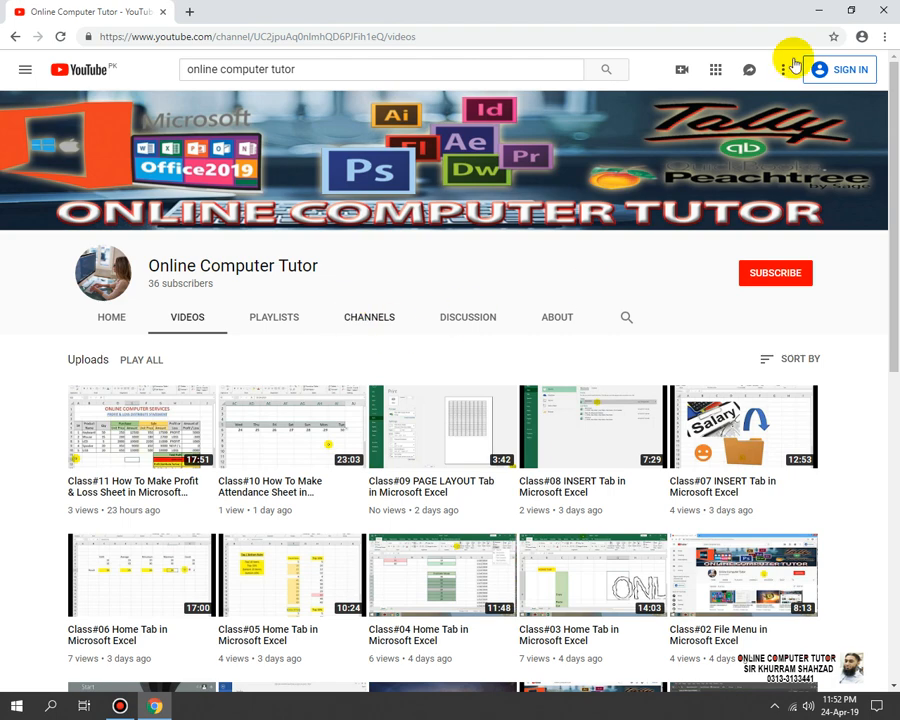
- Switch to Excel, create a blank workbook and zoom the sheet in to 172%
left_click(818, 9)
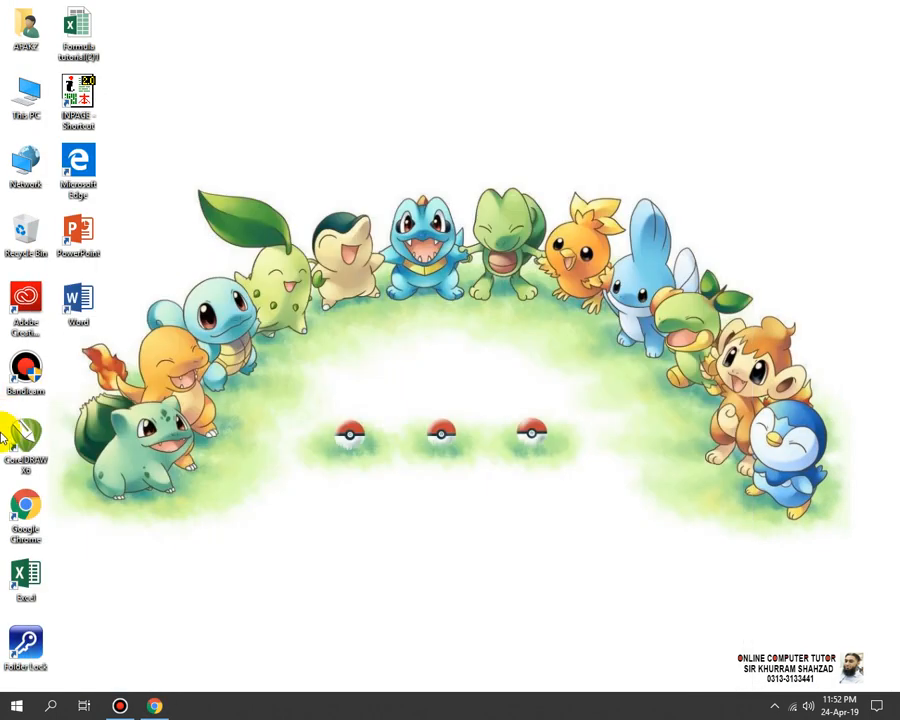
double_click(40, 571)
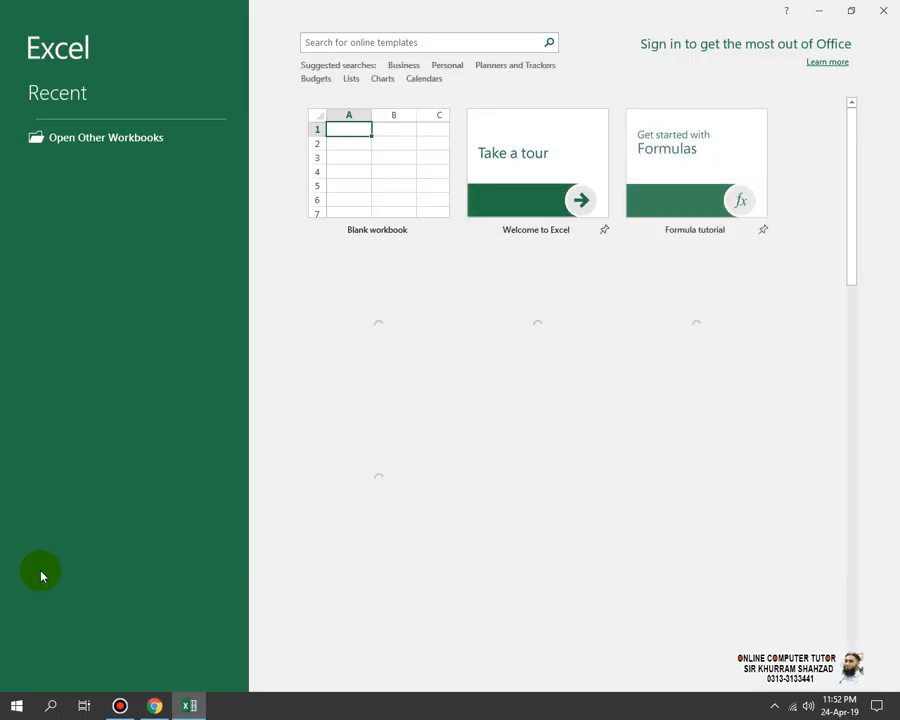
left_click(371, 173)
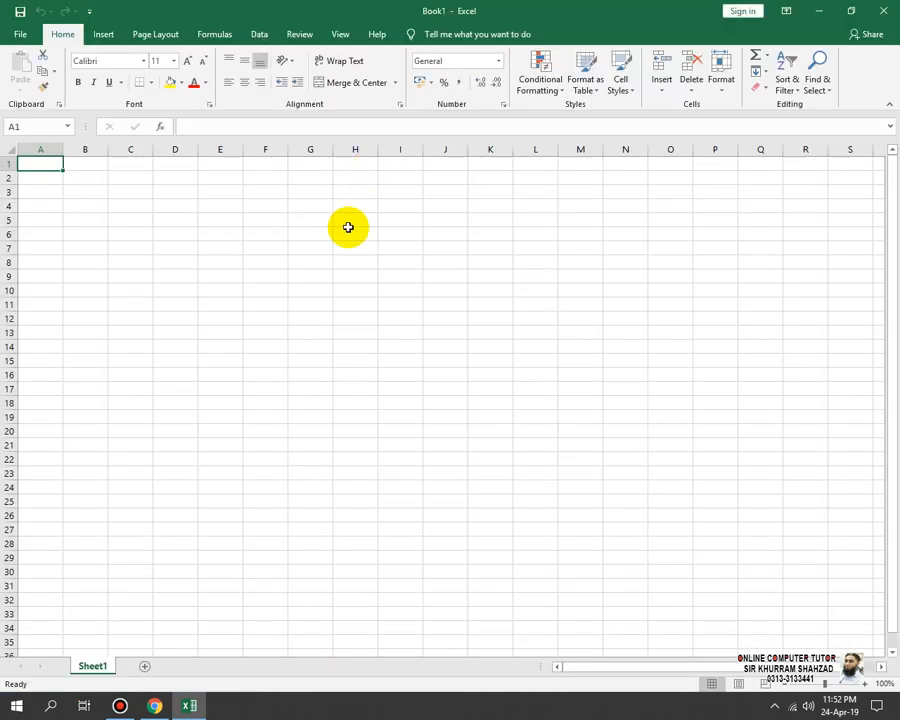
left_click_drag(825, 684, 833, 684)
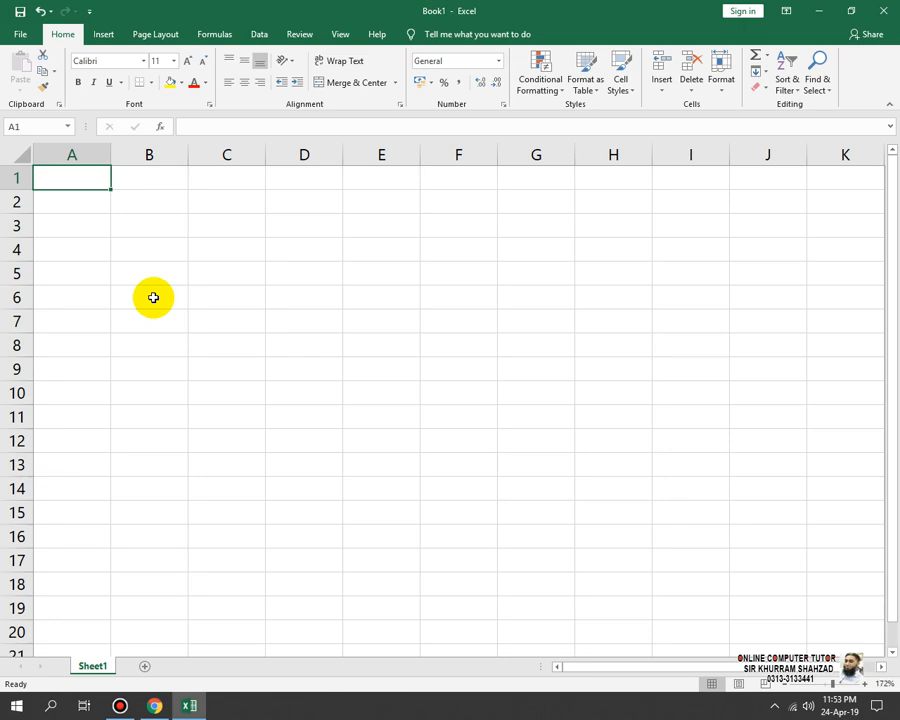
- Enter the title lines ONLINE COMPUTER INSTITUTE, SALARY SHEET and MONTH OF MARCH-2019 in cells A1 to A3
type("ONLINE C")
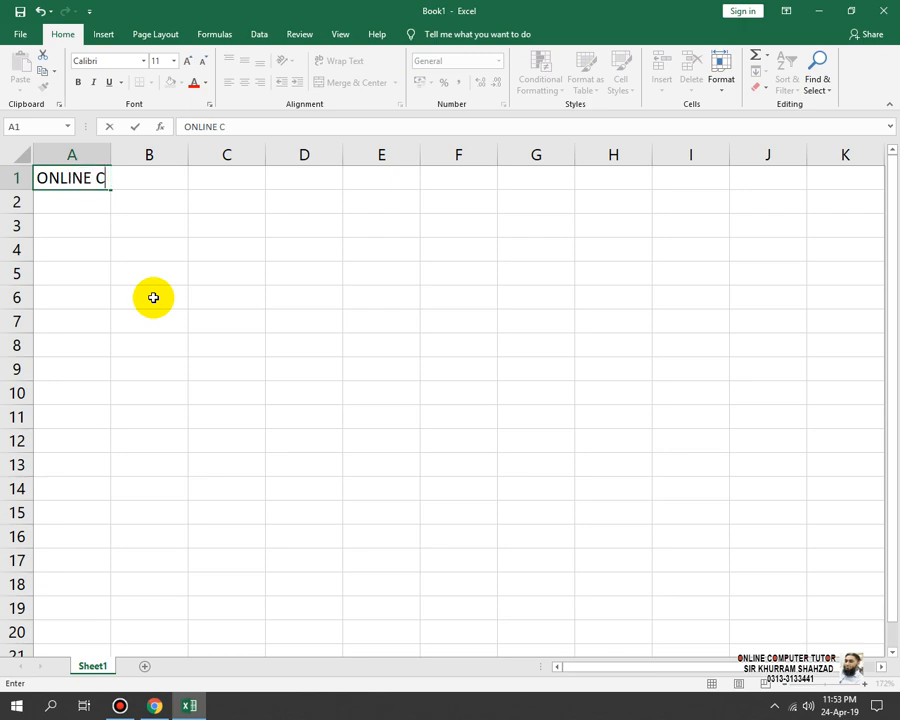
type("OMPUTER")
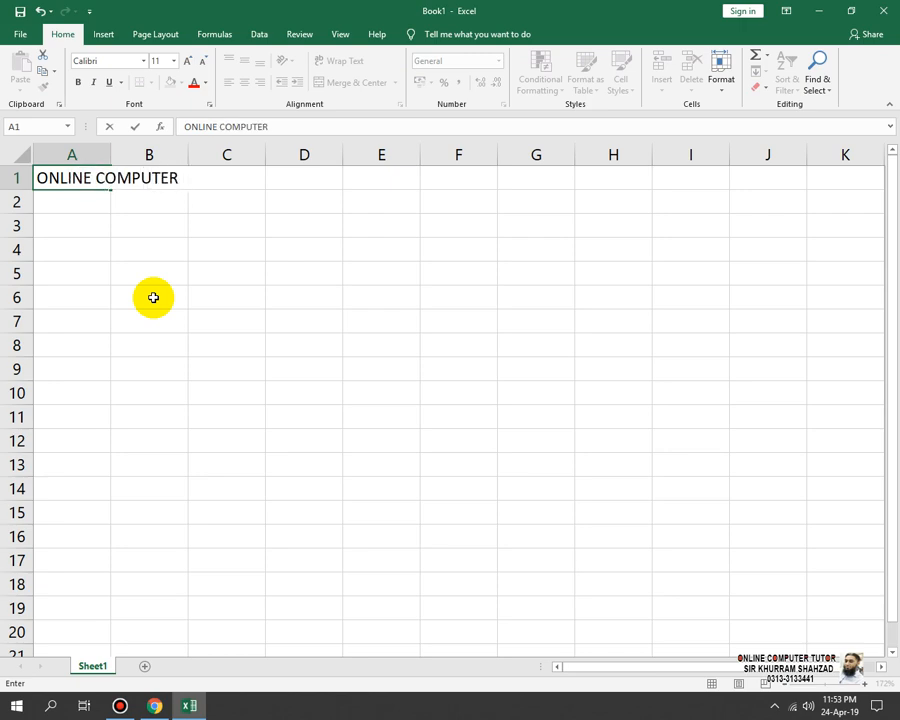
type(" INSTITUTE")
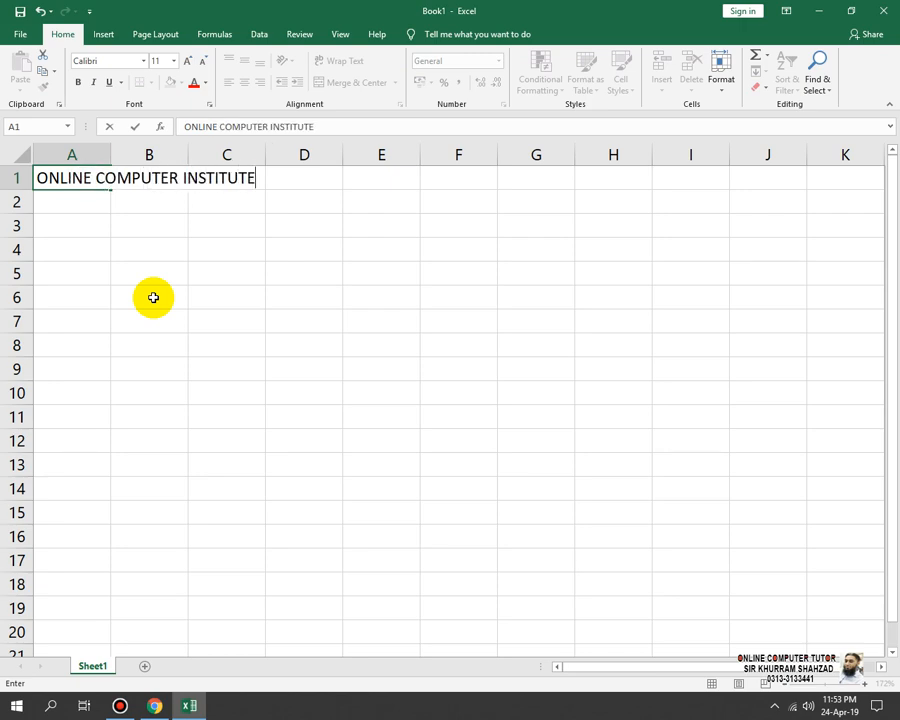
key("Return")
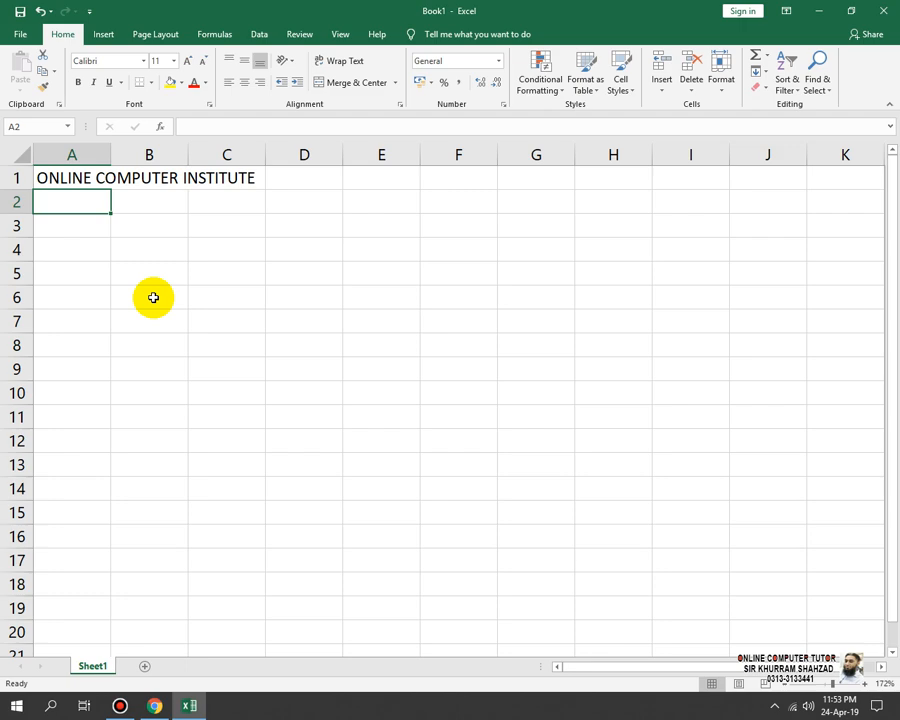
type("SA")
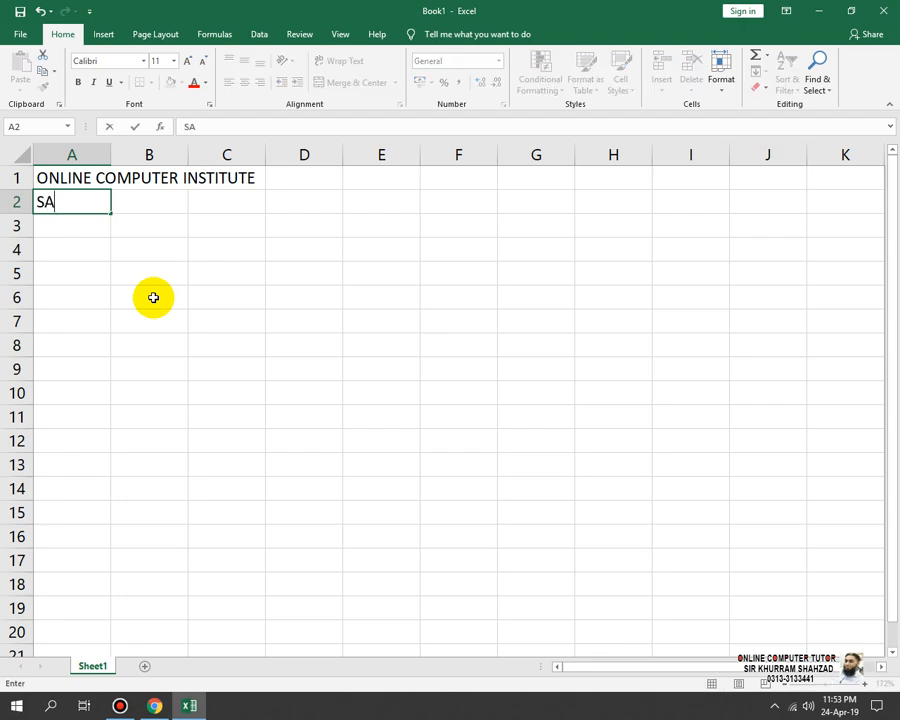
type("LARY SHEET")
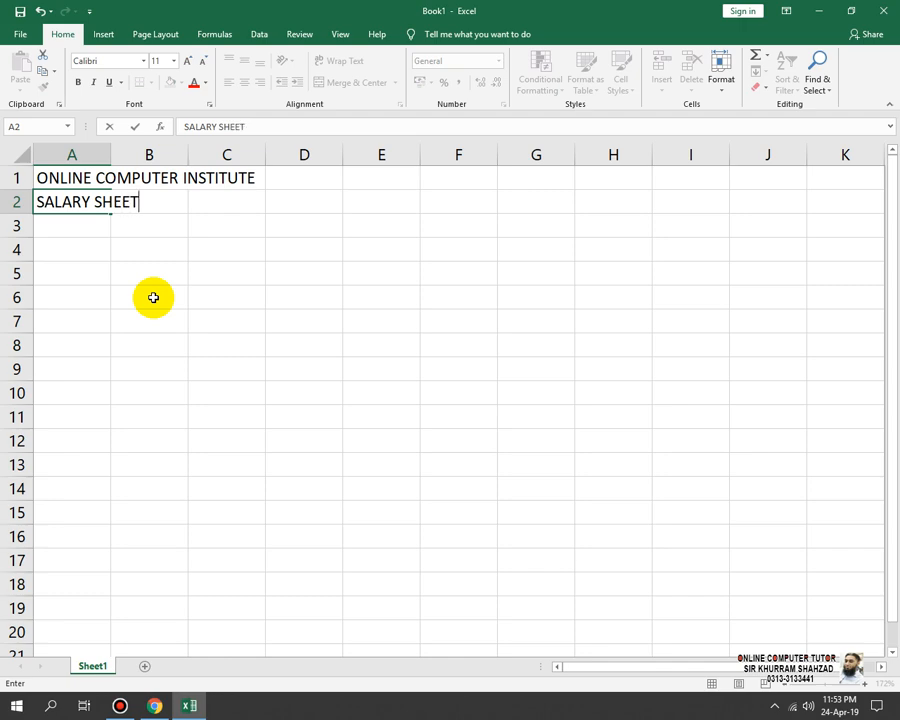
key("Return")
type("MONTH OF ")
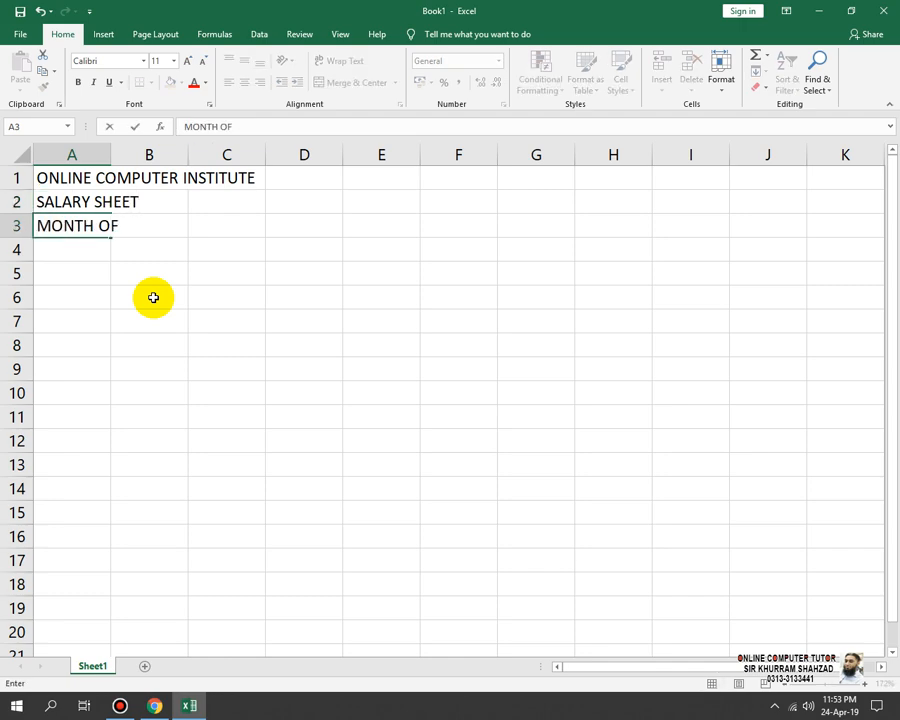
type("MARCH-2019")
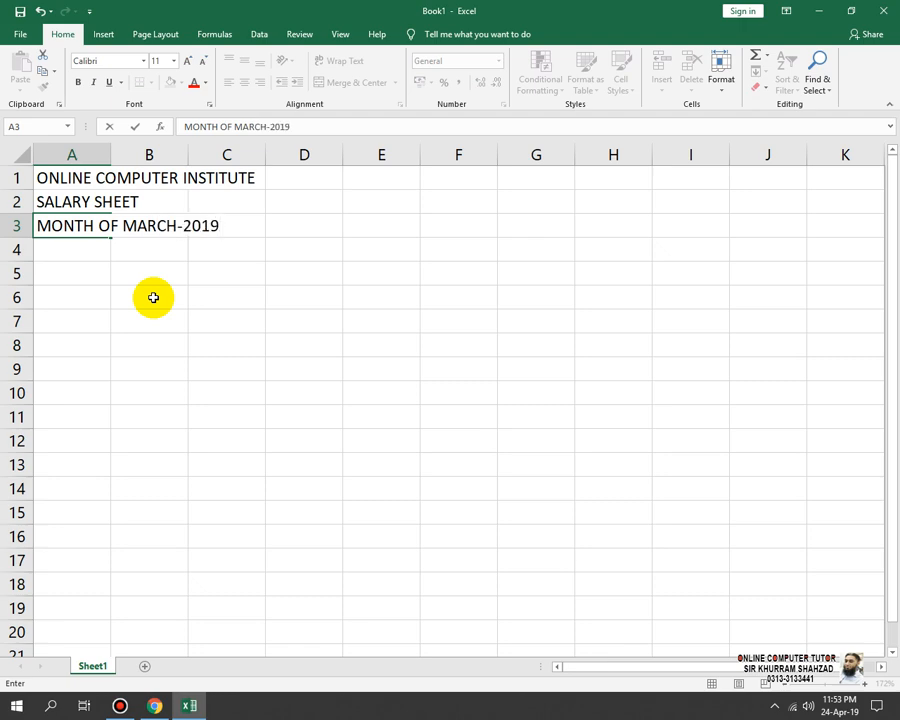
key("Return")
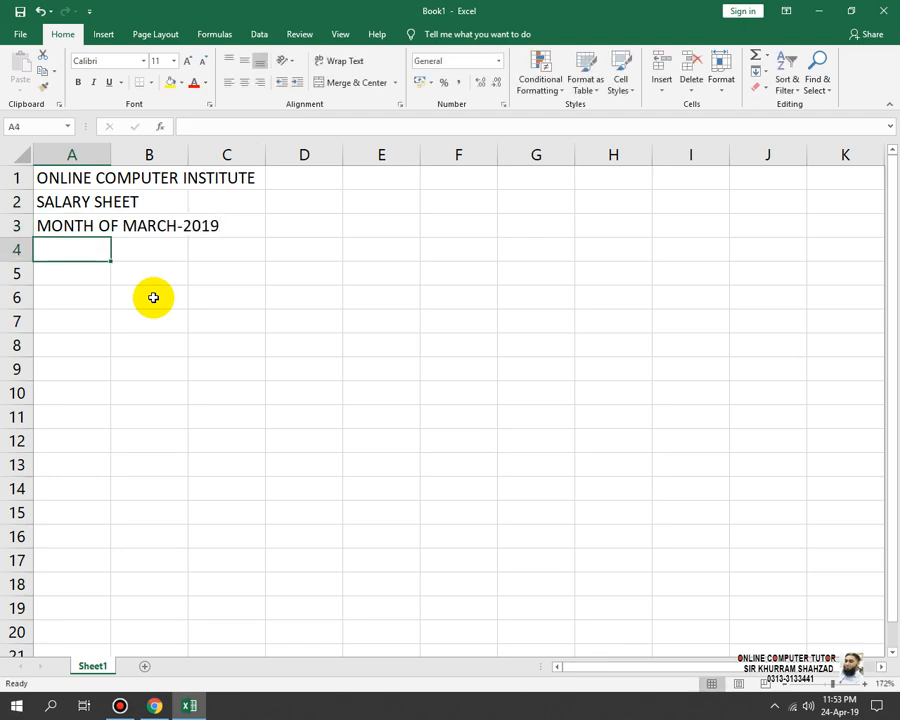
- Leave row 4 empty and enter the column heading EMP-ID in cell A5
key("Return")
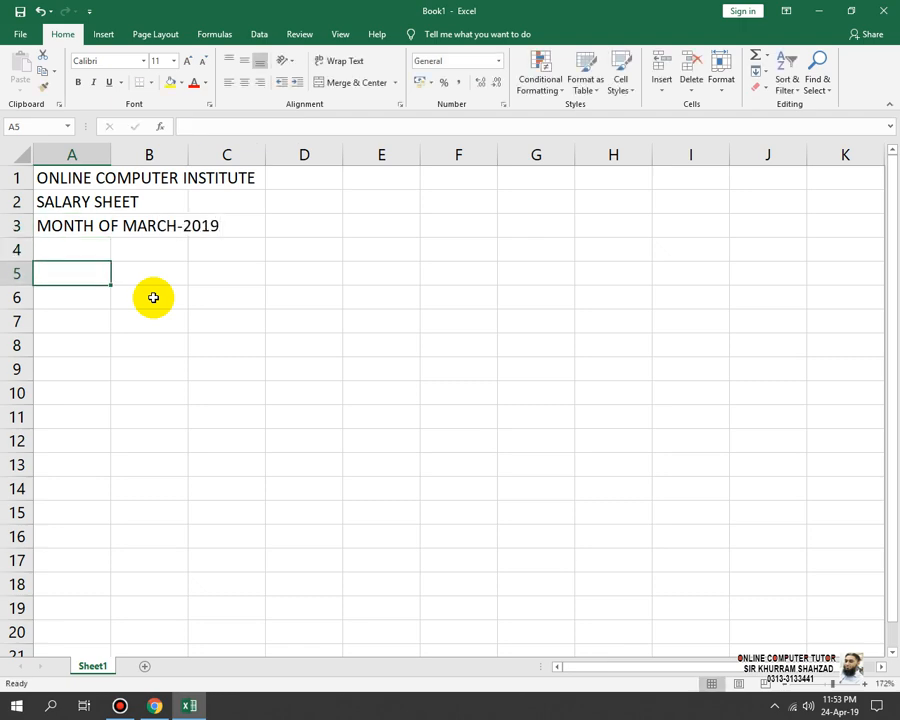
type("EMP")
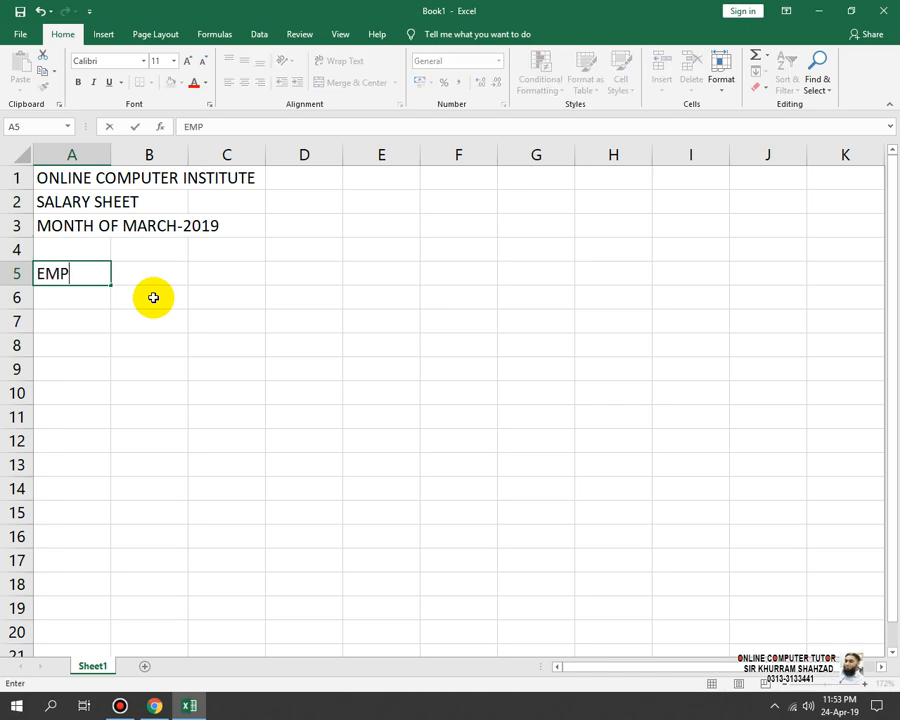
type("-id")
key("BackSpace")
key("BackSpace")
key("BackSpace")
type("ID")
key("BackSpace")
key("BackSpace")
type("-ID")
key("Tab")
type("emp")
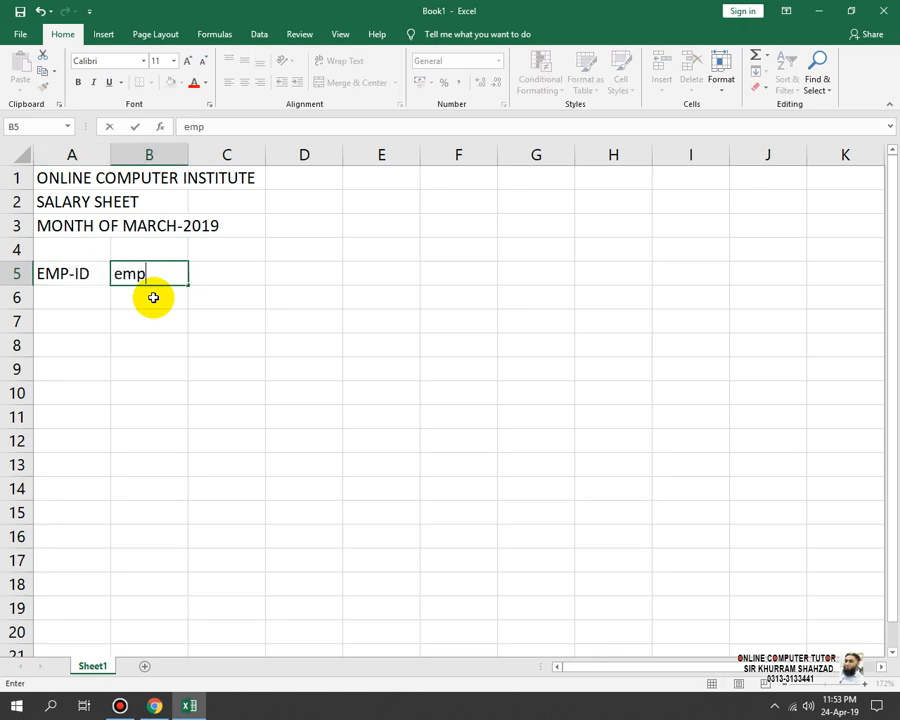
key("BackSpace")
key("BackSpace")
key("BackSpace")
type("EMP NAME")
key("Tab")
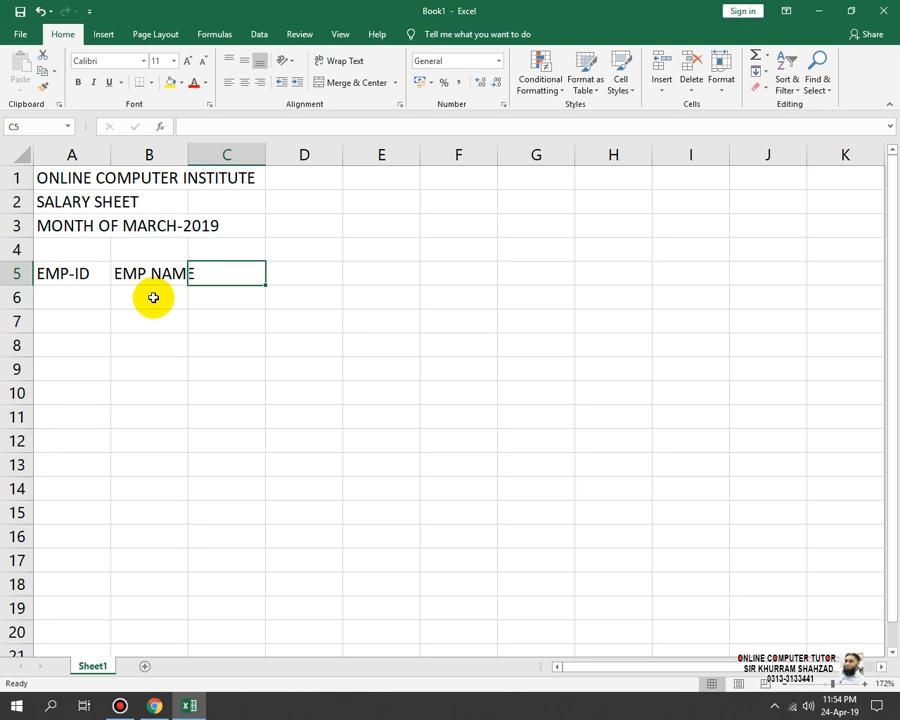
key("Left")
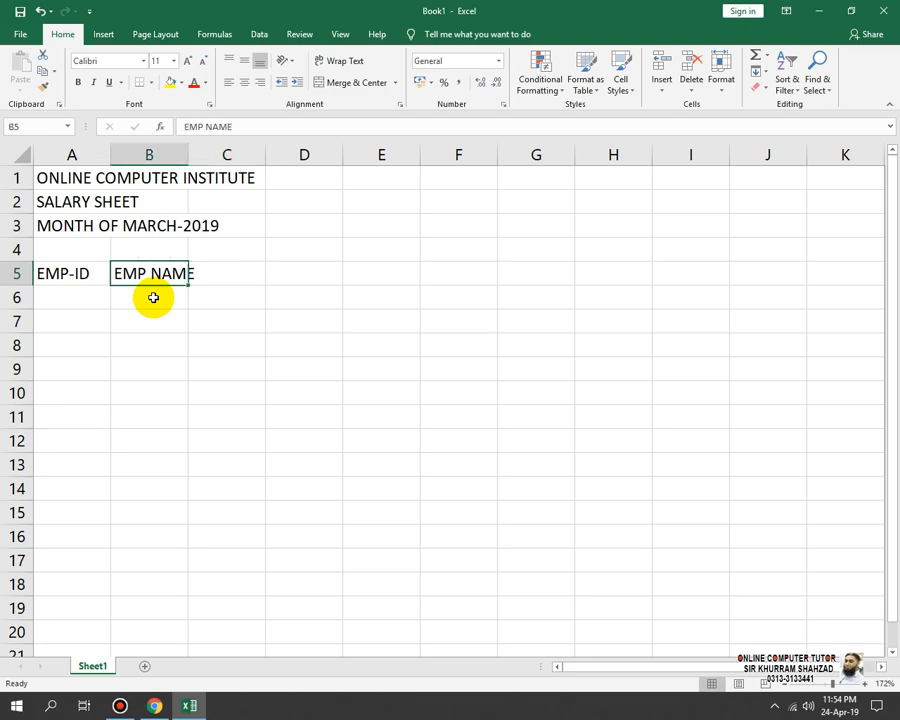
key("Delete")
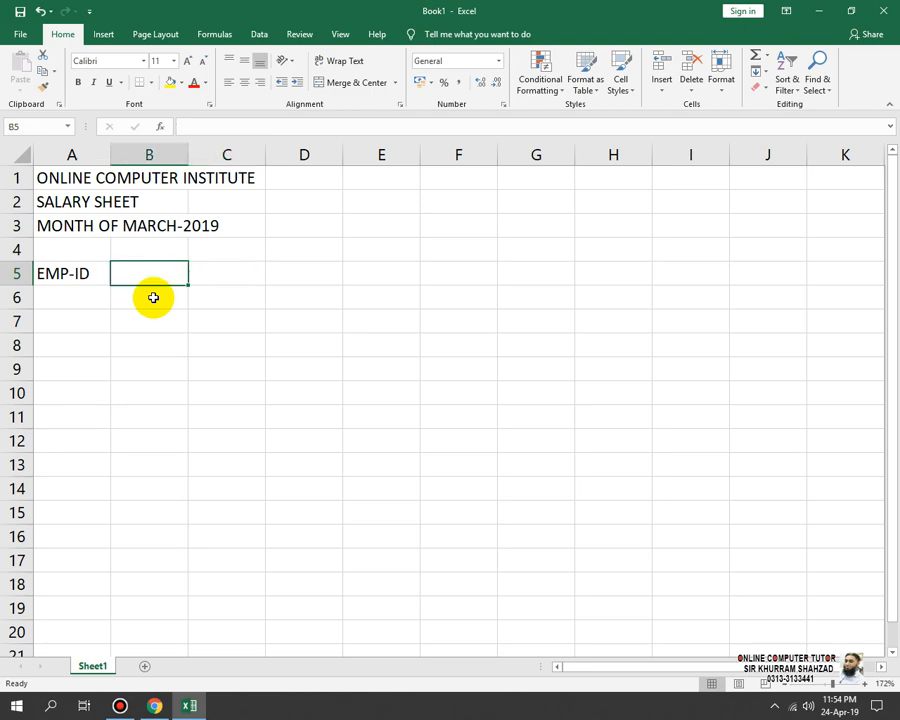
type("nAM")
key("BackSpace")
key("BackSpace")
key("BackSpace")
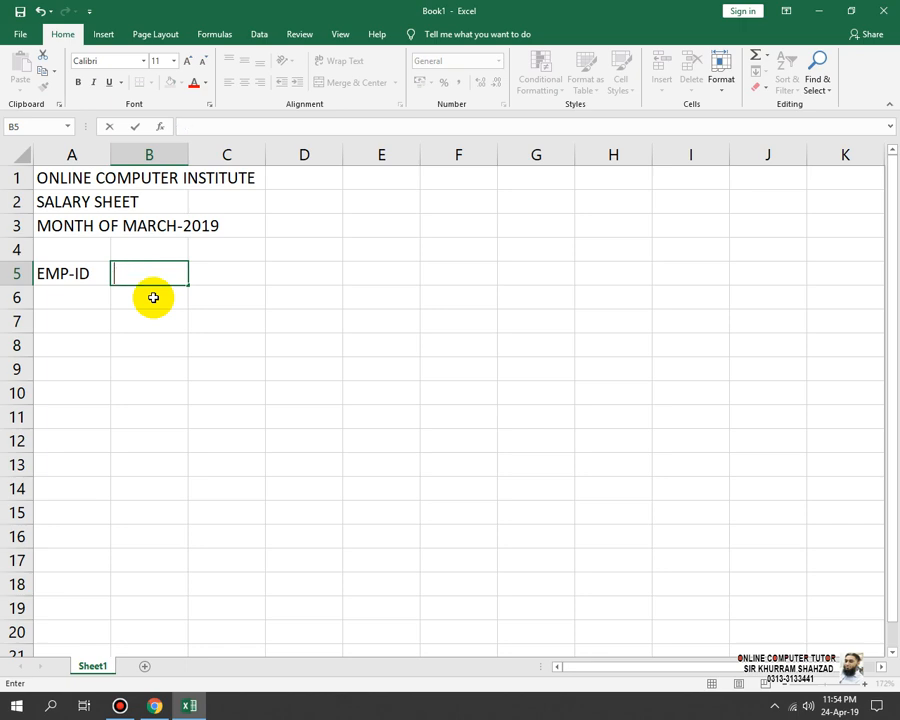
- Enter the column headings NAME OF EMPLOYEE in B5, DESIGNATION in C5 and BASIC SALARY in D5
type("NAME O")
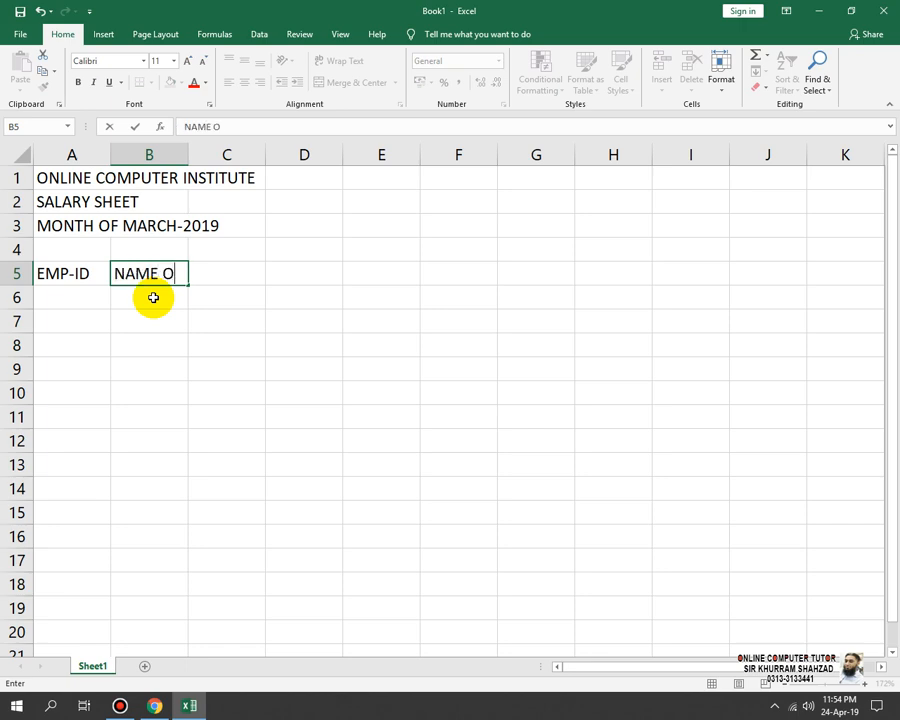
type("F EMPLOYEE")
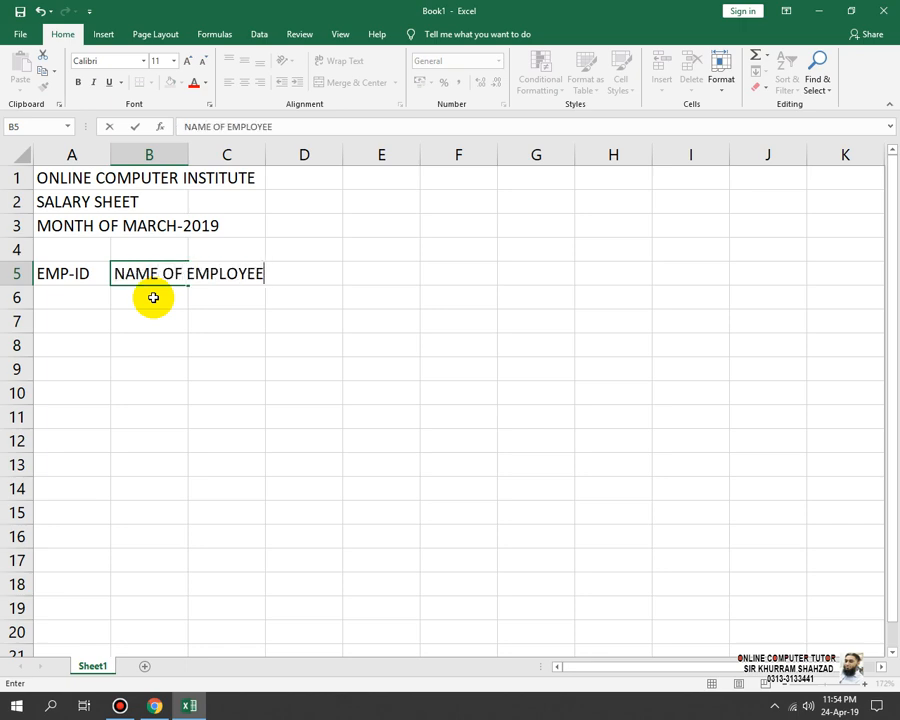
key("Tab")
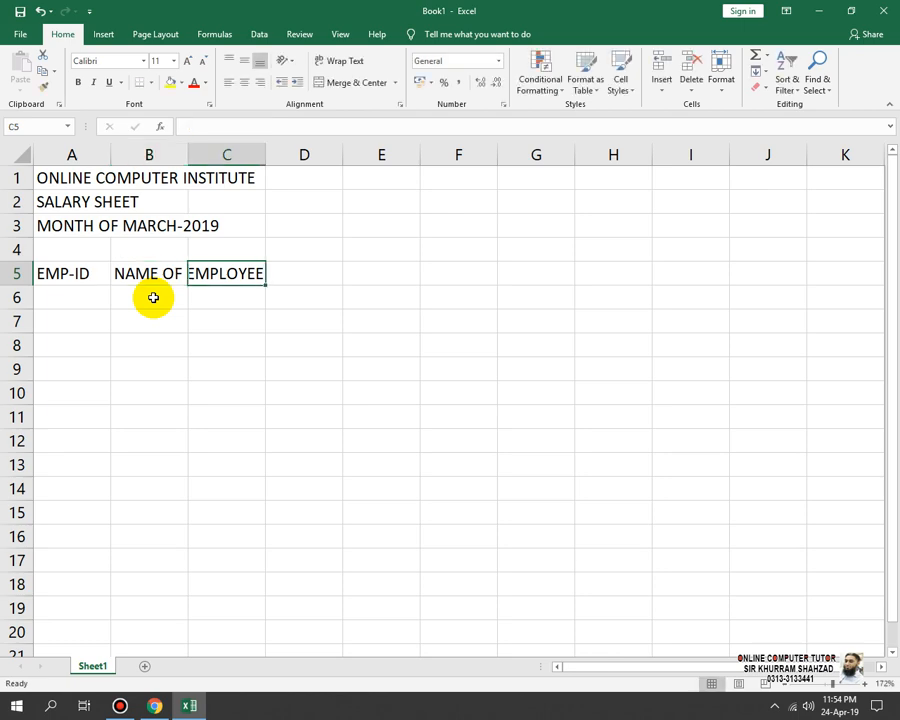
type("DESIGNA")
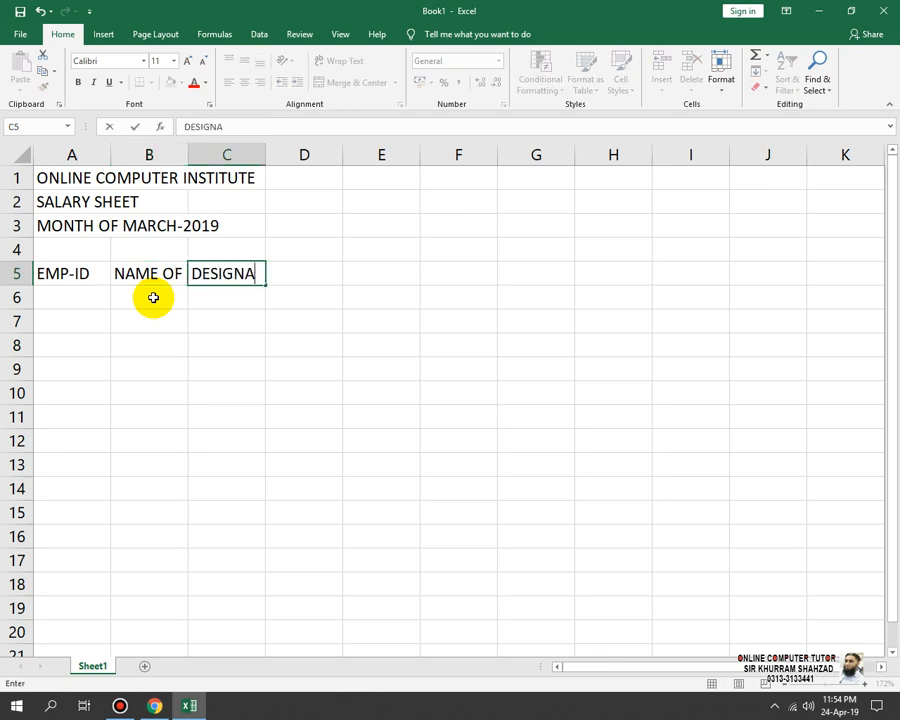
type("TION")
key("Tab")
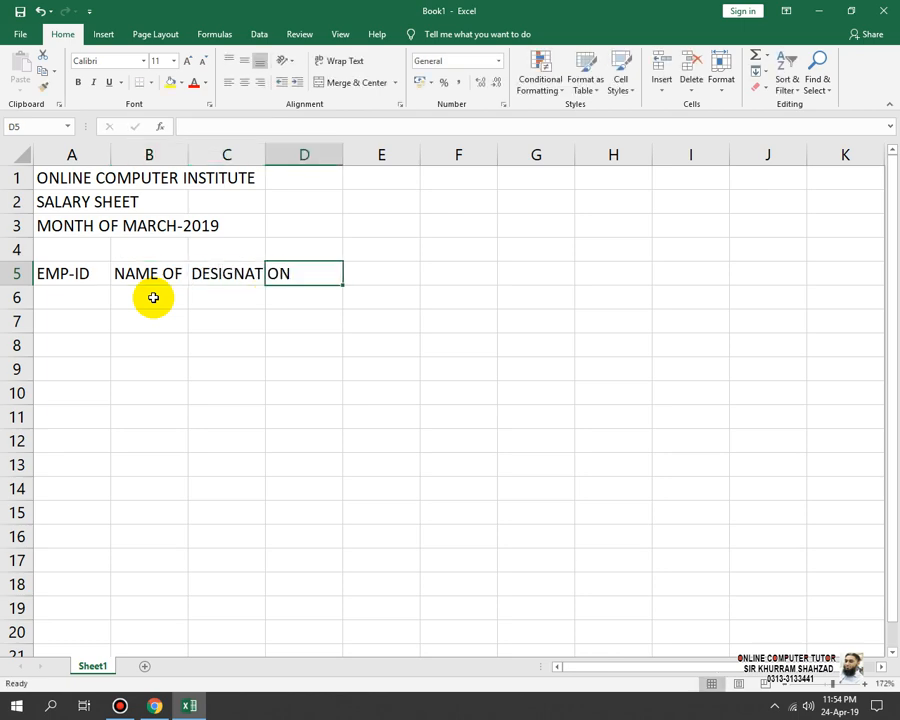
type("BASIC S")
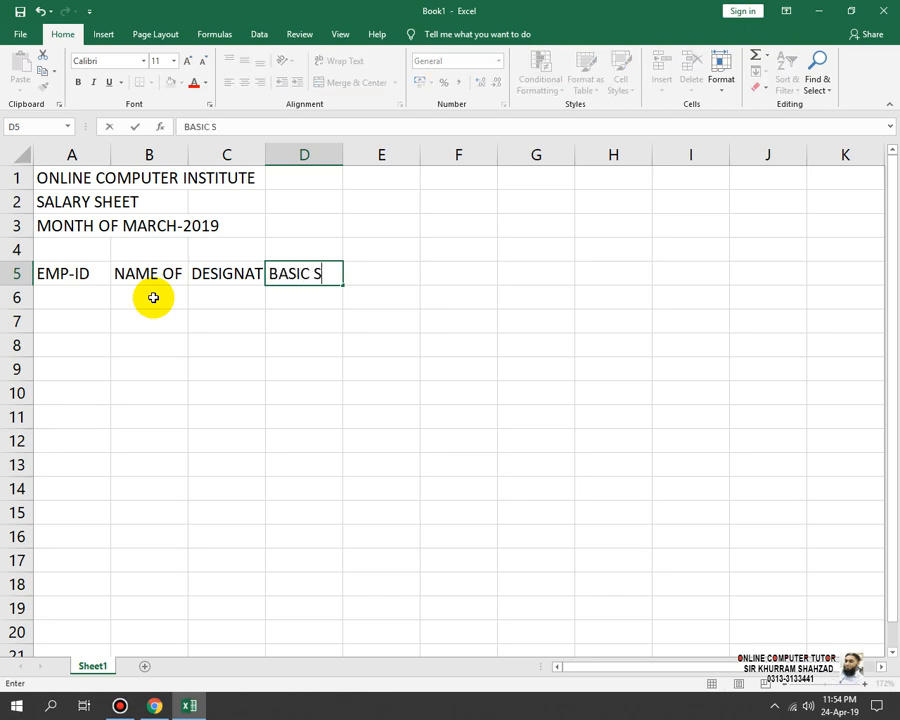
type("ALARY")
key("Return")
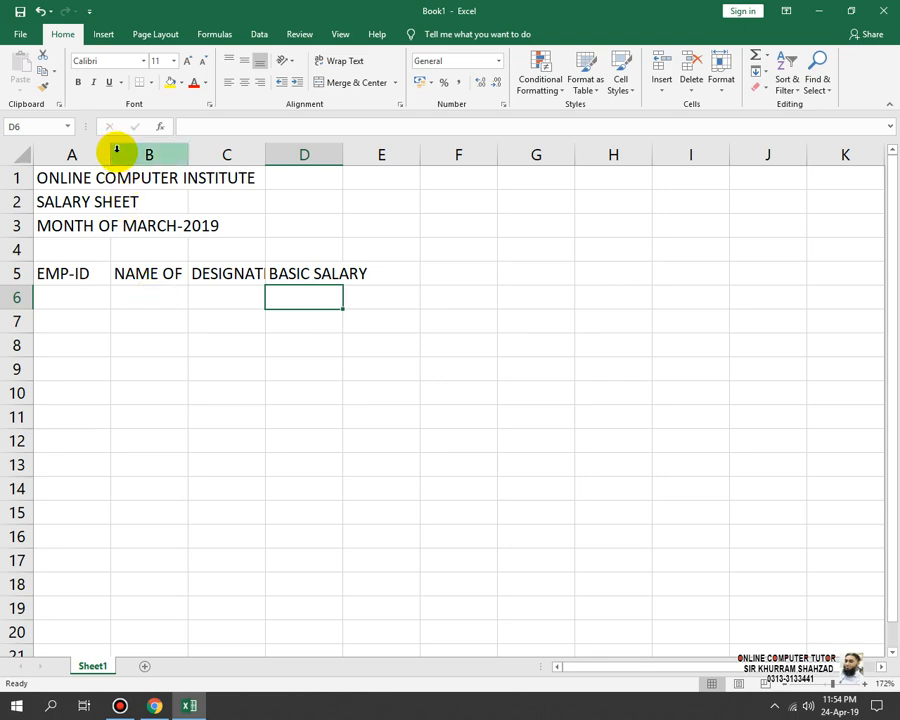
- Centre the A5:D5 headings both ways with wrapped text, making row 5 taller and column C wide enough for DESIGNATION on one line
left_click_drag(62, 282, 330, 271)
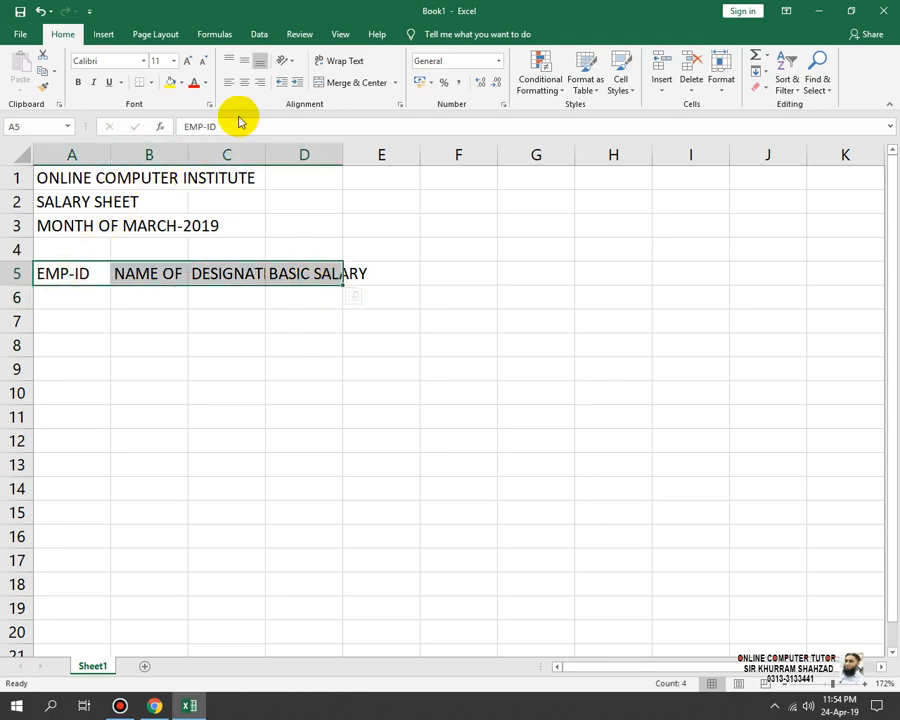
left_click(245, 80)
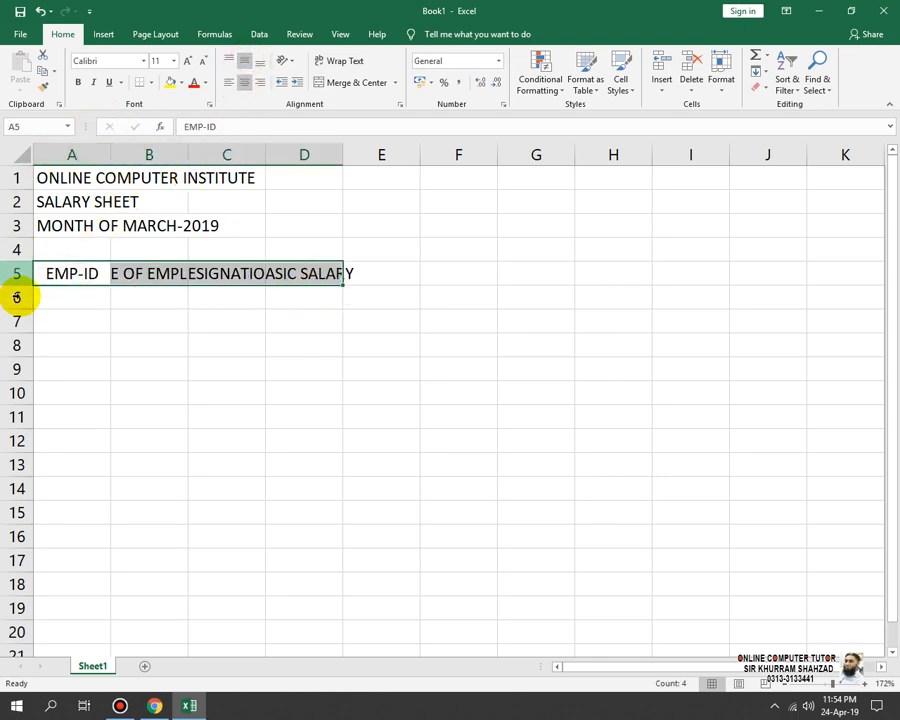
left_click_drag(20, 285, 22, 305)
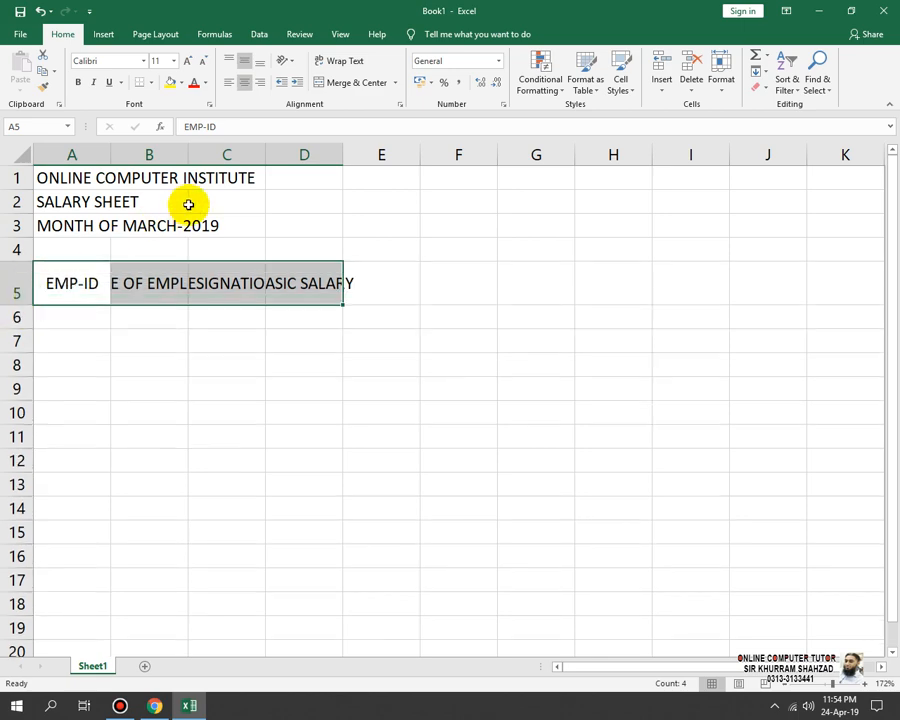
left_click(337, 62)
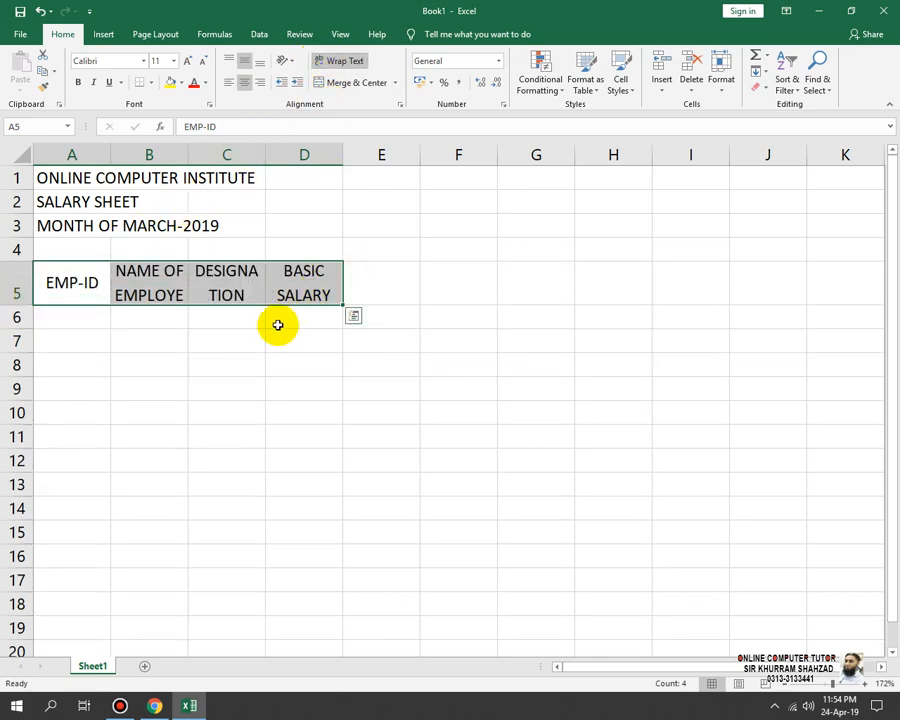
left_click_drag(277, 160, 298, 158)
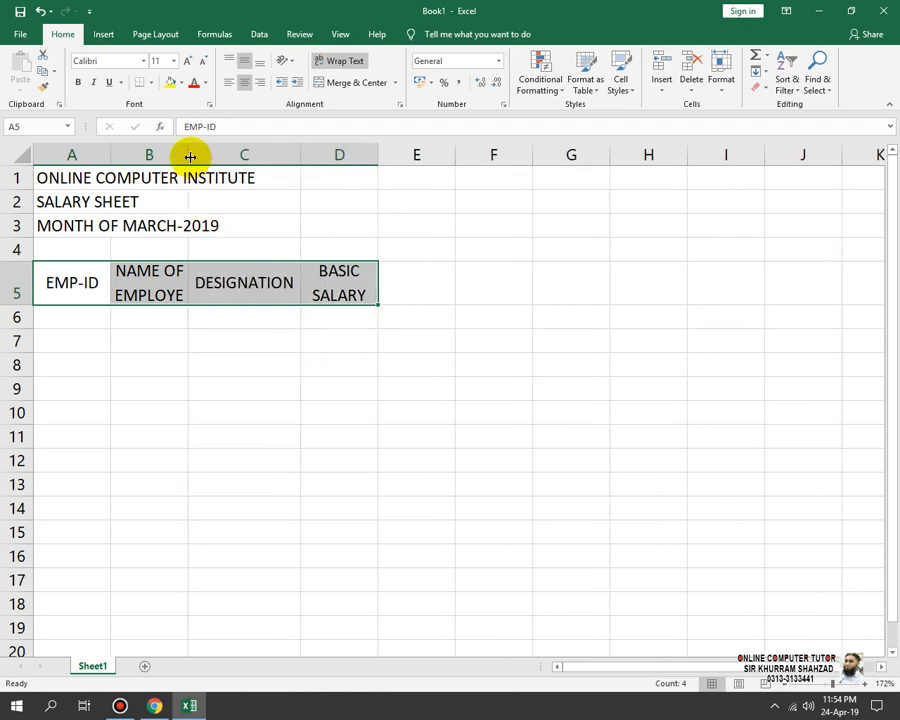
left_click(212, 350)
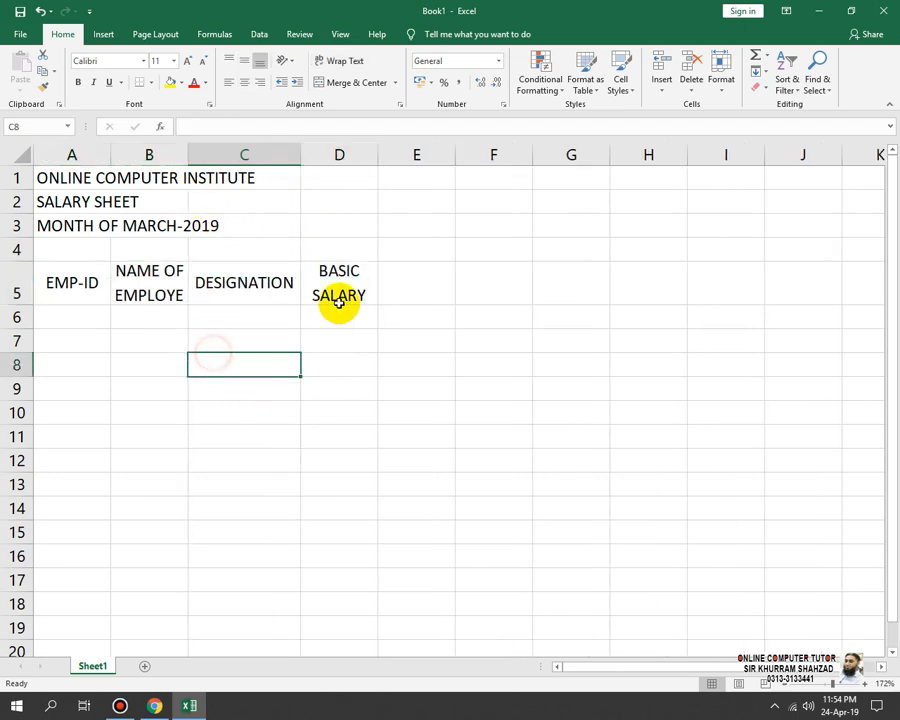
- Enter the first employee ID, A-1001 with a capital A, in cell A6 under the EMP-ID heading
left_click(82, 315)
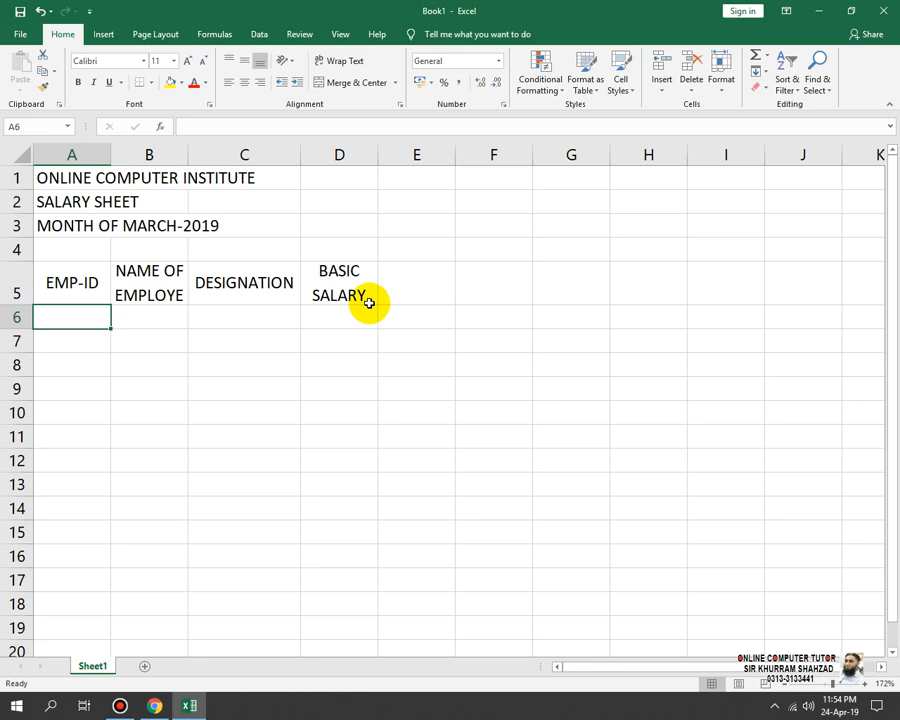
type("a-1001")
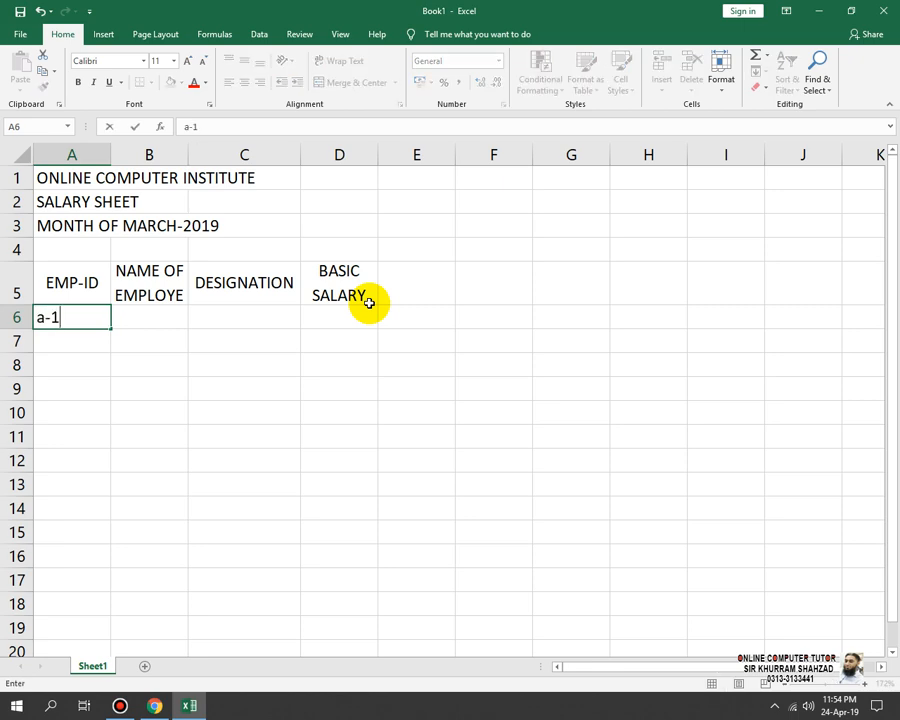
key("Return")
key("Up")
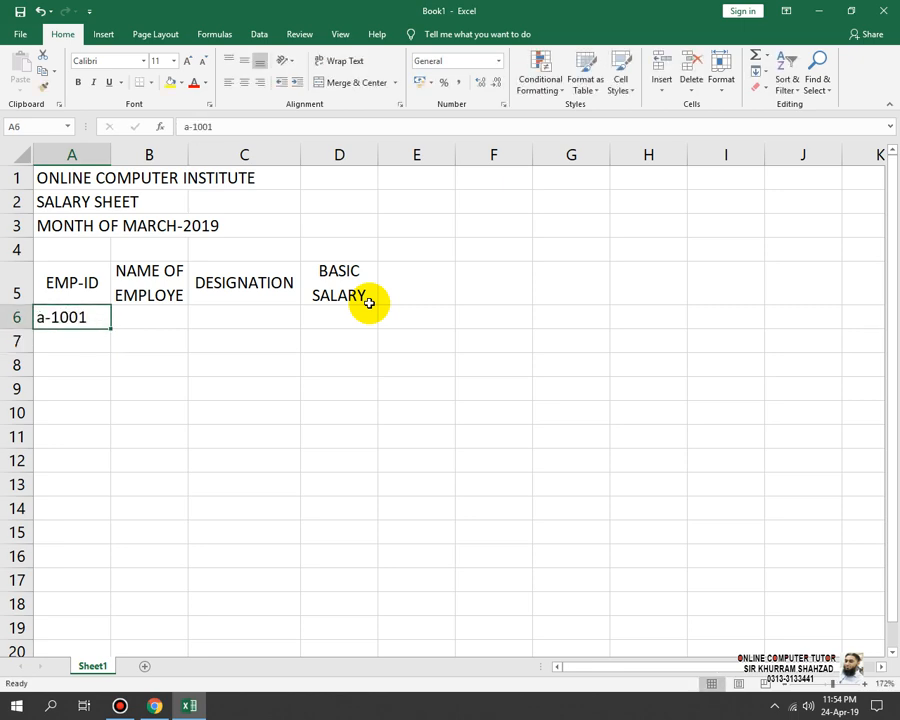
type("a")
key("BackSpace")
type("A")
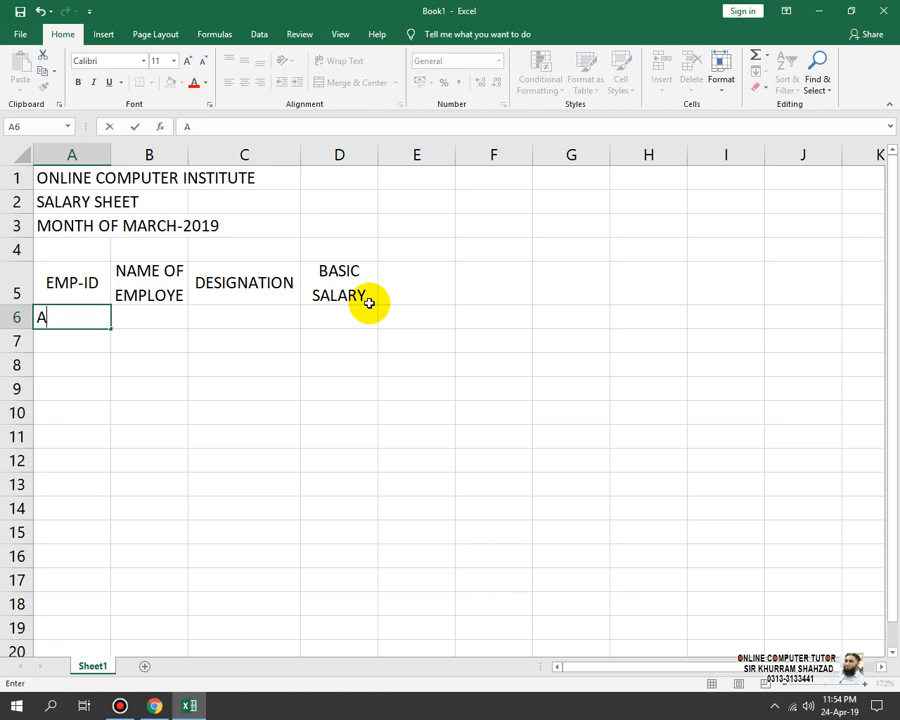
type("-1001")
key("Return")
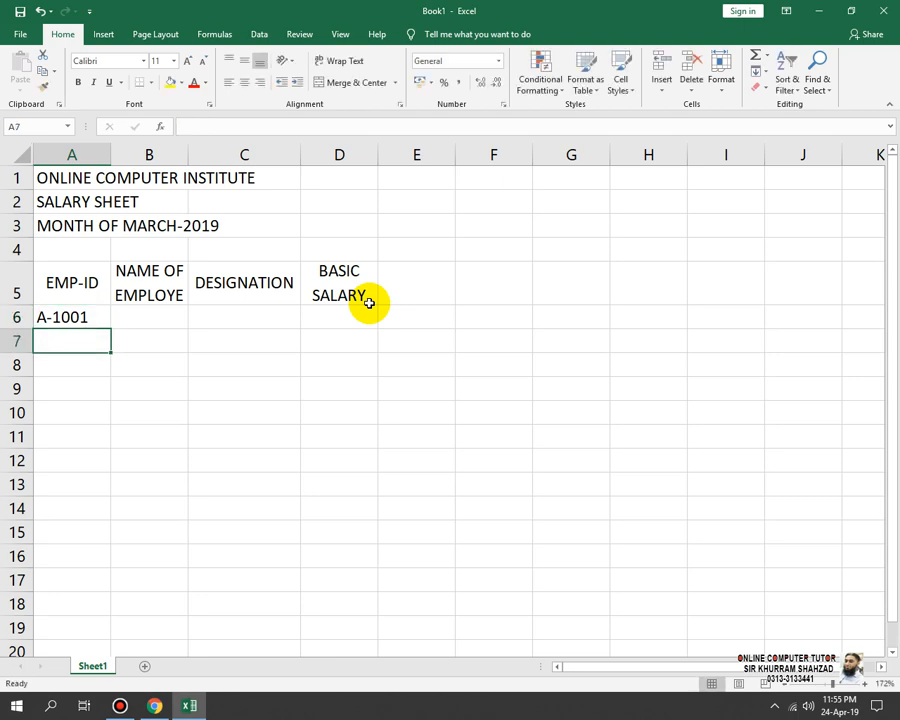
- Enter A-1002 in A7 and extend the ID series from A6:A7 down to A-1005 in A10
type("A-100")
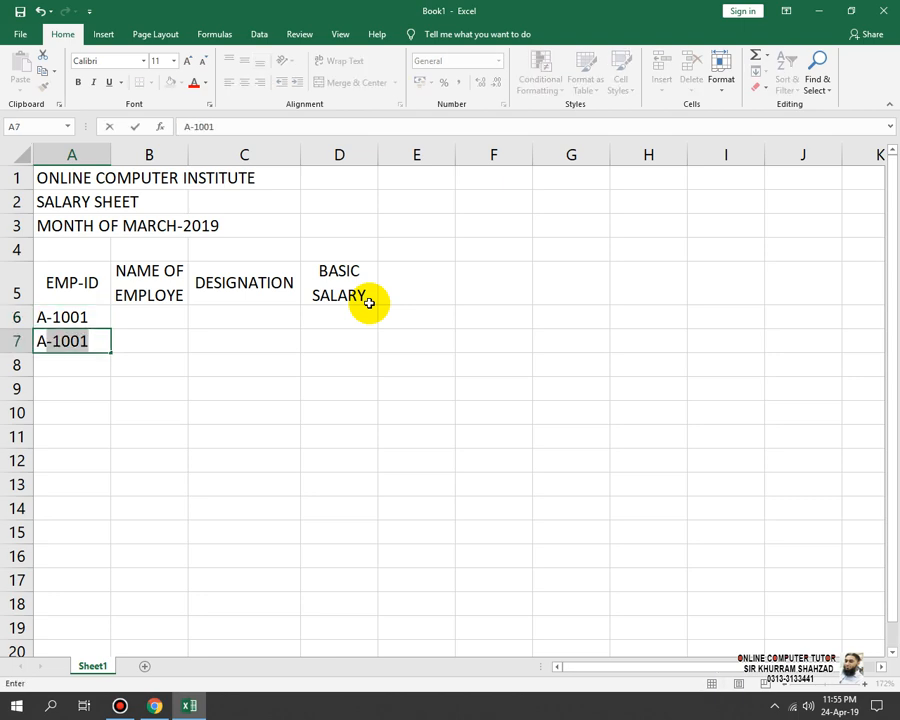
type("2")
key("Return")
key("Up")
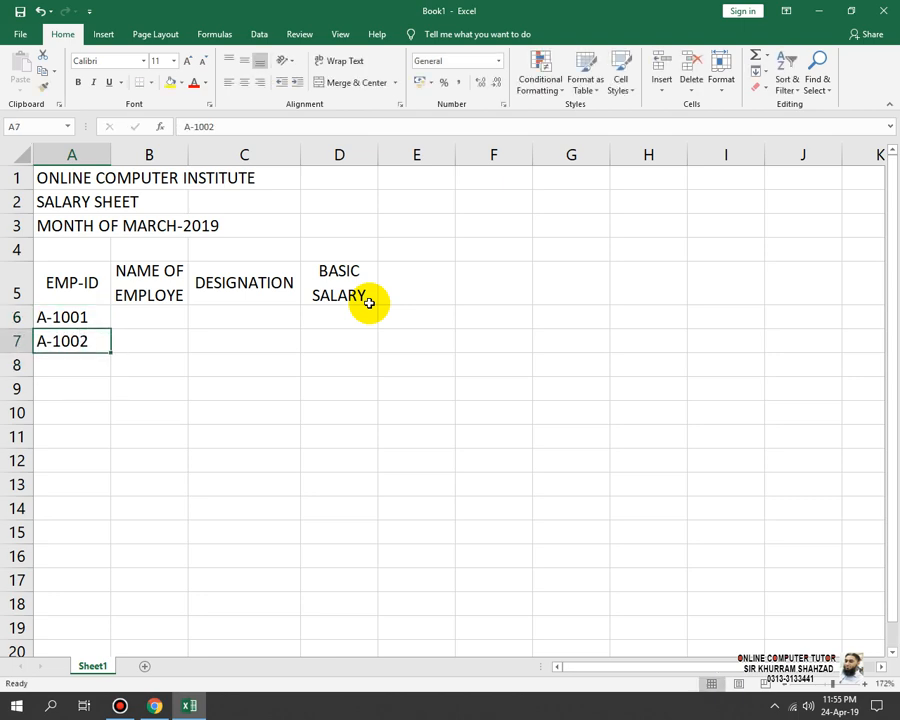
key("Up")
key("shift+Down")
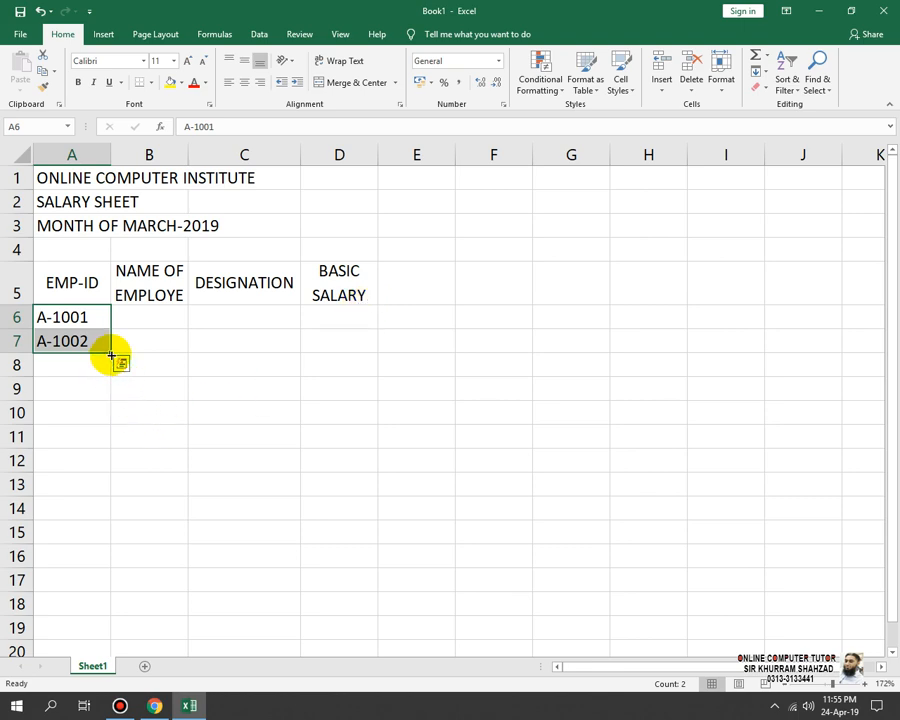
left_click_drag(112, 354, 100, 418)
- Enter the capital letters A, B, C, D and E as placeholder employee names in cells B6 to B10
left_click(145, 316)
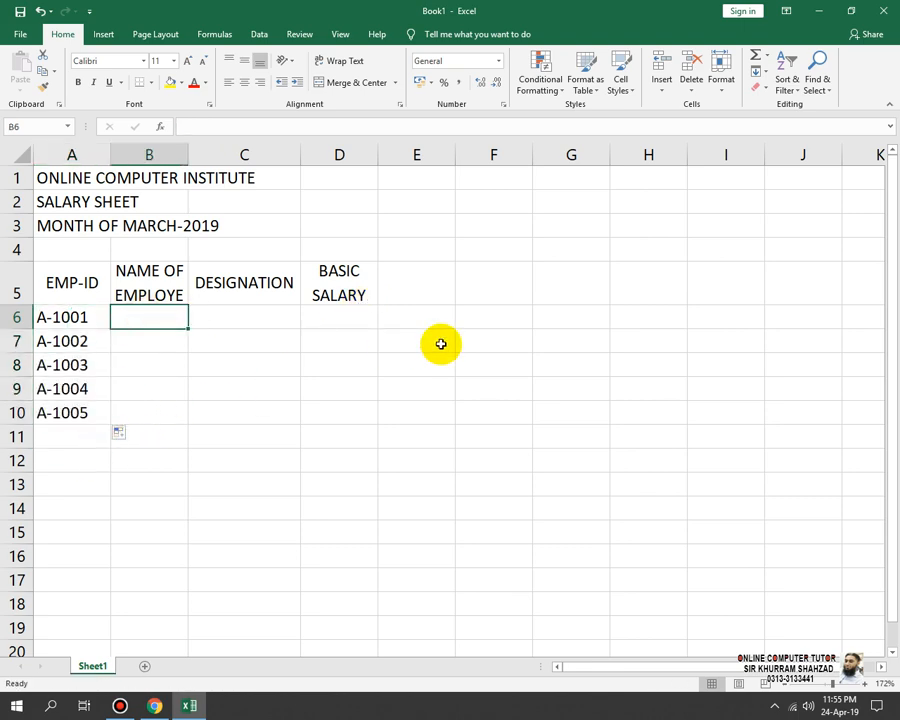
type("a")
key("Return")
key("Up")
type("A")
key("Return")
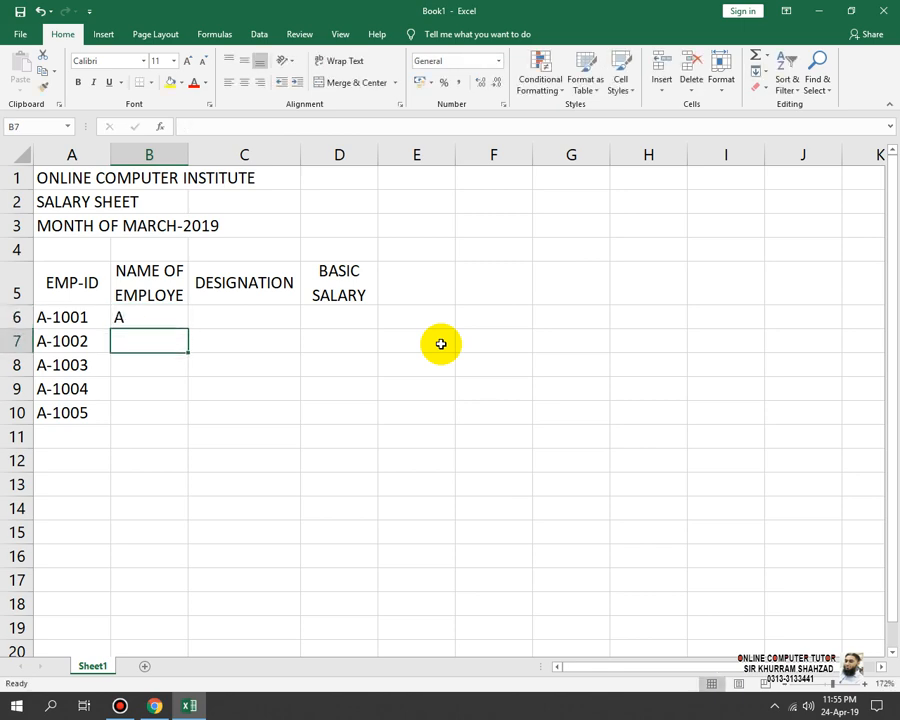
type("B")
key("Return")
type("C")
key("Return")
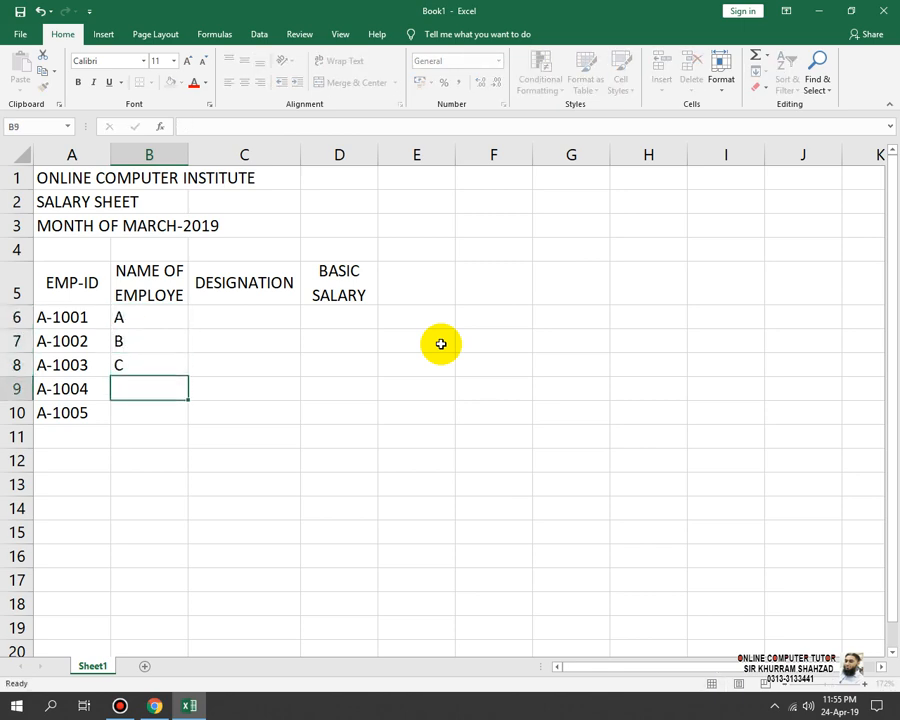
type("D")
key("Return")
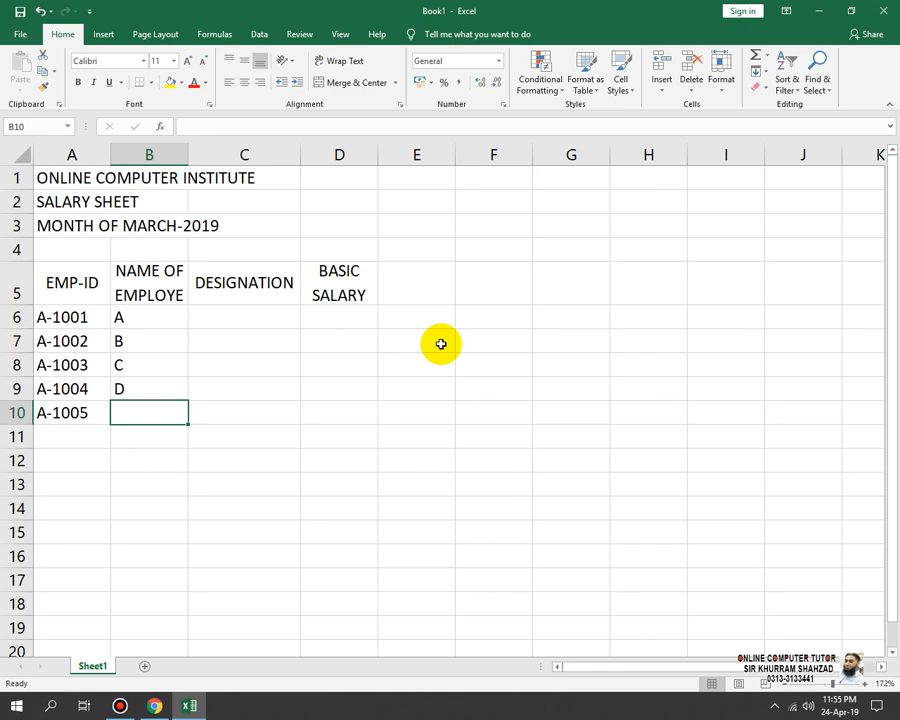
type("E")
key("Tab")
- Enter the designations Administrator in C6 and Incharge in C7
key("Up")
key("Up")
key("Up")
key("Up")
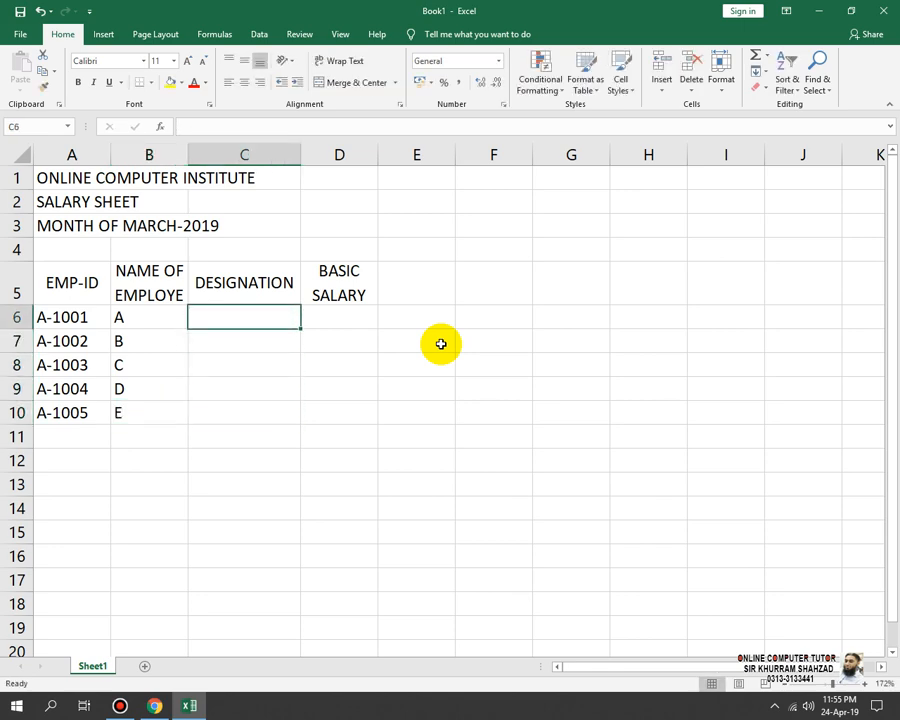
type("a")
key("BackSpace")
type("A")
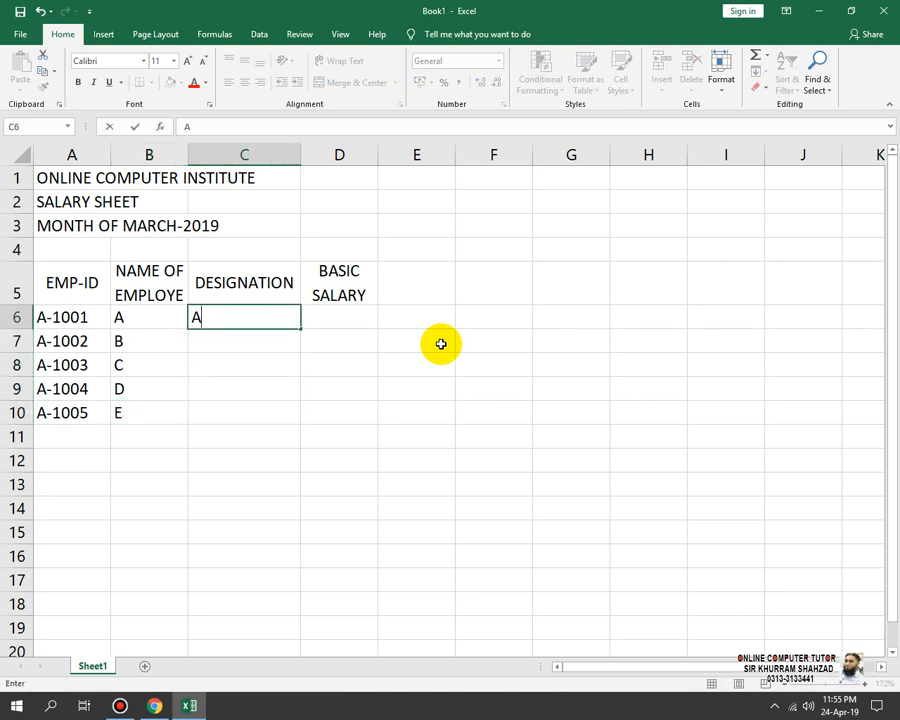
type("dministrat")
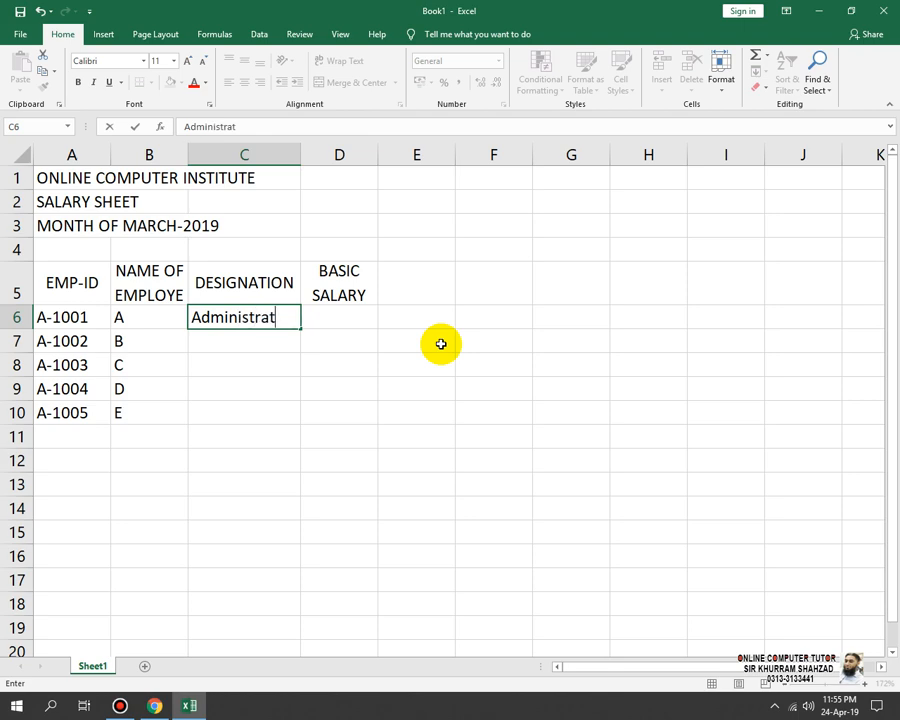
type("or")
key("Return")
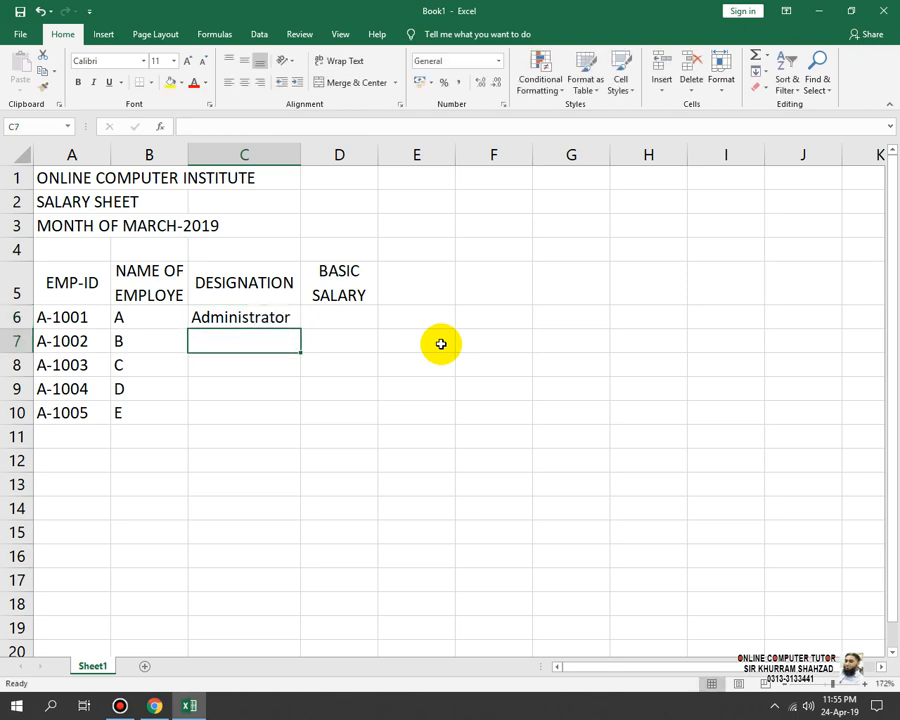
type("Incharg")
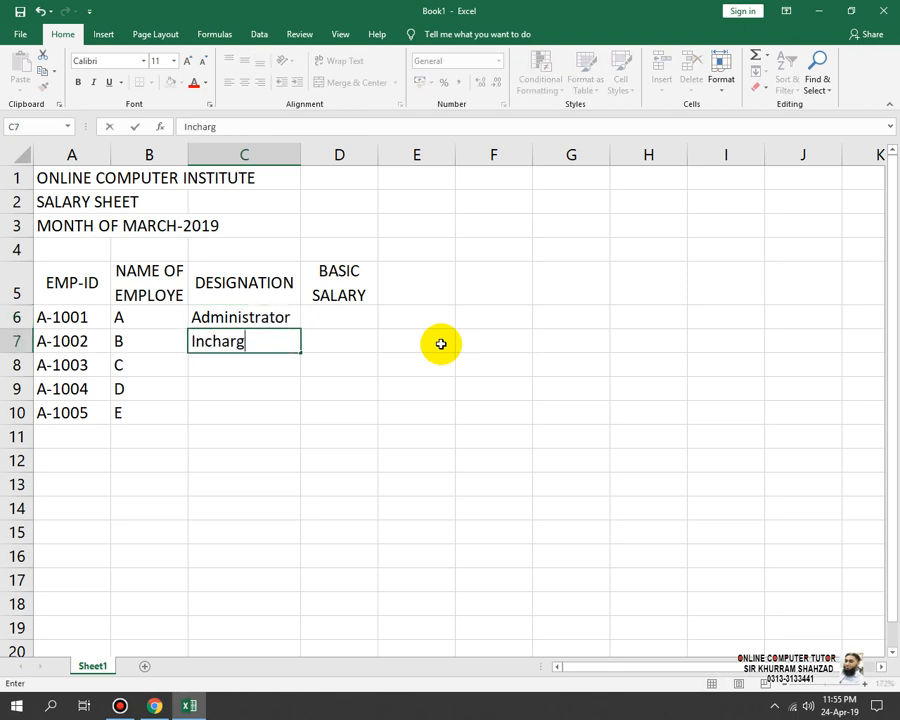
type("e")
key("Return")
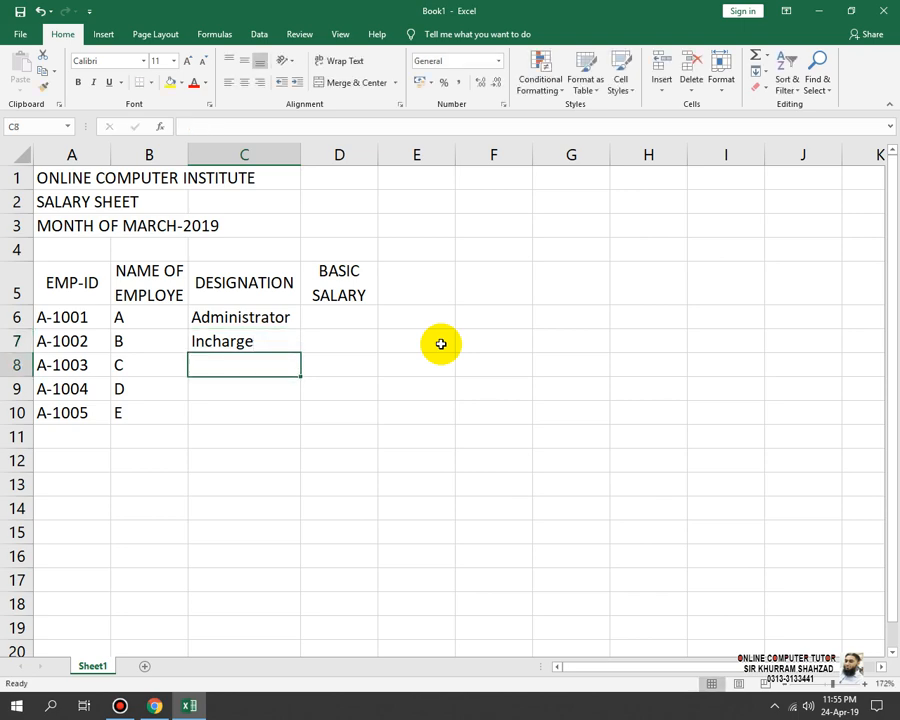
- Enter the designation Receptionist in C8, correcting its spelling within the cell
type("Rcep")
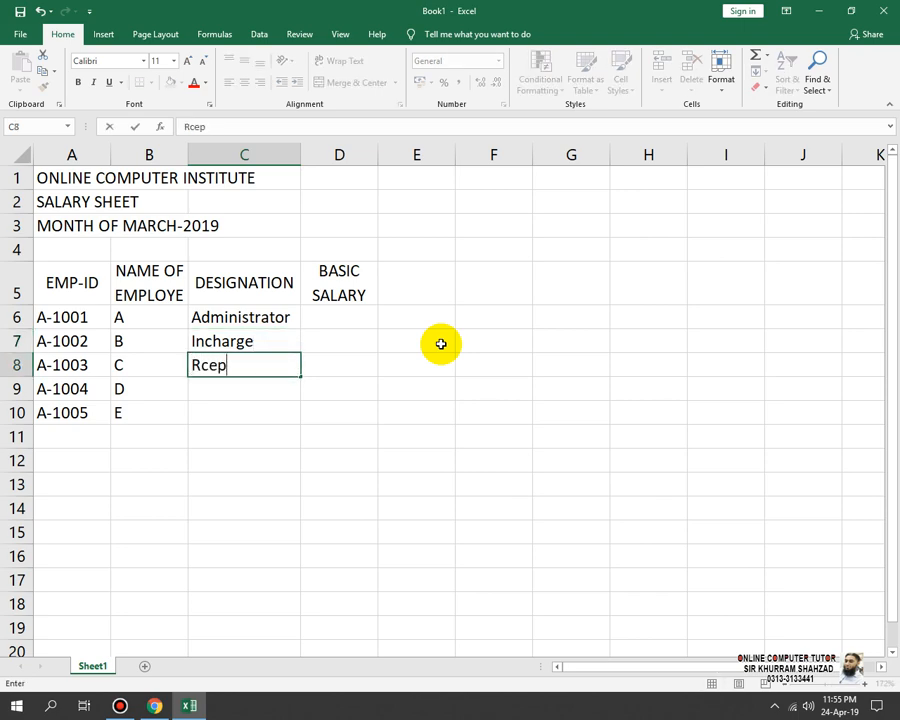
type("tionist")
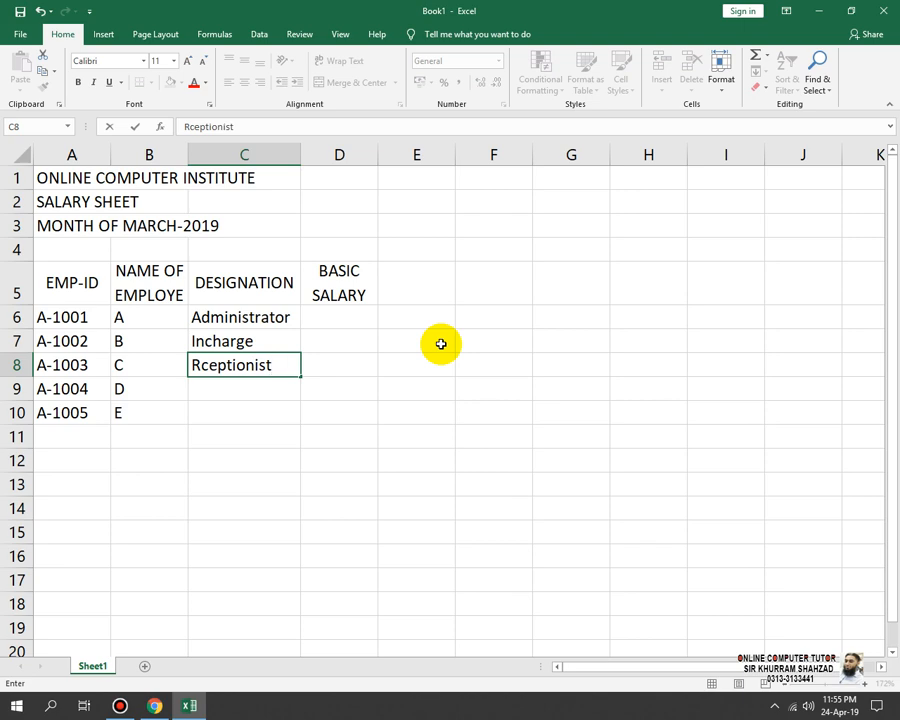
key("Return")
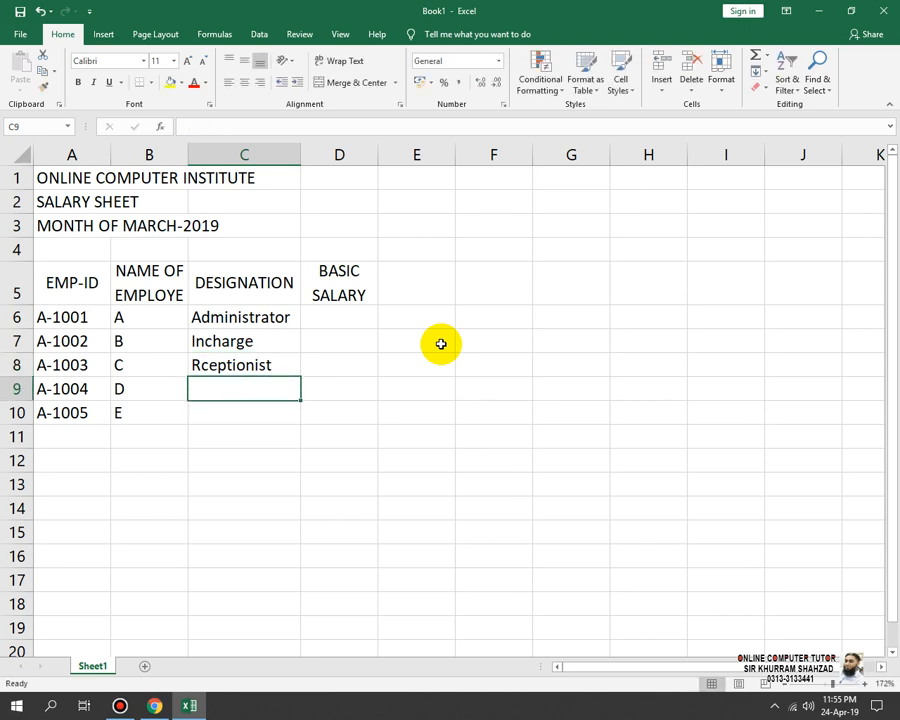
key("Up")
key("F2")
key("Left")
key("Left")
key("Left")
key("Left")
key("Left")
key("Left")
key("Left")
key("Left")
key("Left")
key("Left")
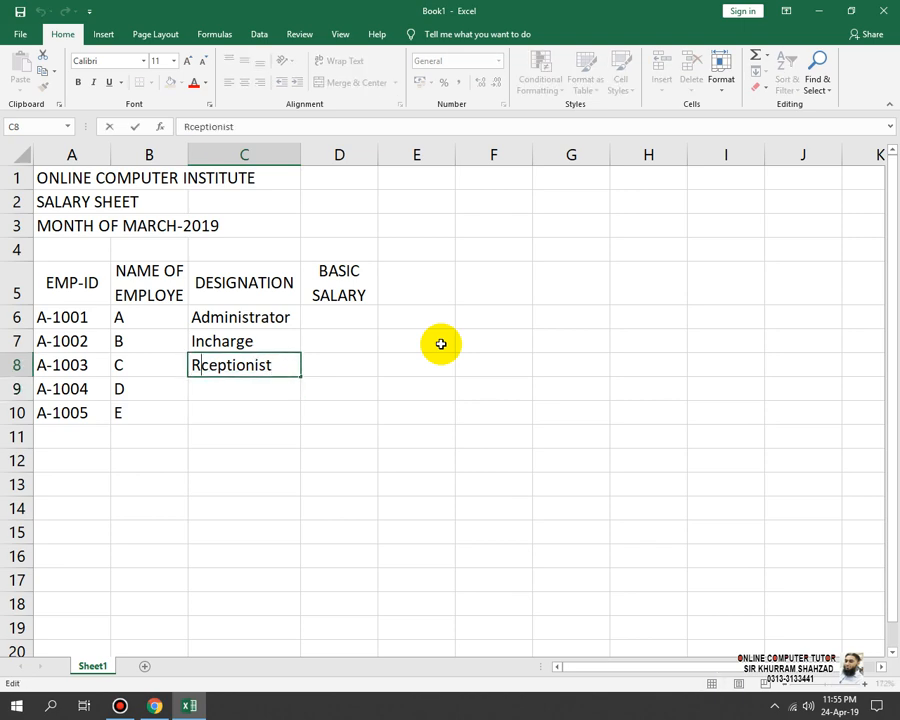
type("e")
key("Right")
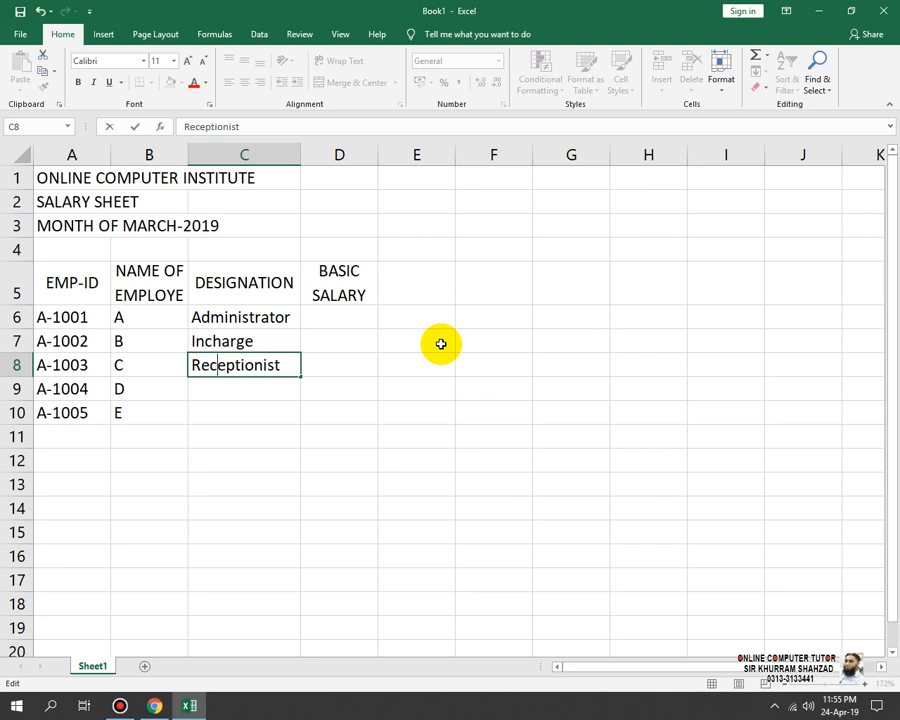
key("Return")
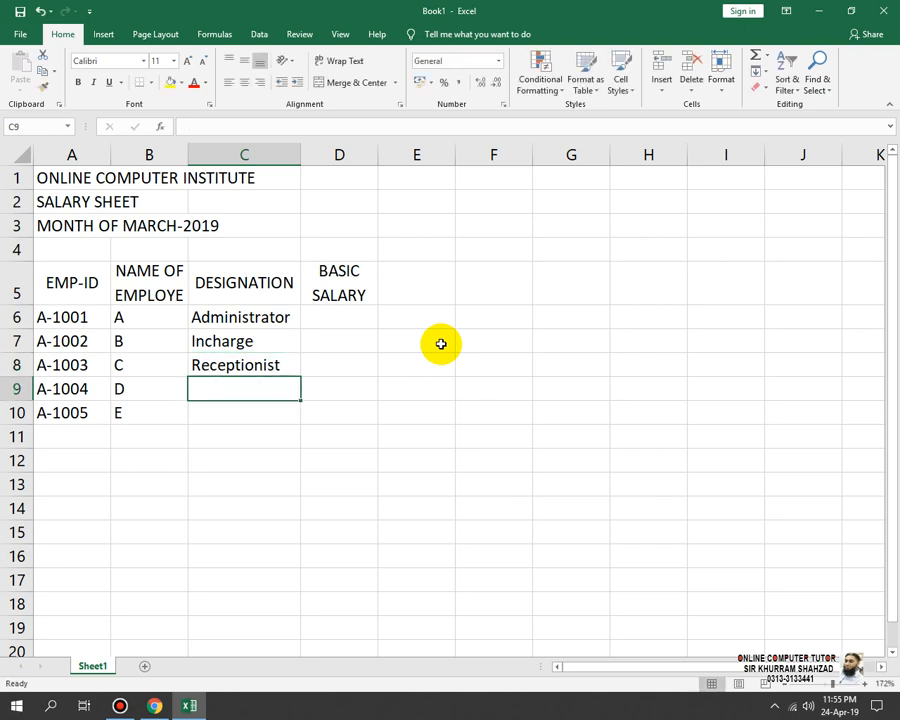
type("Office")
key("BackSpace")
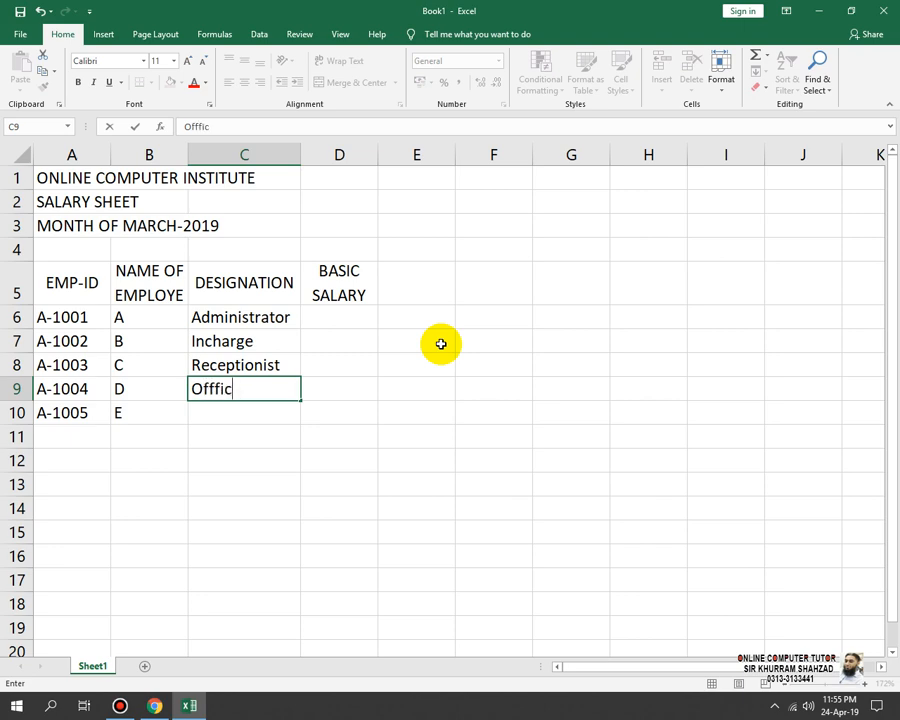
key("BackSpace")
key("BackSpace")
key("BackSpace")
key("BackSpace")
key("BackSpace")
- Enter the designations Accountant in C9 and Supervisor in C10
type("Accoun")
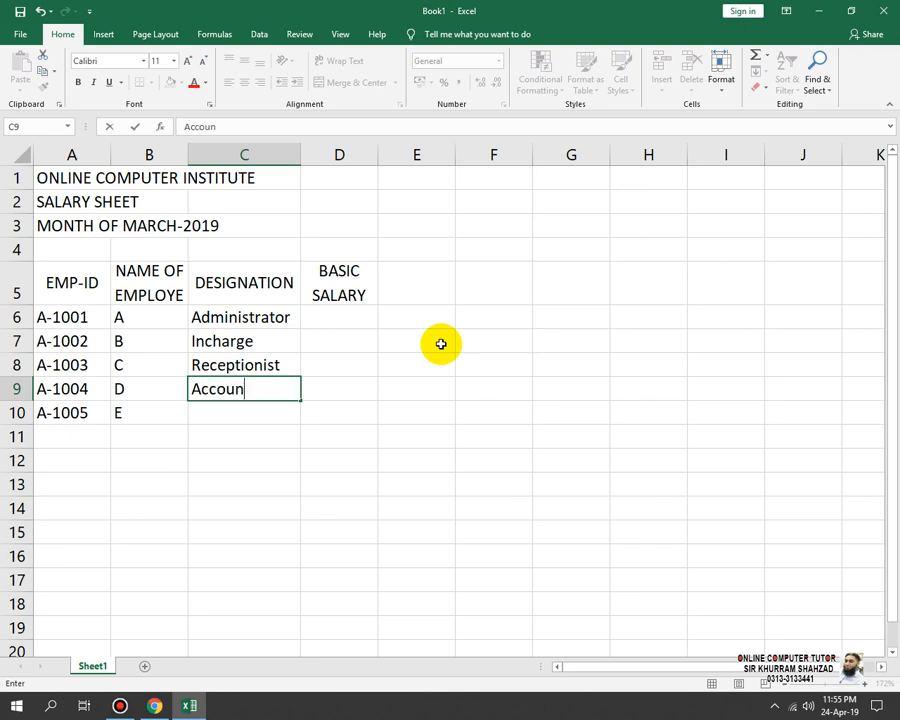
type("tant")
key("Return")
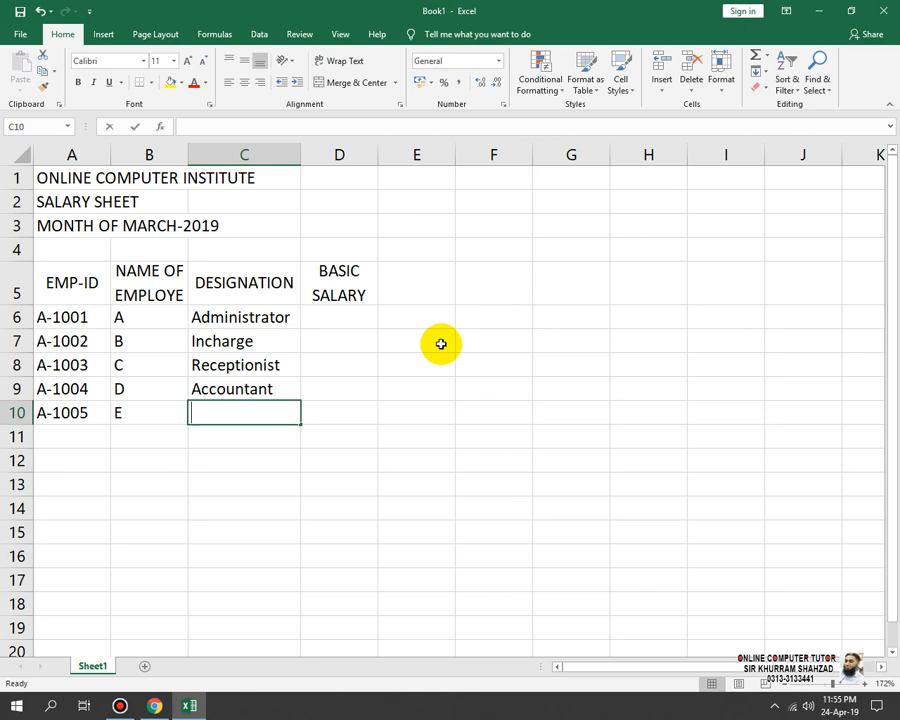
type("Supervi")
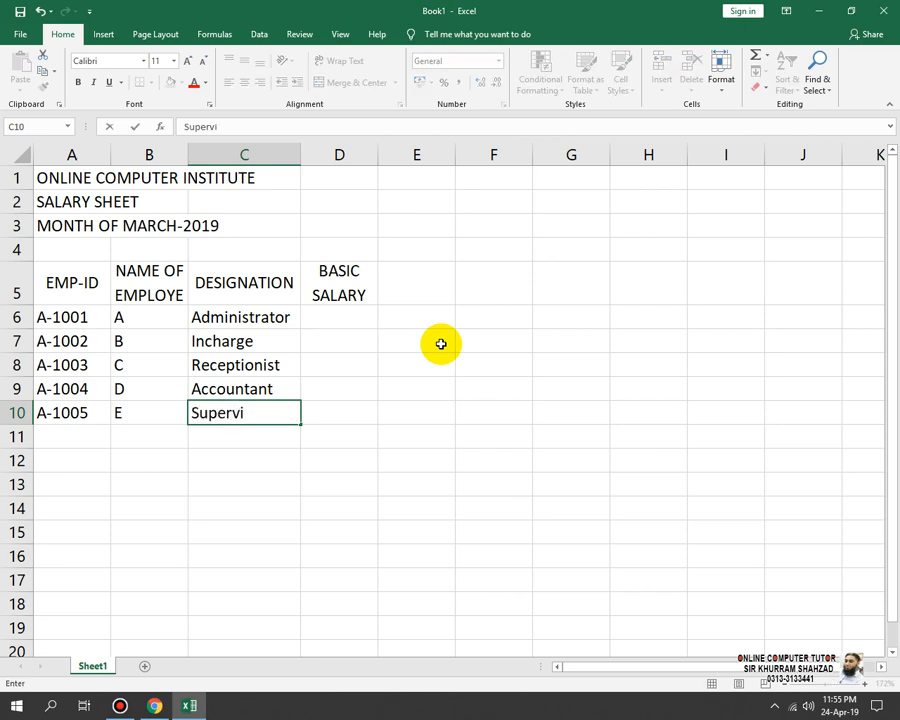
type("sor")
key("Return")
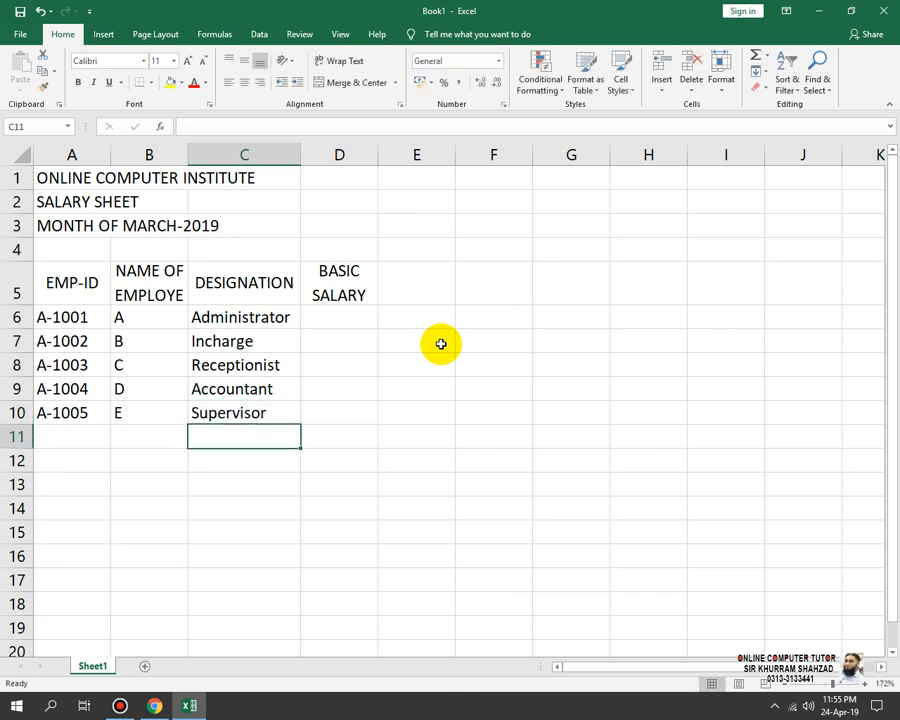
- Enter the Administrator's basic salary of 50000 in cell D6
key("Right")
key("Right")
key("Up")
key("Up")
key("Up")
key("Up")
key("Up")
key("Left")
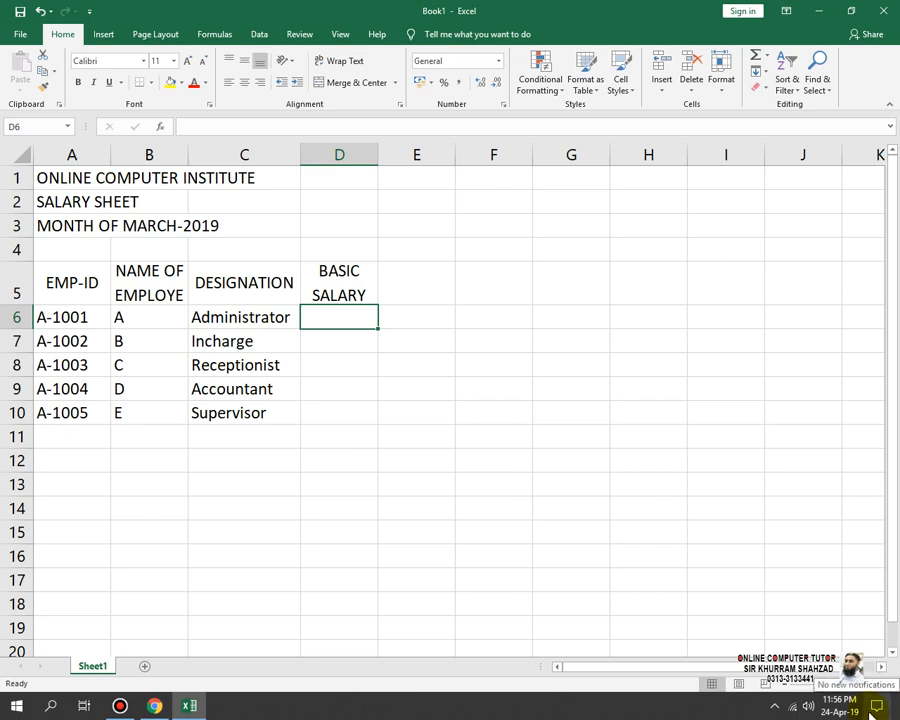
type("5000")
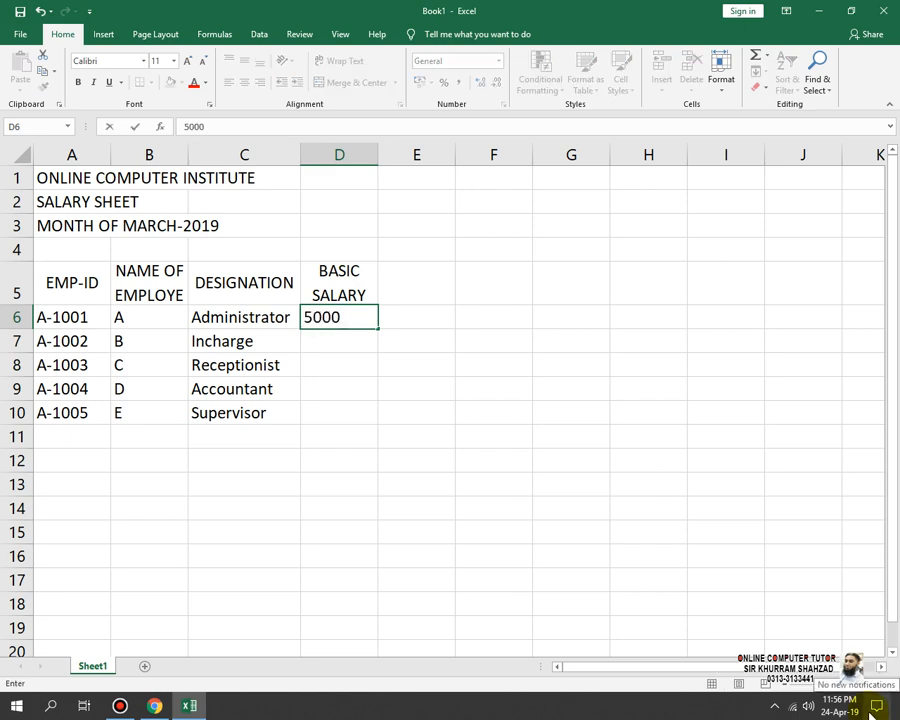
type("0")
key("Return")
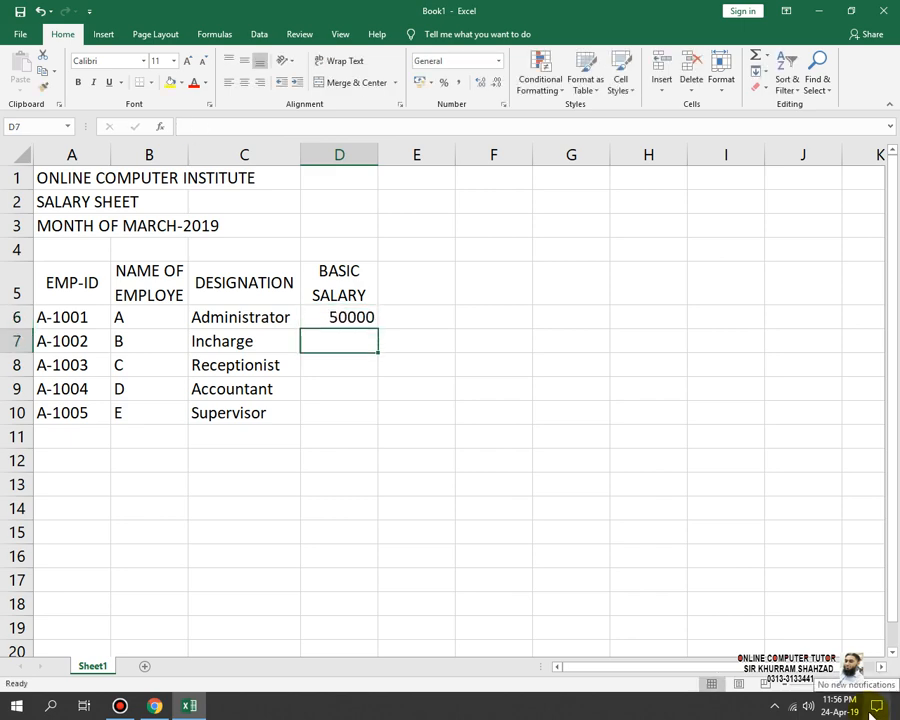
- Enter the Incharge's basic salary of 30000 in cell D7
type("3000")
key("Return")
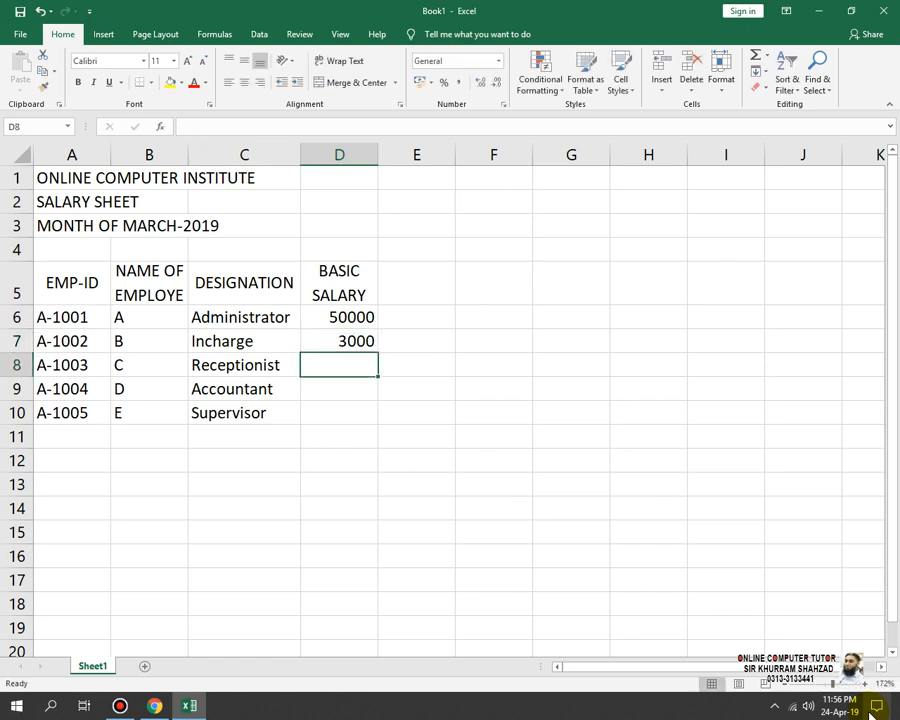
key("Up")
type("30000")
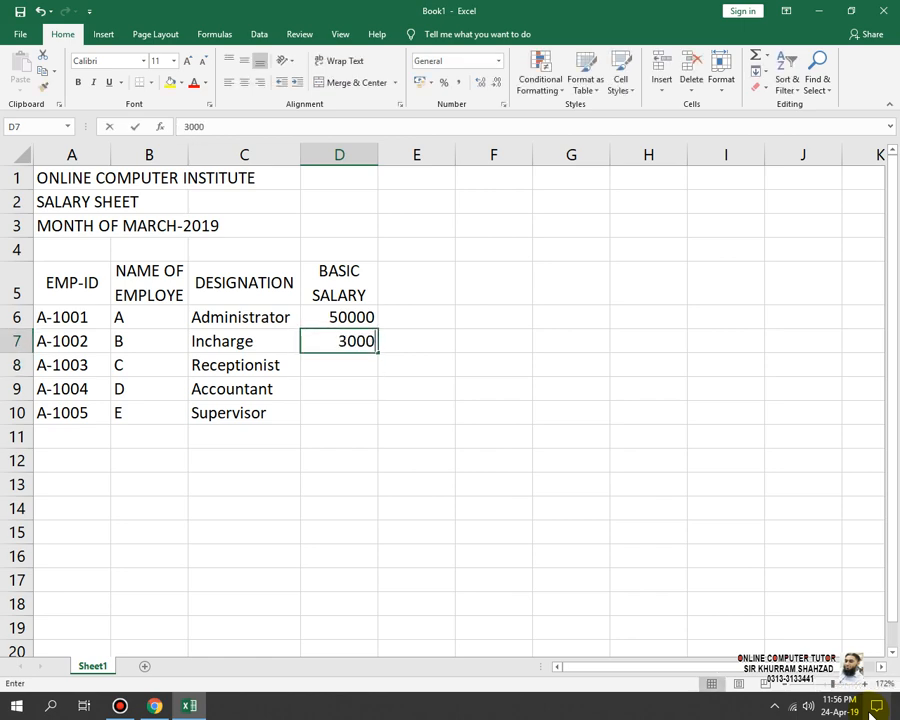
key("Return")
- Enter the basic salaries 25000 for the Receptionist, 28000 for the Accountant and 18000 for the Supervisor in D8:D10
type("25000")
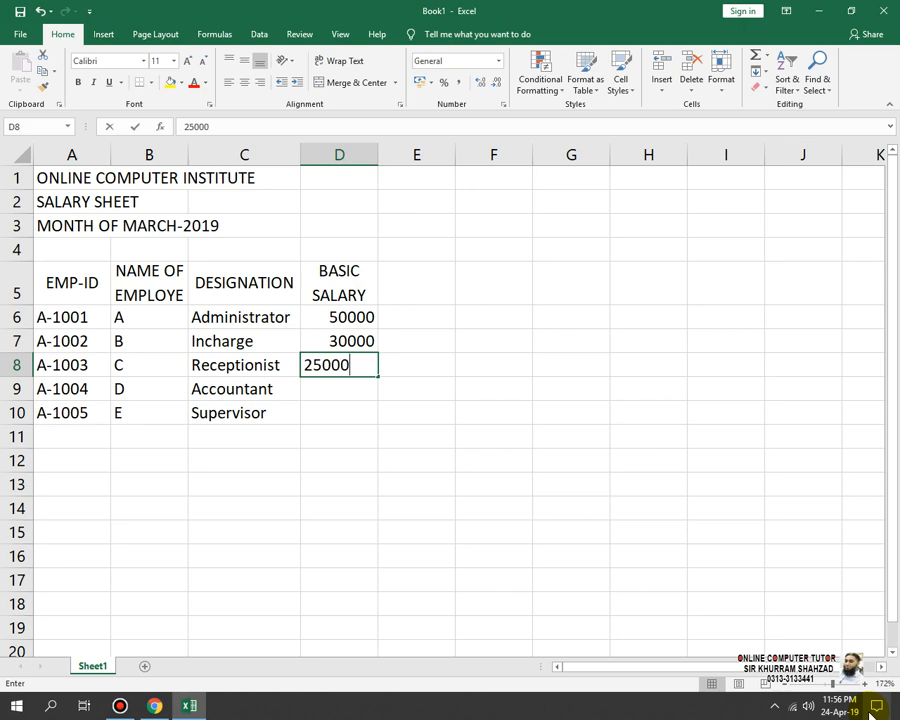
key("Return")
type("28000")
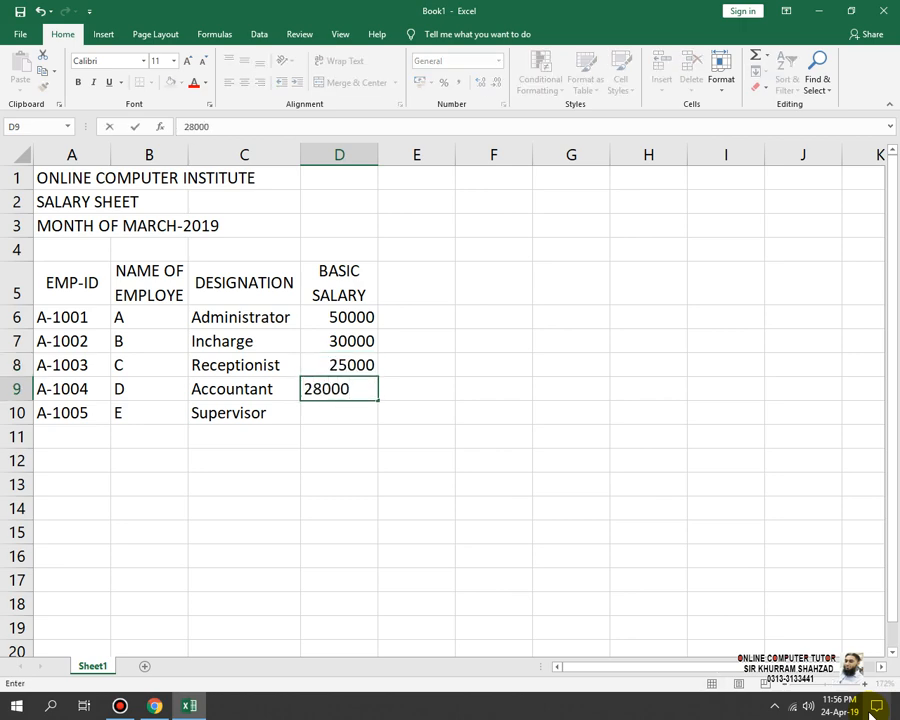
key("Return")
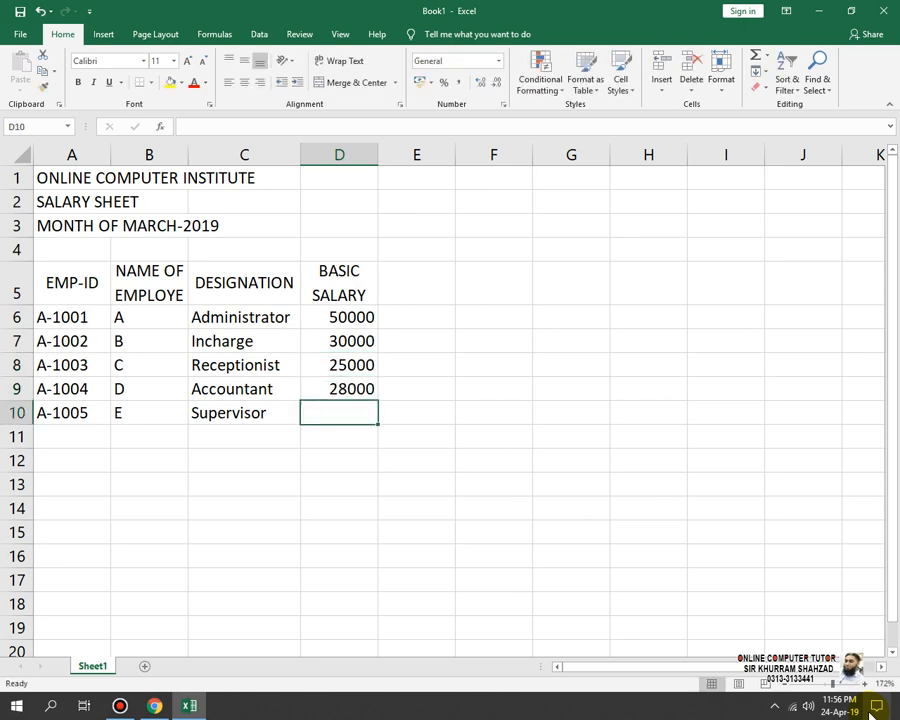
type("18000")
key("Return")
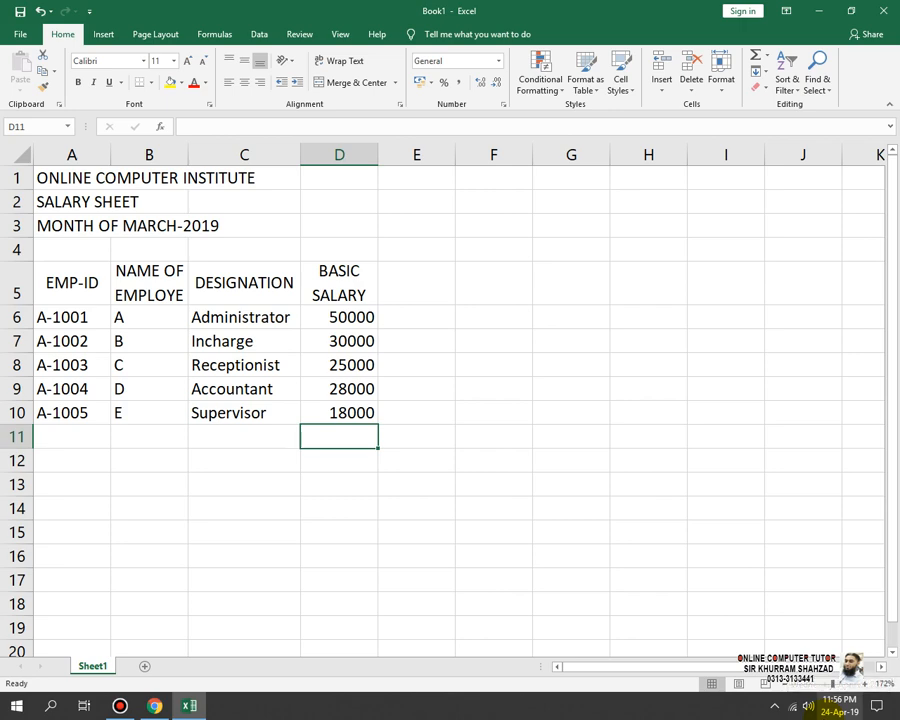
- Add the heading WORKING DAYS in E5 and widen column E so the word WORKING fits on one line
left_click(430, 278)
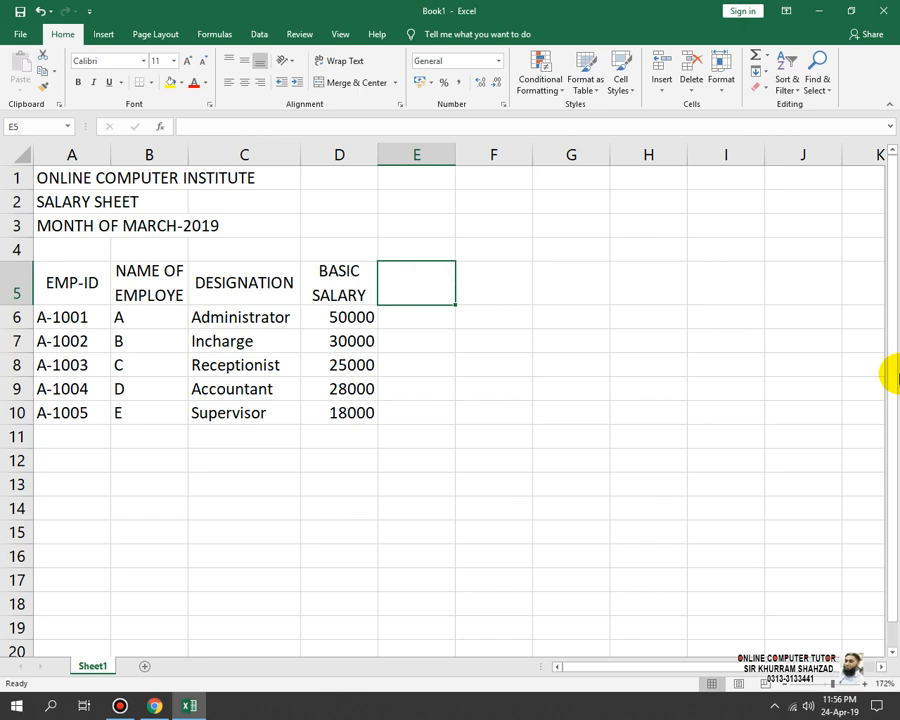
type("WOR")
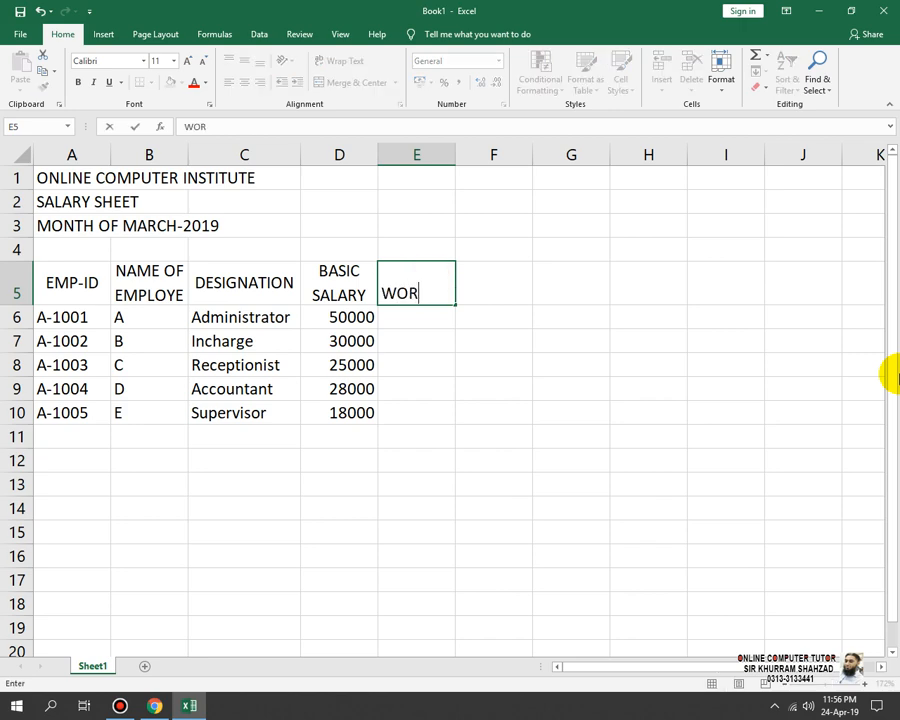
type("KING DAYS")
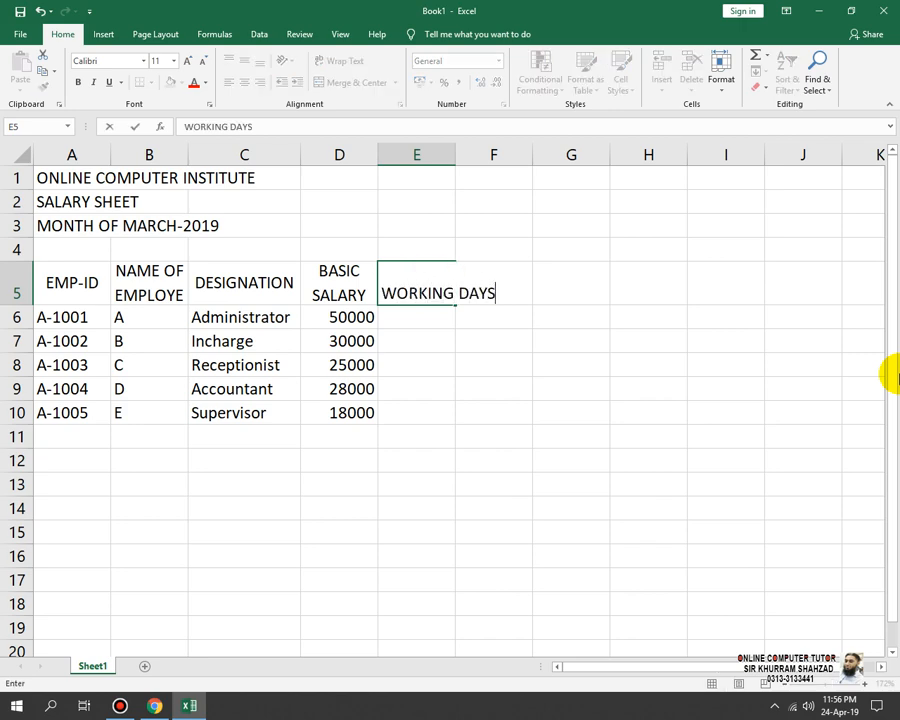
key("Return")
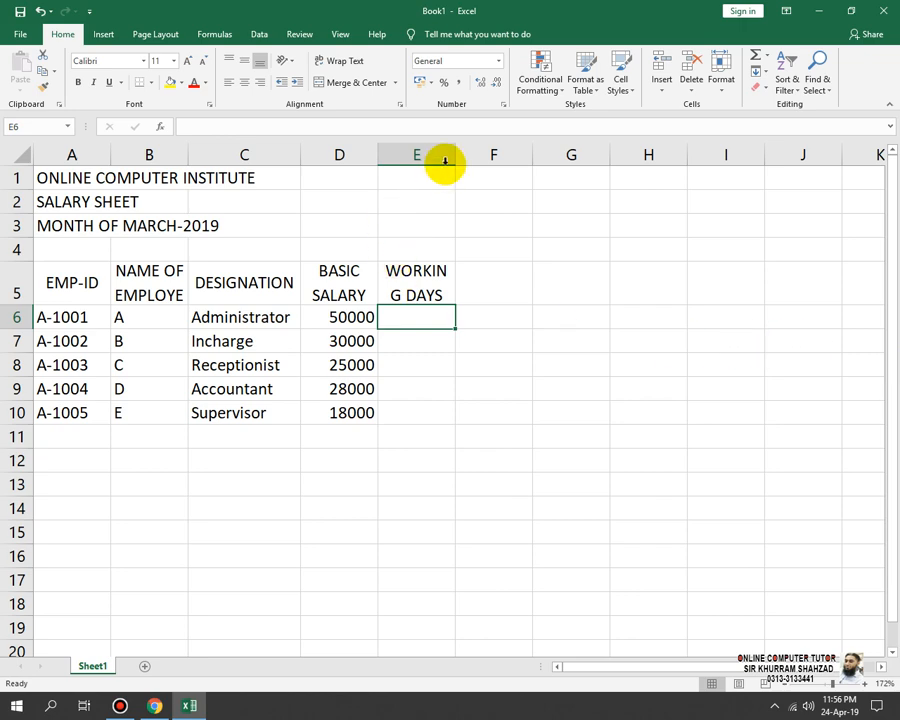
left_click_drag(458, 155, 467, 157)
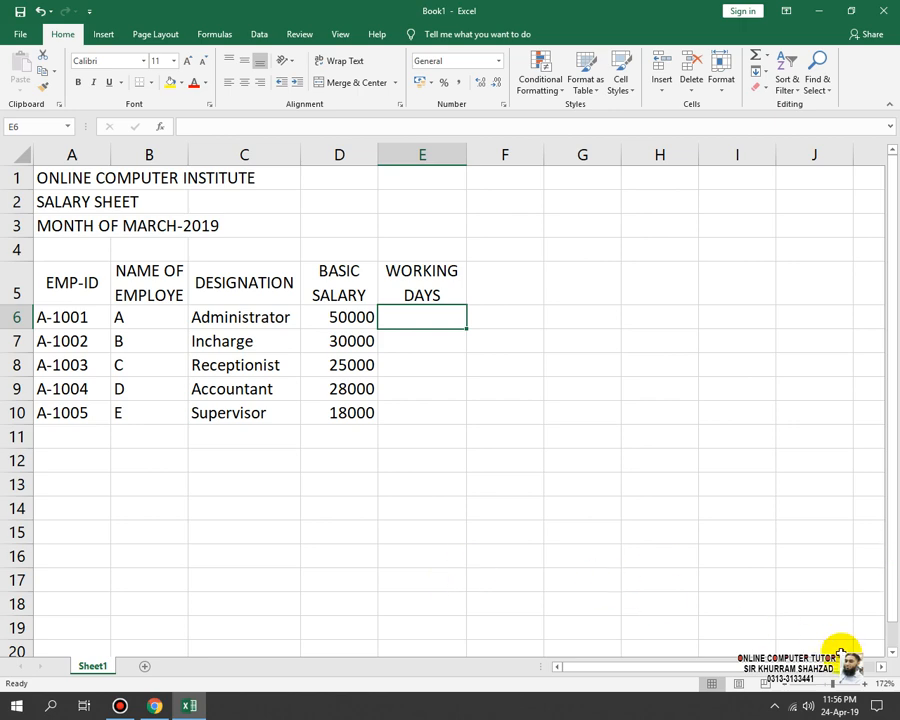
- Check March 2019 in the system calendar and enter 31 working days for the Administrator in E6
left_click(806, 707)
left_click(839, 705)
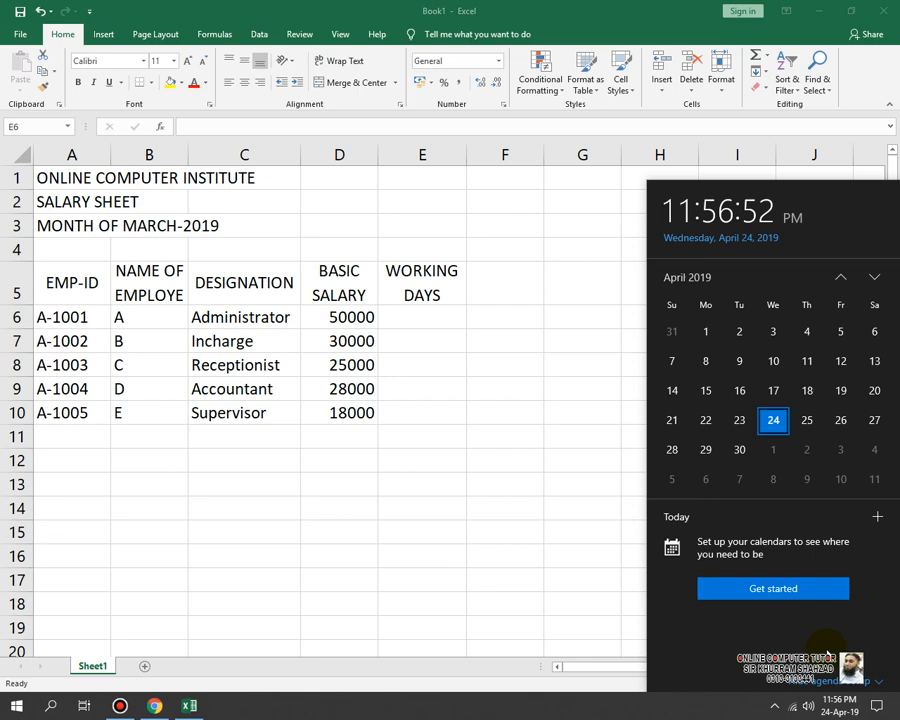
left_click(871, 274)
left_click(841, 273)
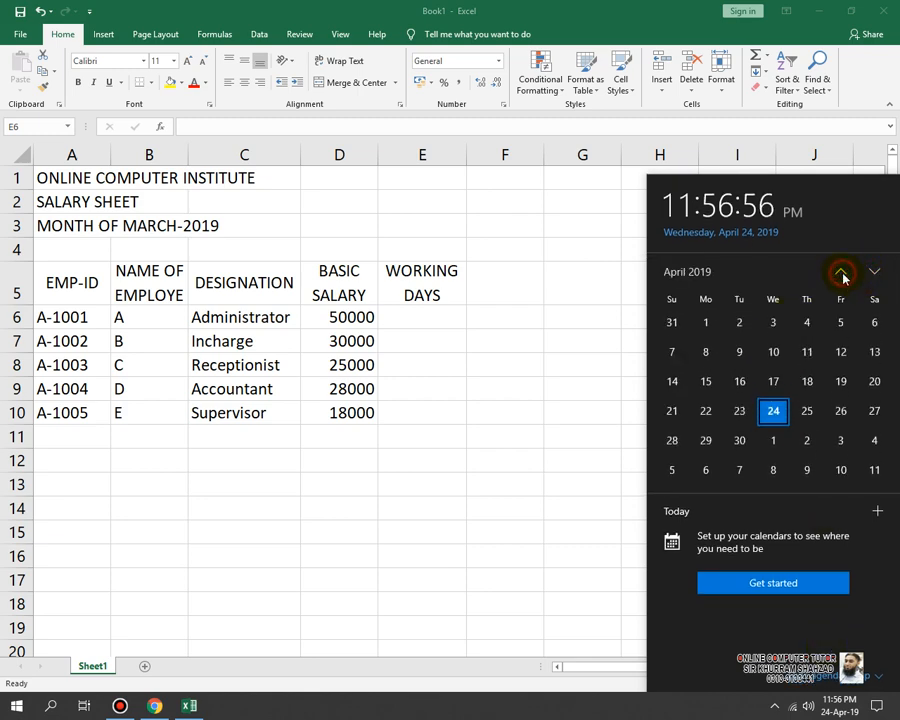
left_click(841, 273)
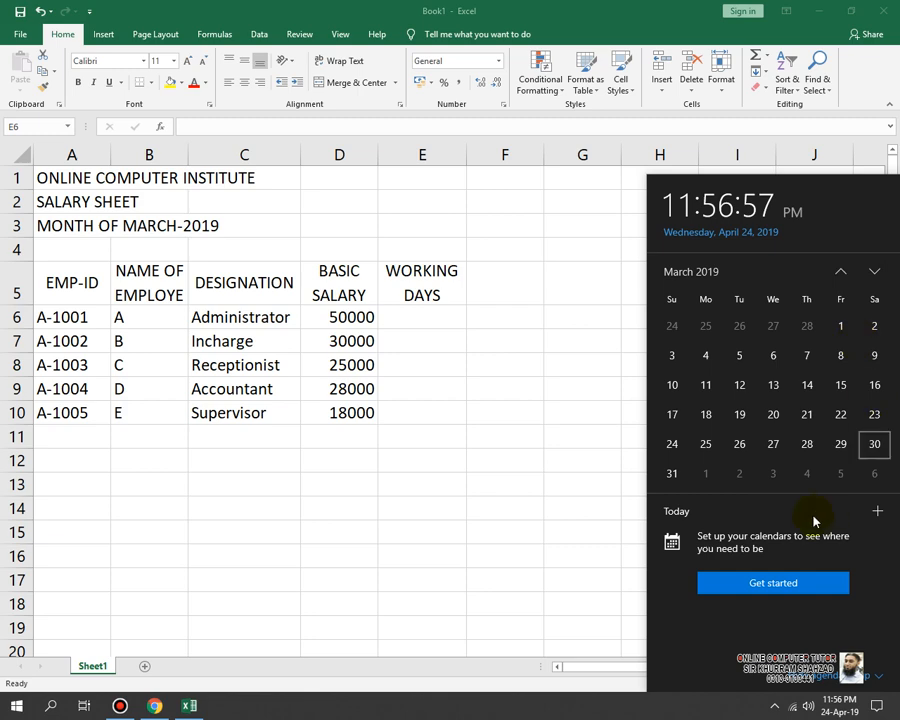
left_click(420, 316)
type("31")
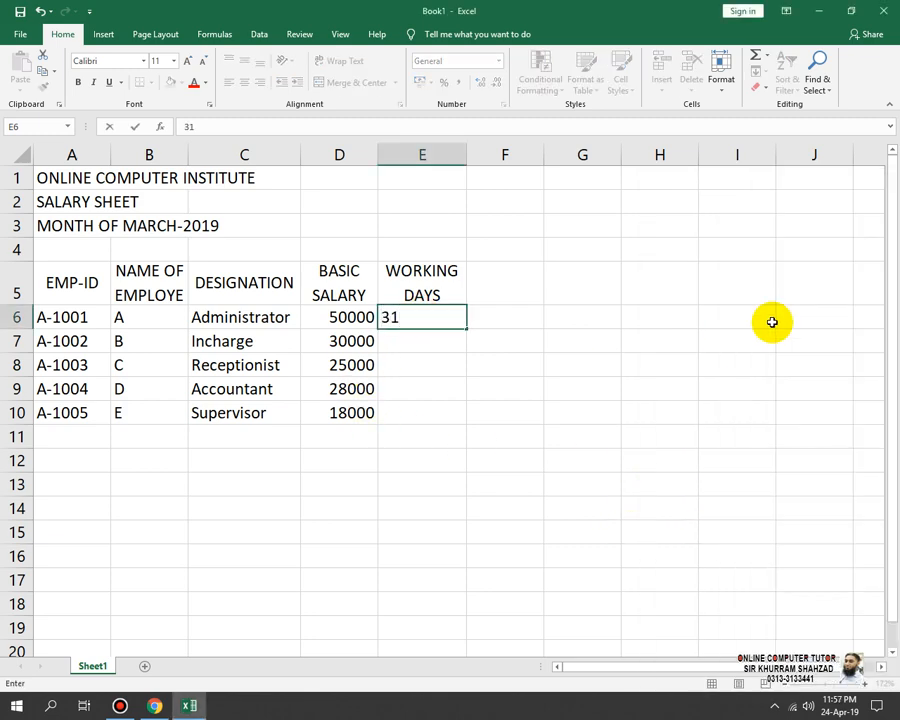
key("Return")
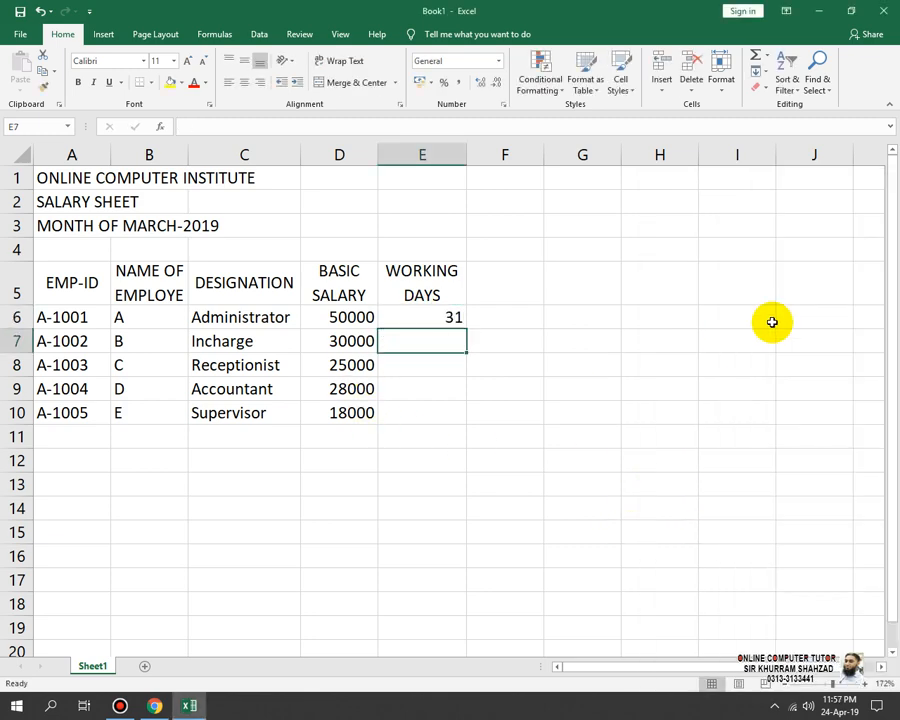
- Enter 30 working days in E7 and 31 working days in each of E8, E9 and E10
type("30")
key("Return")
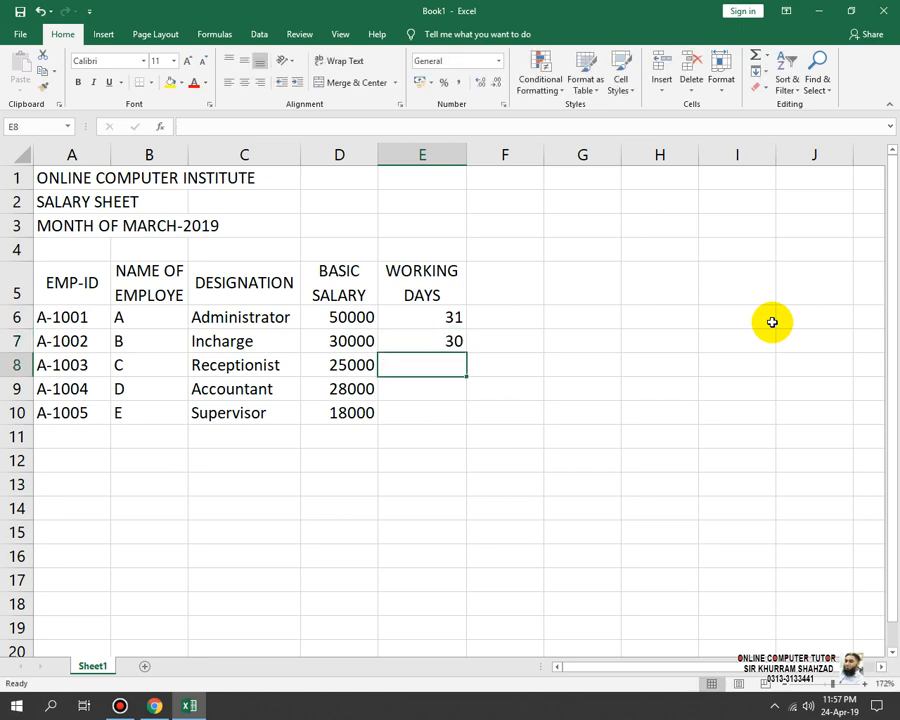
type("31")
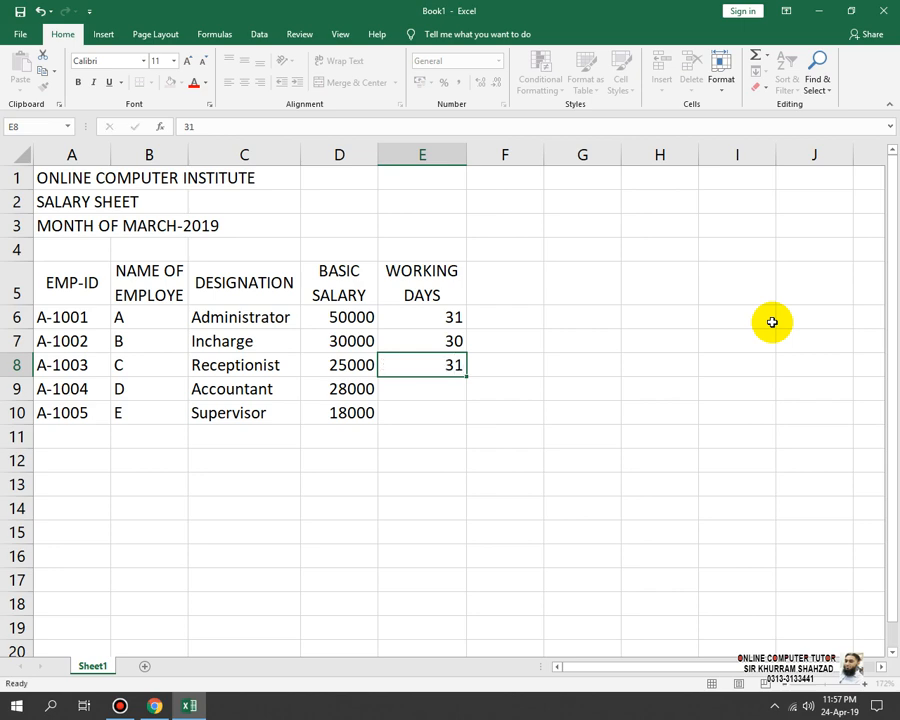
key("Return")
type("31")
key("Return")
type("31")
key("Return")
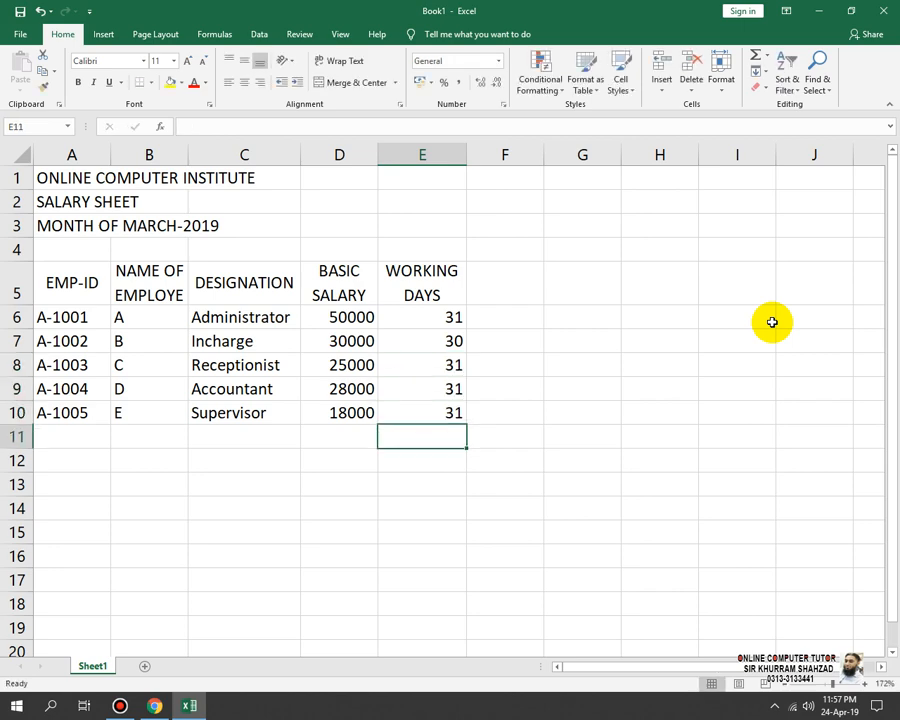
- Change the Supervisor's working days in E10 to 29
key("Up")
key("Up")
key("Up")
key("Right")
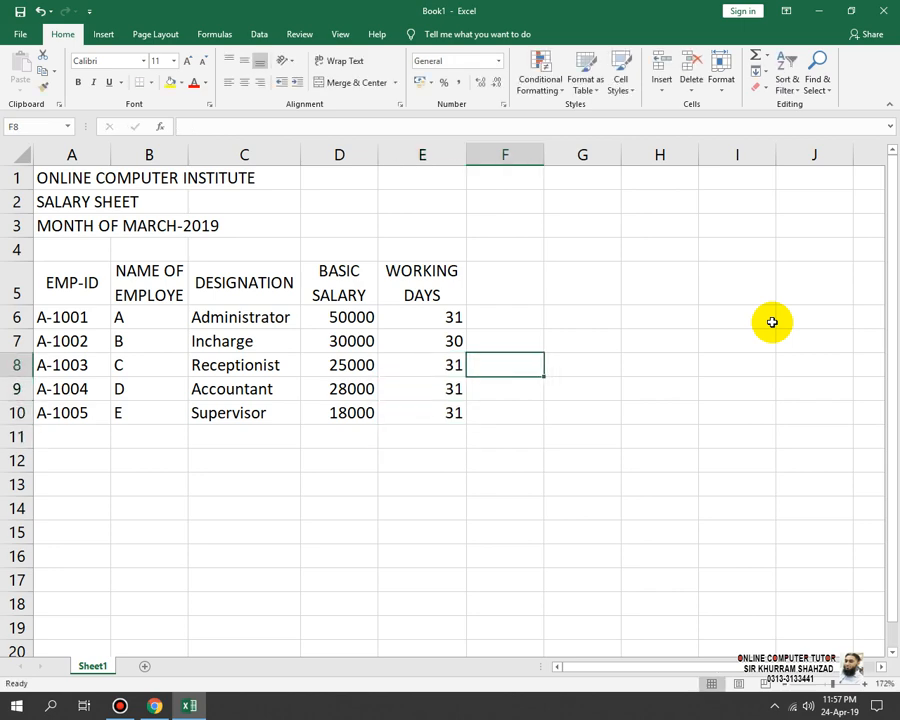
key("Left")
key("Down")
key("Down")
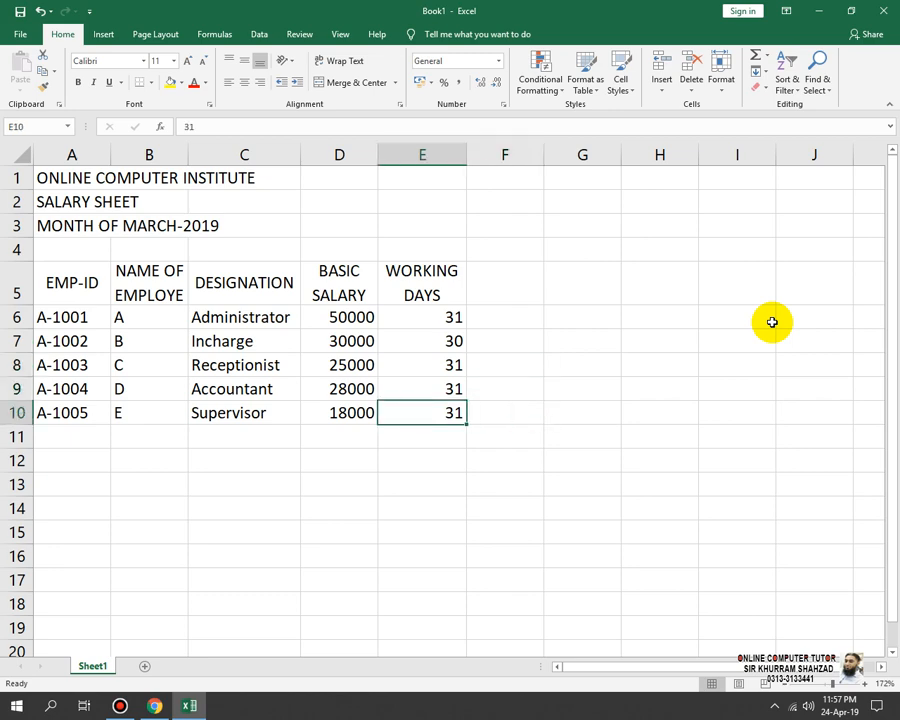
type("29")
key("Right")
- Insert two blank rows between the month title and the table's heading row
key("Up")
key("Up")
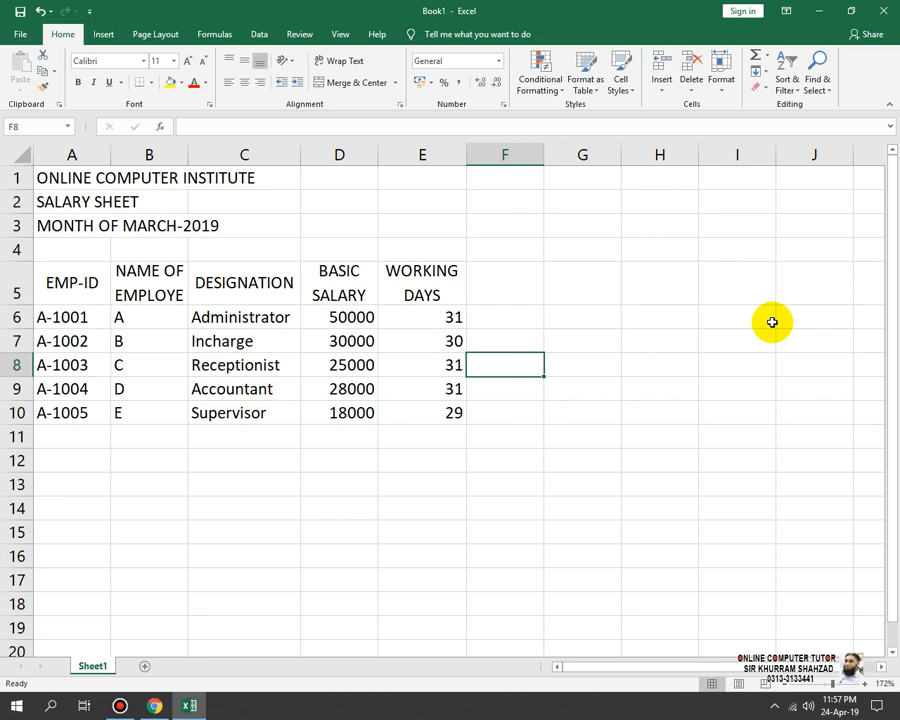
key("Up")
key("Up")
key("Up")
key("Up")
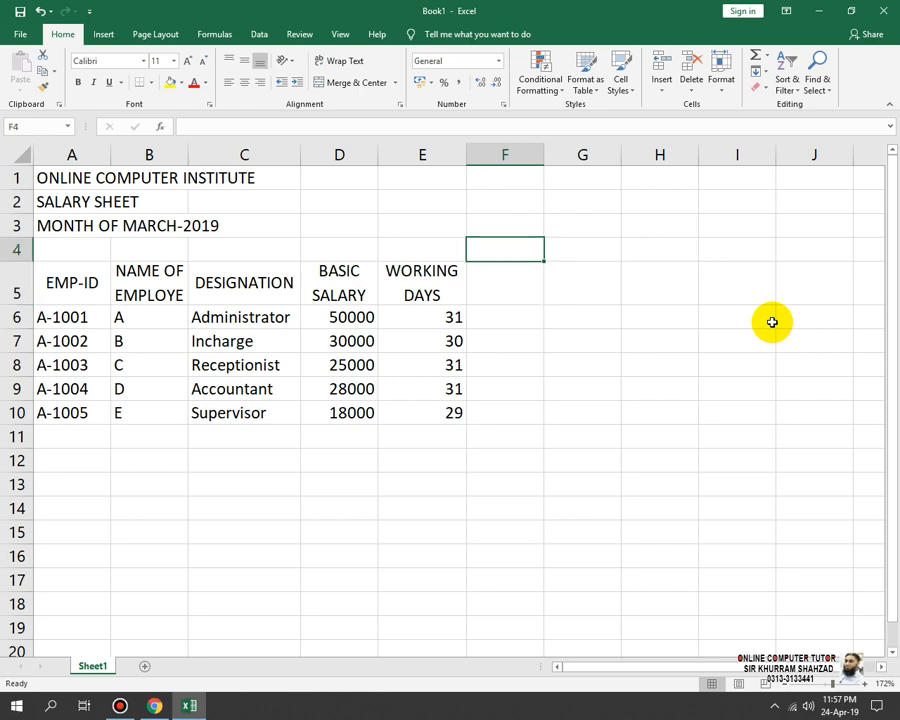
key("Up")
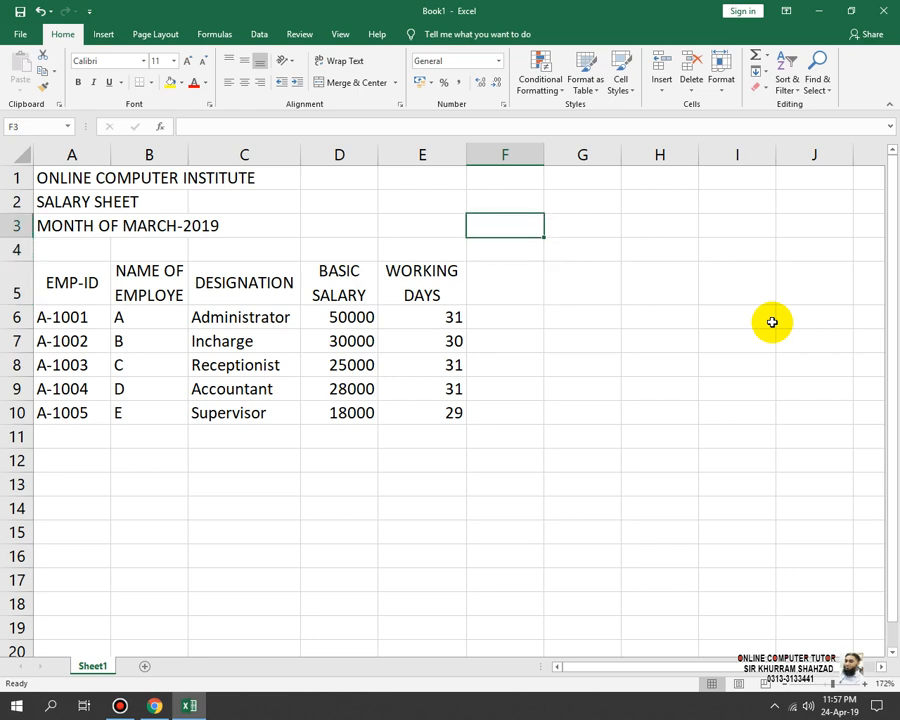
right_click(18, 249)
left_click(80, 345)
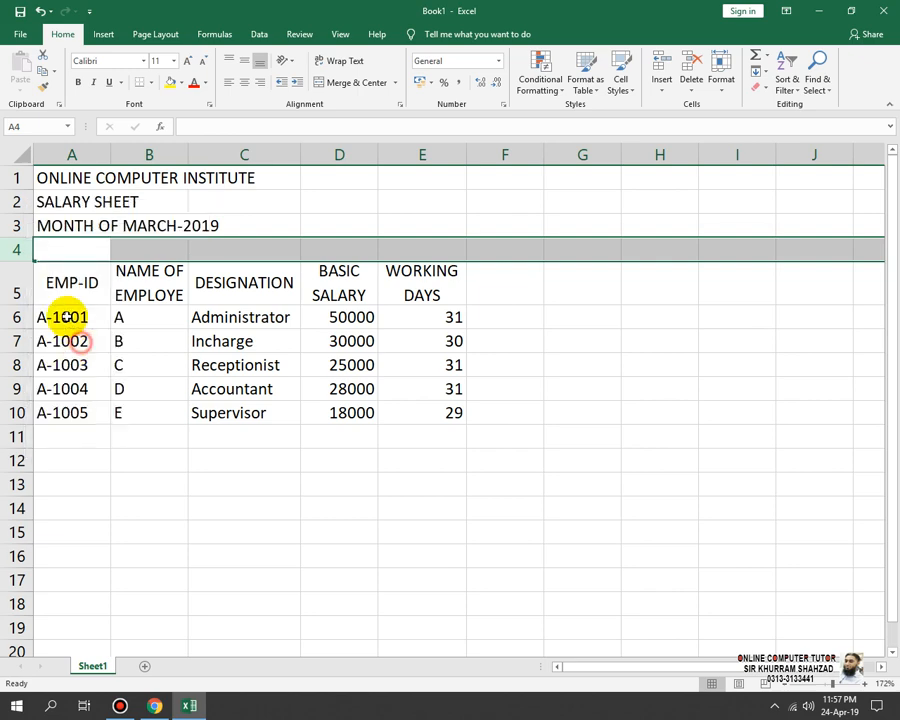
right_click(19, 262)
left_click(54, 354)
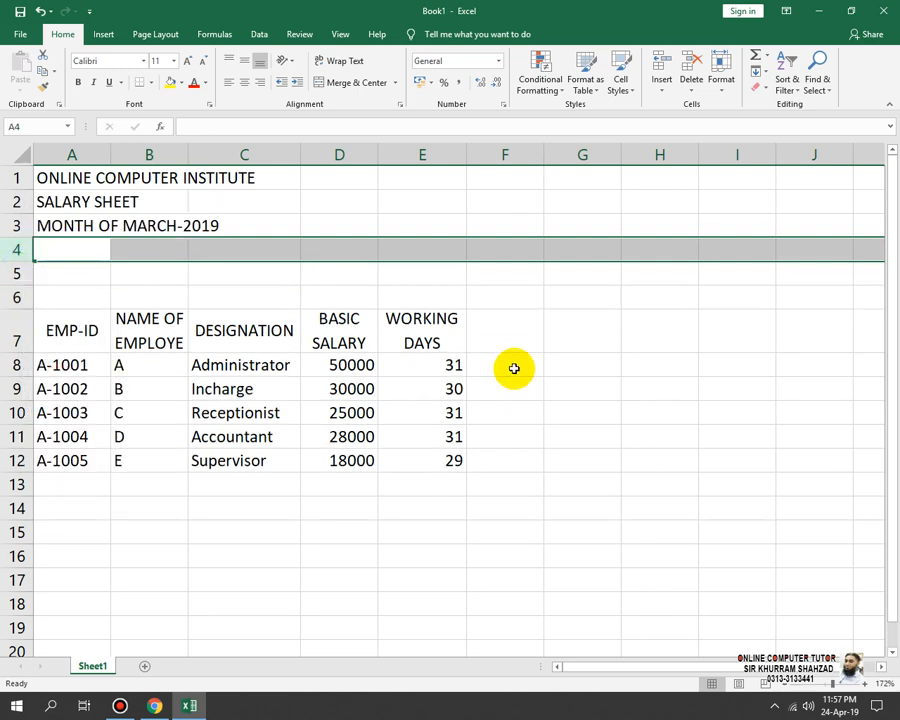
- Enter the group heading PAYMENTS in cell F4
left_click(518, 370)
left_click(492, 288)
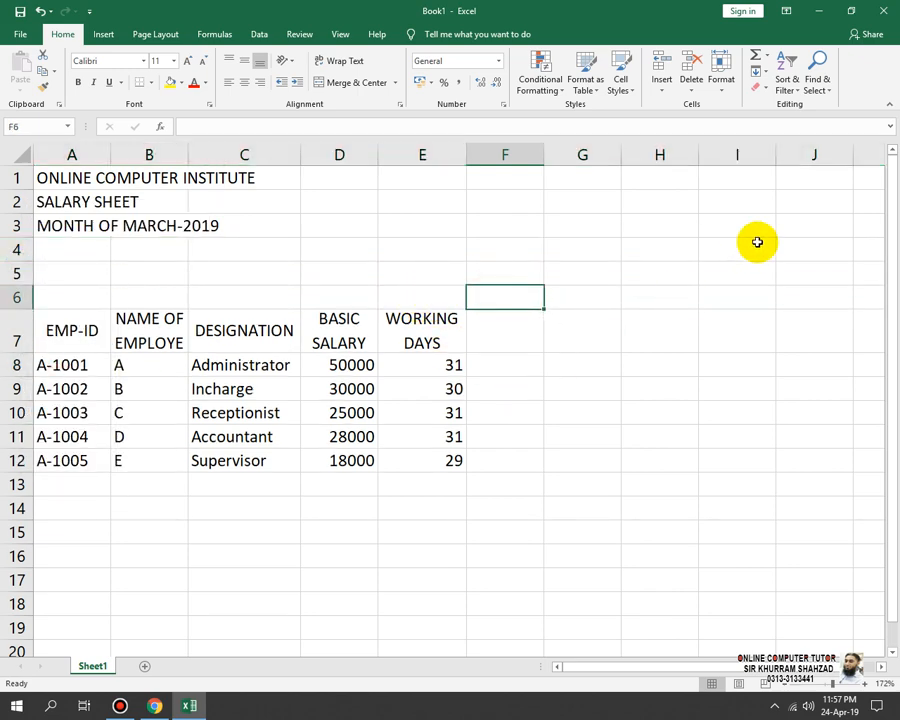
key("Up")
key("Up")
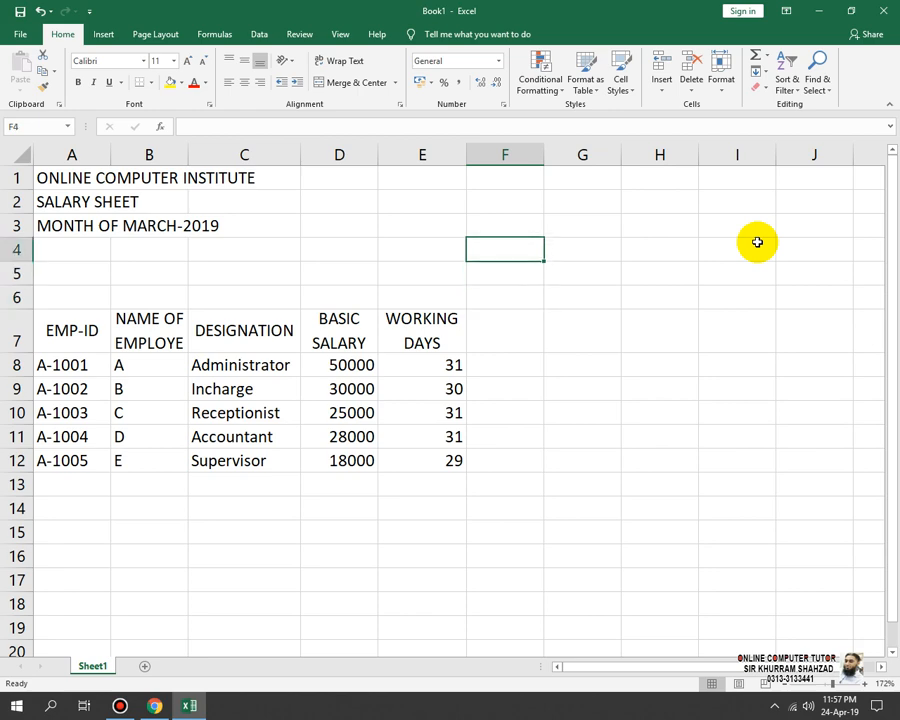
type("PAY")
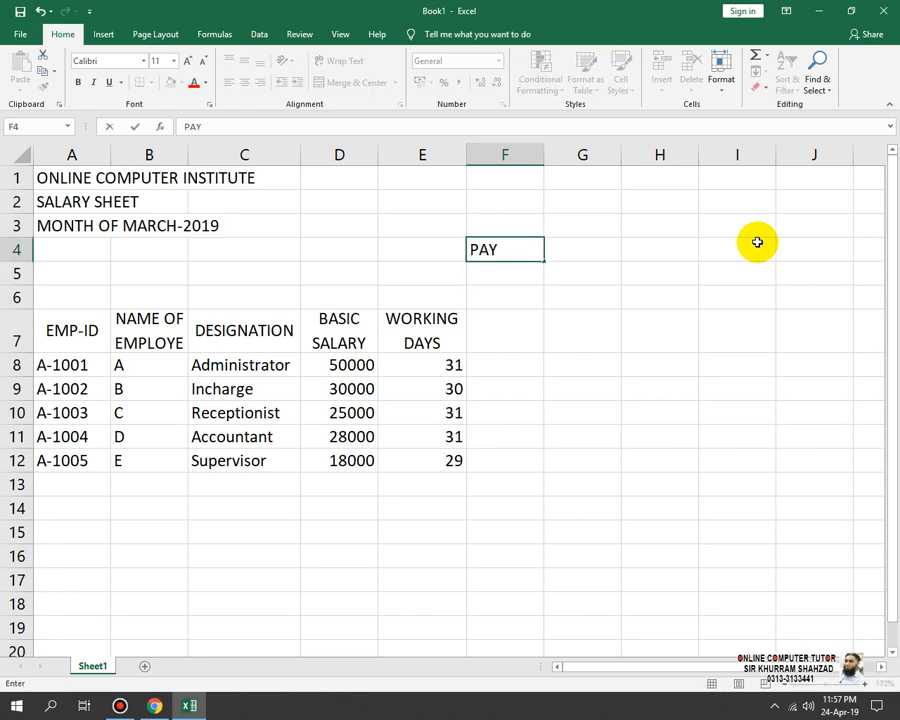
type("MENTS")
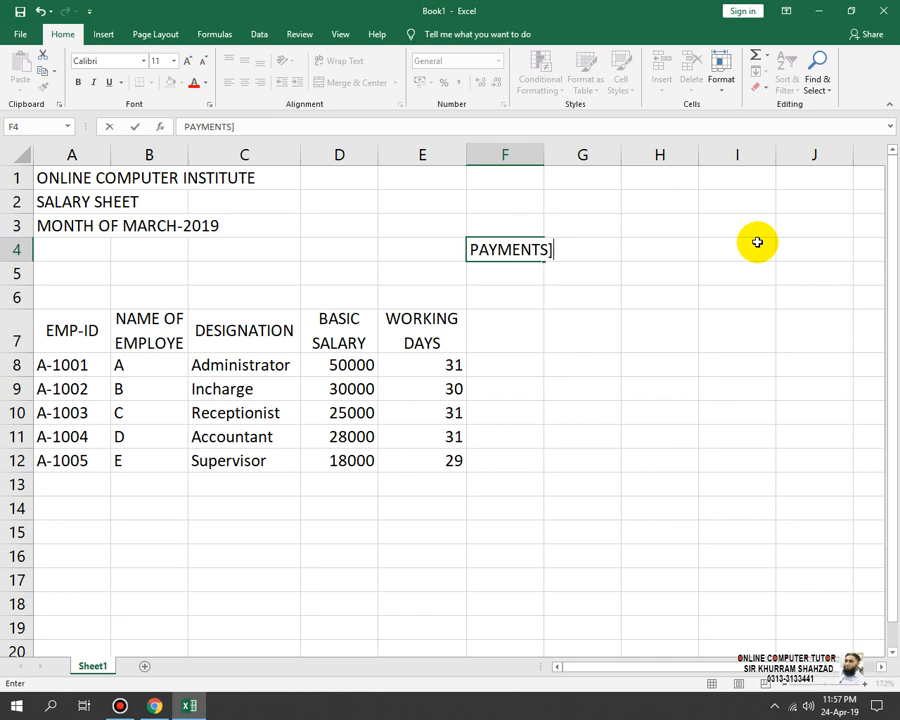
key("Return")
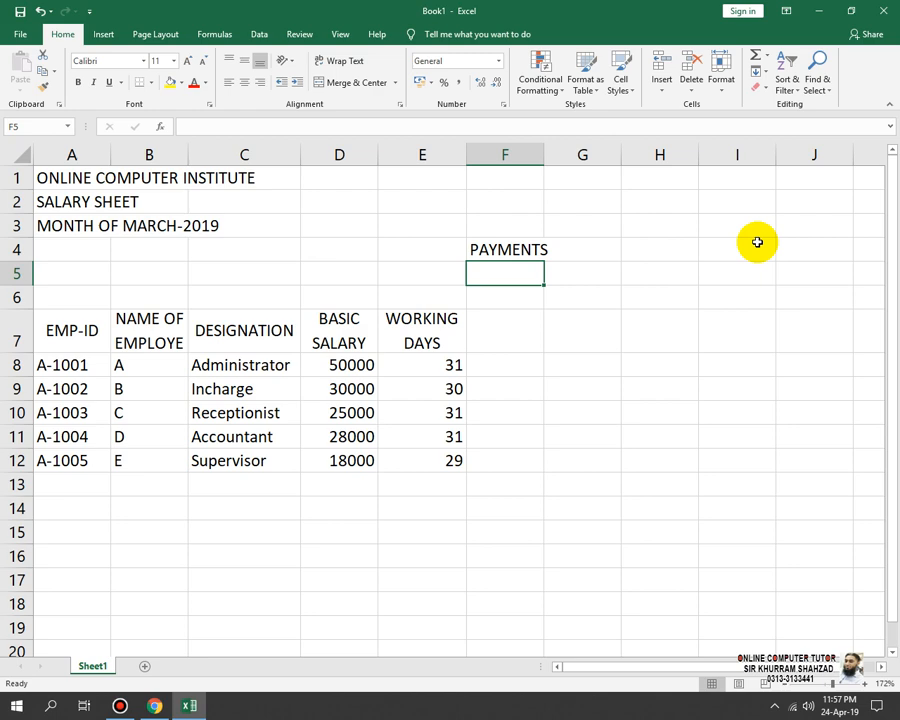
- Move the PAYMENTS heading from F4 down to F5
key("Up")
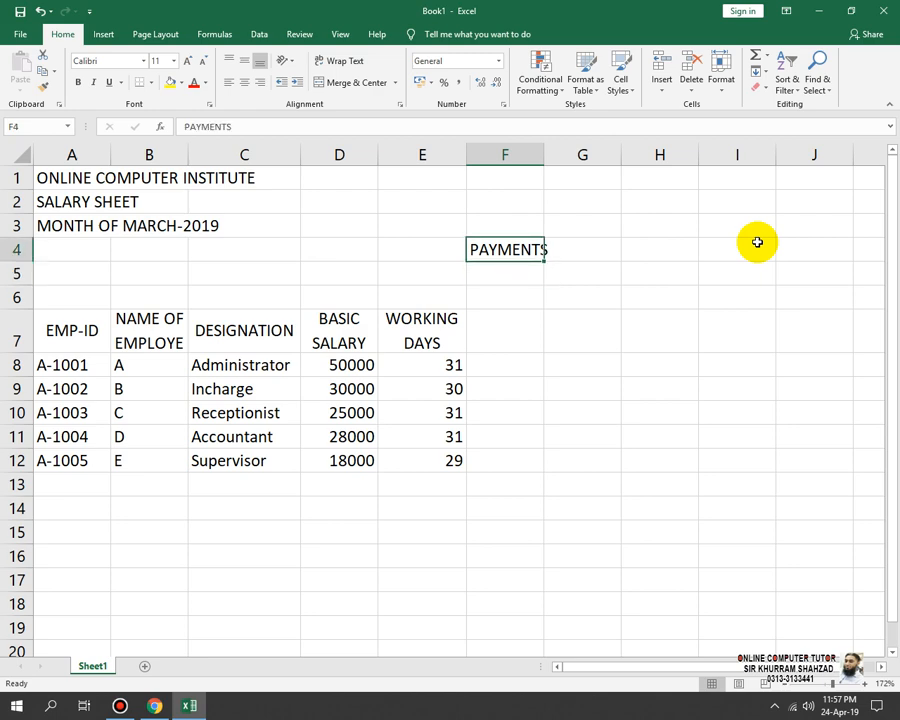
key("ctrl+c")
key("Down")
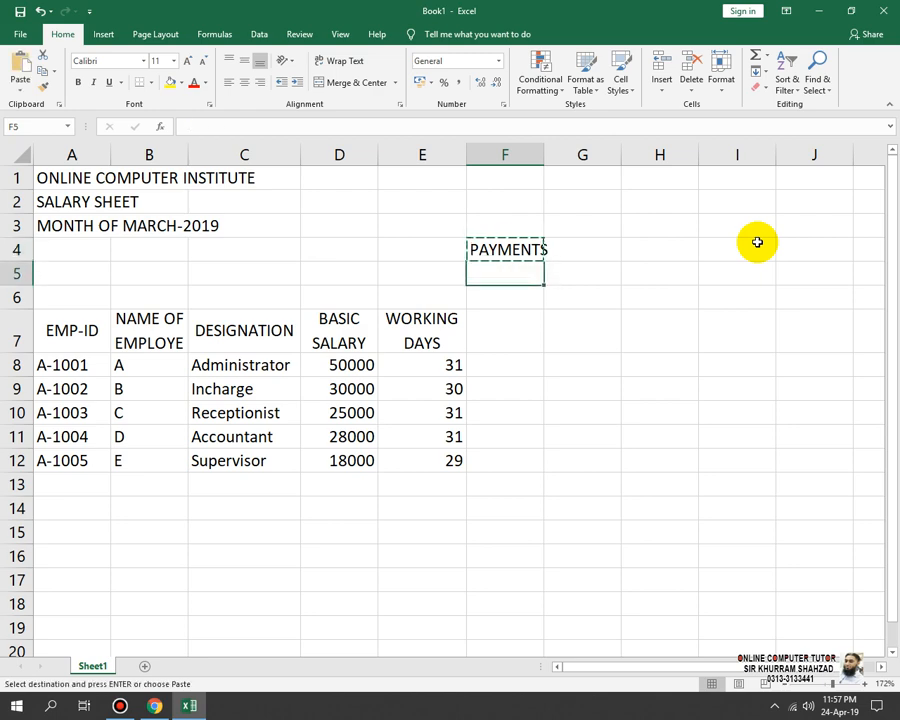
key("Return")
- Enter the subheading ALLOWANCES in cell F6 under PAYMENTS
key("Down")
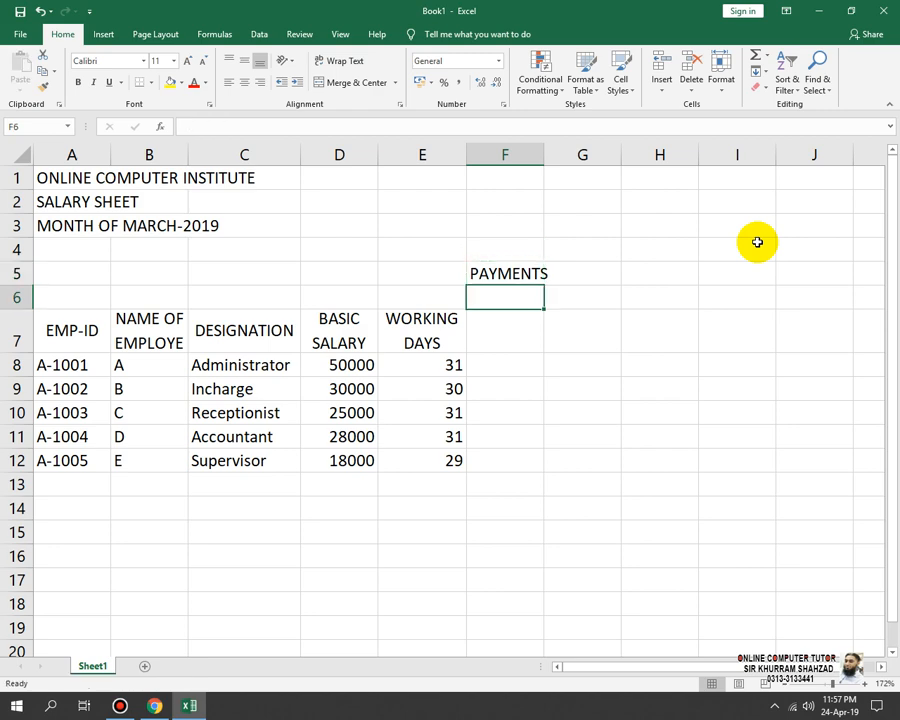
type("ALLO")
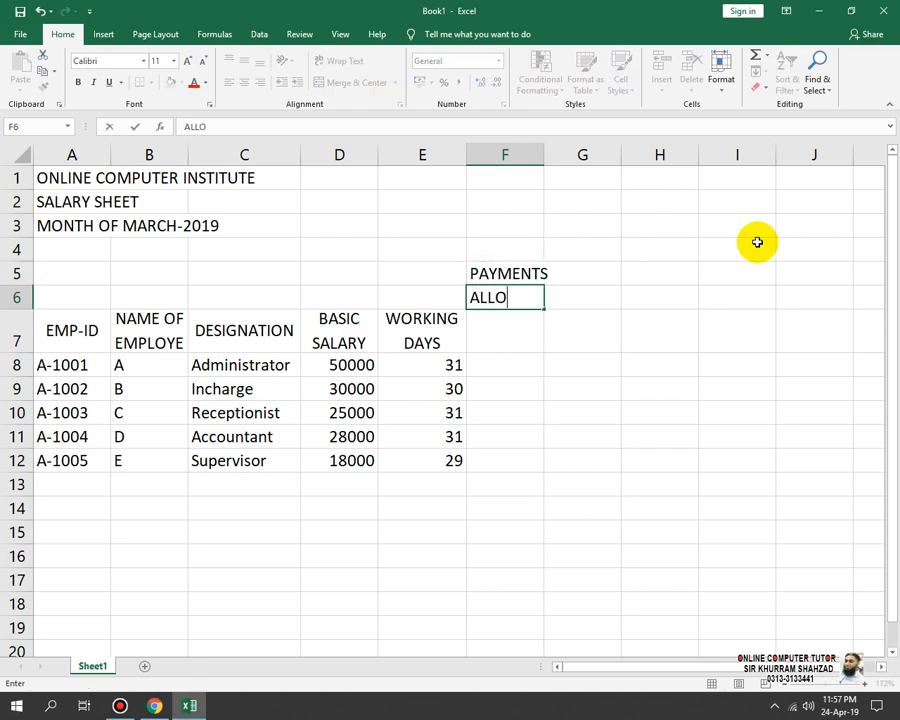
type("A")
key("BackSpace")
type("WANCES")
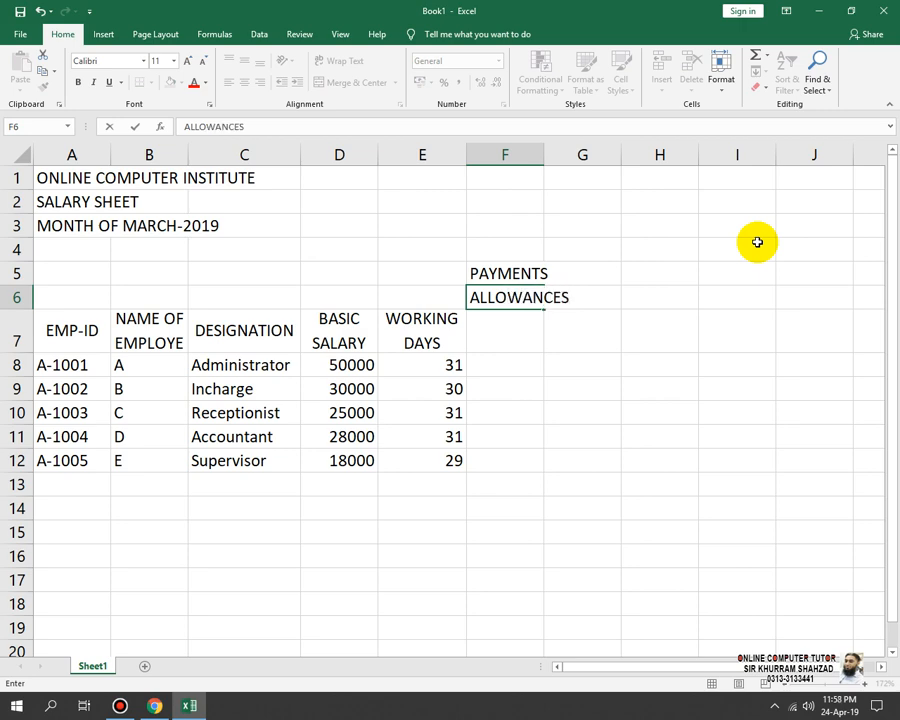
key("Return")
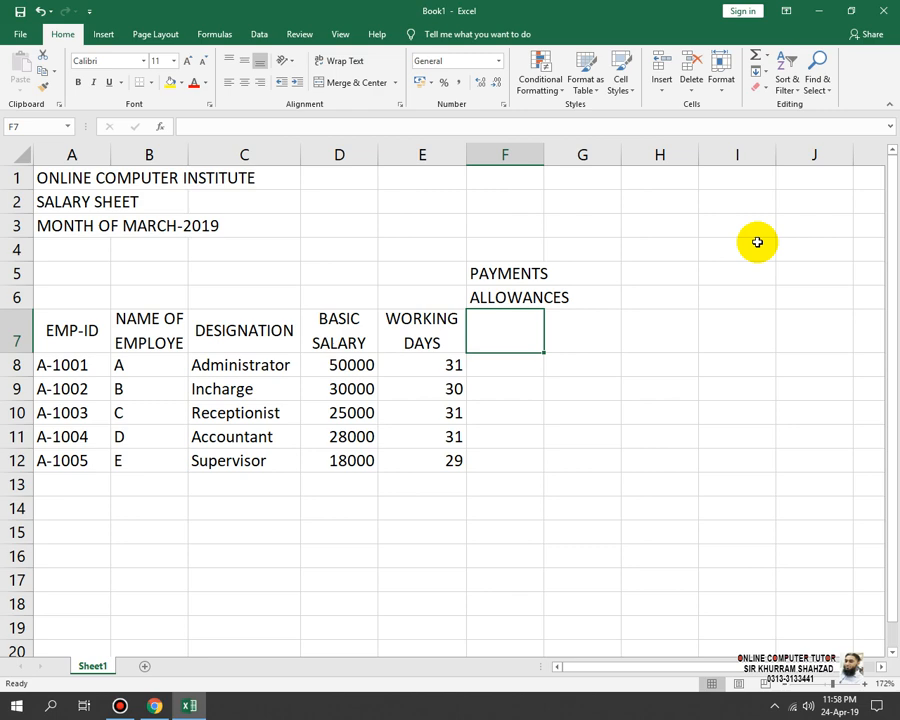
- Enter the column heading Conveyance in cell F7
type("C")
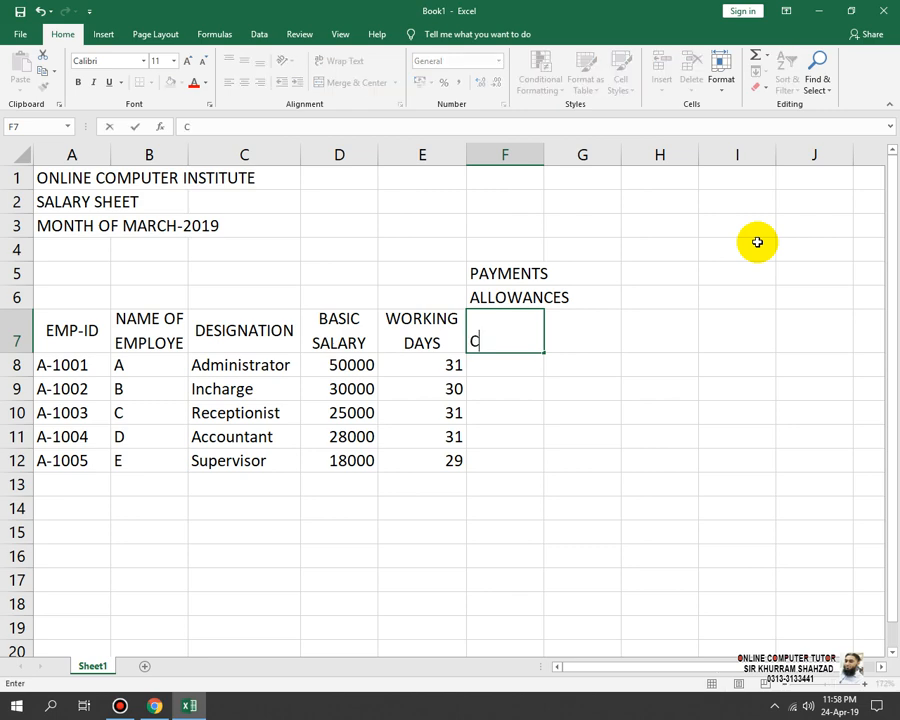
type("onveyab=")
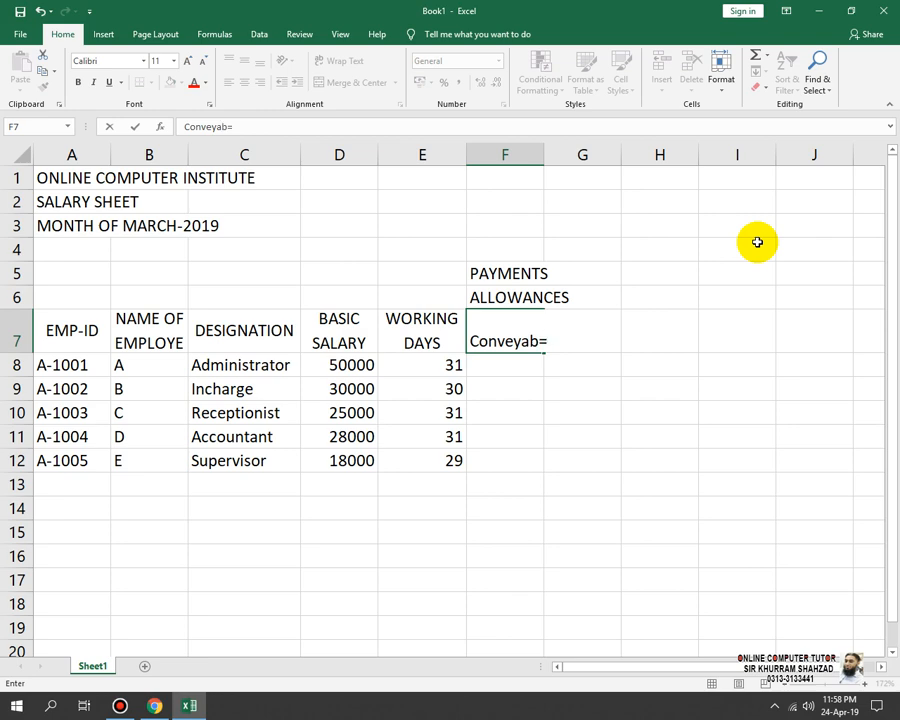
key("BackSpace")
key("BackSpace")
type("nce")
key("Tab")
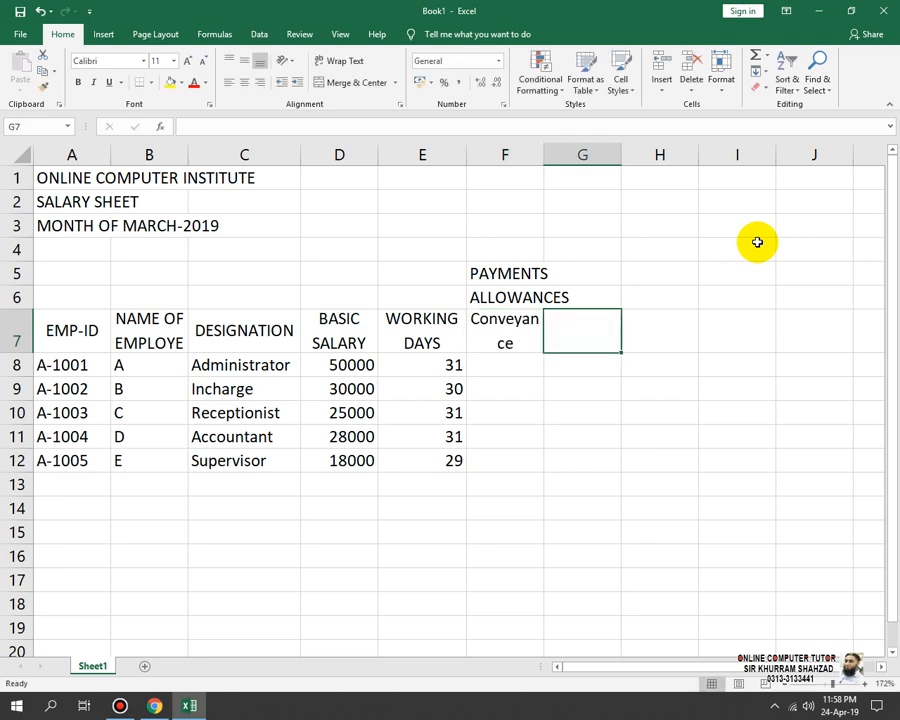
- Enter the column heading House in cell G7
type("h")
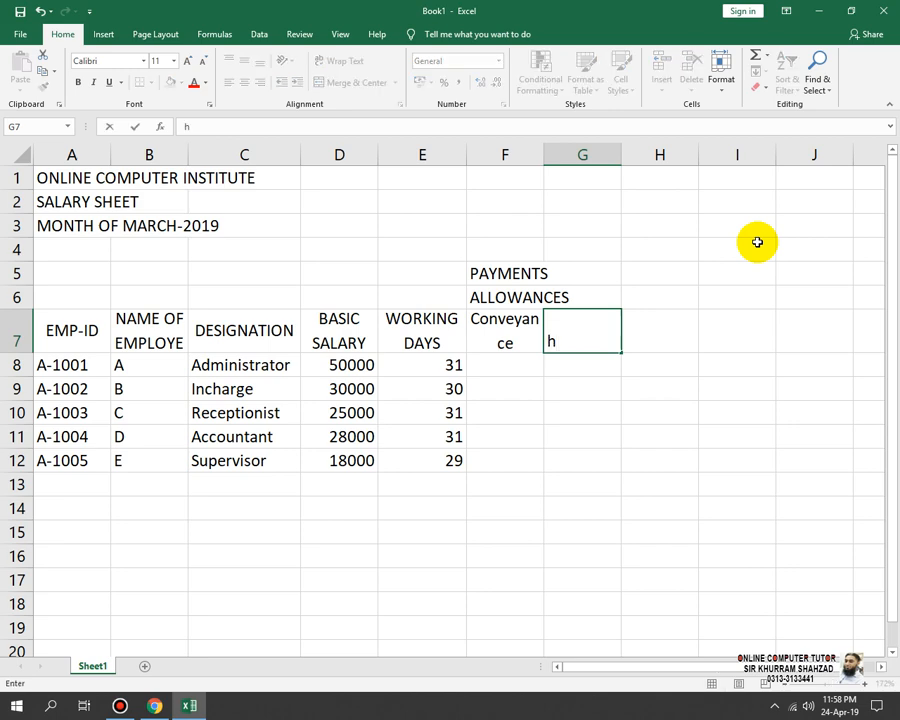
type("ouse")
key("BackSpace")
key("BackSpace")
key("BackSpace")
key("BackSpace")
key("BackSpace")
type("House")
key("Tab")
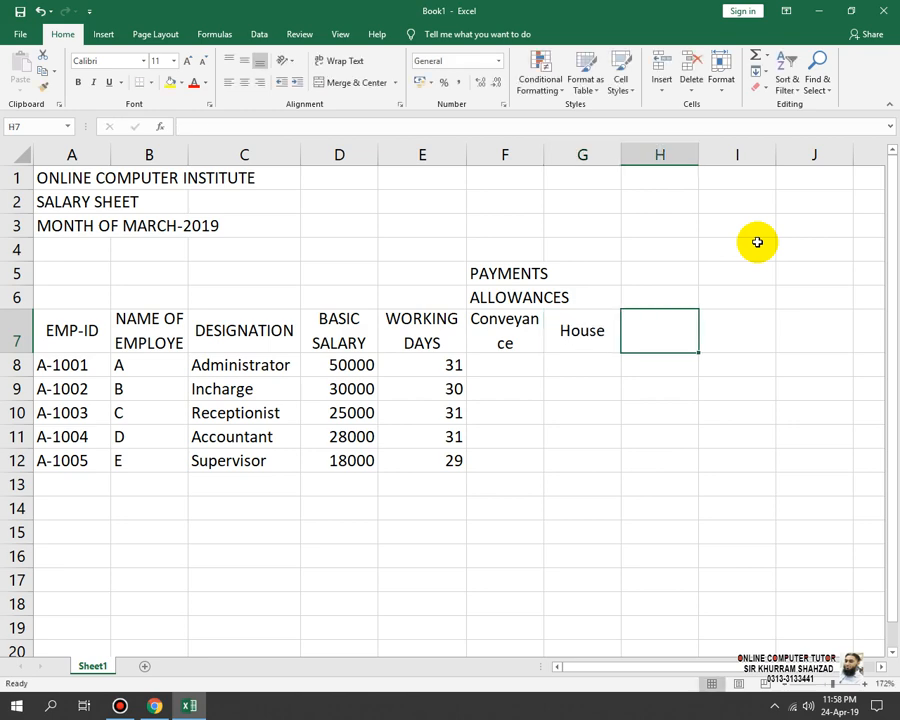
- Enter the heading Medical in H7 and widen column F so that Conveyance fits on one line
type("Medi")
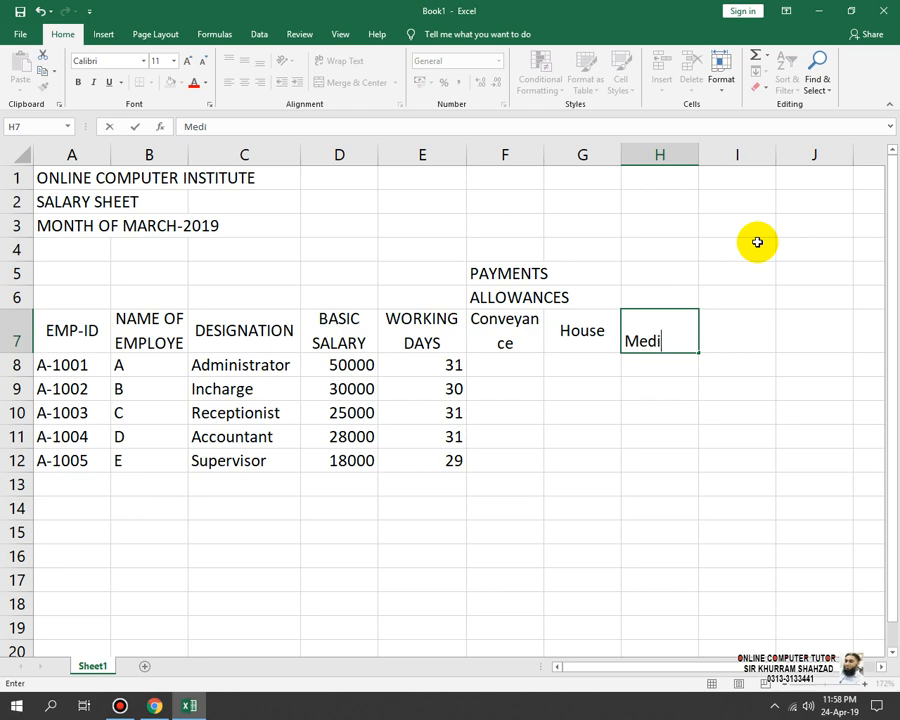
type("cal")
key("Return")
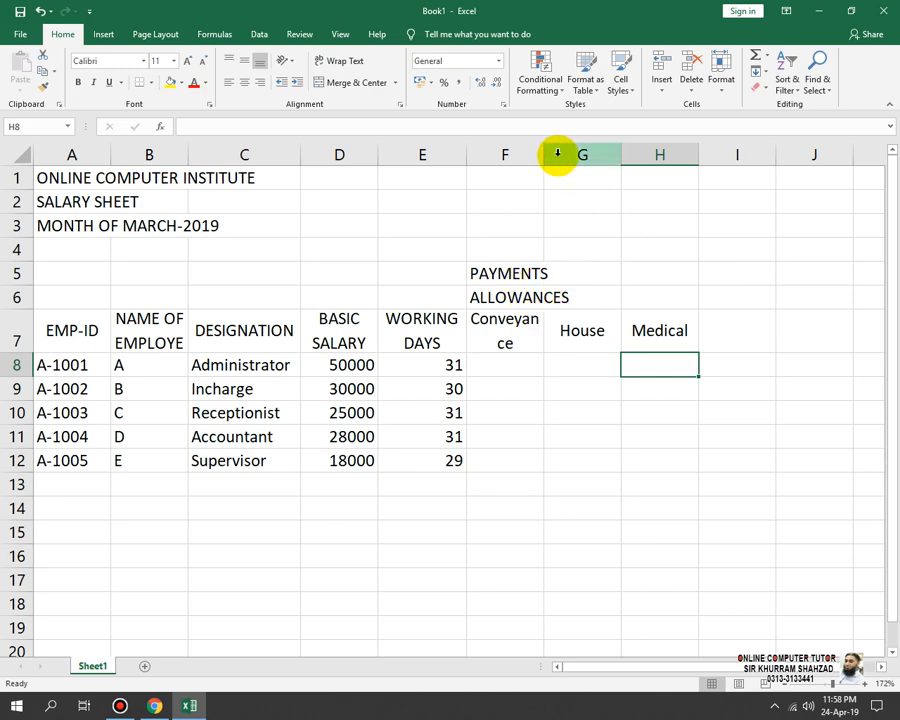
left_click_drag(543, 156, 558, 157)
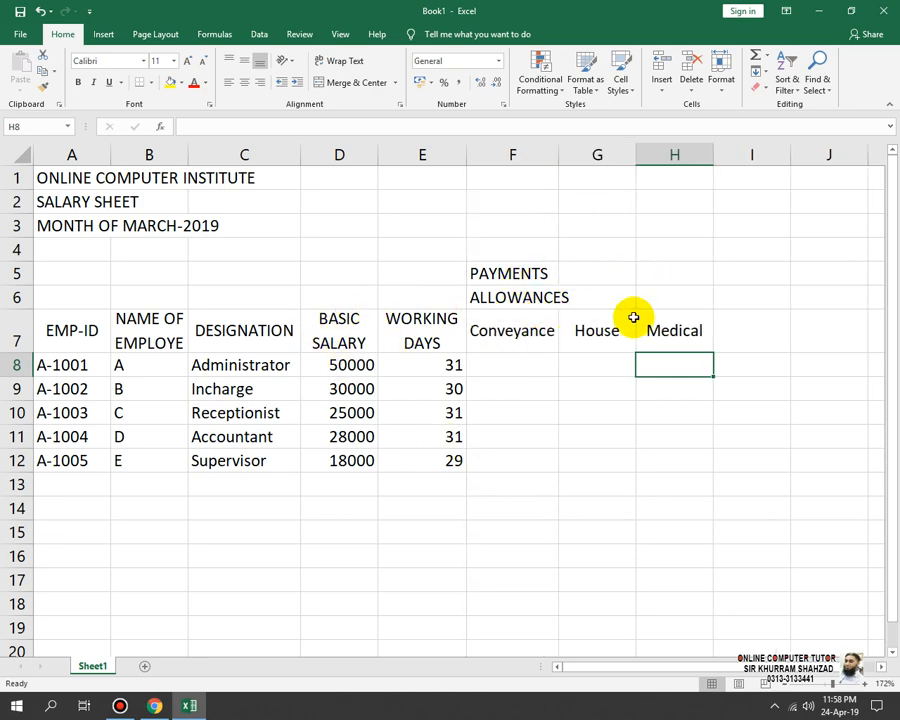
- Merge and center PAYMENTS across F5:H5 and ALLOWANCES across F6:H6
left_click_drag(482, 269, 643, 263)
left_click(358, 82)
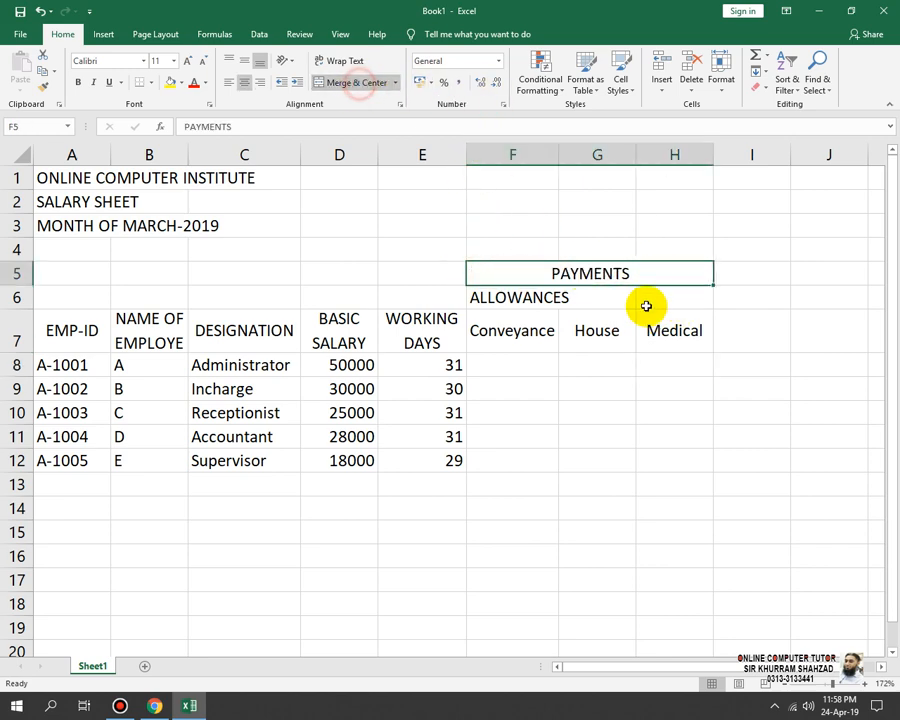
left_click_drag(677, 299, 495, 297)
left_click(358, 82)
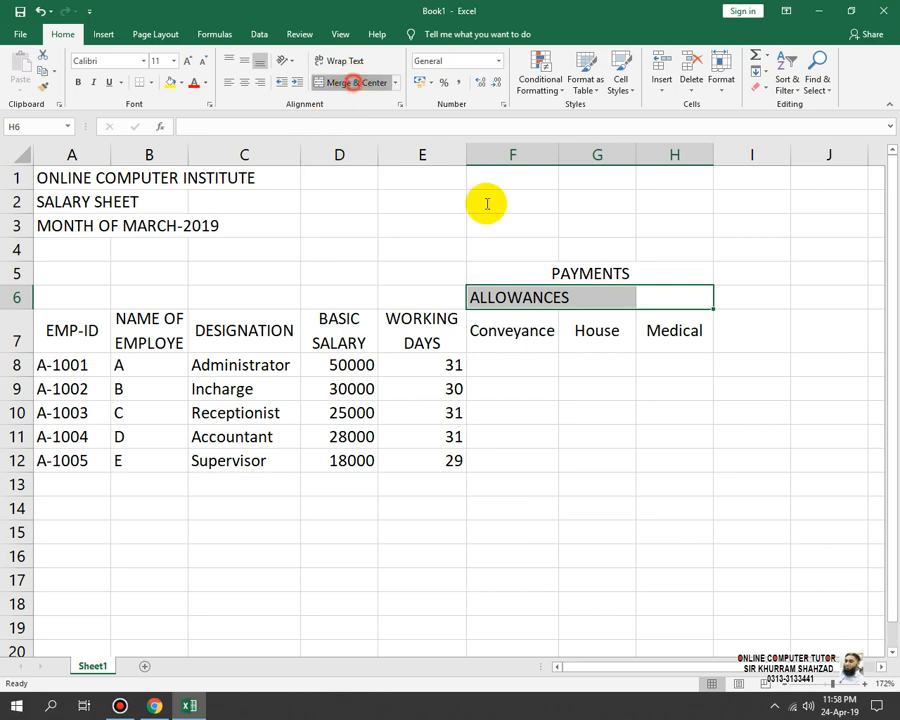
- Merge and center each heading from WORKING DAYS back to EMP-ID vertically over rows 5 to 7 in its own column
left_click_drag(436, 281, 434, 333)
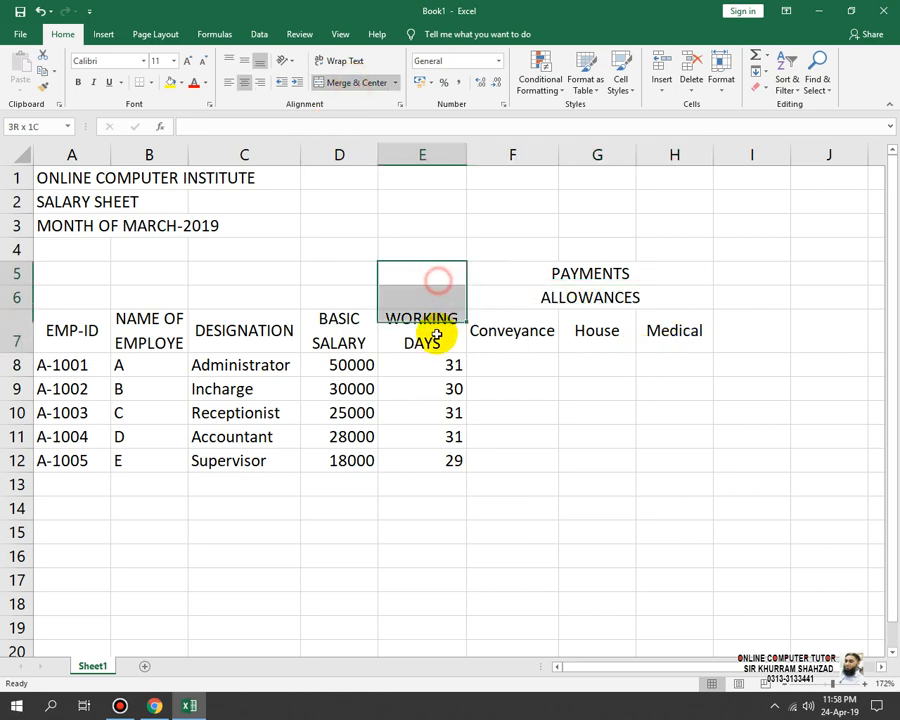
left_click(352, 83)
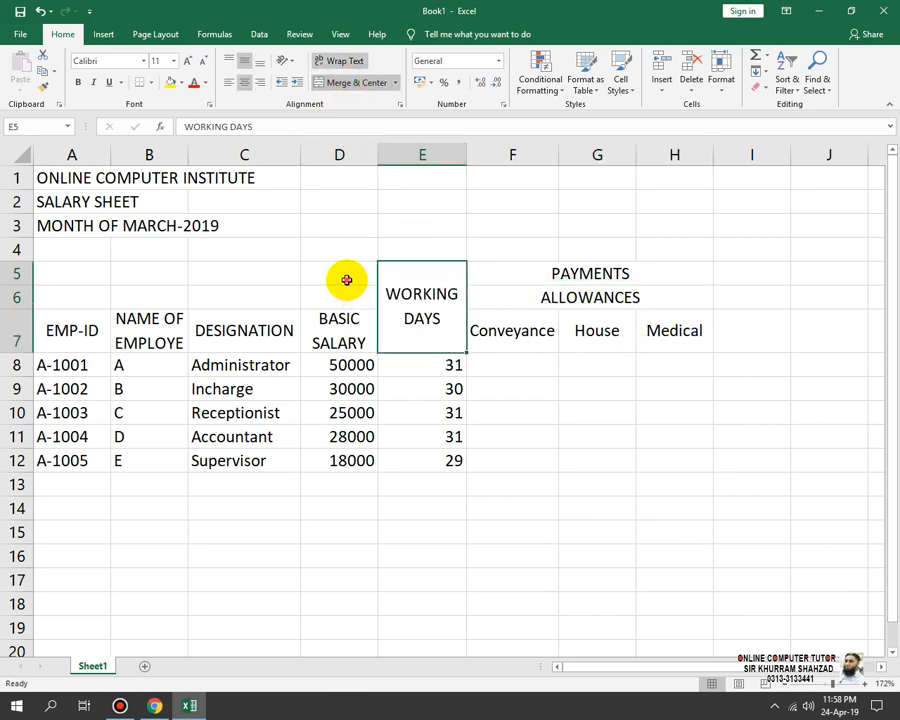
left_click_drag(346, 278, 355, 340)
left_click(355, 82)
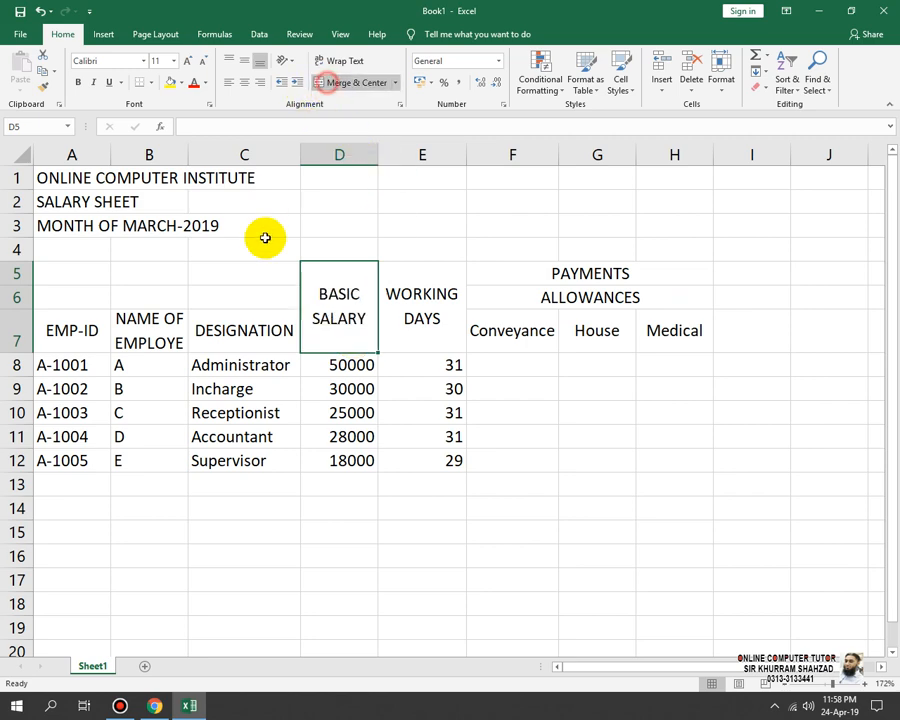
left_click_drag(261, 270, 260, 340)
left_click(355, 83)
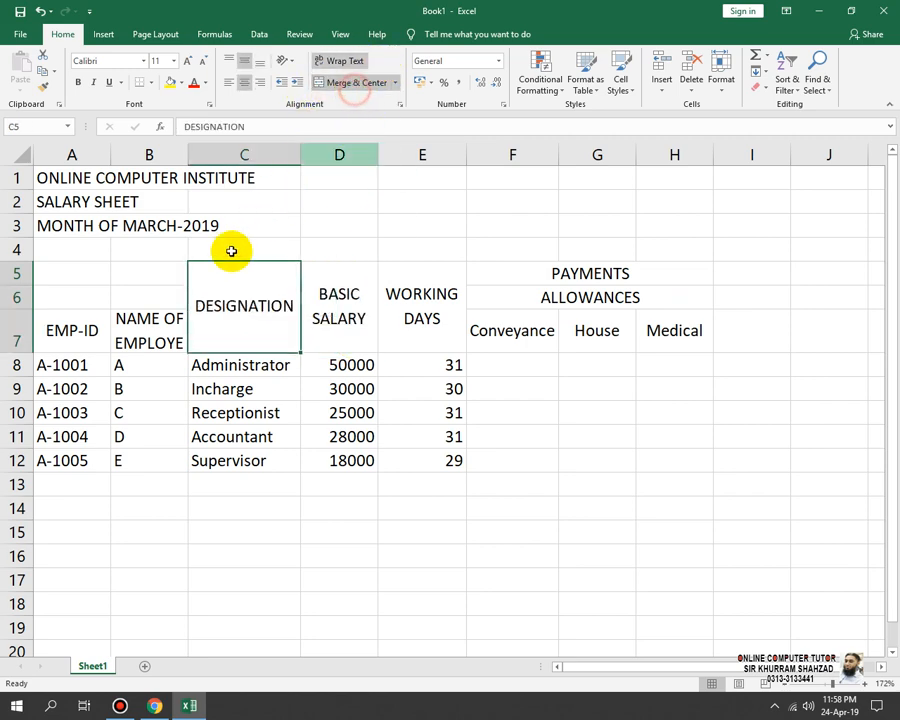
left_click_drag(151, 280, 151, 333)
left_click(335, 82)
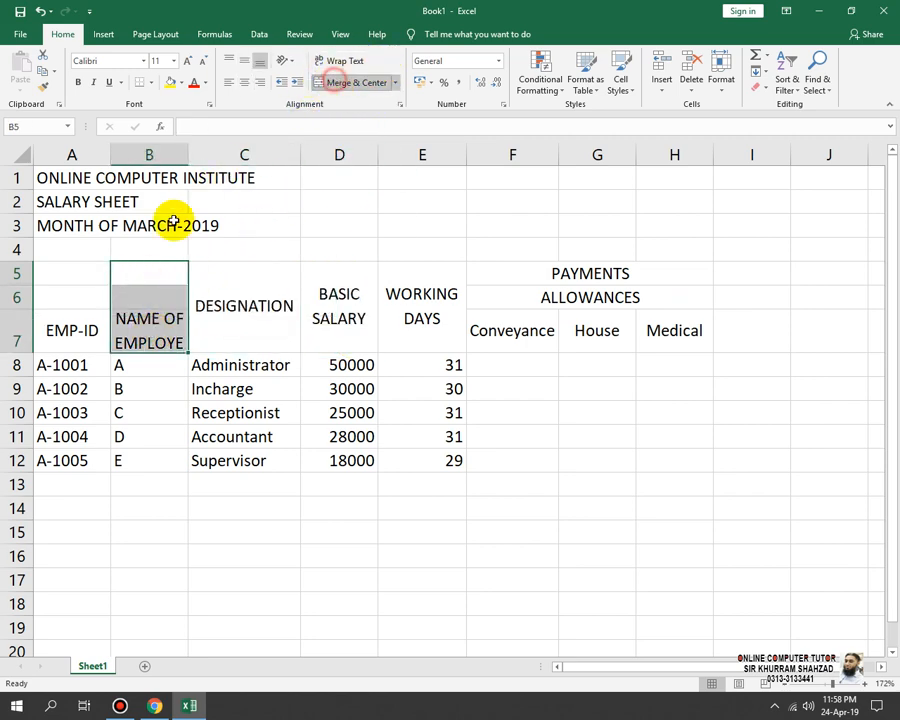
left_click_drag(86, 278, 80, 330)
left_click(341, 82)
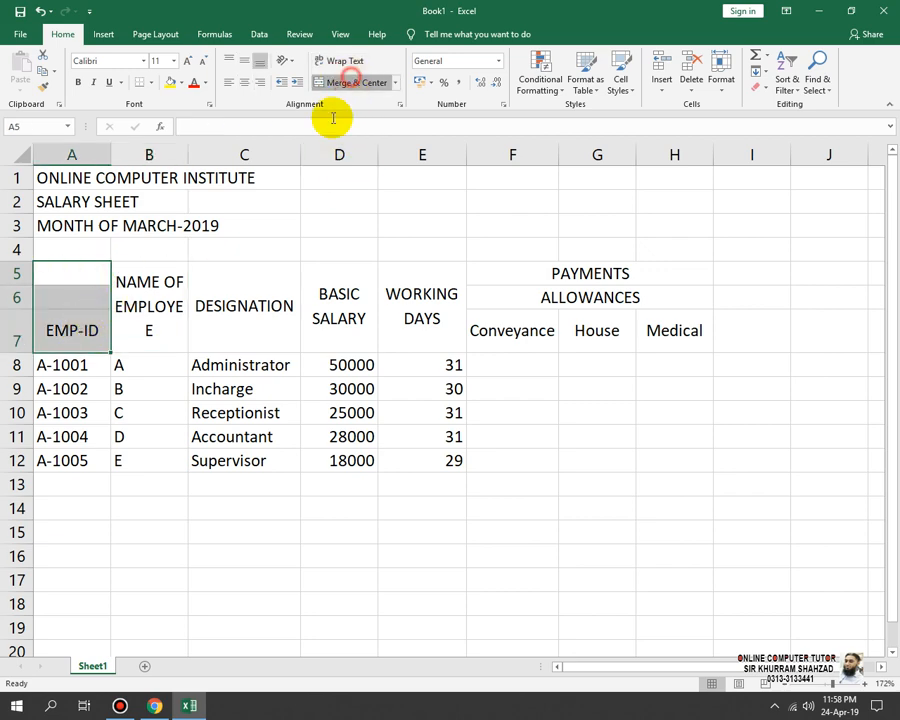
- Widen column B so that NAME OF EMPLOYEE wraps onto two lines, and reduce the height of row 7
left_click(167, 283)
left_click_drag(187, 159, 198, 159)
mouse_move(21, 348)
left_mouse_down()
mouse_move(20, 315)
mouse_move(22, 328)
left_mouse_up()
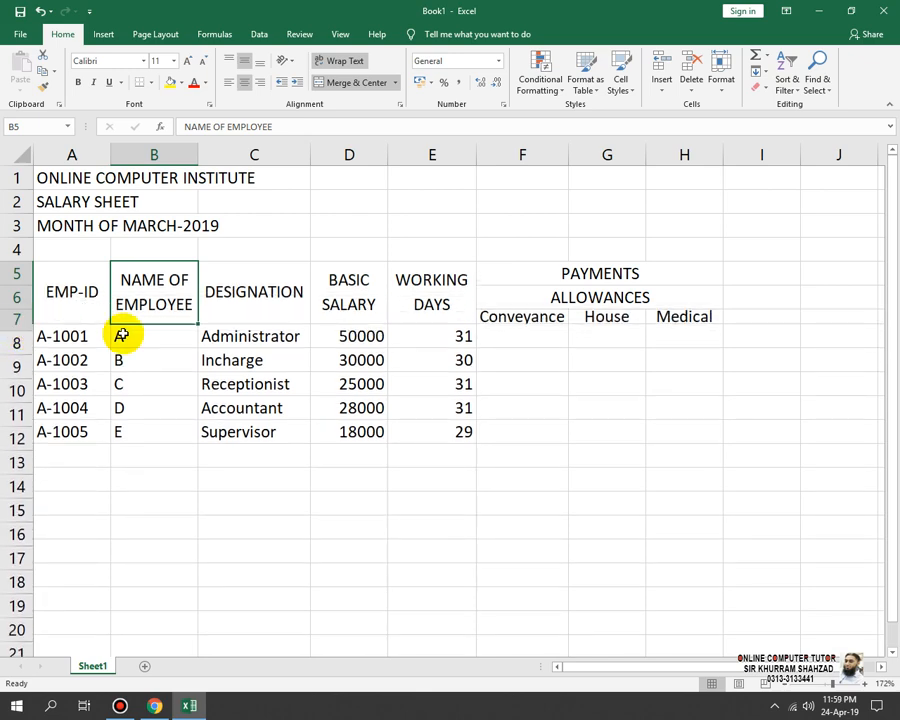
left_click(288, 312)
- Apply all borders to the salary table in A5:H12
left_click_drag(60, 296, 597, 435)
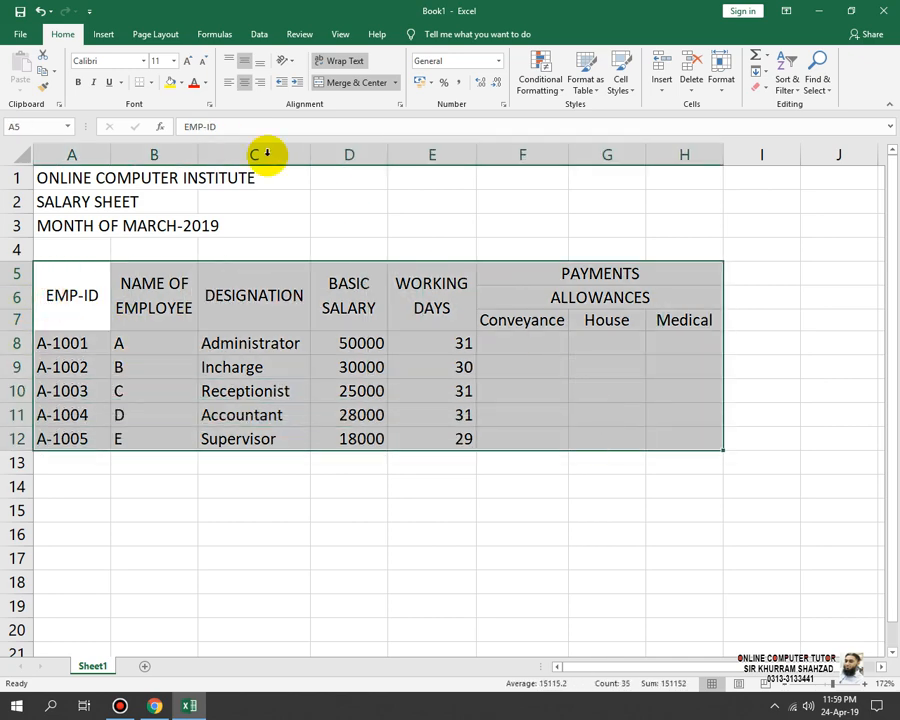
left_click(150, 82)
left_click(225, 203)
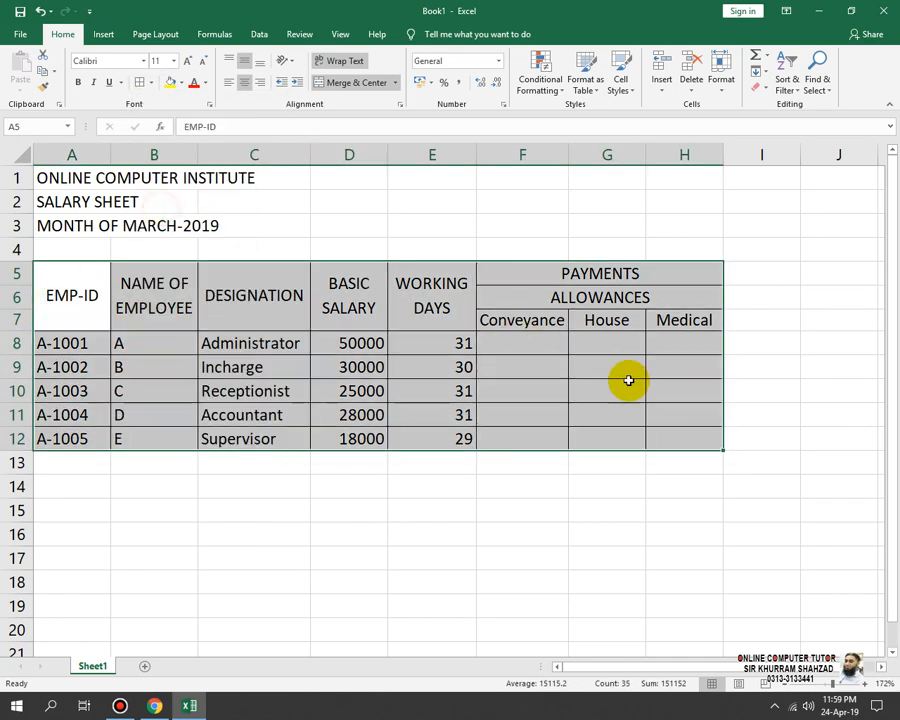
left_click(629, 382)
left_click(663, 275)
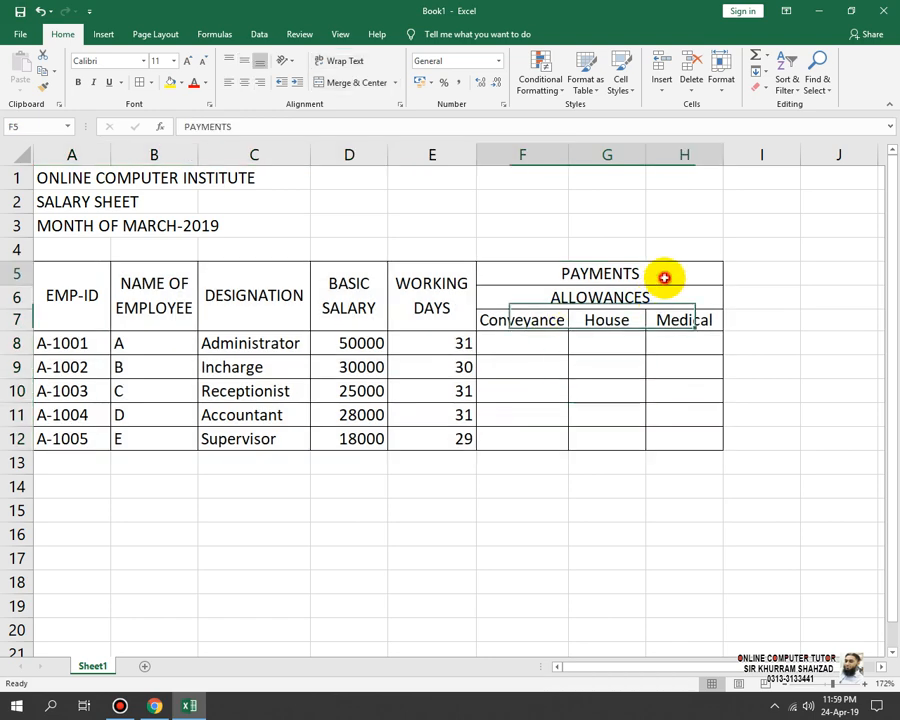
- Calculate the Conveyance allowance in F8 with =D8*4% and fill the formula down to F12
left_click(550, 338)
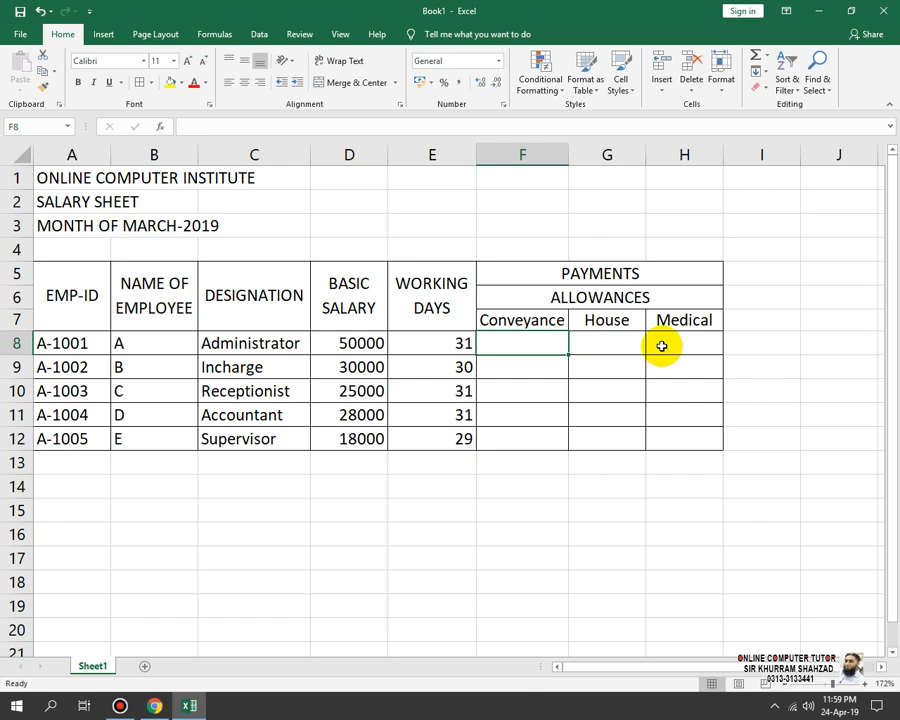
key("Up")
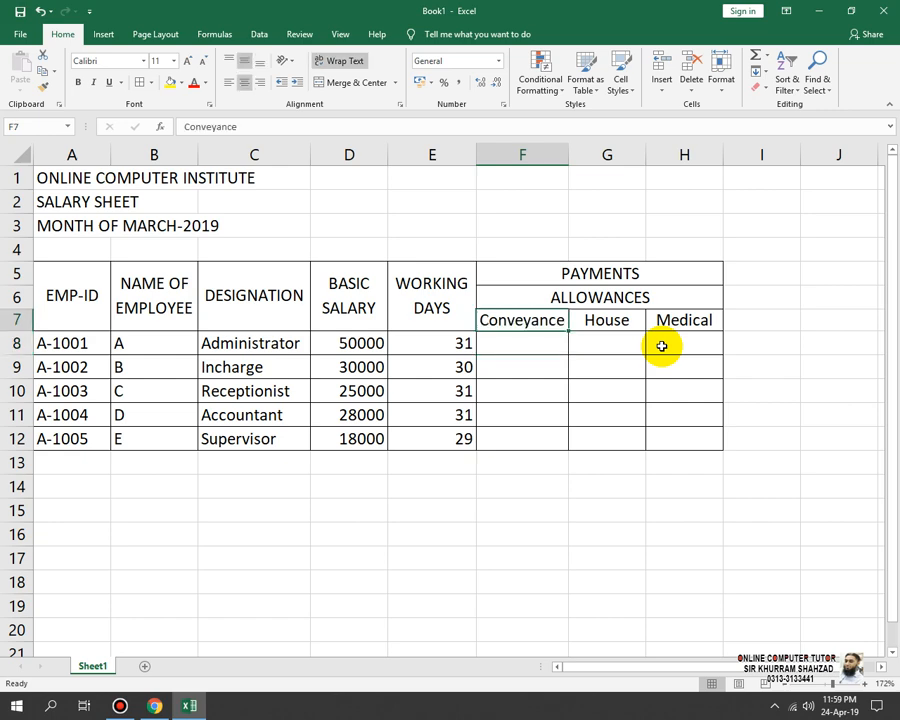
key("Down")
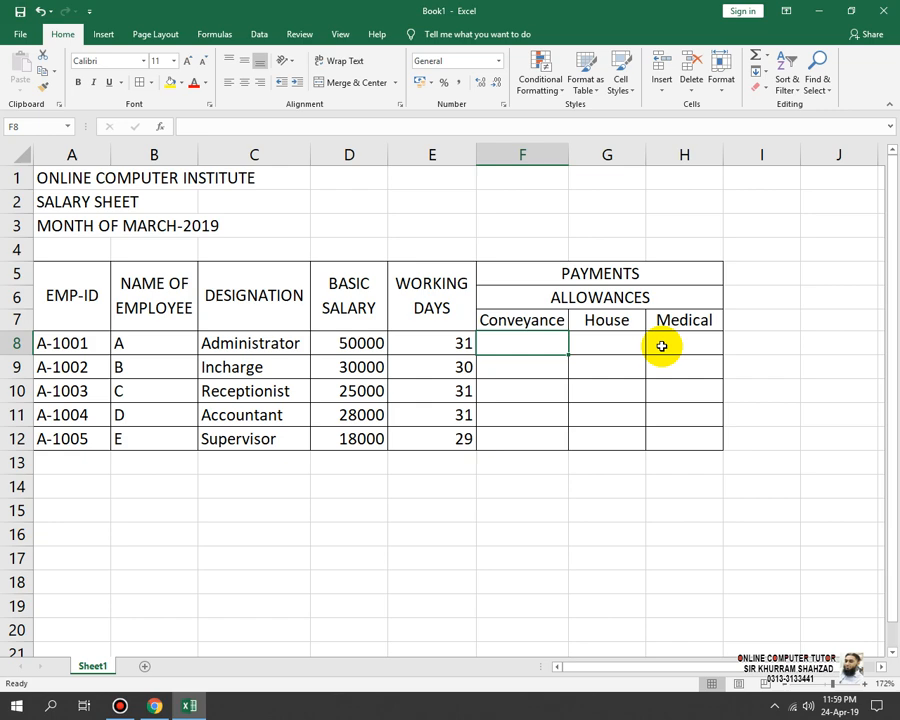
type("=")
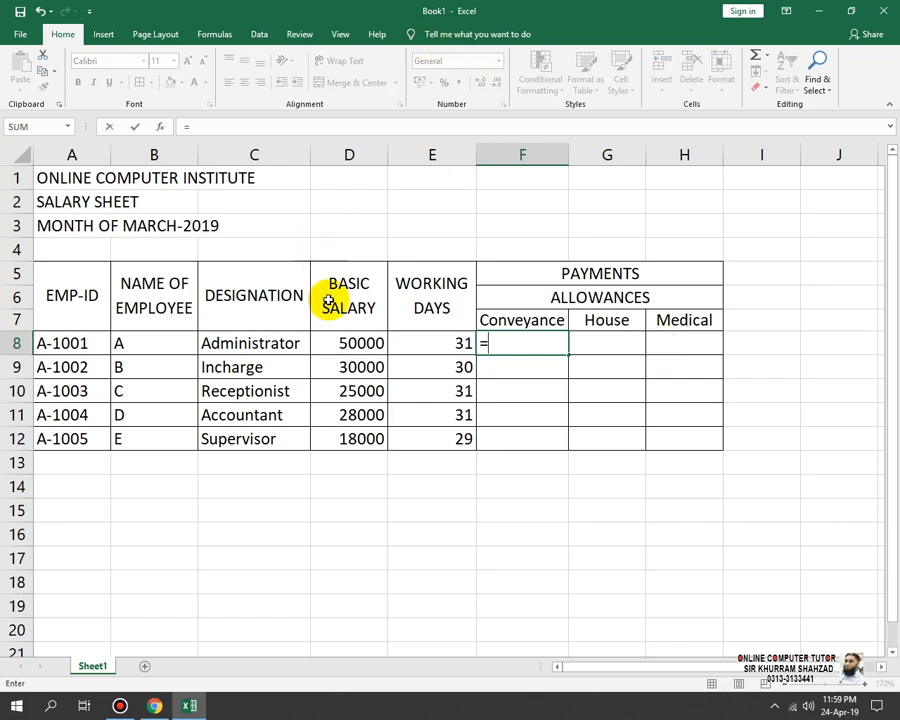
left_click(354, 342)
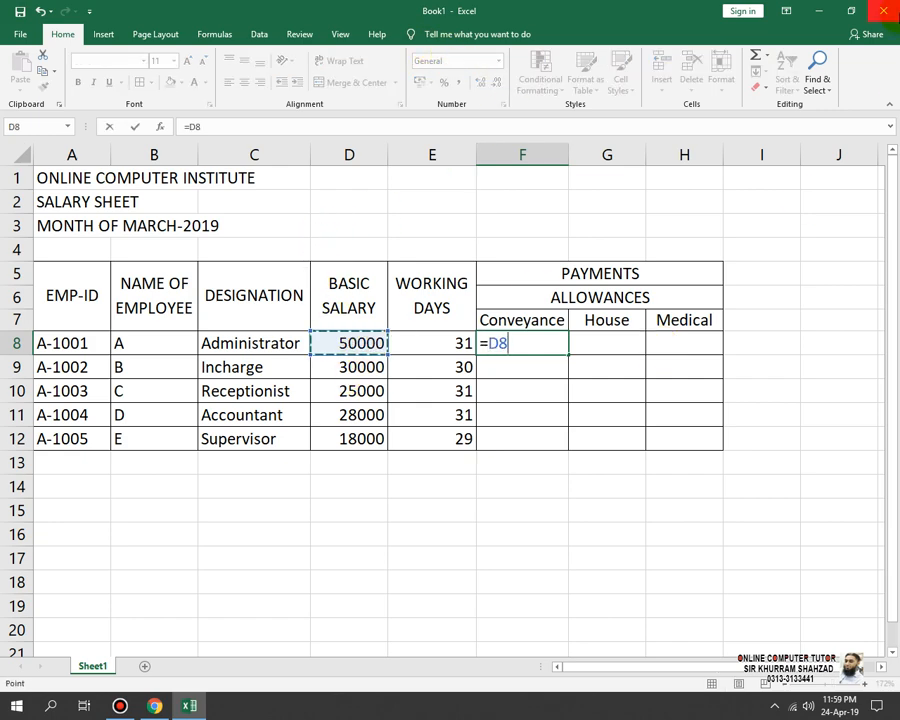
type("*4%")
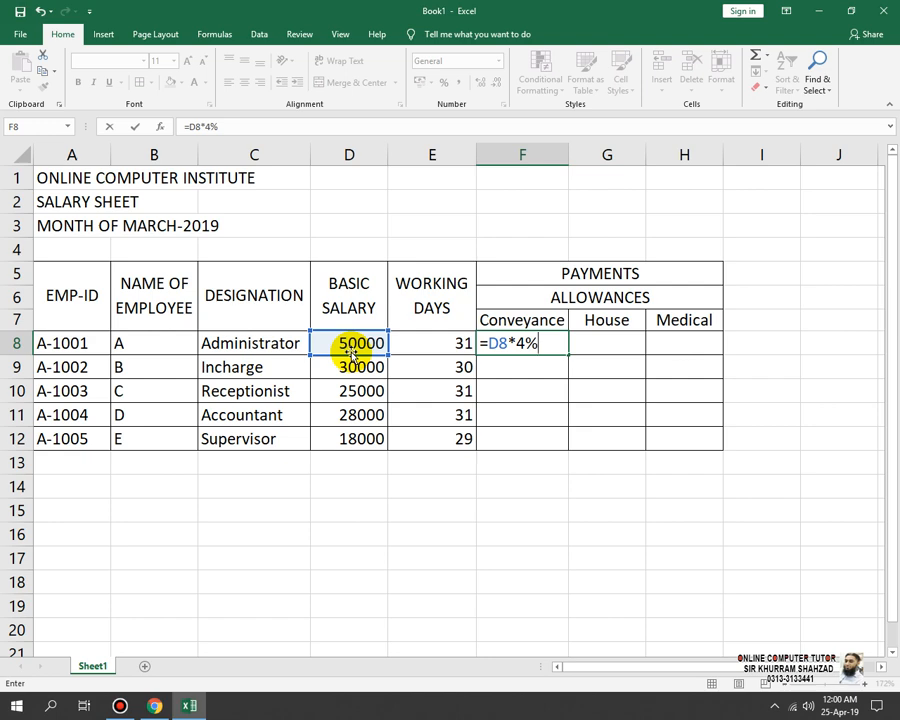
key("ctrl+Return")
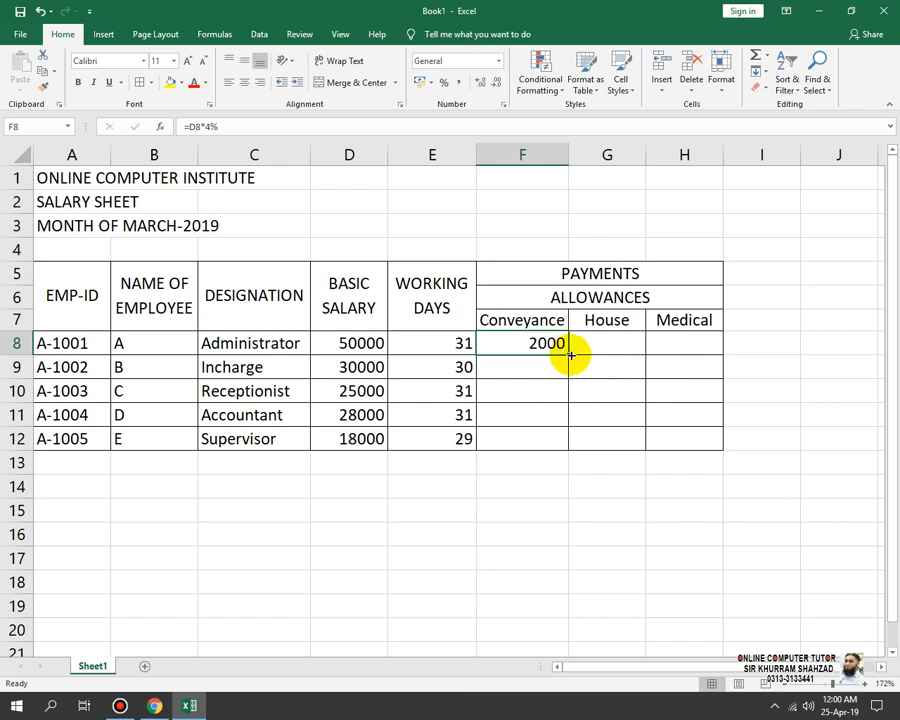
left_click_drag(571, 355, 570, 444)
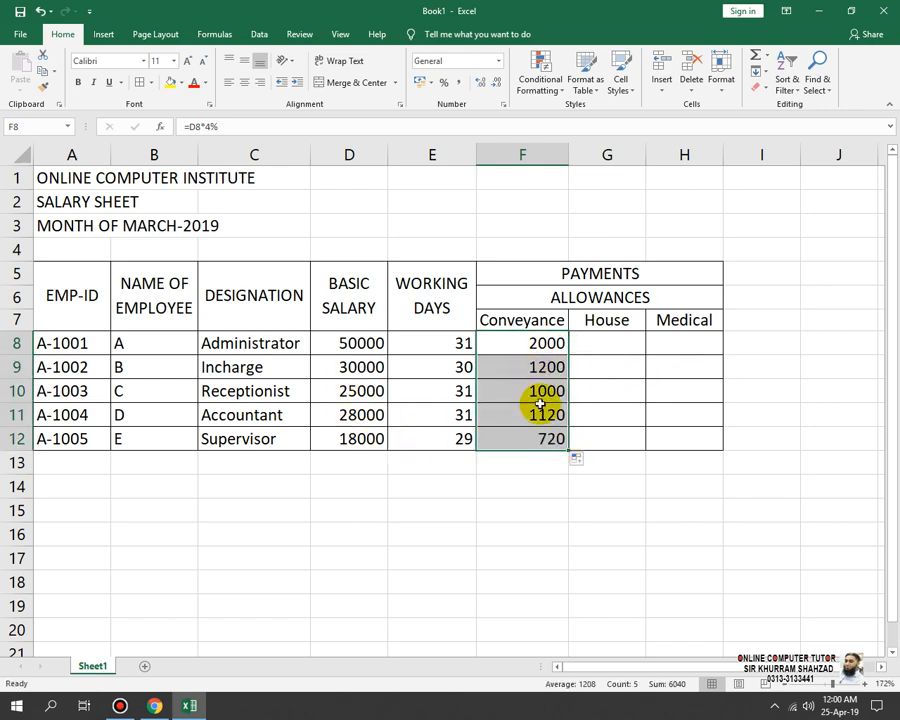
- Calculate the House allowance in G8 with =D8*3% and fill the formula down to G12
left_click(598, 341)
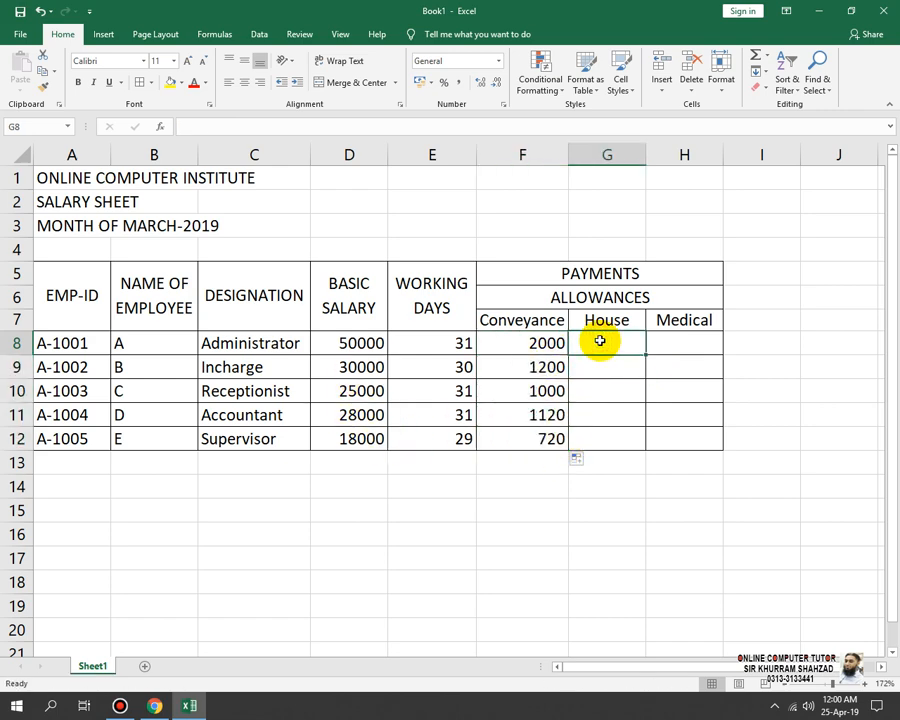
type("=")
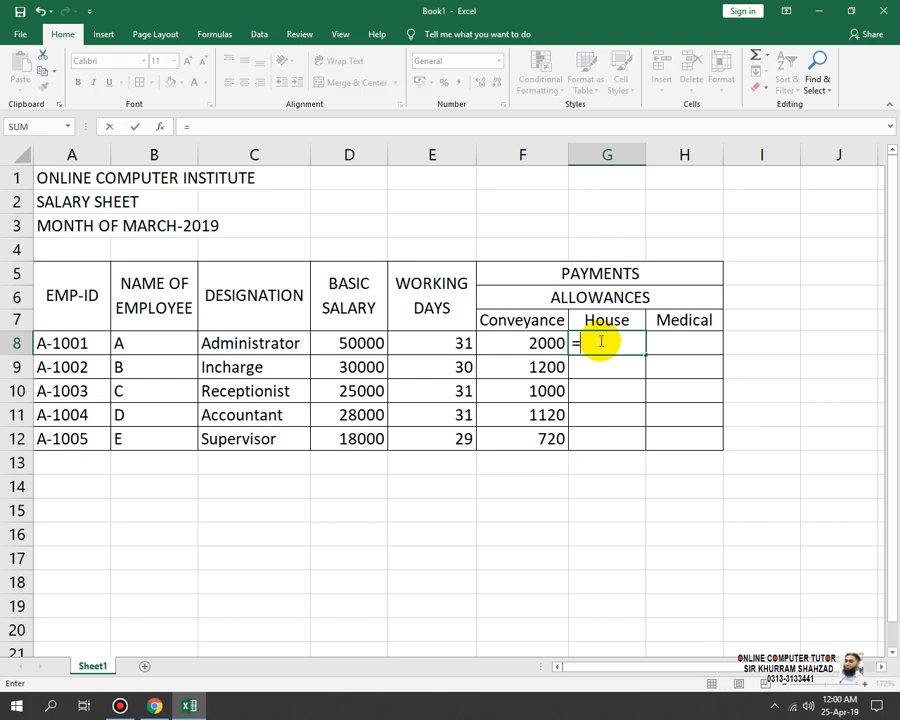
left_click(366, 344)
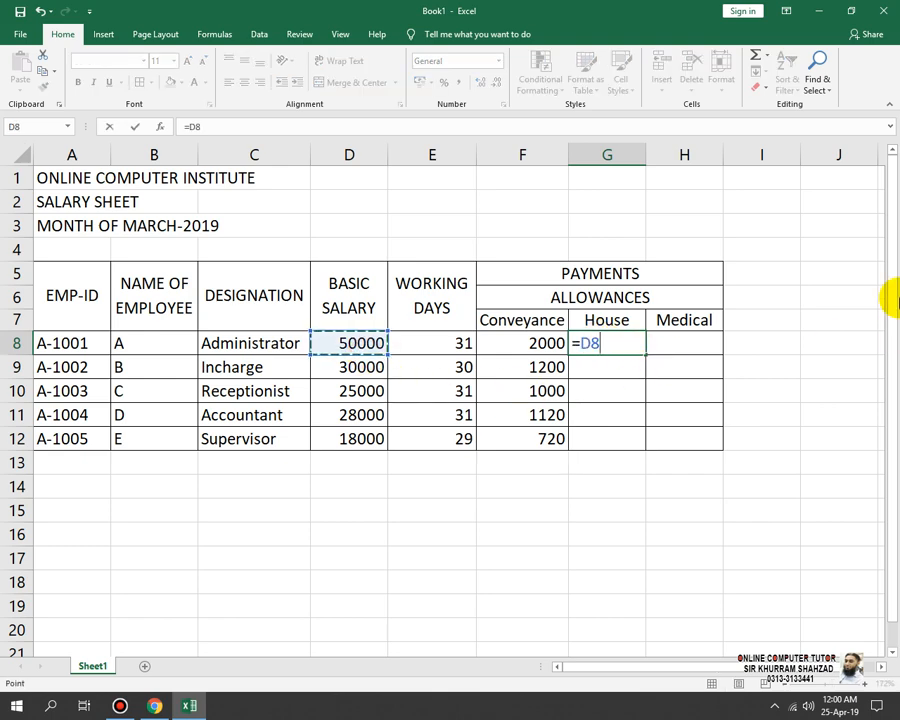
type("*3")
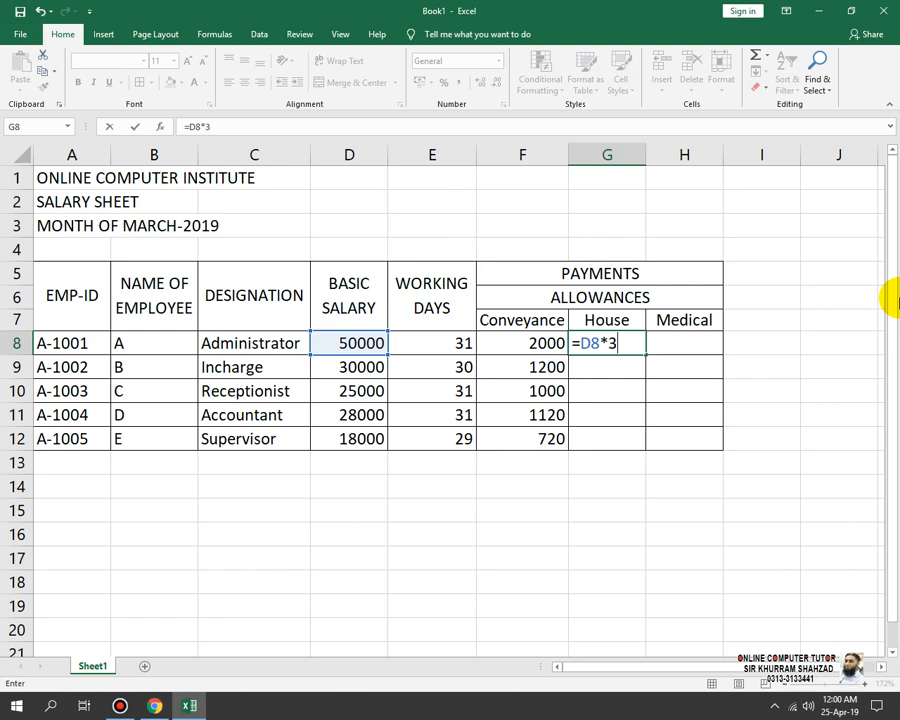
type("%")
key("Return")
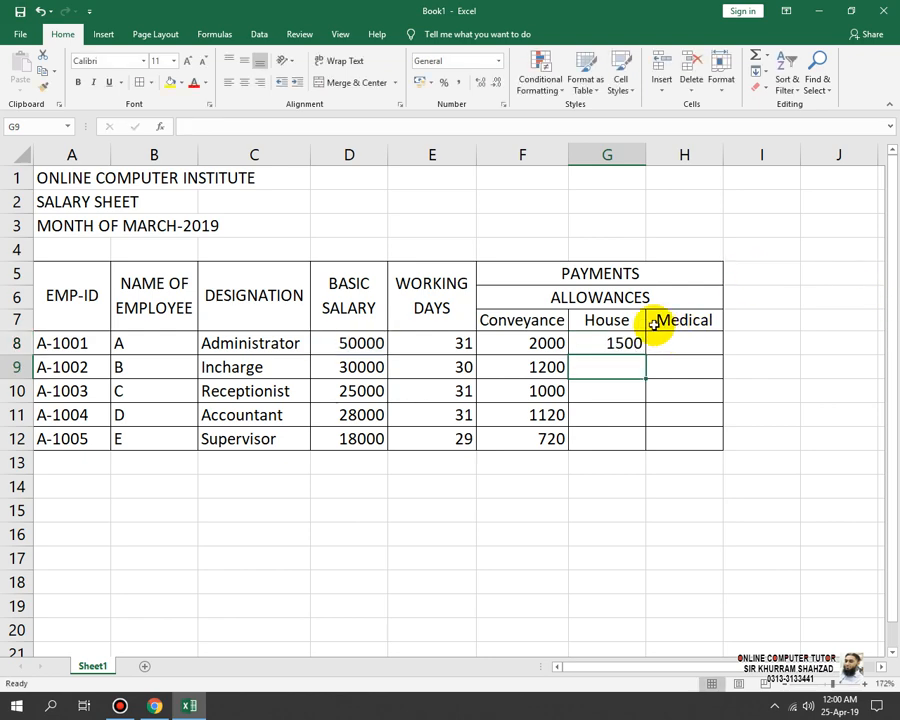
left_click(638, 346)
left_click_drag(638, 346, 637, 452)
- Calculate the Medical allowance in H8 with =D8*5% and fill the formula down to H12
left_click(685, 342)
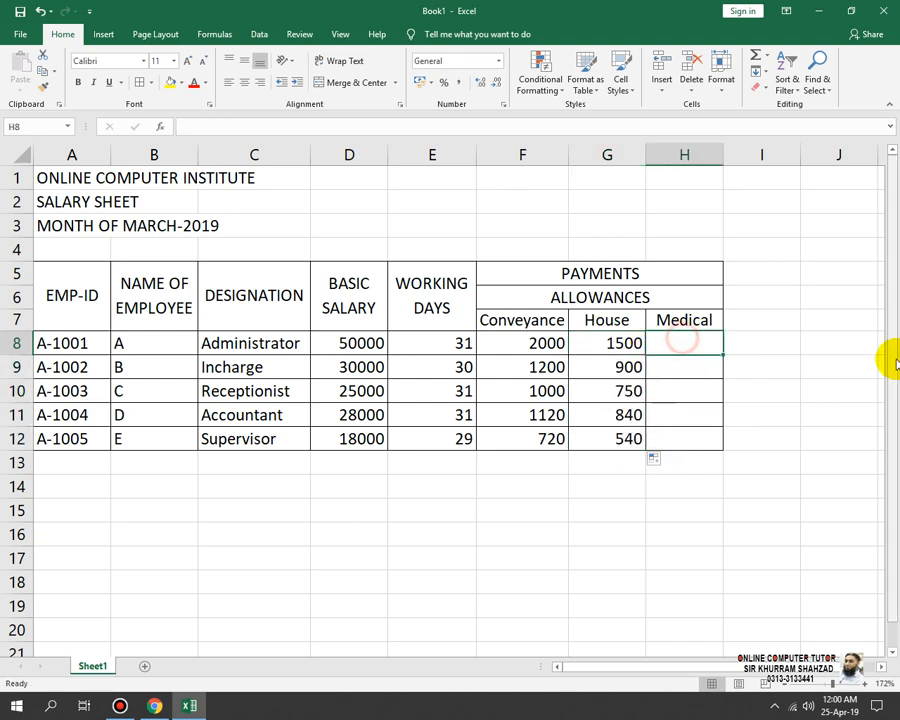
type("=")
key("Left")
key("Left")
key("Left")
key("Left")
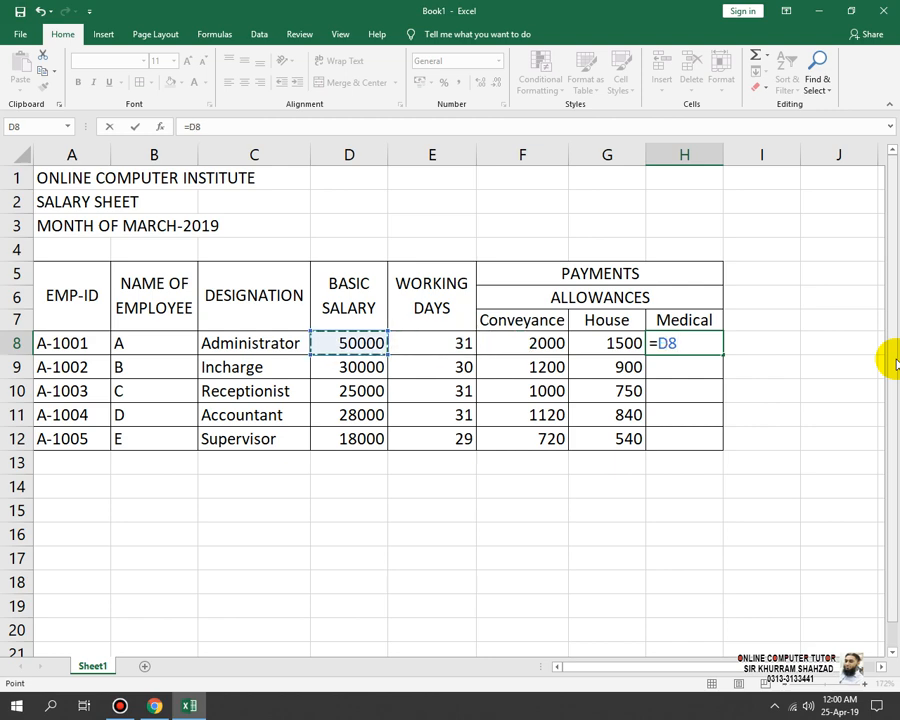
type("*")
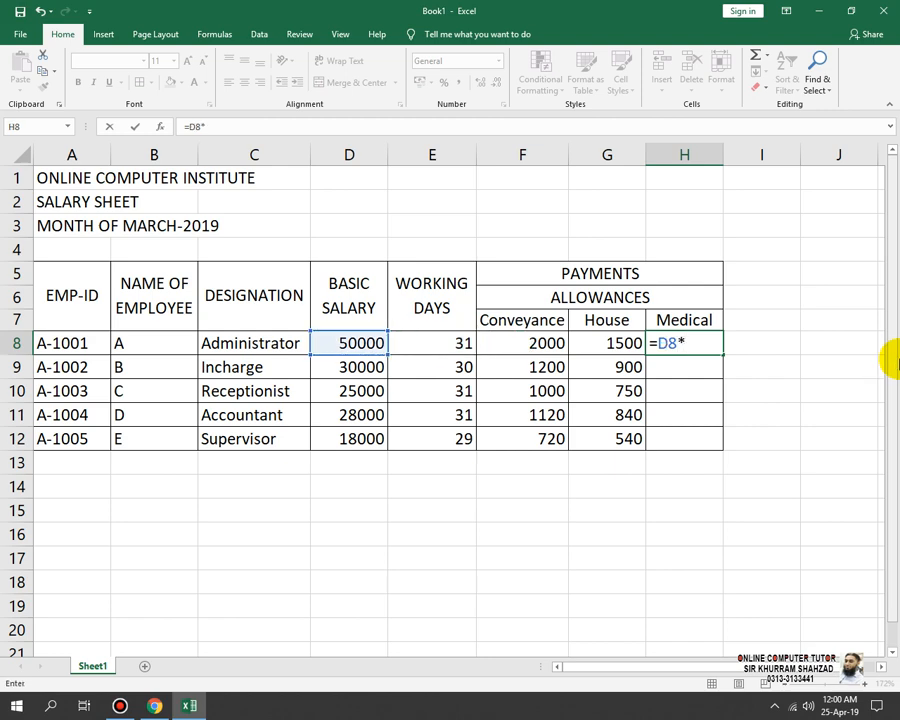
type("5%")
key("Return")
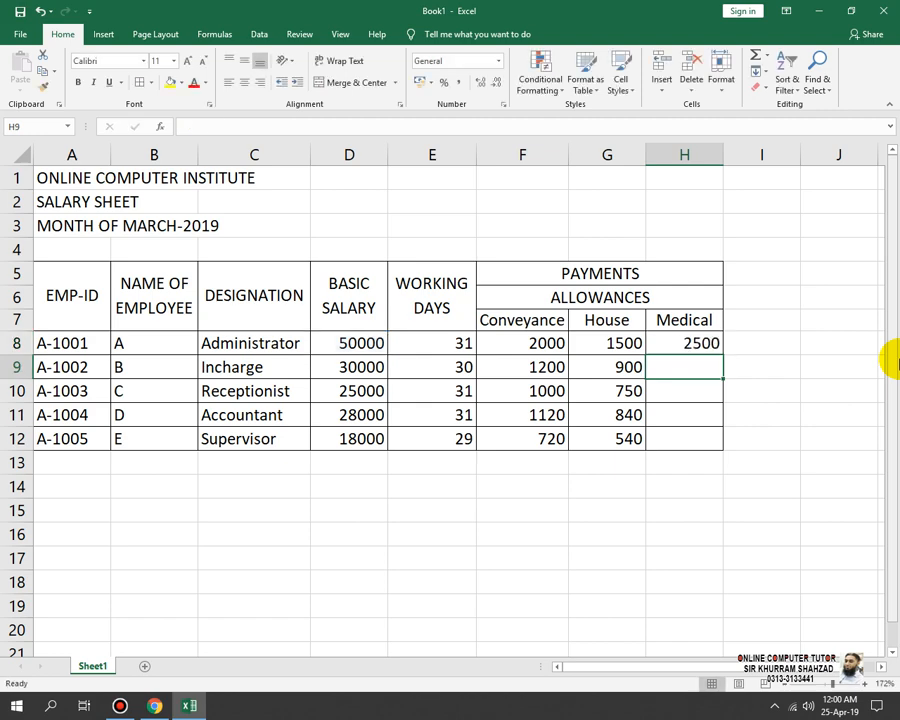
left_click(690, 340)
left_click_drag(720, 356, 720, 442)
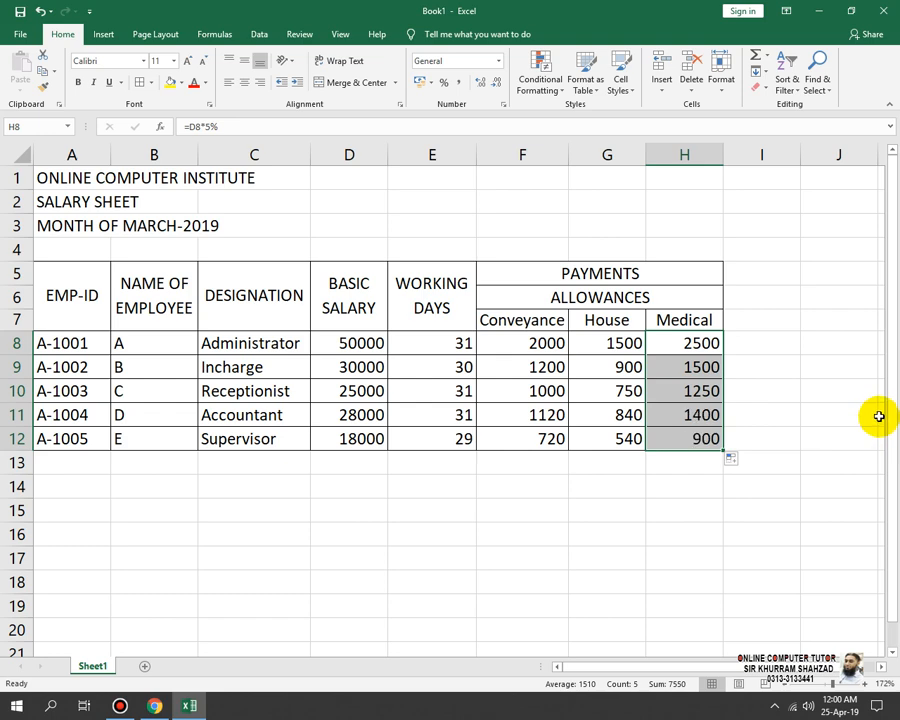
- Merge and center I5:I7 and enter the heading GROSS SALARY in it
left_click_drag(741, 269, 743, 318)
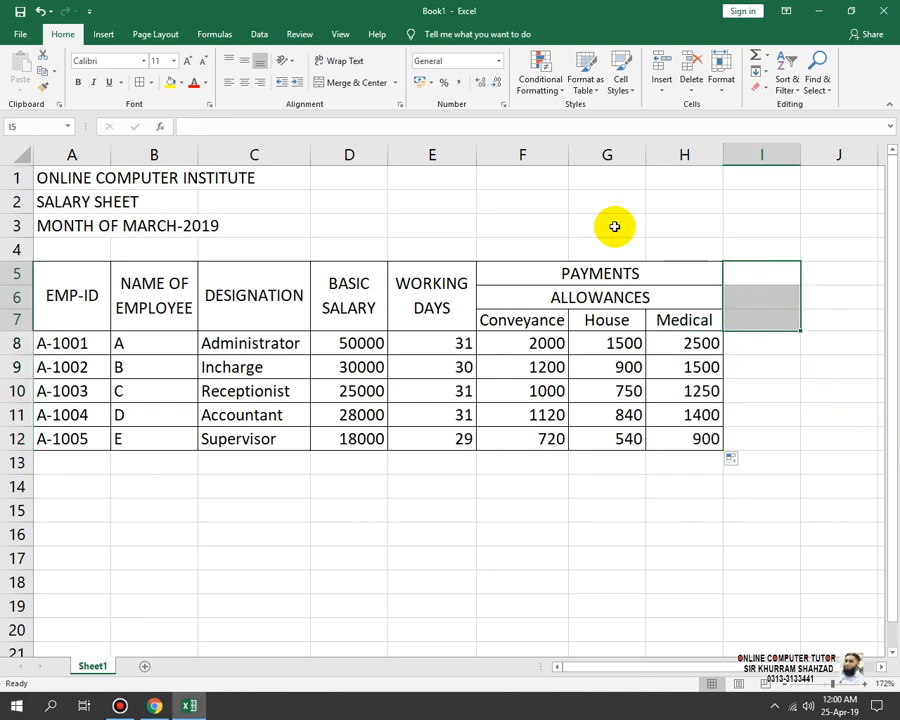
left_click(360, 83)
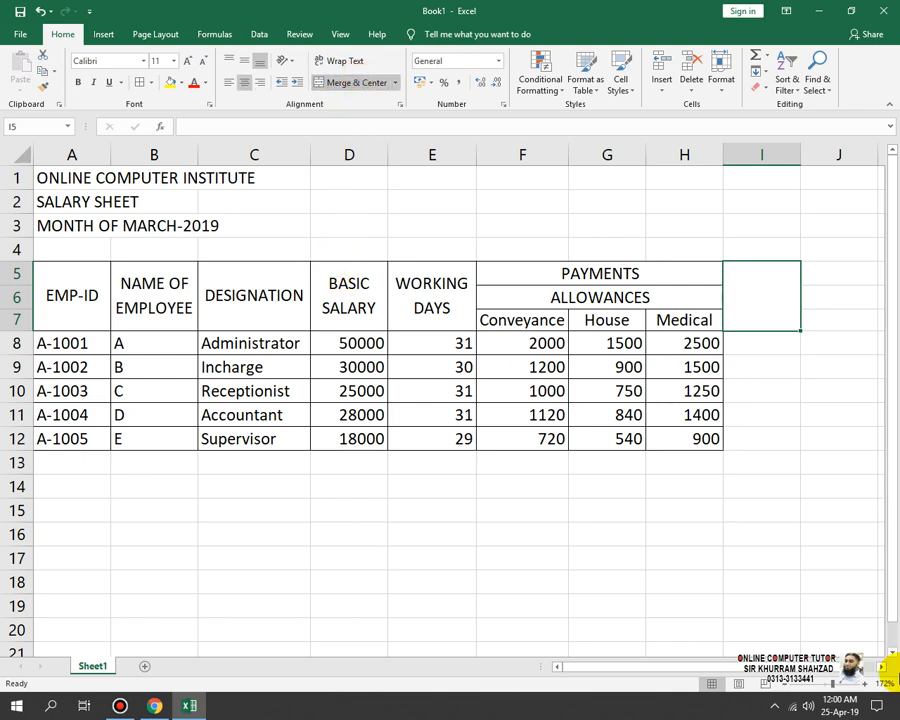
type("G")
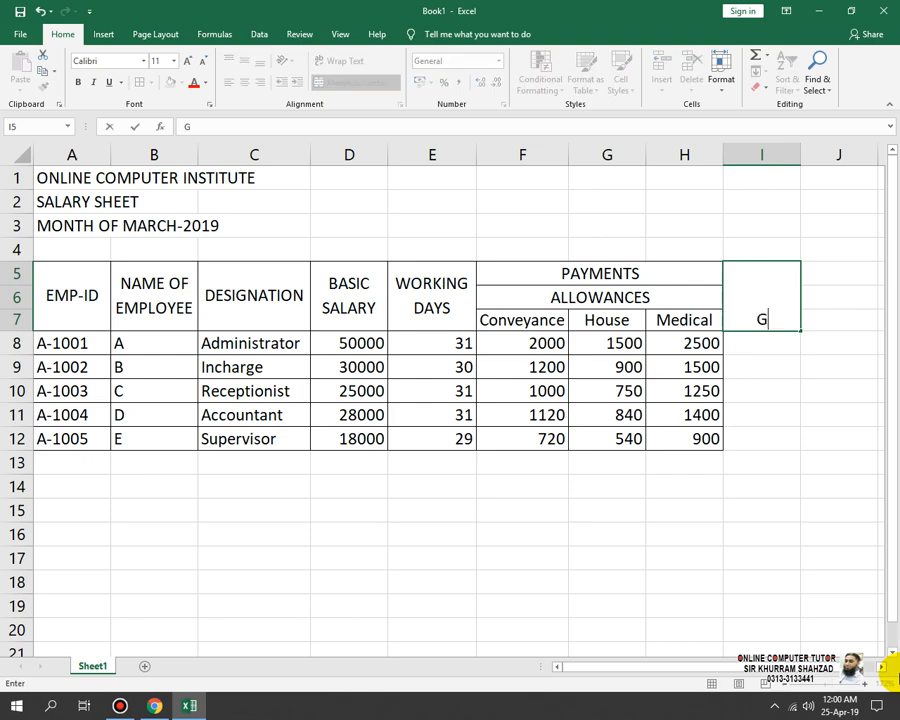
type("ROSS")
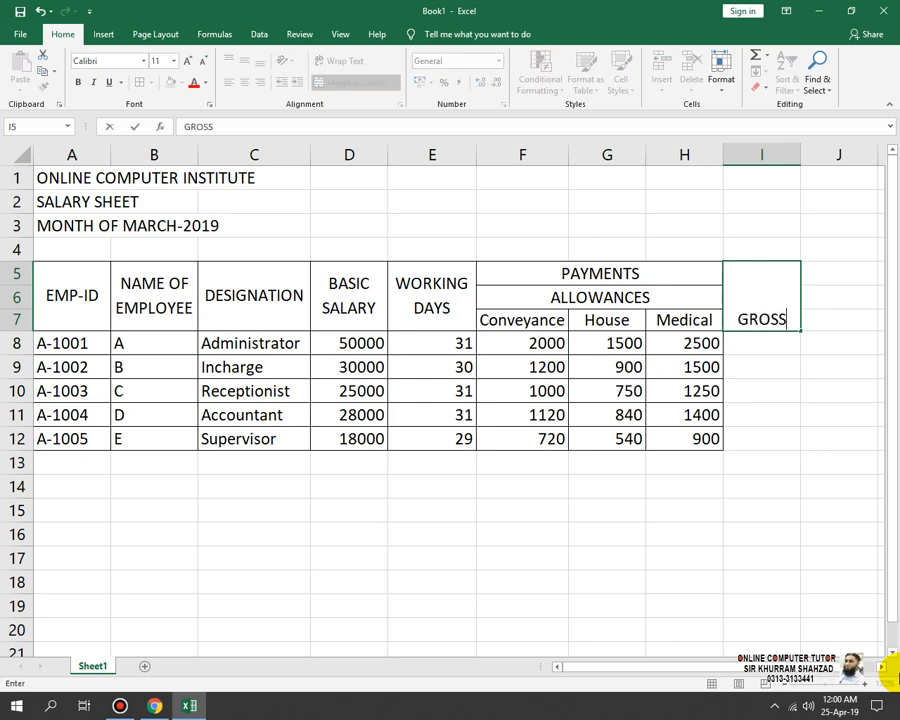
type(" SALARY")
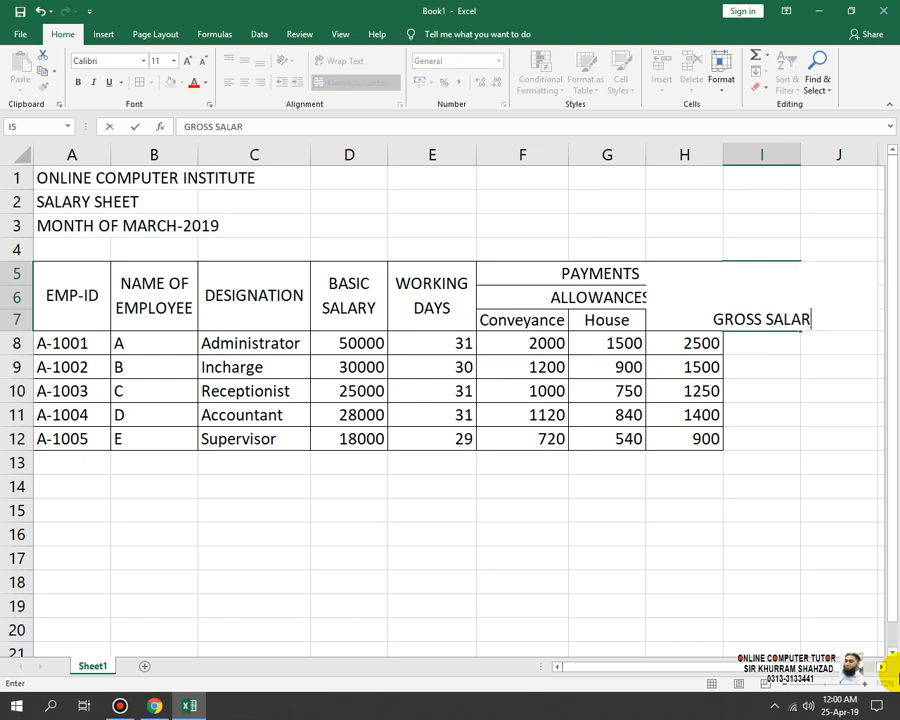
key("Return")
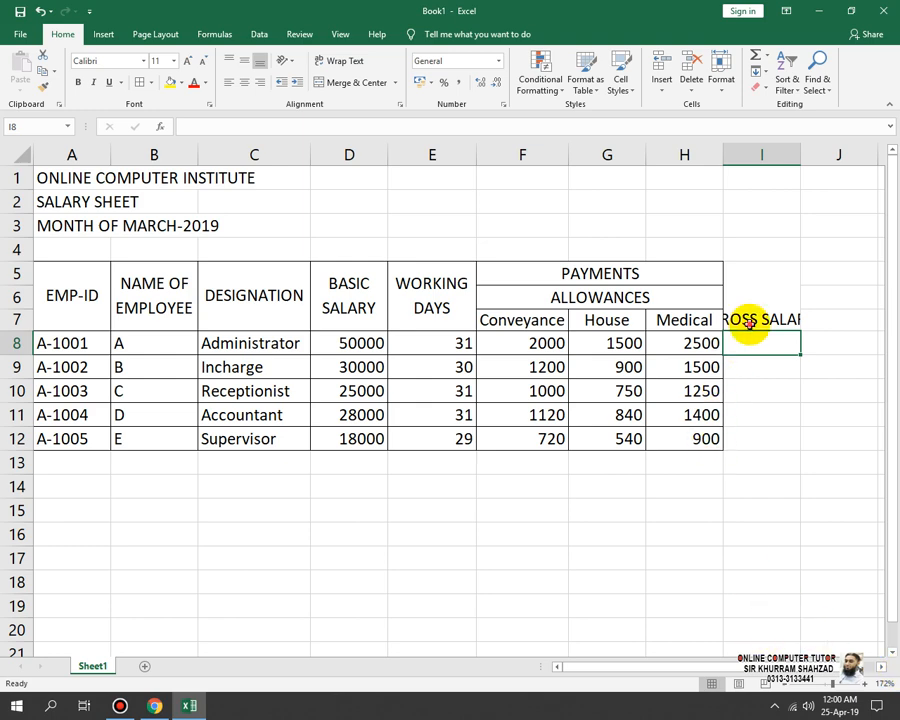
- Middle-align and wrap the GROSS SALARY heading, and apply all borders to I5:I12
left_click(745, 322)
left_click(244, 61)
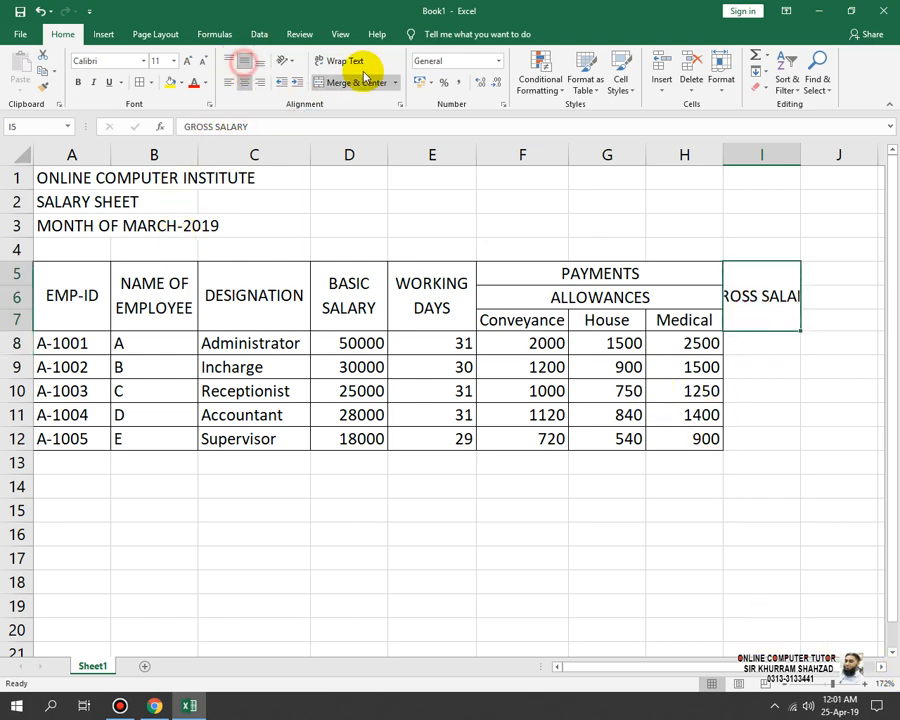
left_click(345, 61)
left_click_drag(771, 283, 771, 437)
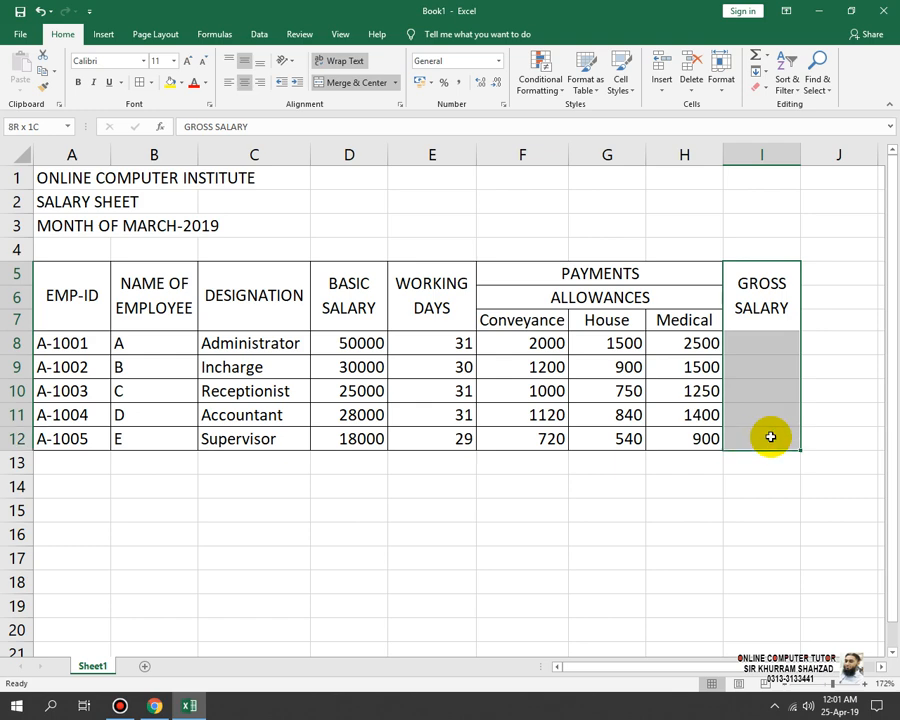
left_click(138, 82)
left_click(771, 340)
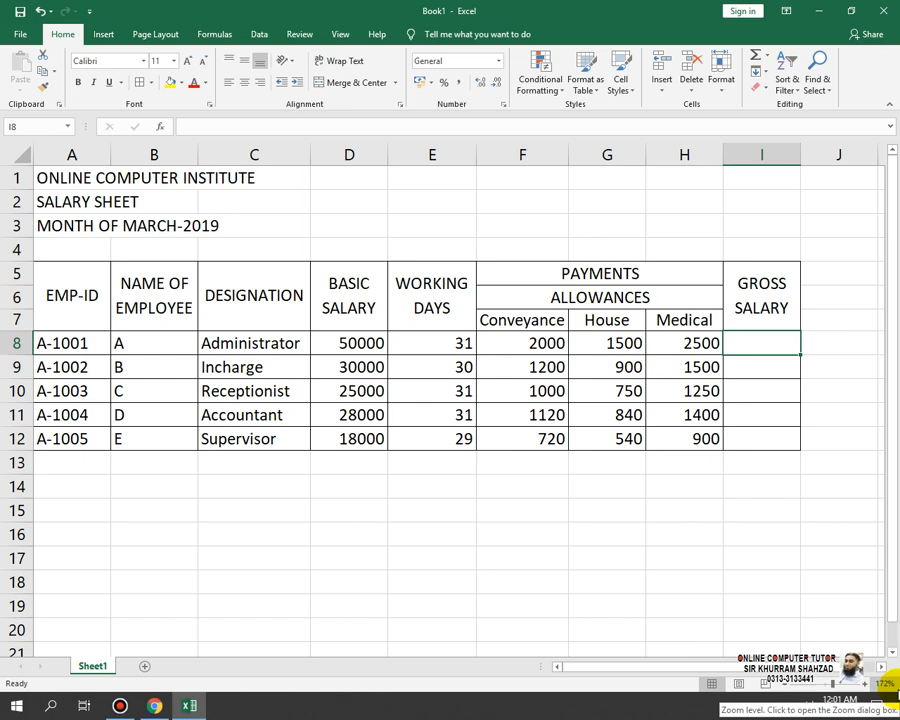
left_click(437, 342)
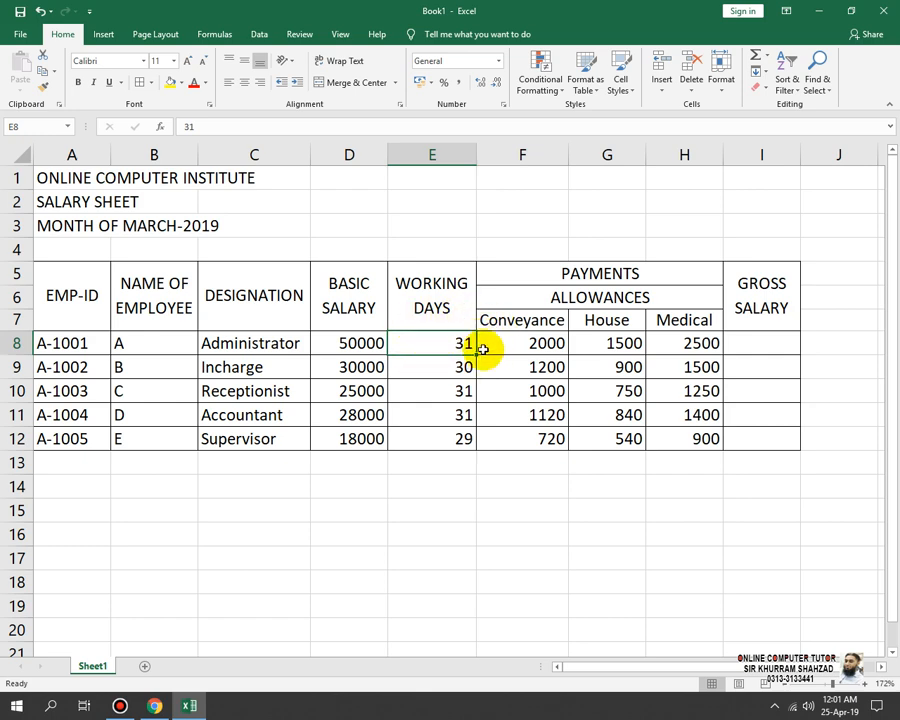
left_click(535, 343)
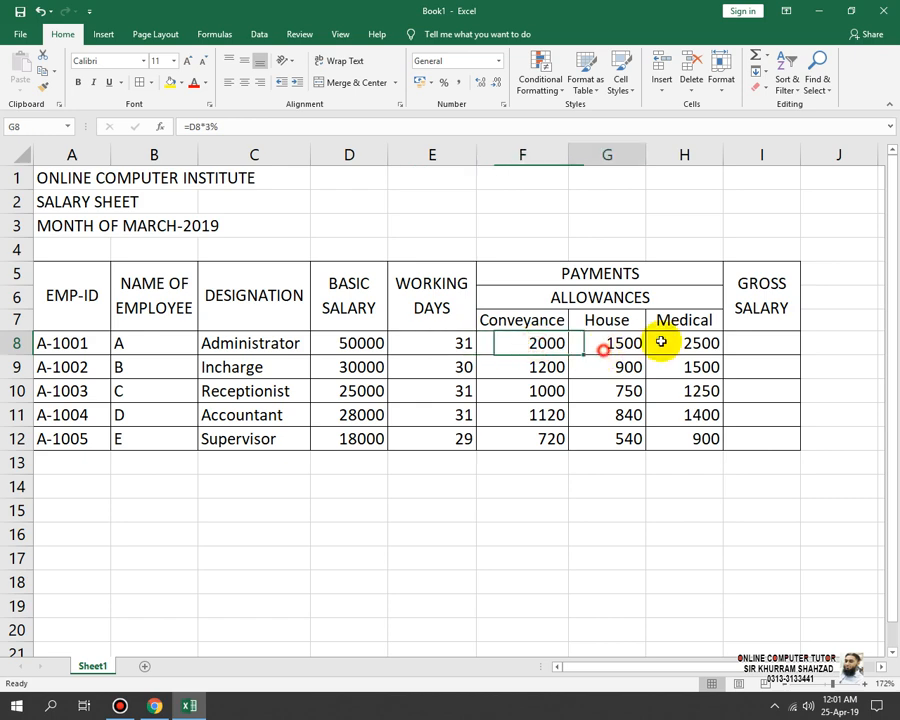
- Enter the label Allowances in C15, below the salary table
left_click(254, 516)
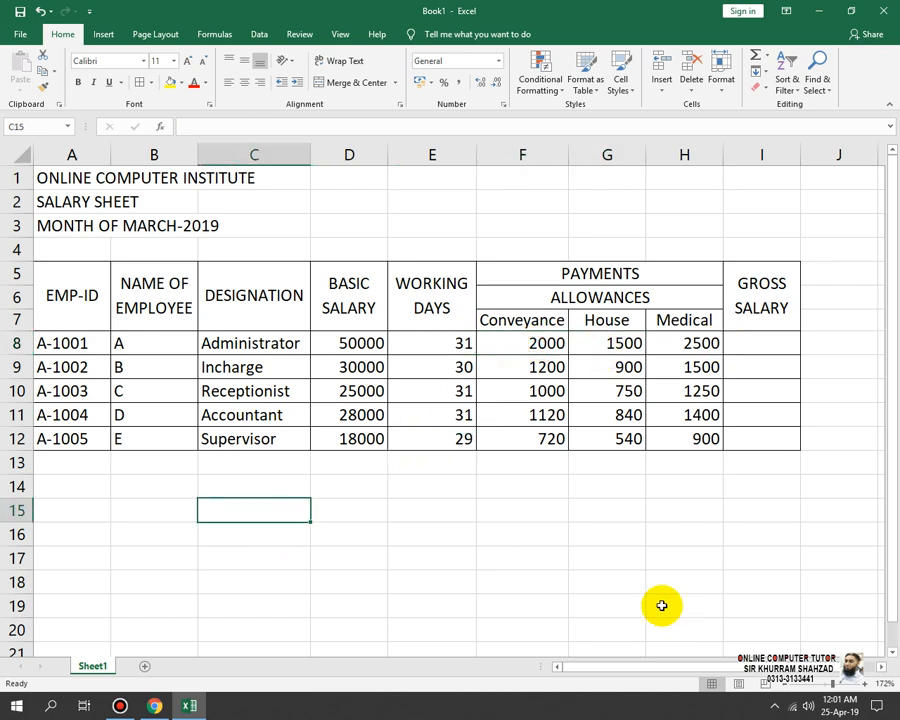
key("Down")
key("Up")
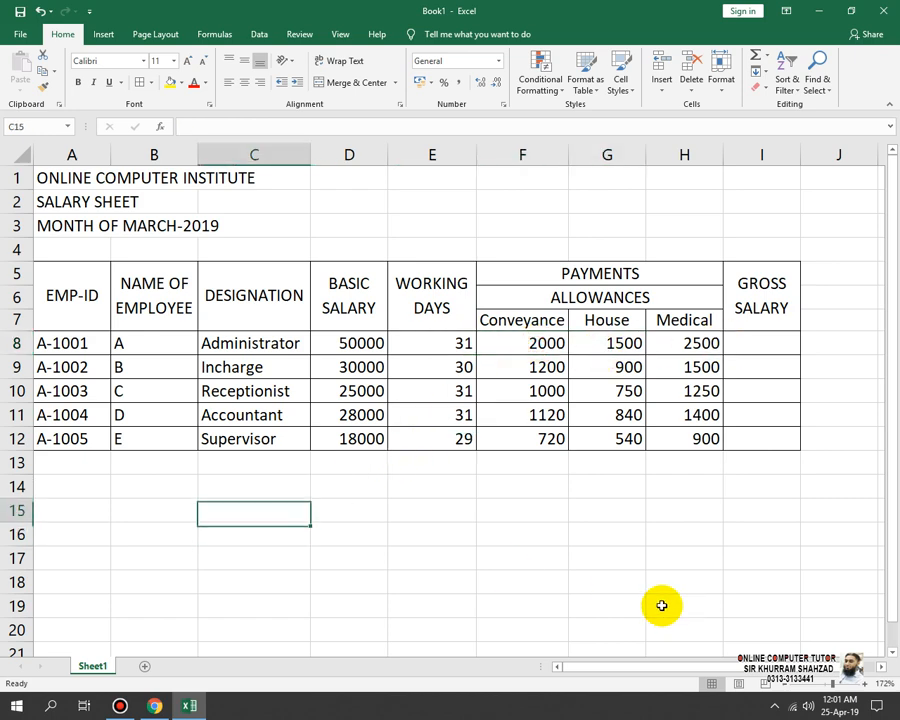
type("aLL")
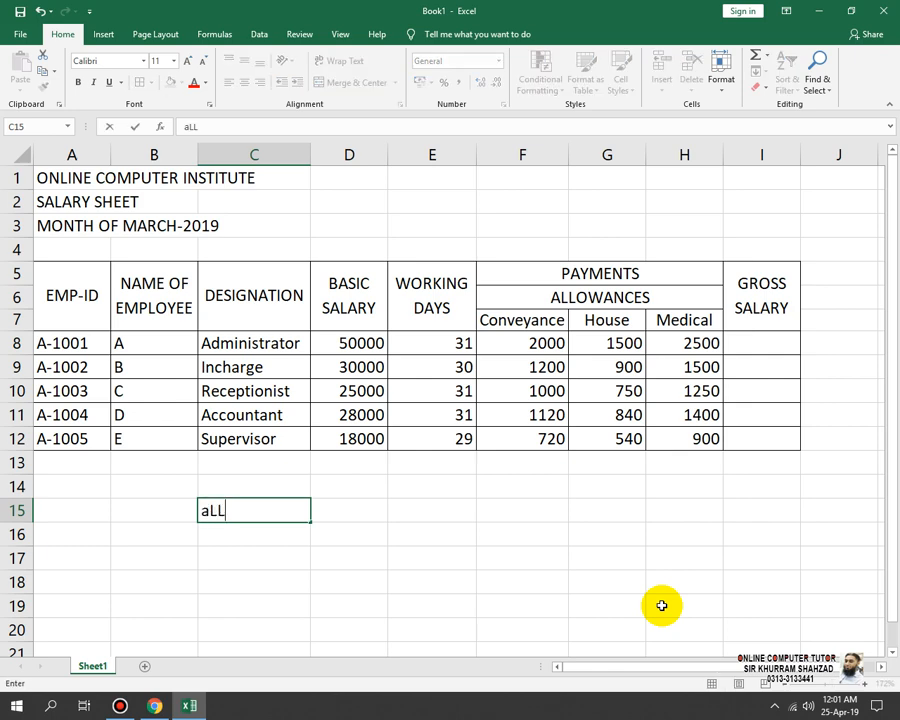
type("OWANCES")
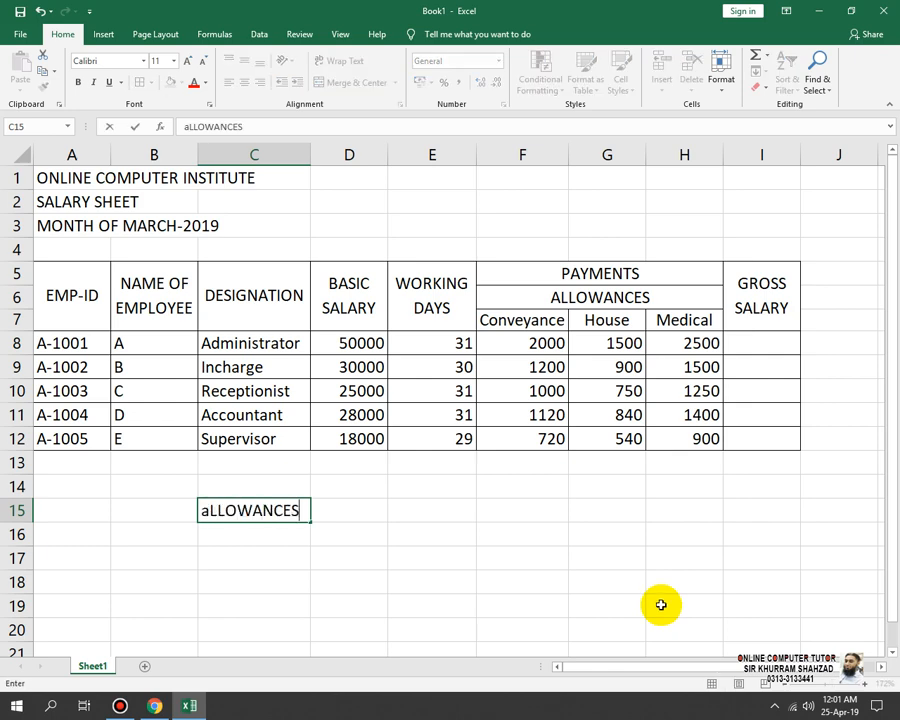
key("Tab")
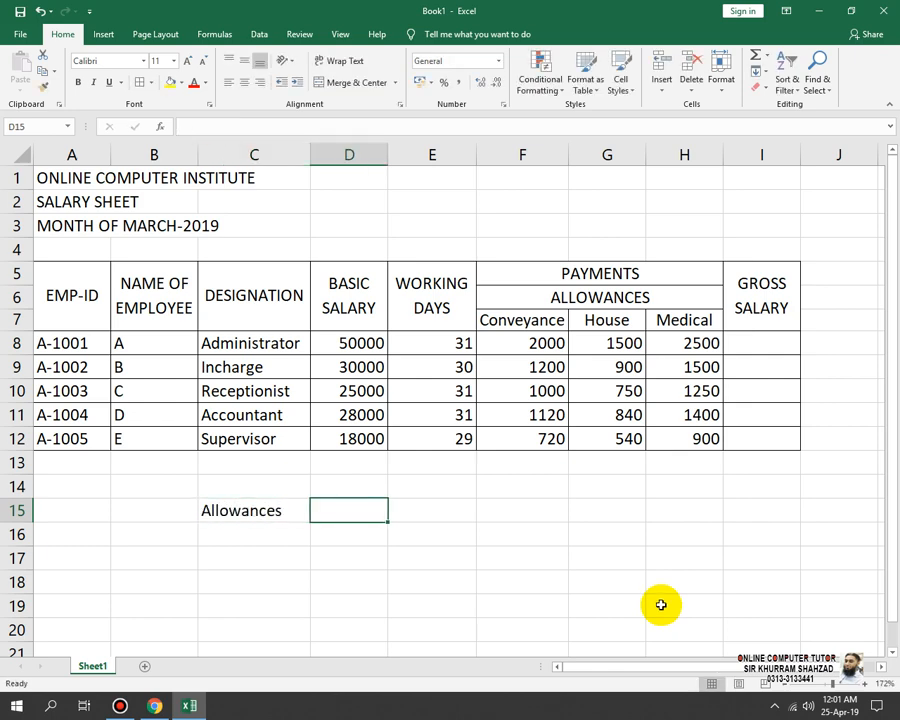
- Add up the first employee's three allowances in D15 with =F8+G8+H8
type("=")
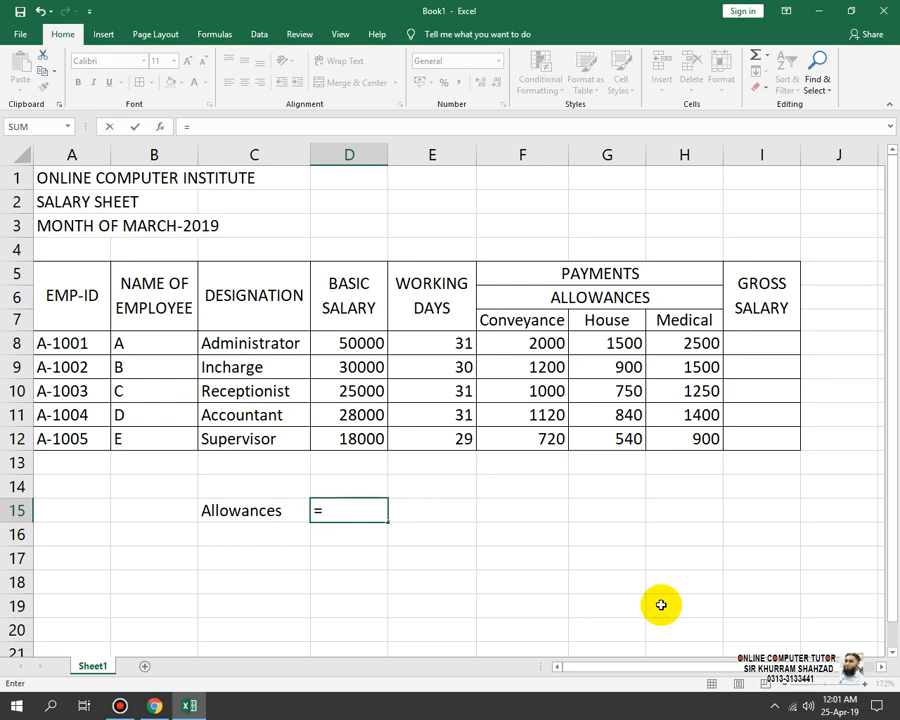
left_click(513, 345)
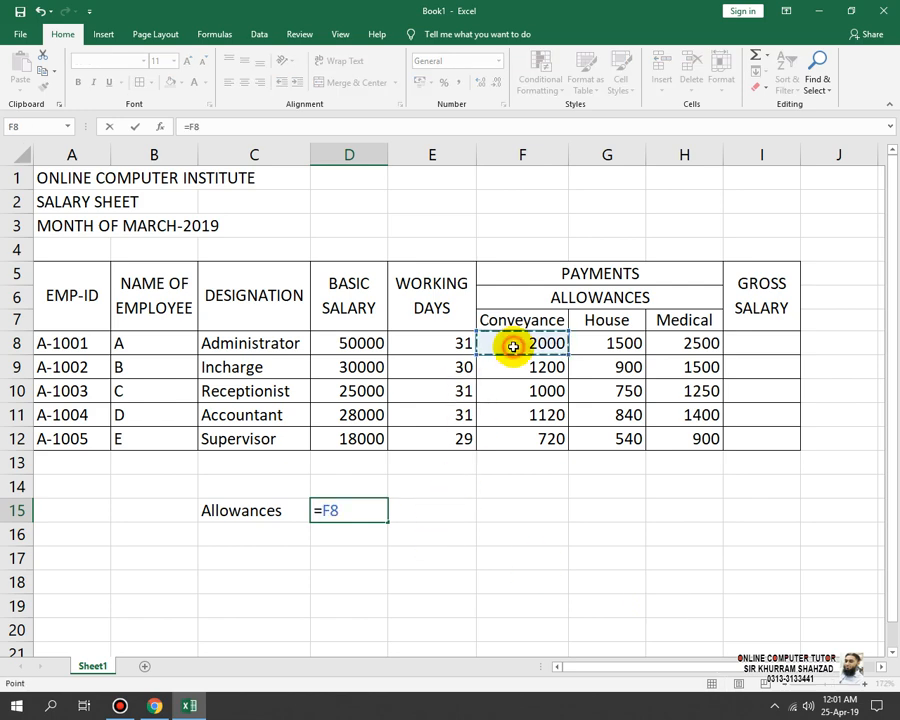
type("+")
left_click(595, 344)
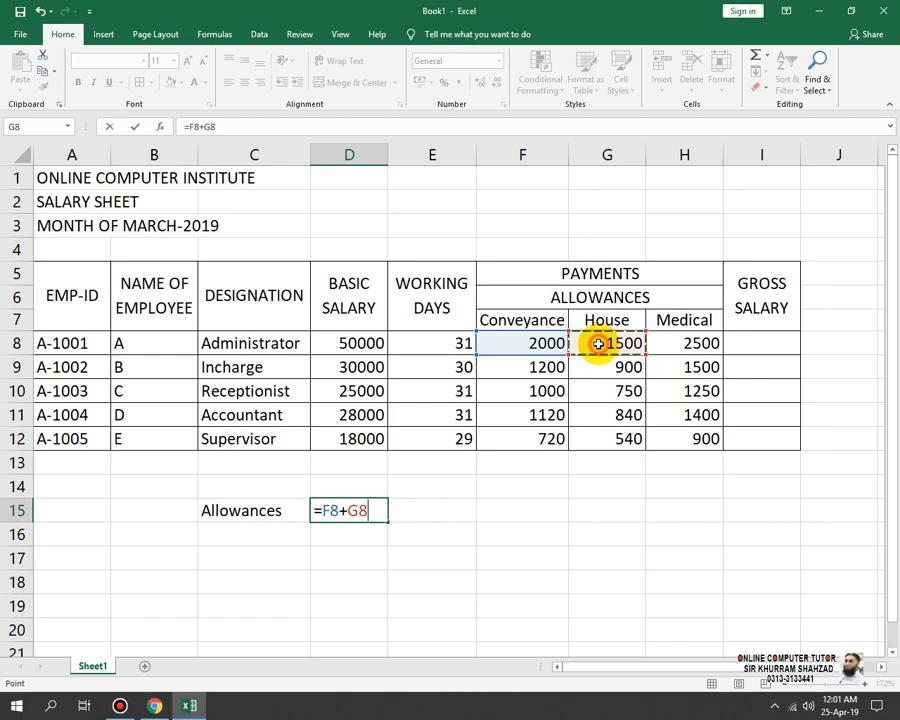
type("+")
left_click(682, 345)
key("Return")
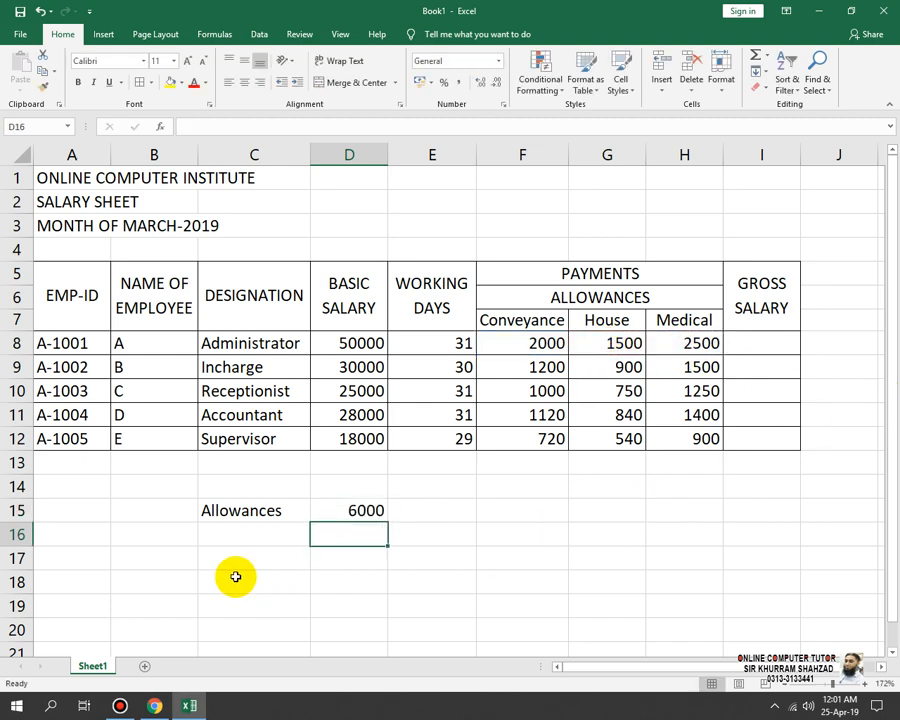
- Enter the label Per Day in C16, beneath the Allowances label
left_click(243, 535)
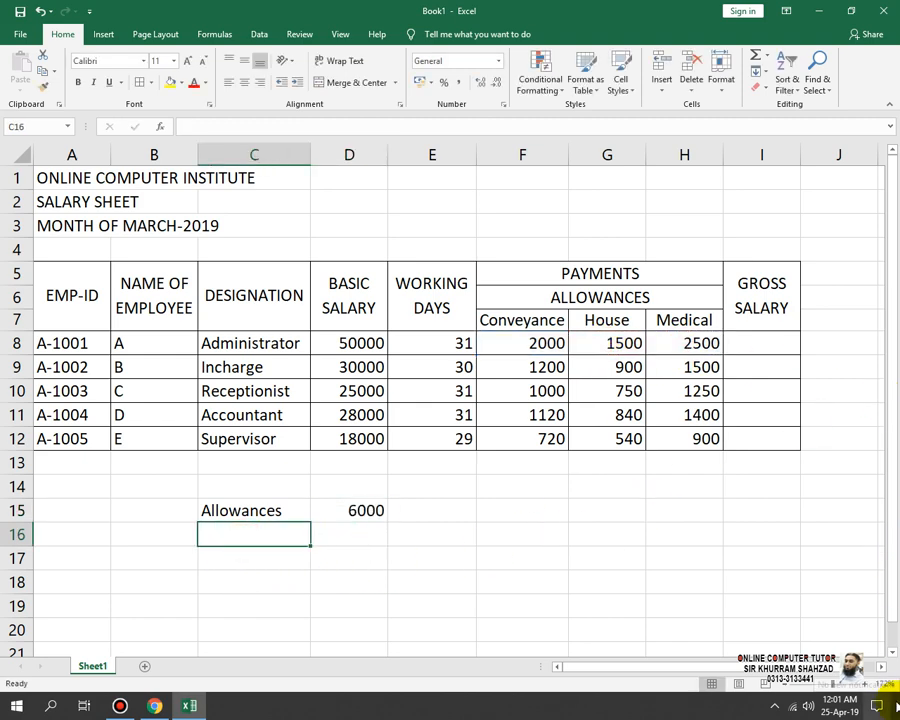
type("Per D")
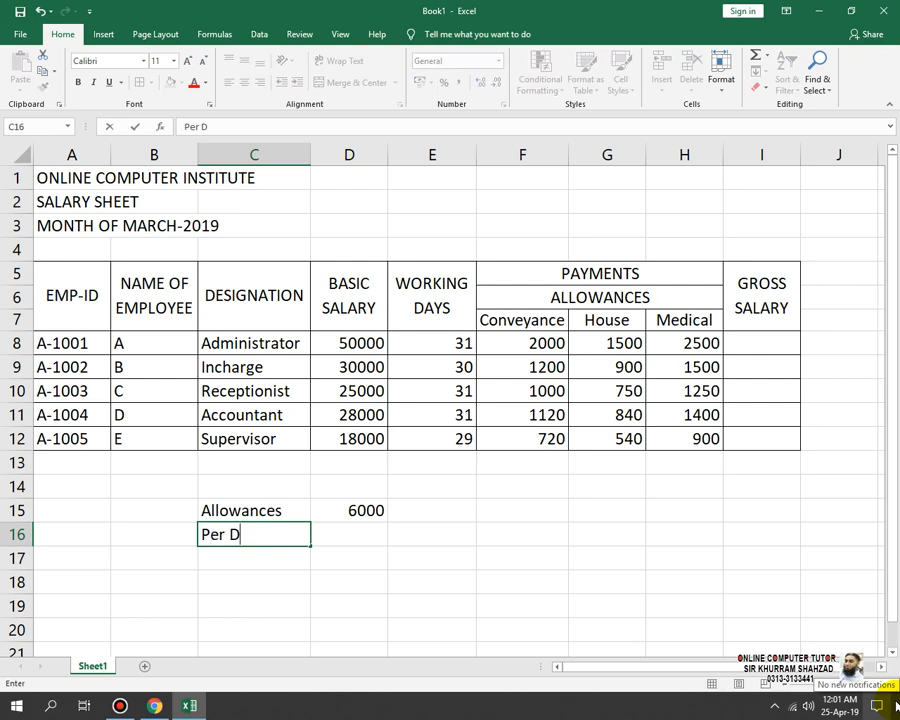
type("sy")
key("BackSpace")
type("ay")
key("Return")
- Calculate the first employee's per-day pay in D16 with =D8/31, and display it without decimals
key("Up")
key("Right")
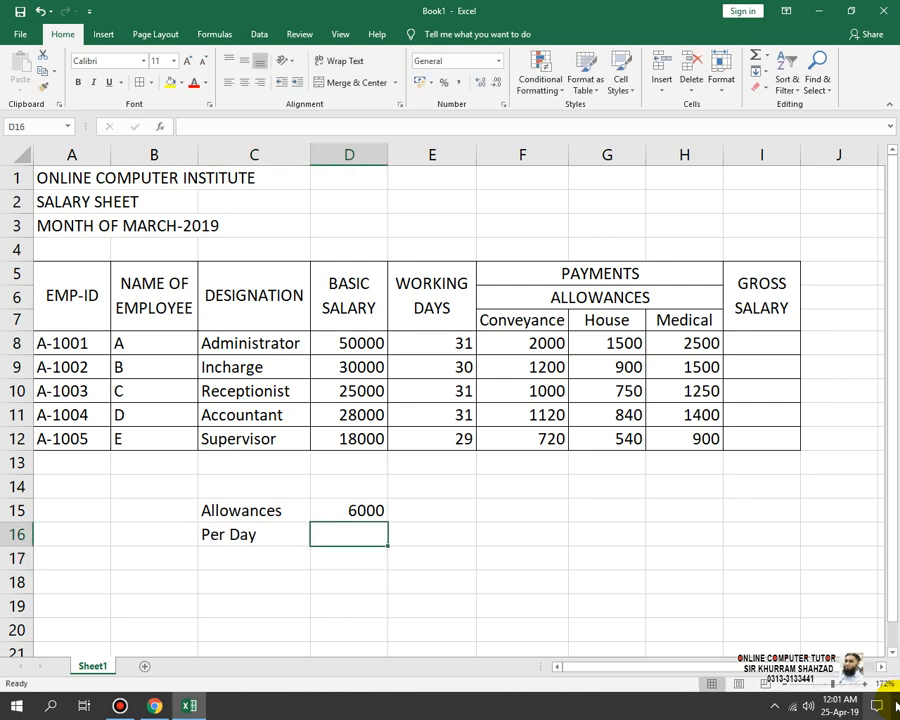
type("=")
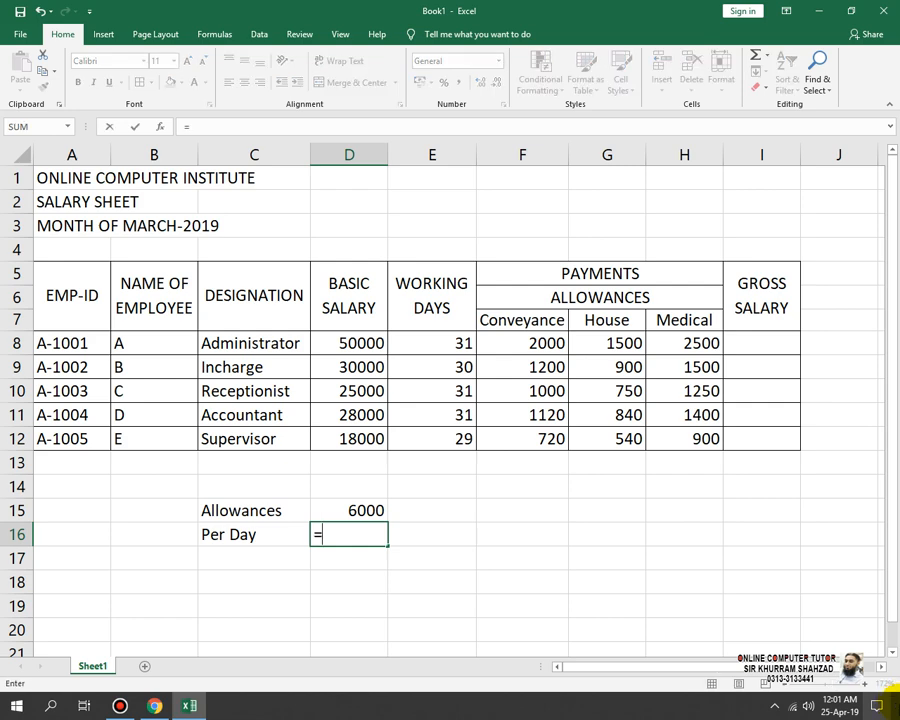
left_click(362, 343)
type("/")
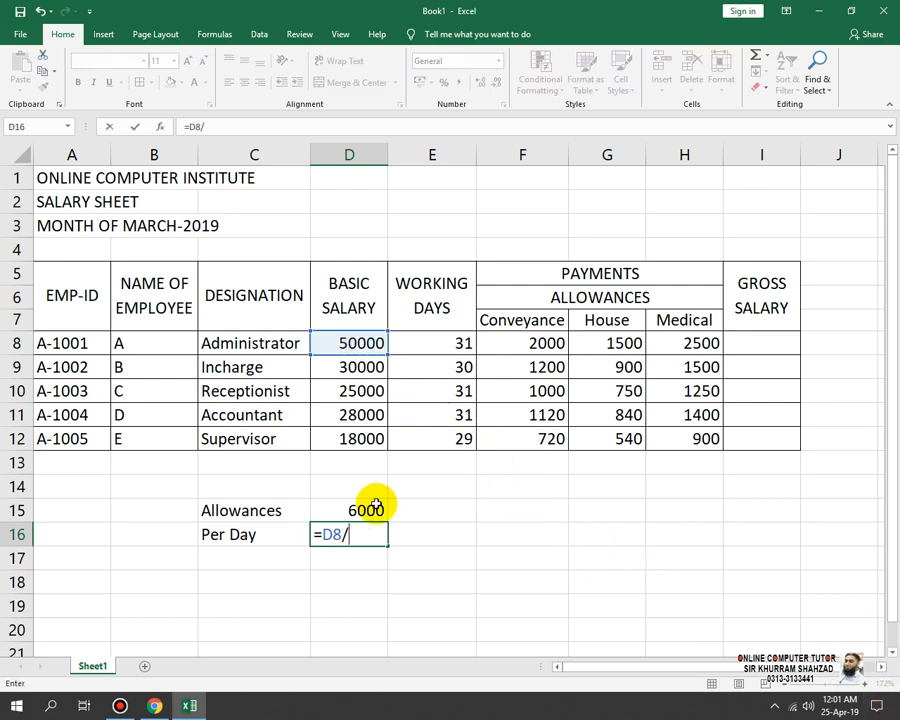
type("31")
key("Return")
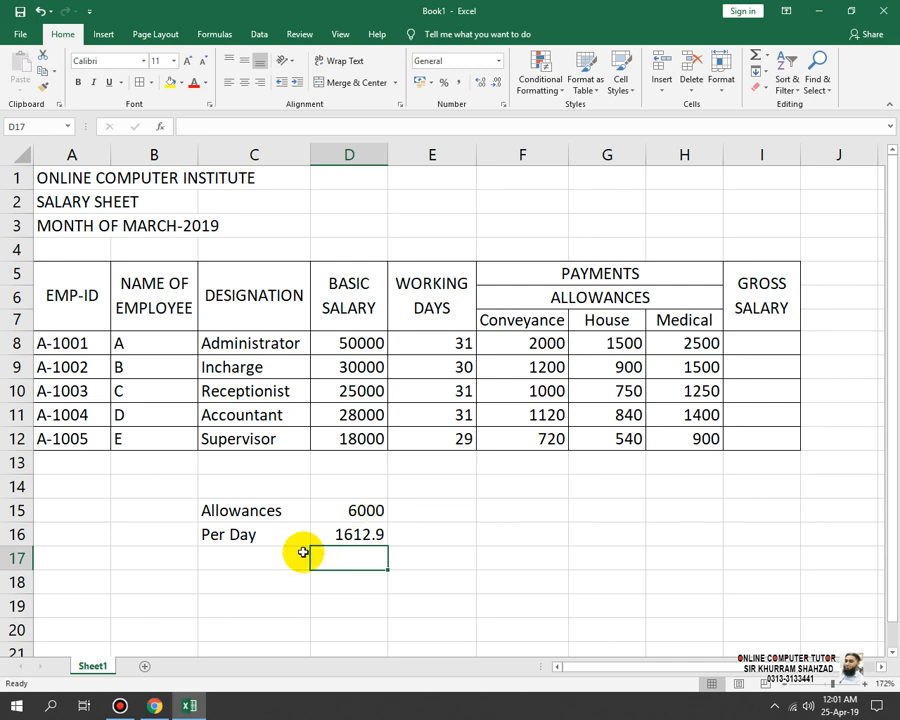
left_click(330, 530)
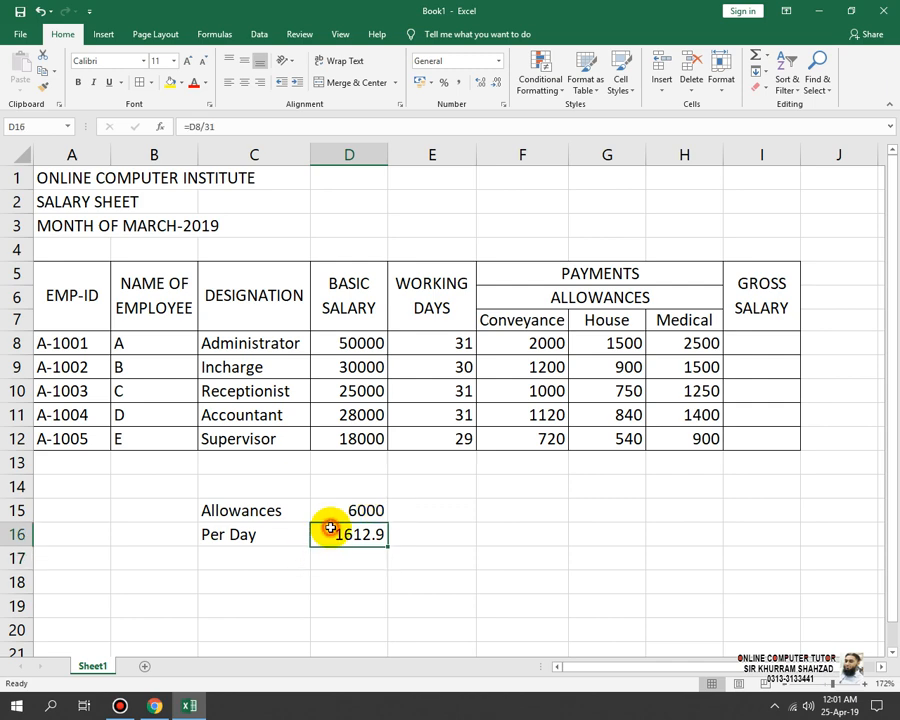
left_click(495, 82)
- Enter the label working days in C17, beneath the Per Day label
left_click(237, 565)
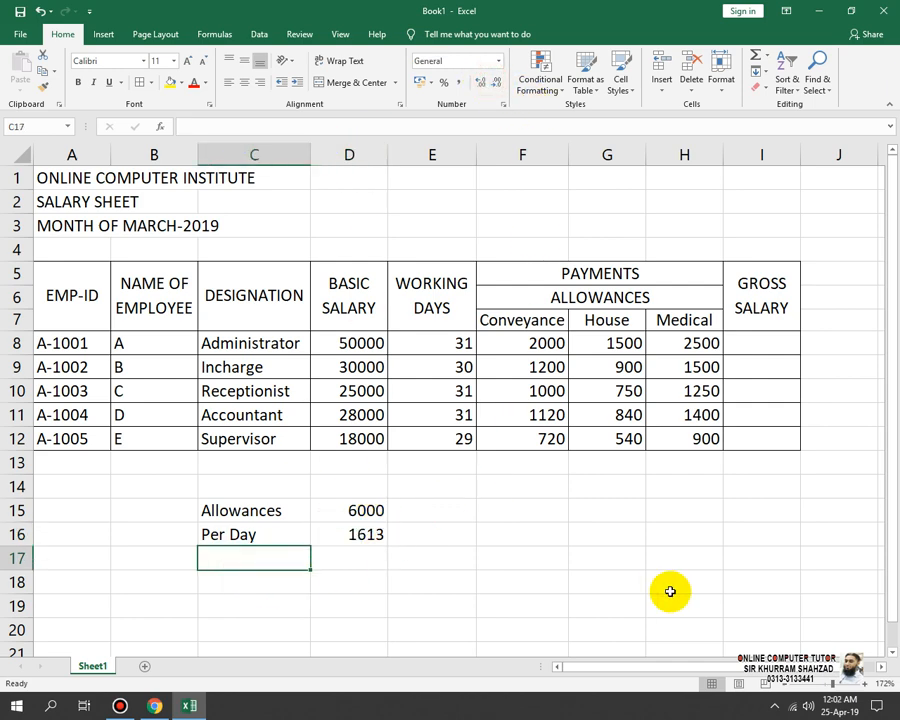
type("Tota")
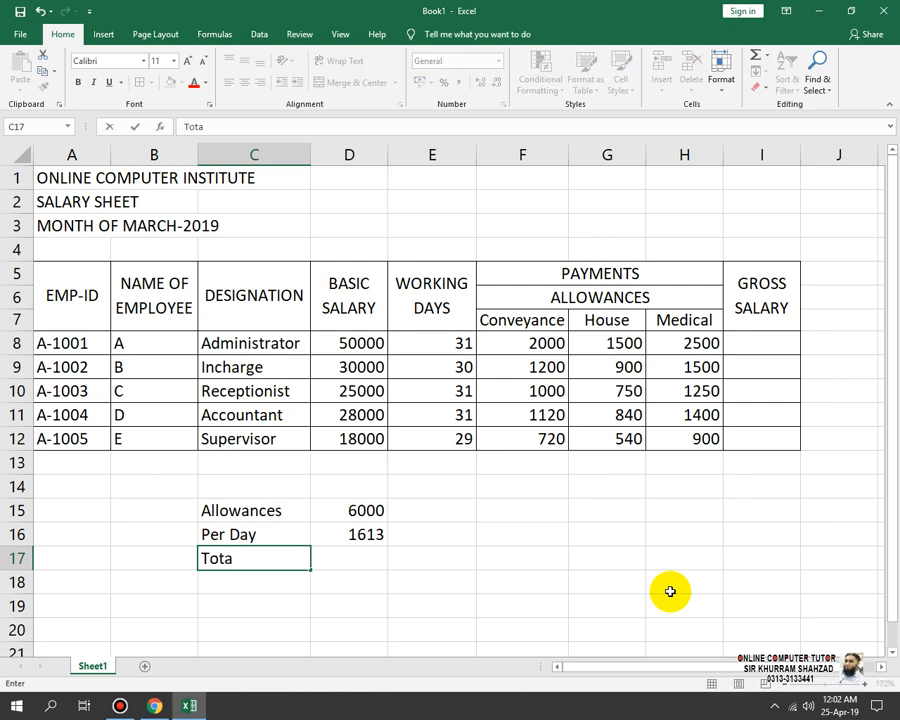
key("BackSpace")
key("BackSpace")
key("BackSpace")
key("BackSpace")
type("workin")
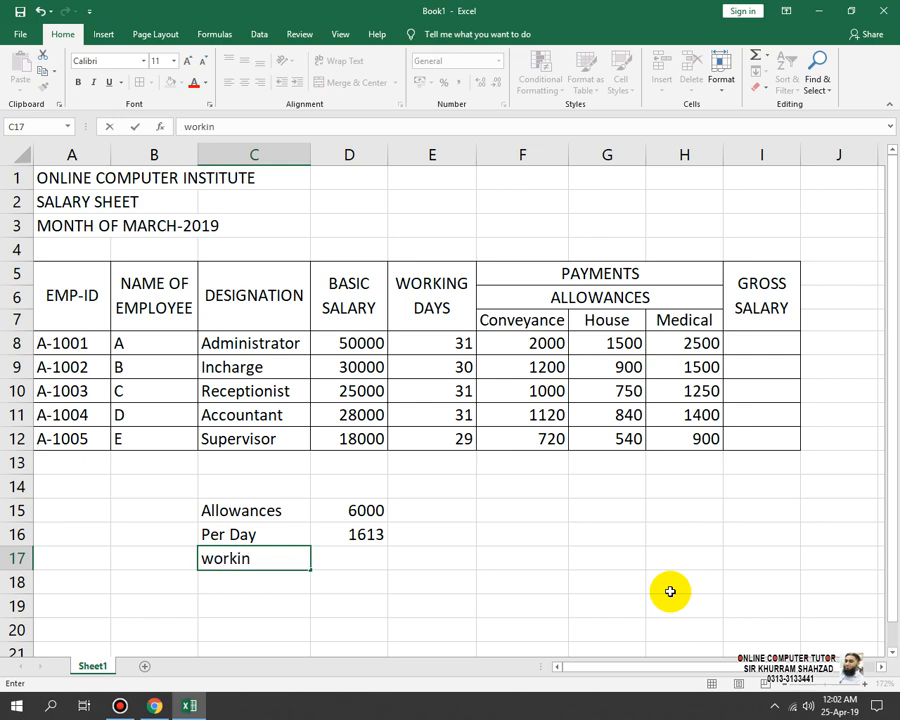
type("g days")
key("Return")
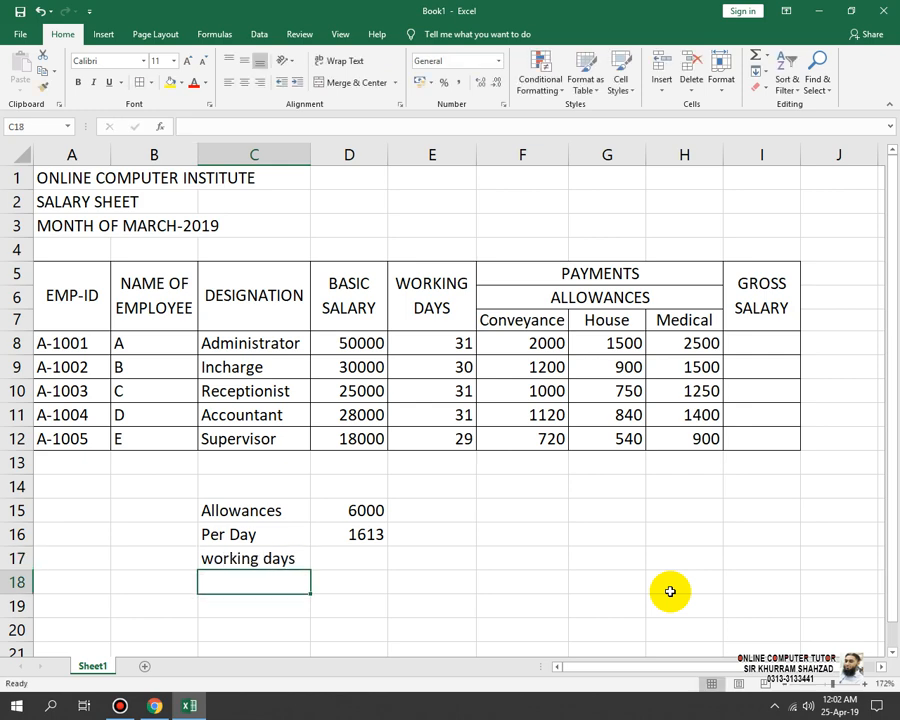
- Multiply the per-day pay by the first employee's working days in D17 with =D16*E8
key("Up")
key("Right")
type("=")
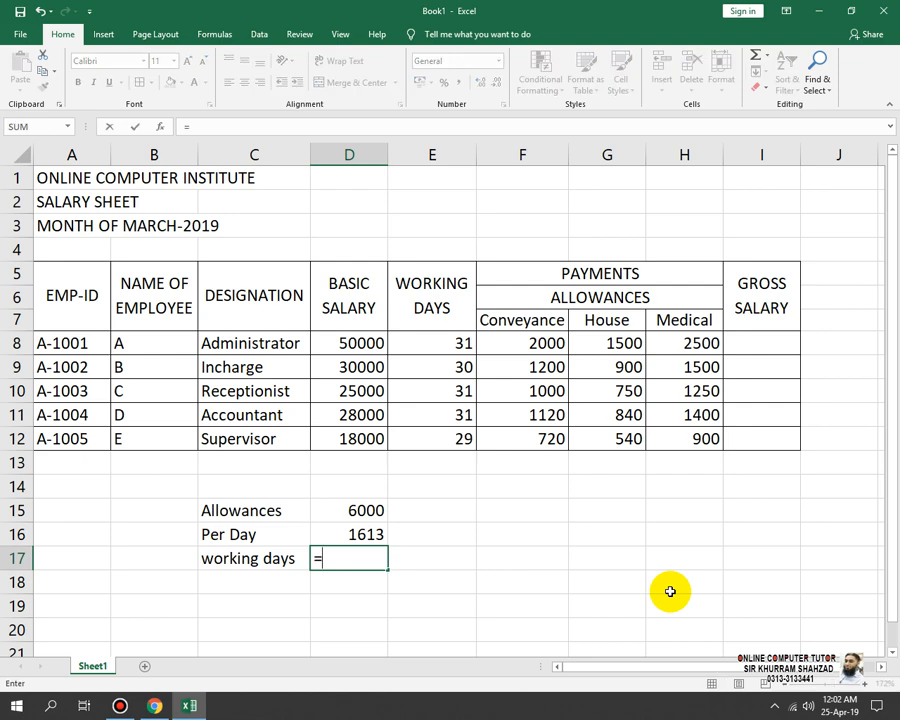
key("Up")
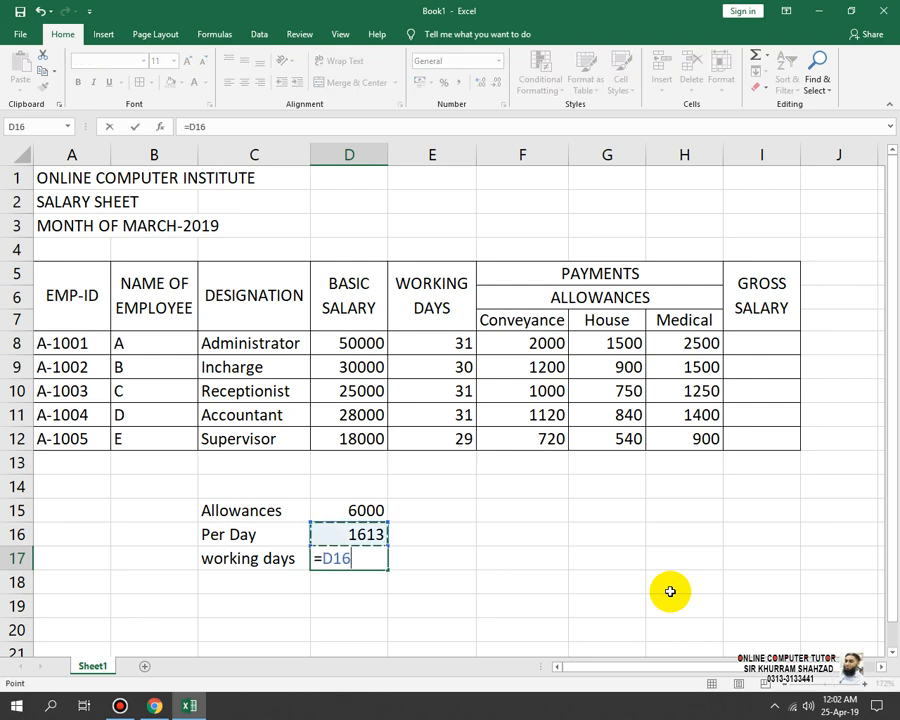
type("*")
left_click(444, 343)
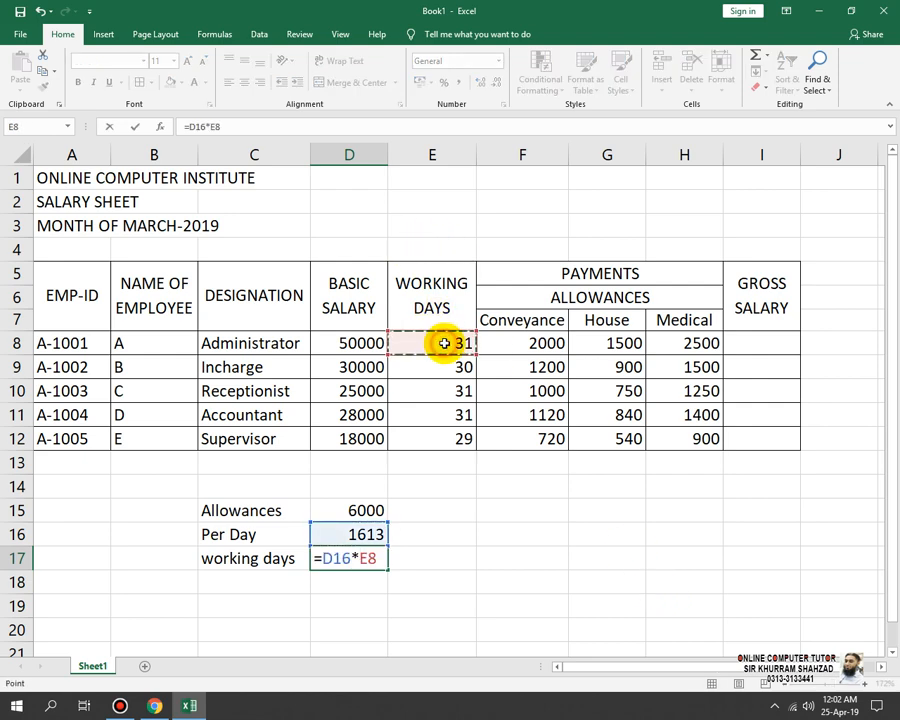
key("Return")
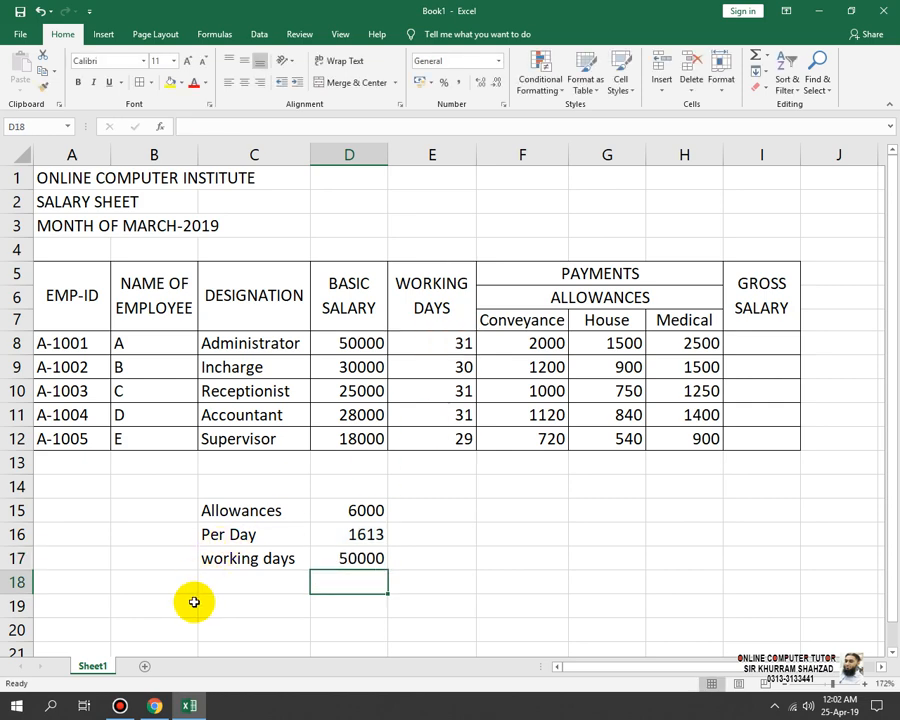
- Add the allowances and the pay for days worked in D19 with =D15+D17
left_click(218, 579)
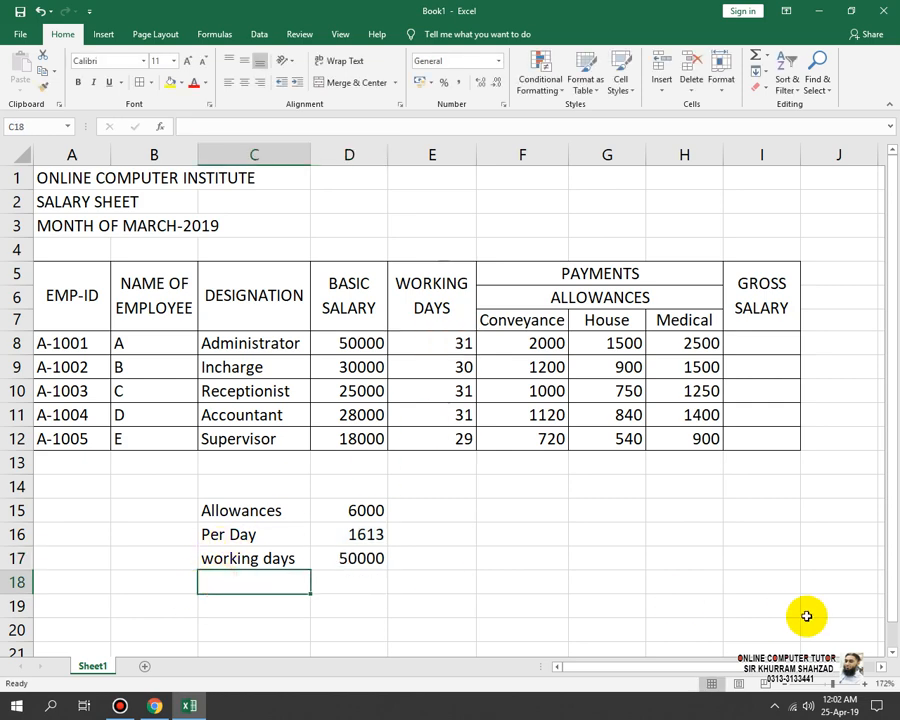
left_click(354, 610)
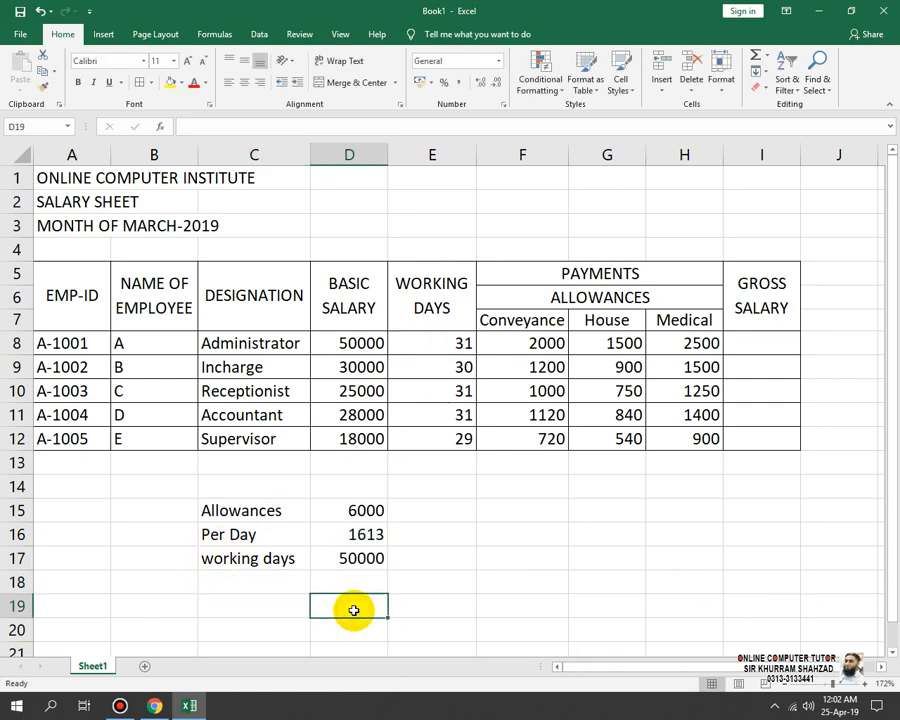
type("=")
left_click(362, 512)
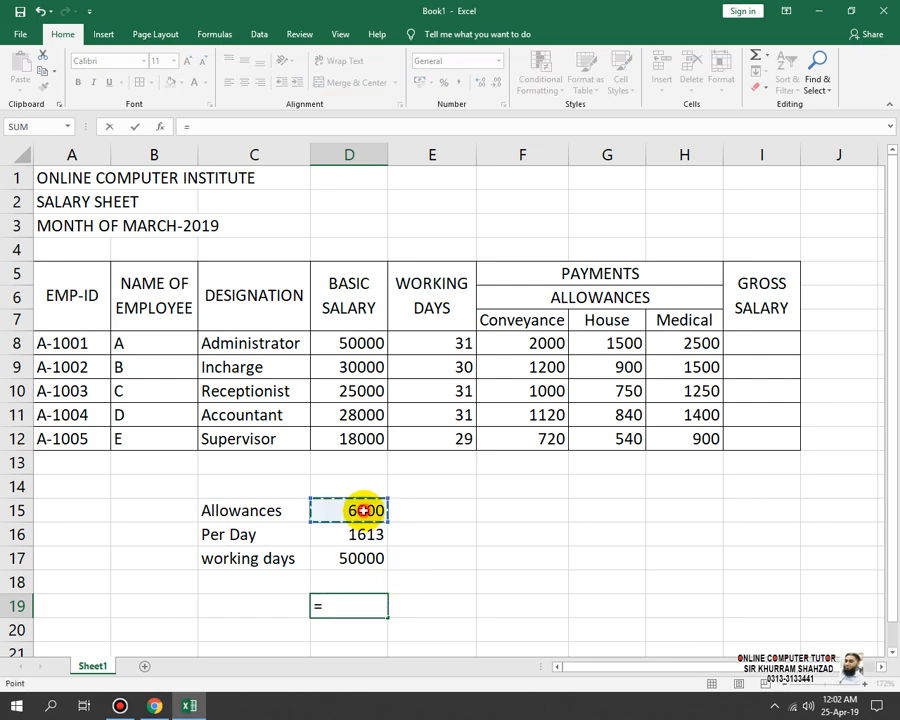
type("+")
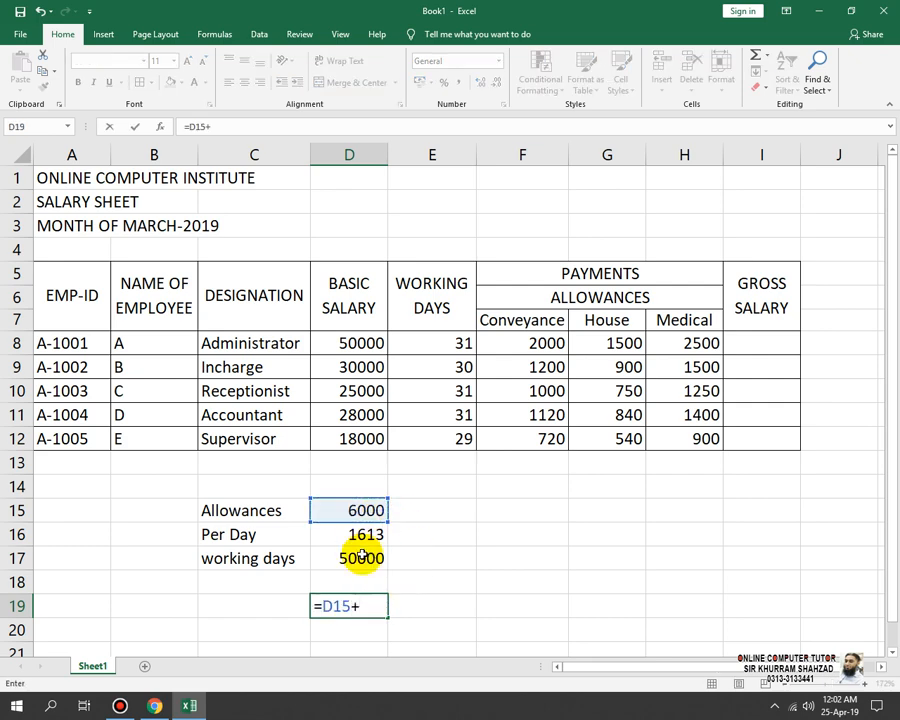
left_click(370, 559)
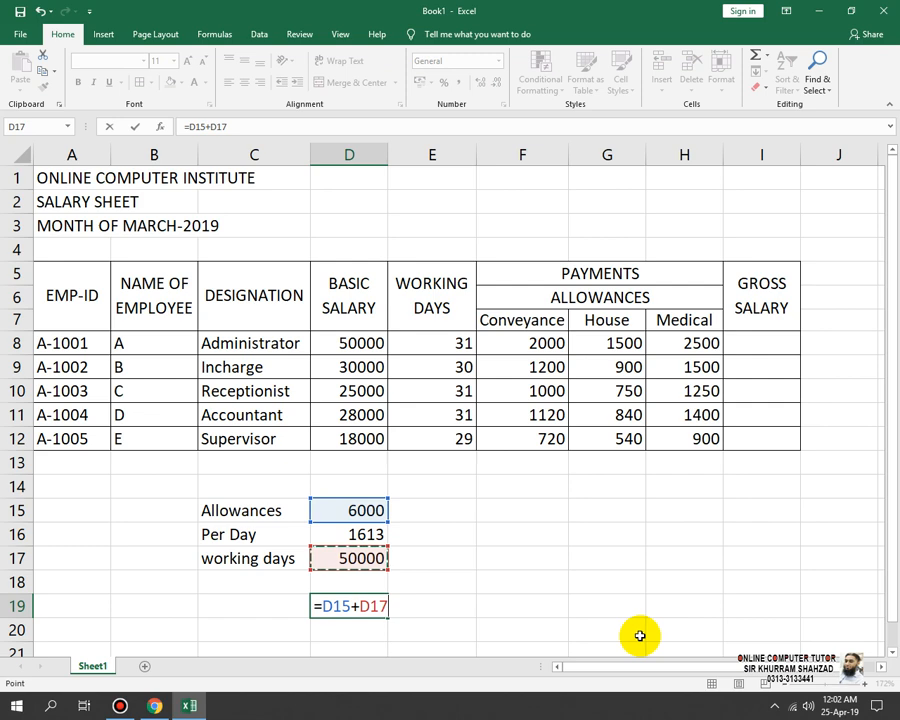
key("Return")
left_click(361, 606)
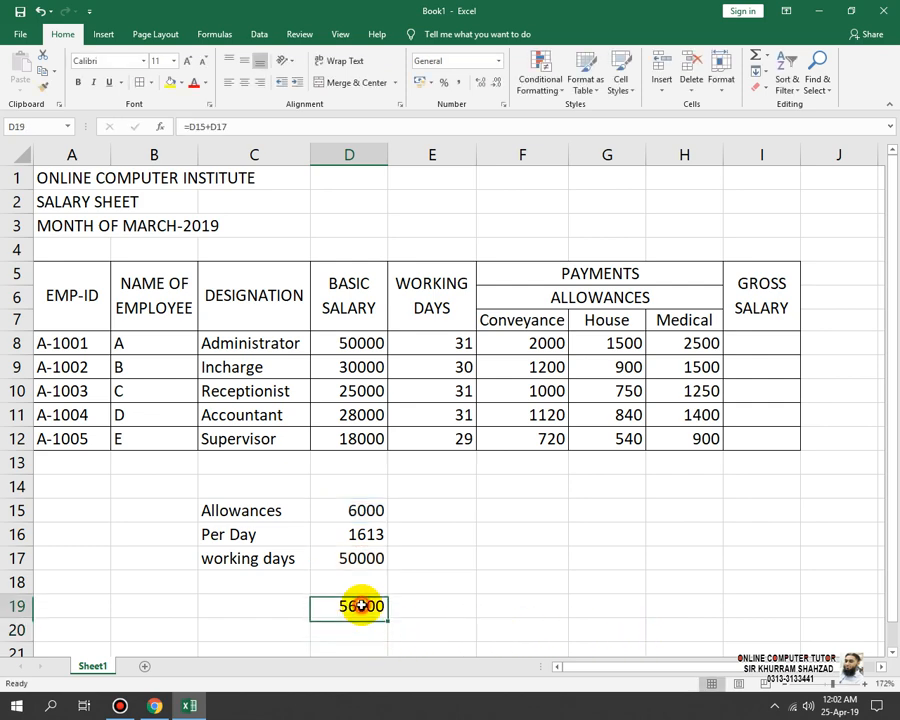
- Label the total in row 19 as GS in C19
left_click(217, 606)
type("GS")
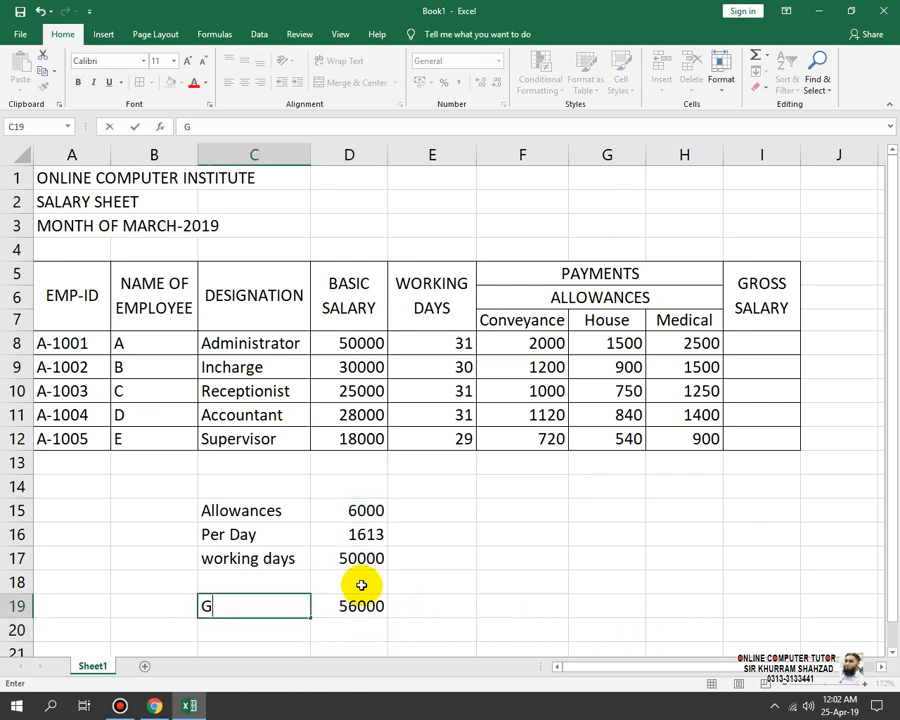
key("Return")
- Calculate the first employee's gross salary in I8 with the single formula =SUM(F8:H8)+D8/31*E8
key("Right")
key("Right")
key("Right")
key("Right")
key("Up")
key("Up")
key("Up")
key("Up")
key("Up")
key("Up")
key("Up")
key("Up")
key("Up")
key("Up")
key("Up")
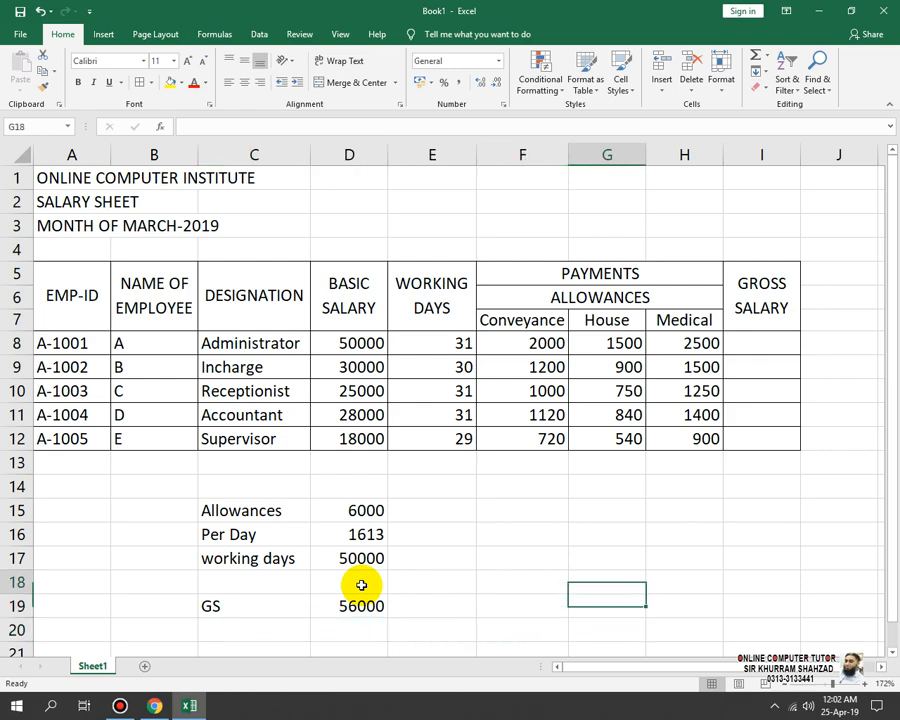
key("Up")
key("Right")
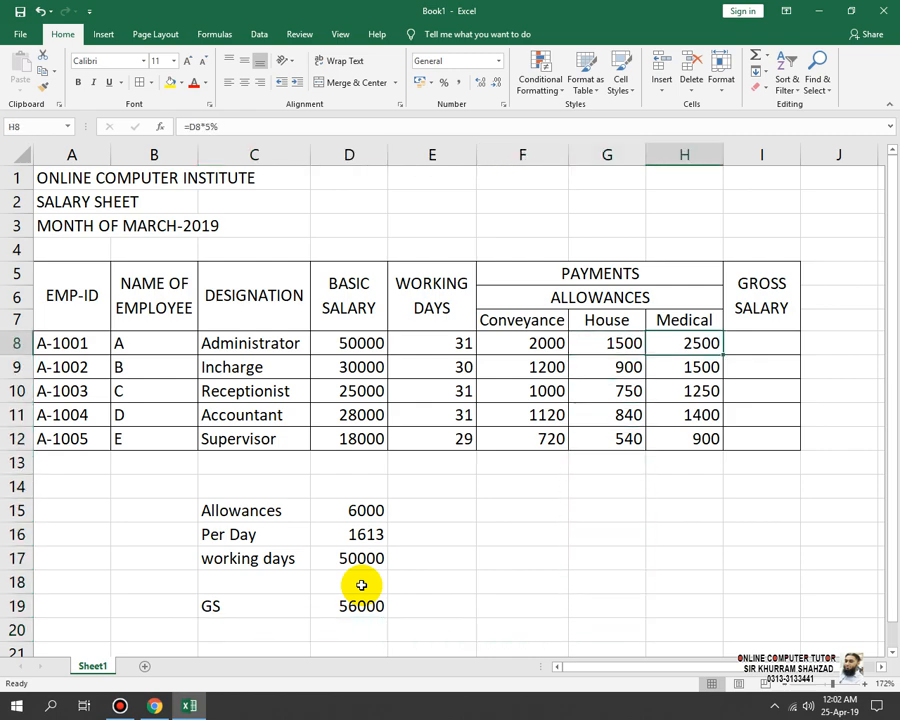
key("Right")
key("Right")
key("Left")
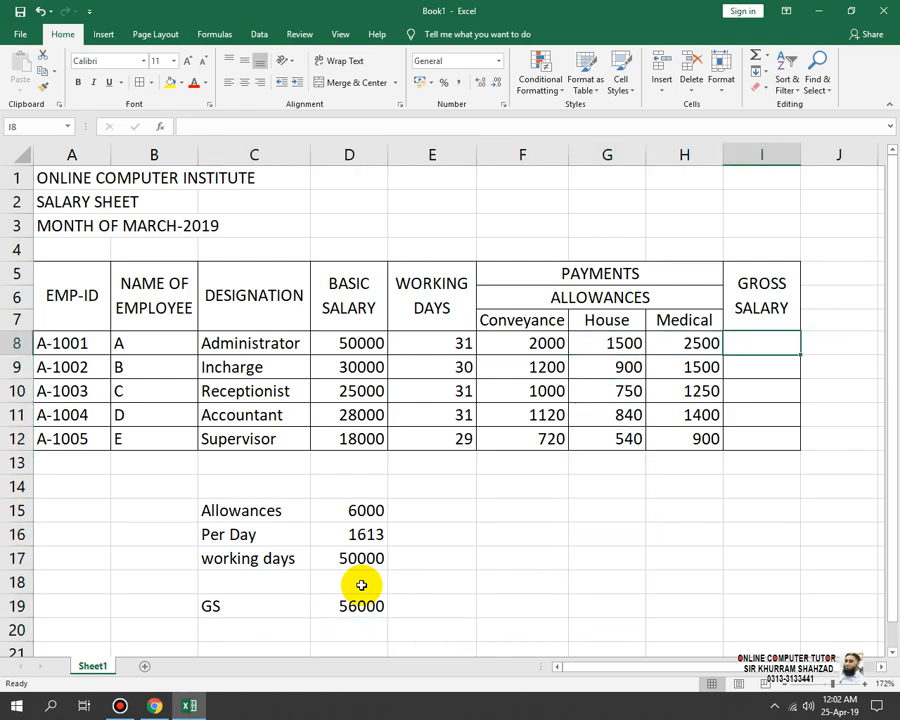
type("=sum")
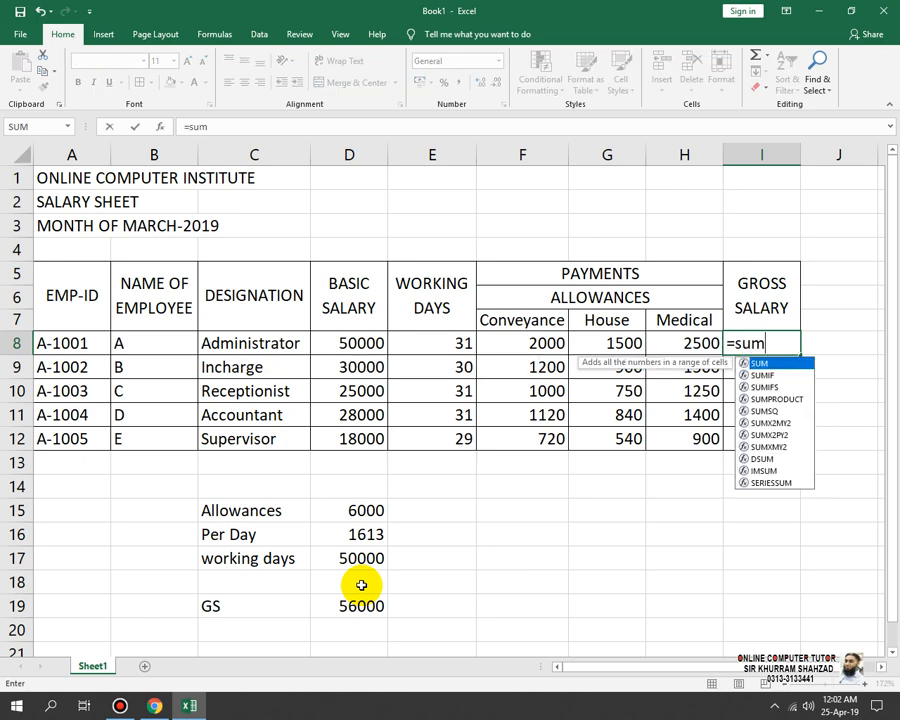
type("(")
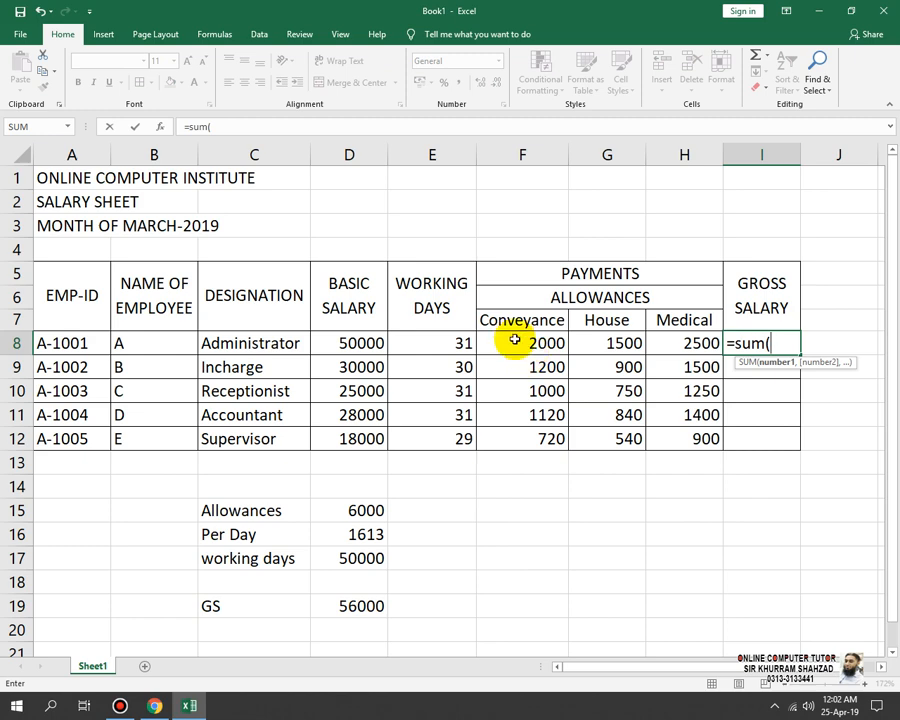
left_click_drag(515, 340, 668, 345)
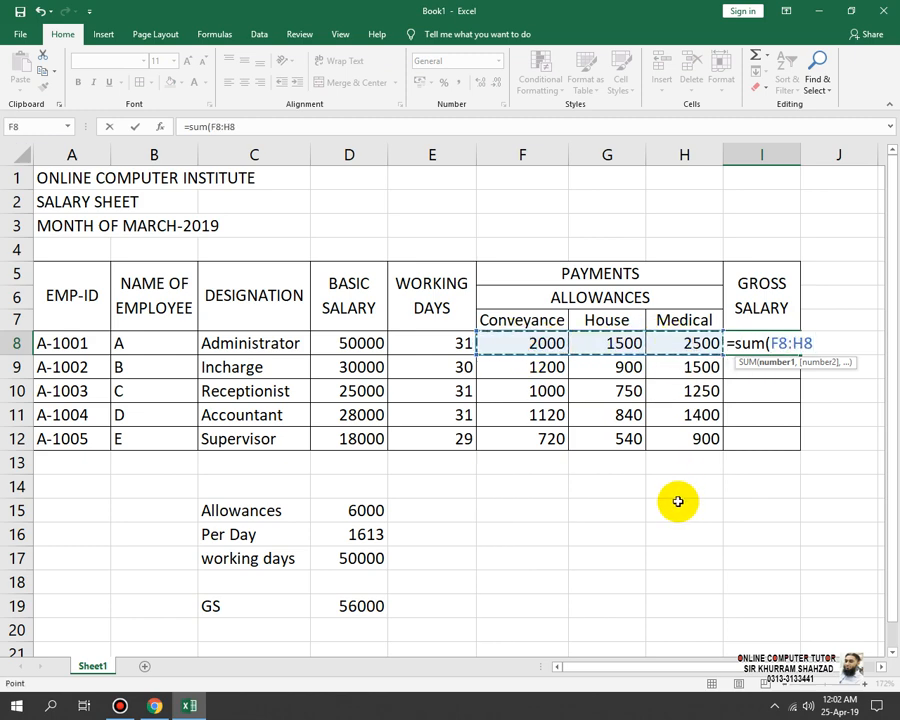
type(")+")
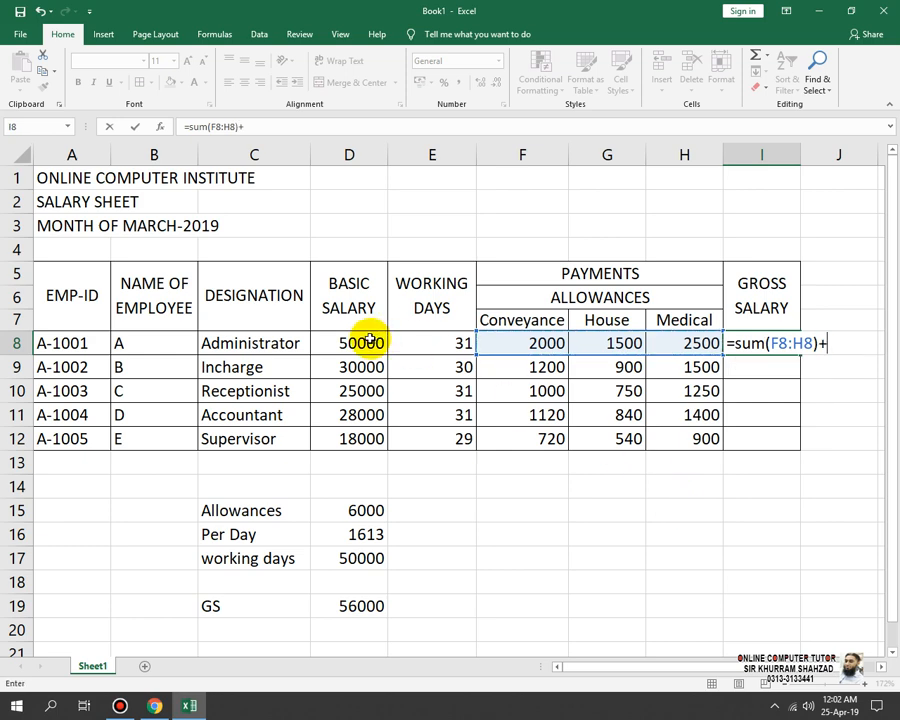
left_click(372, 341)
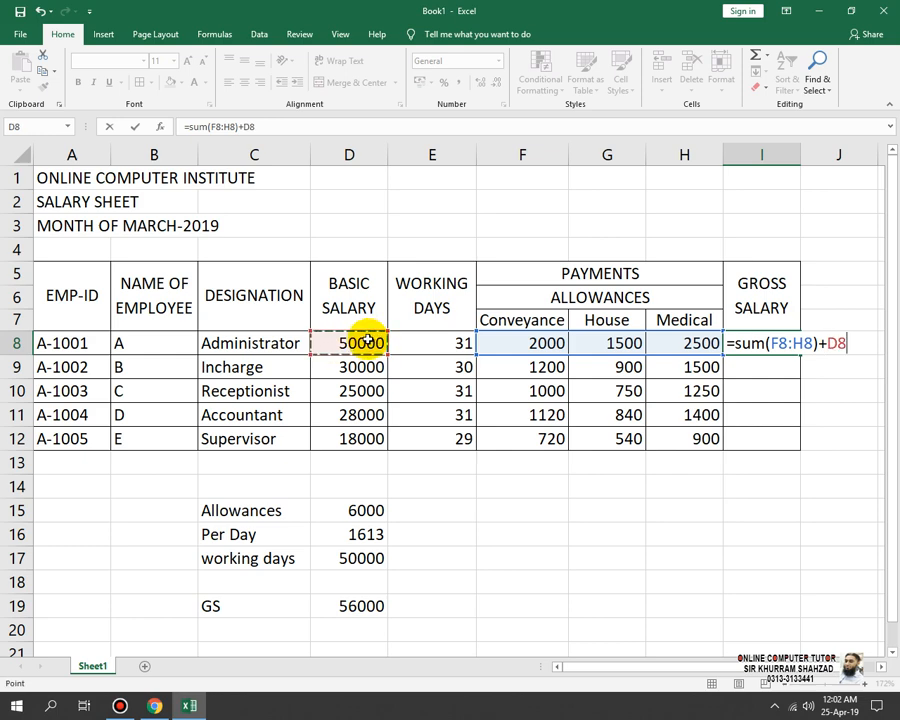
type("/31*")
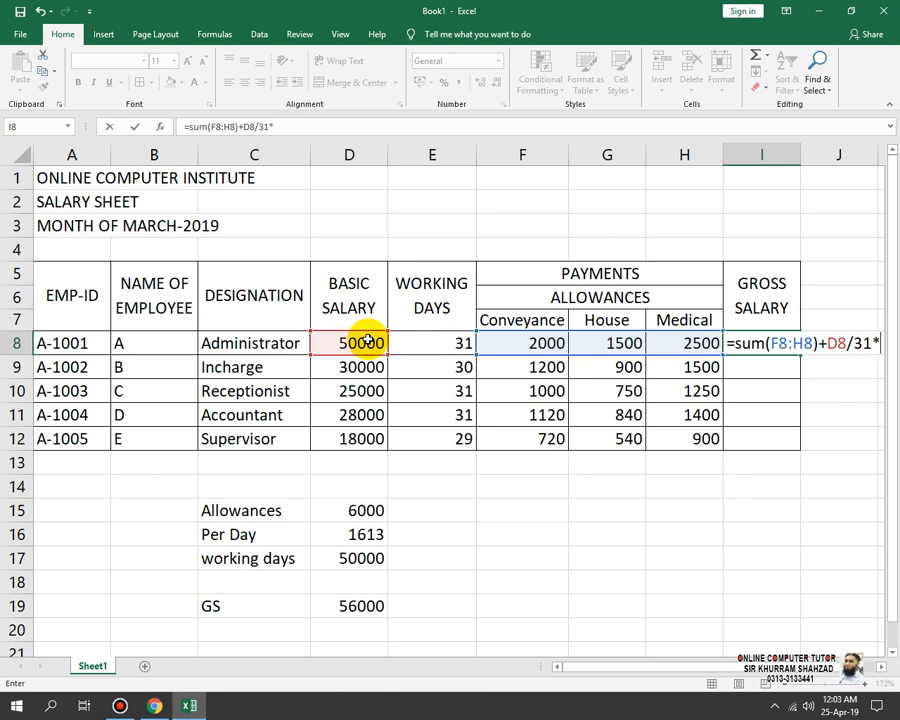
left_click(463, 342)
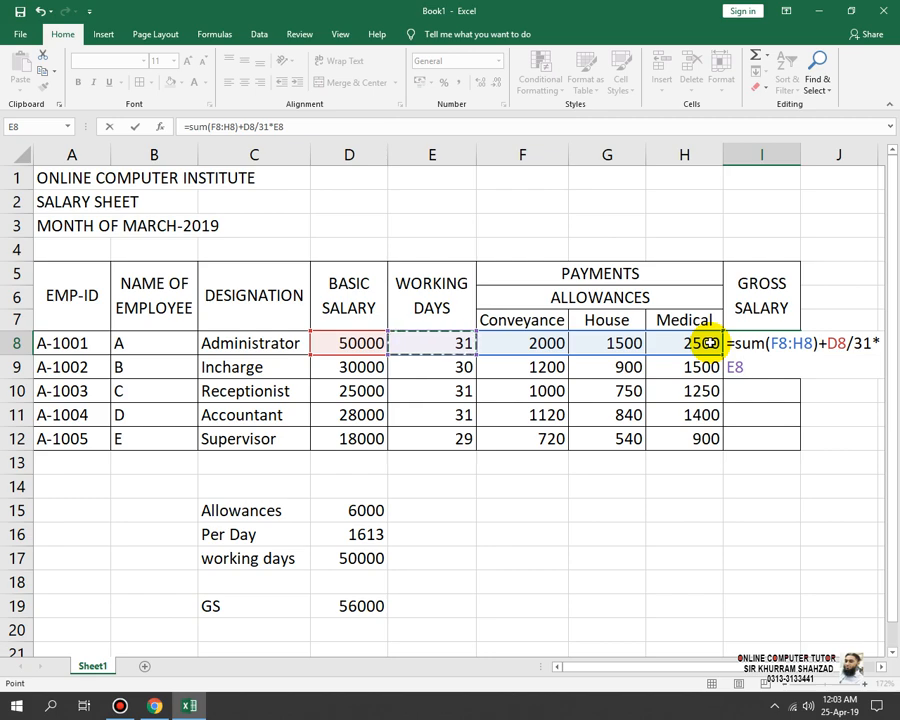
key("Return")
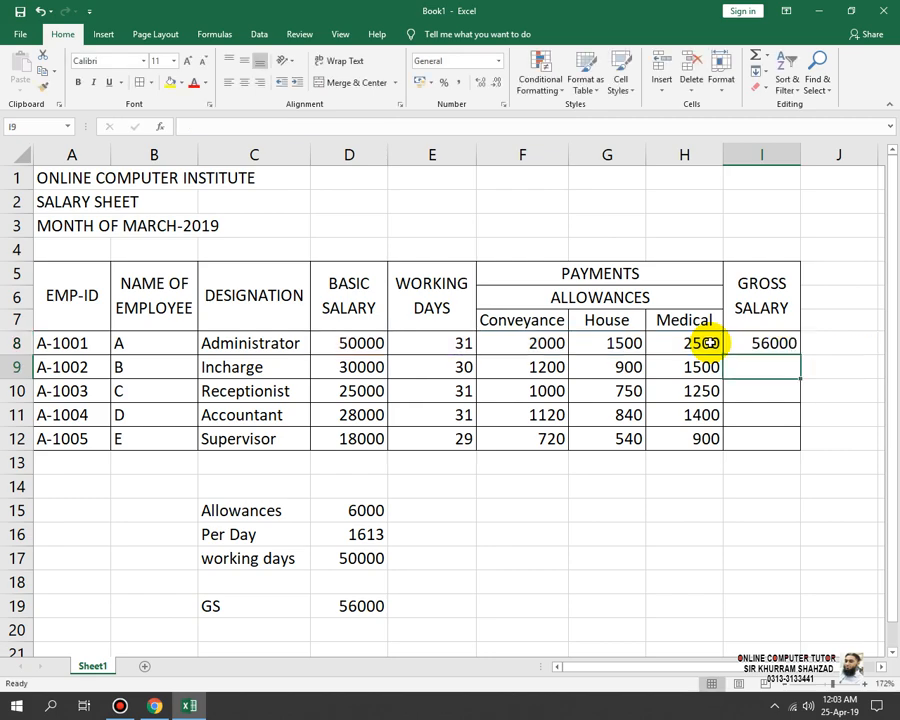
- Test the gross salary formula by setting the first employee's working days in E8 to 29, and undo that change
left_click(411, 344)
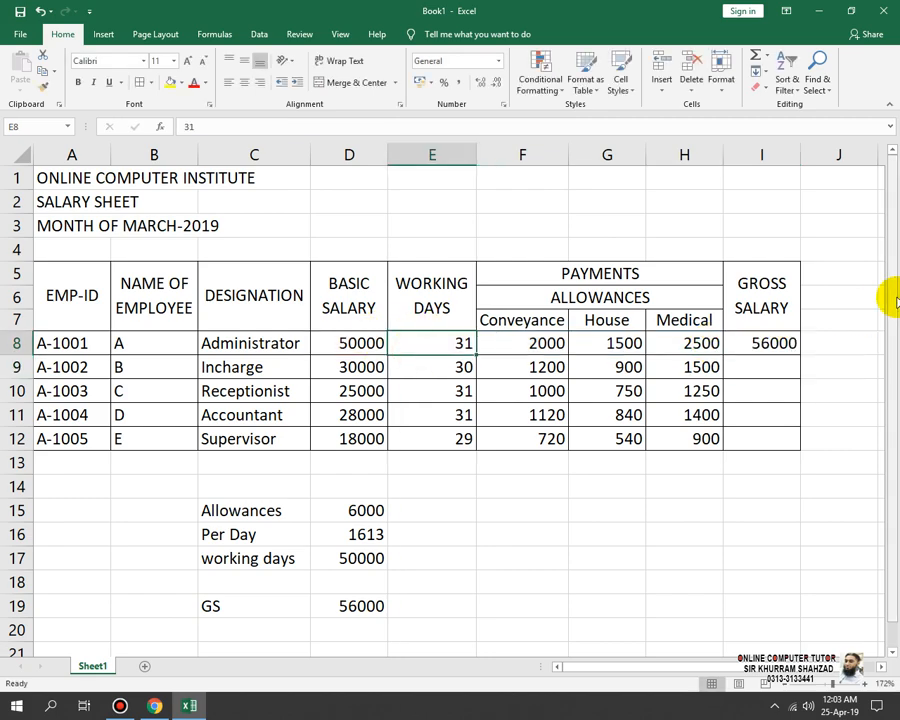
type("29")
key("Return")
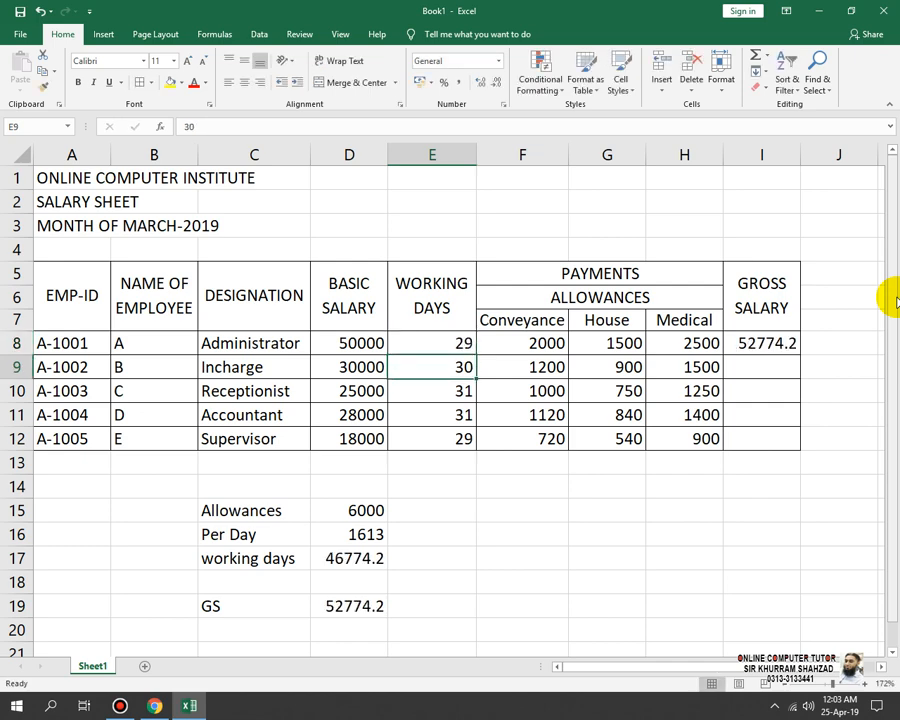
left_click(791, 340)
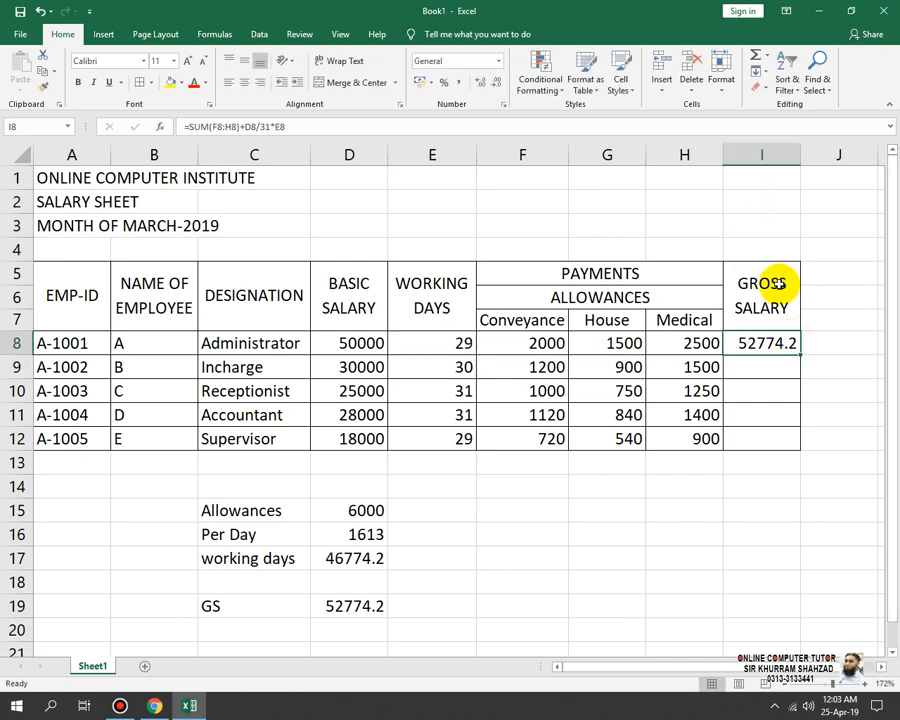
key("ctrl+z")
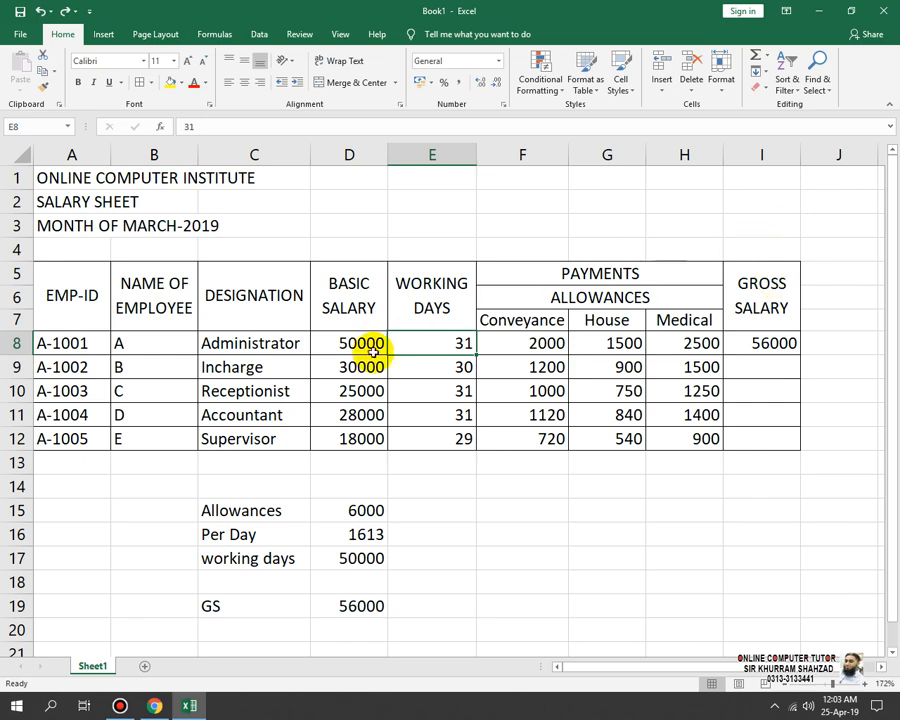
- Clear the first employee's gross salary in I8 and re-enter it as =SUM(F8:H8)+D8/31*E8
left_click(789, 345)
key("Delete")
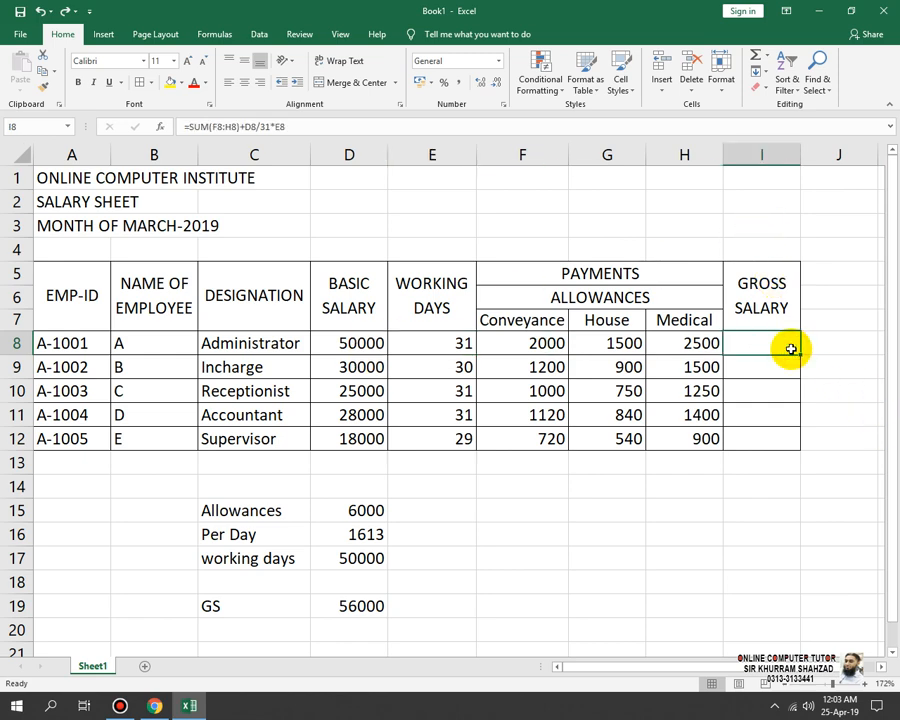
type("=su")
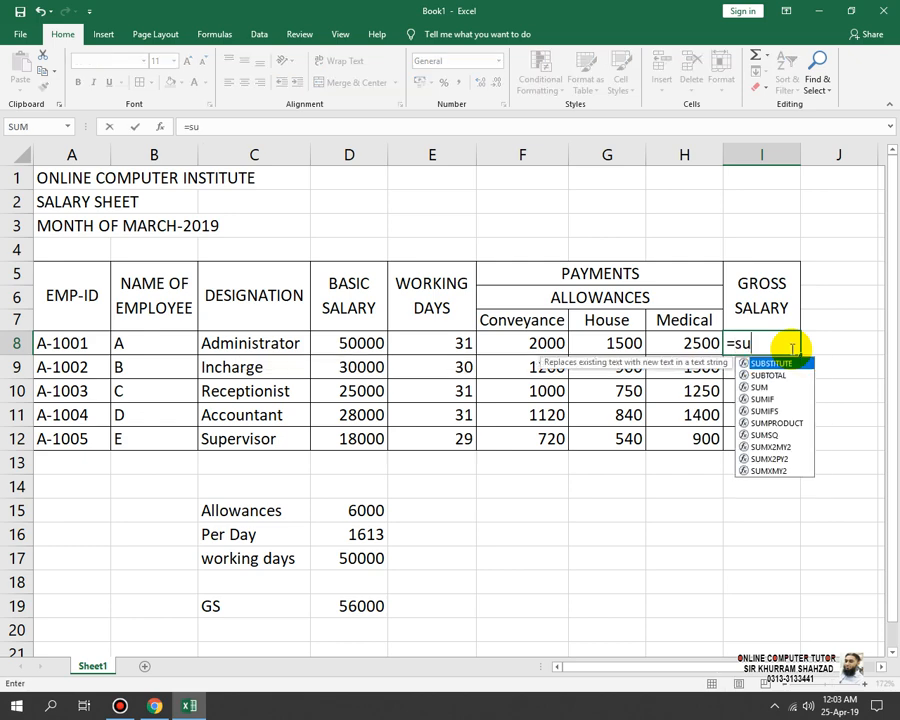
type("m(")
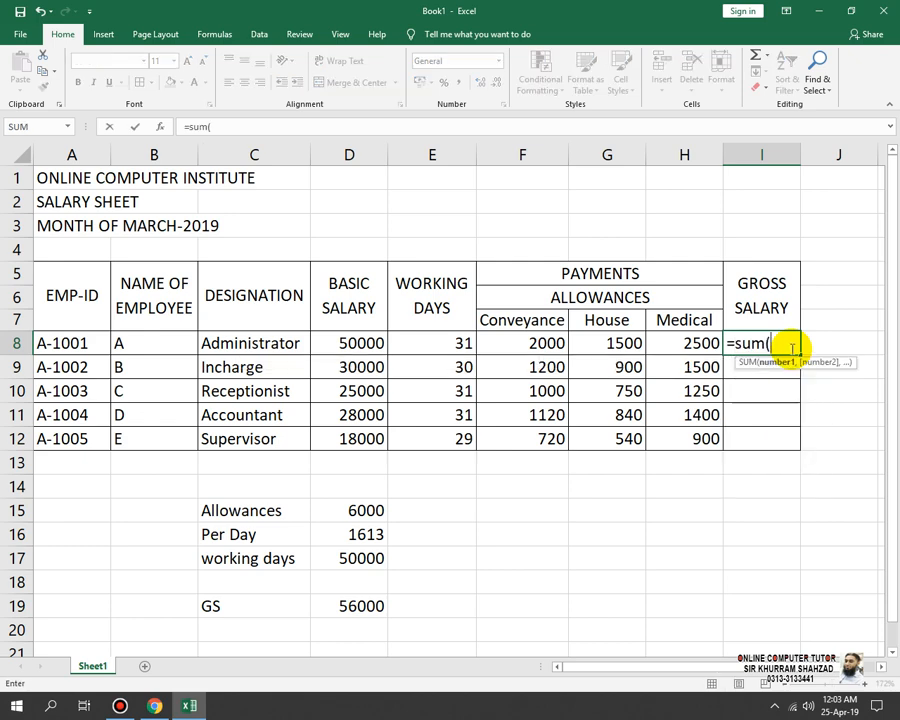
left_click_drag(500, 342, 671, 346)
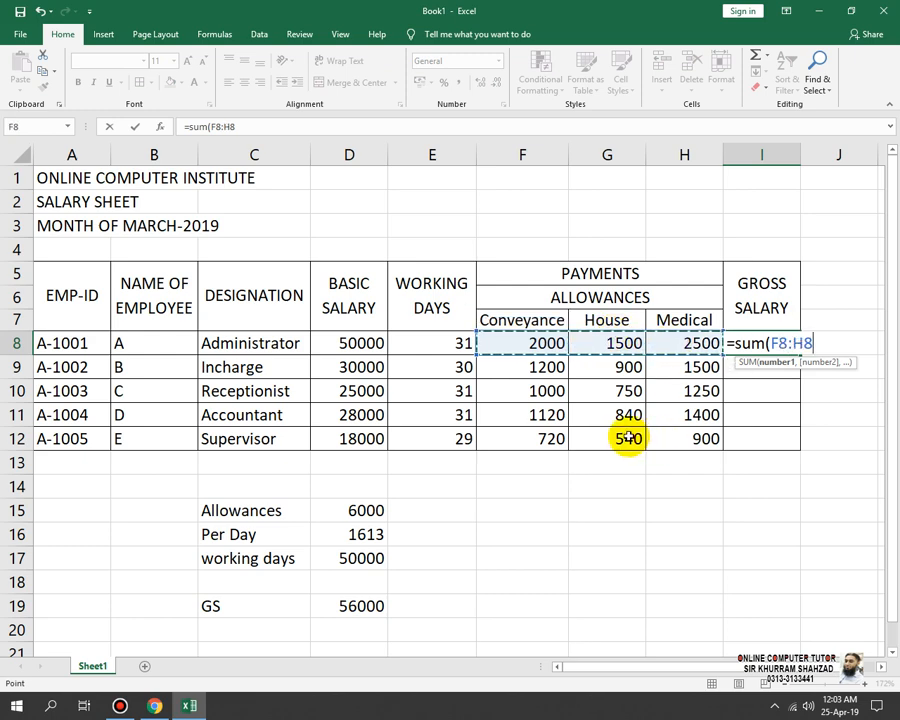
type(")+")
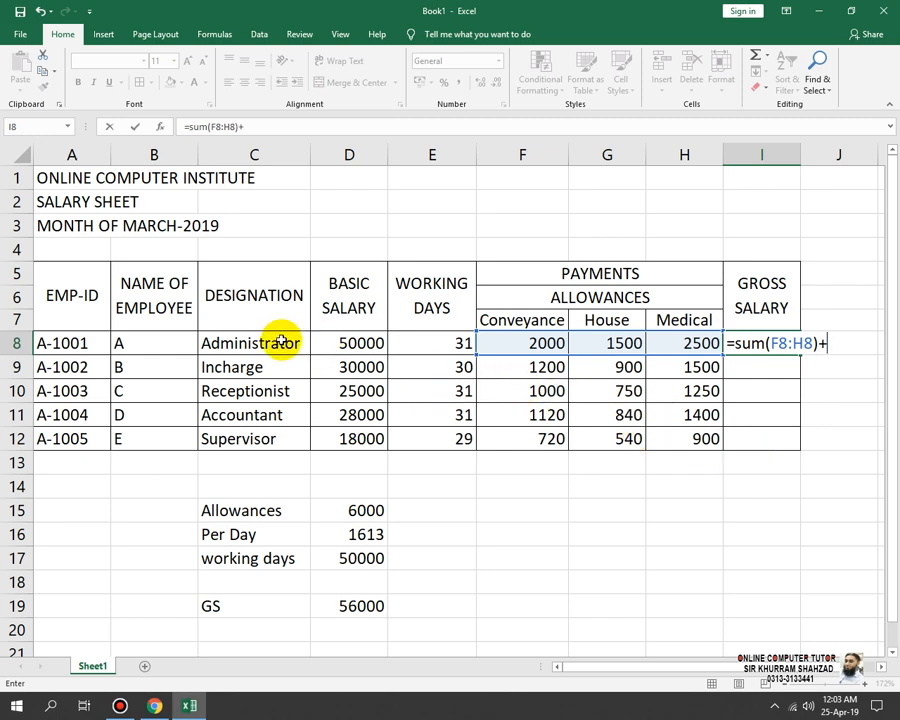
left_click(347, 350)
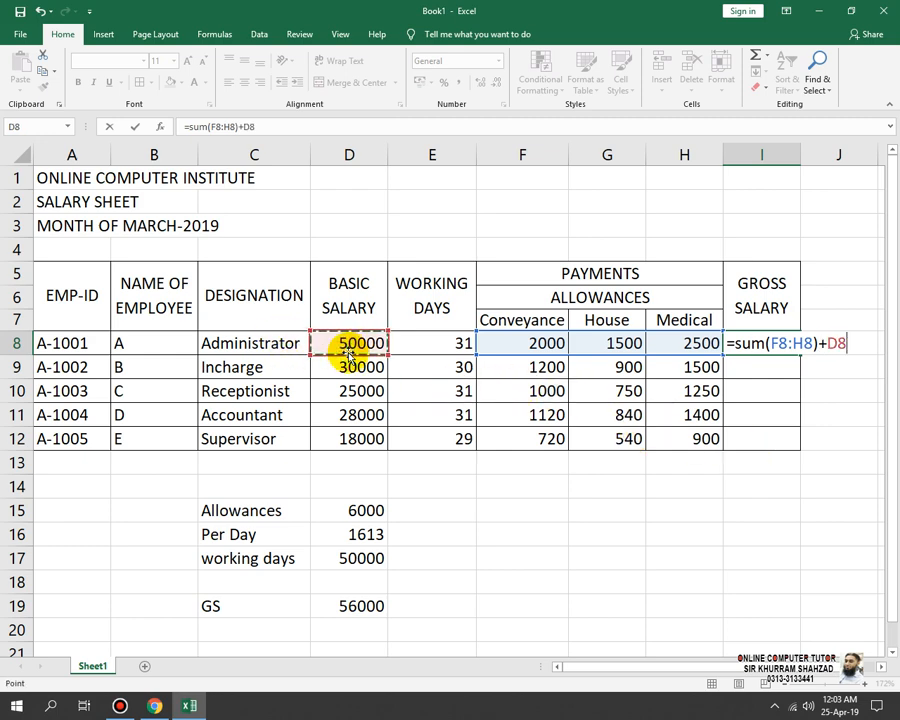
type("/31*")
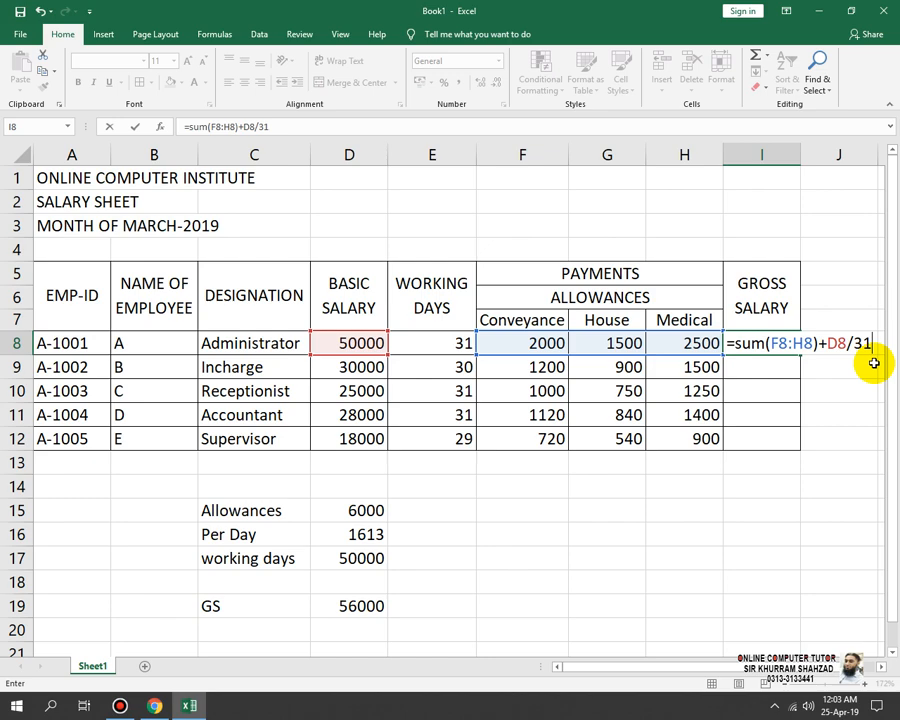
left_click(449, 342)
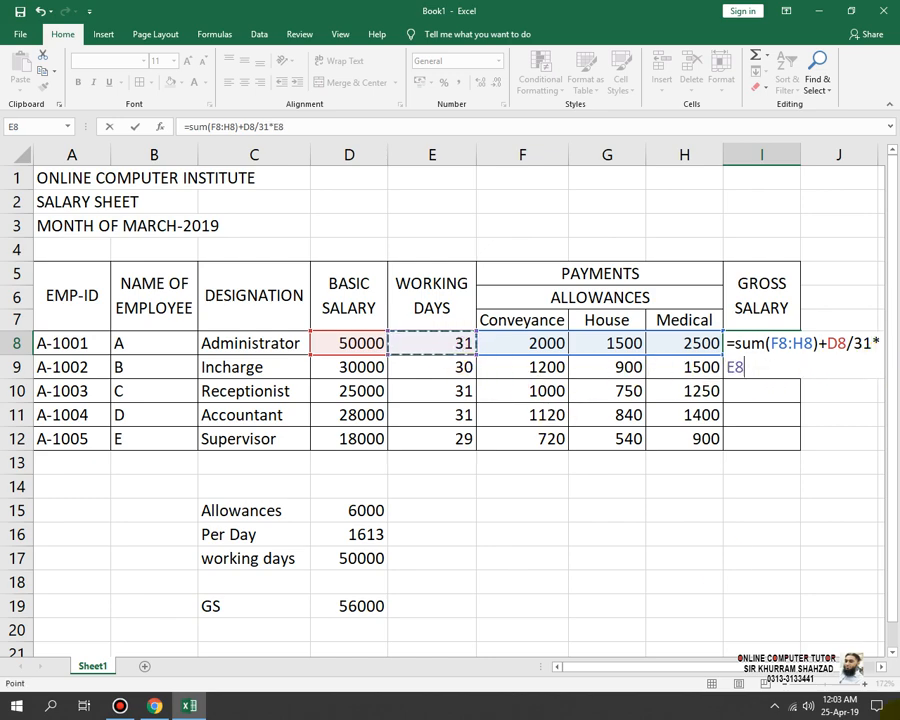
key("Return")
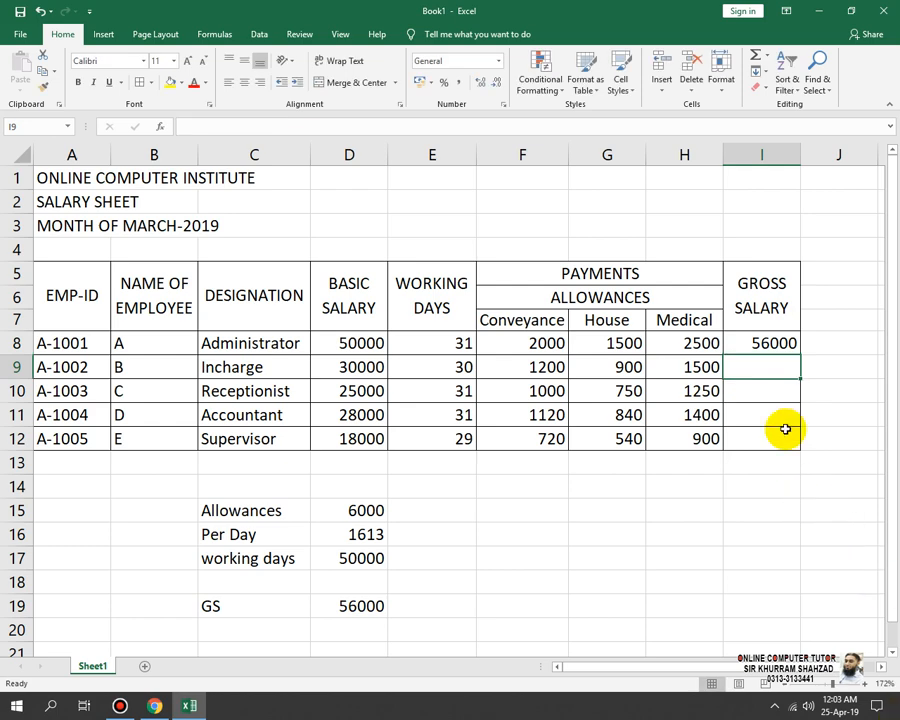
- Copy the gross salary formula from I8 down to I12 and display the results without decimals
left_click(770, 343)
left_click_drag(801, 368, 818, 460)
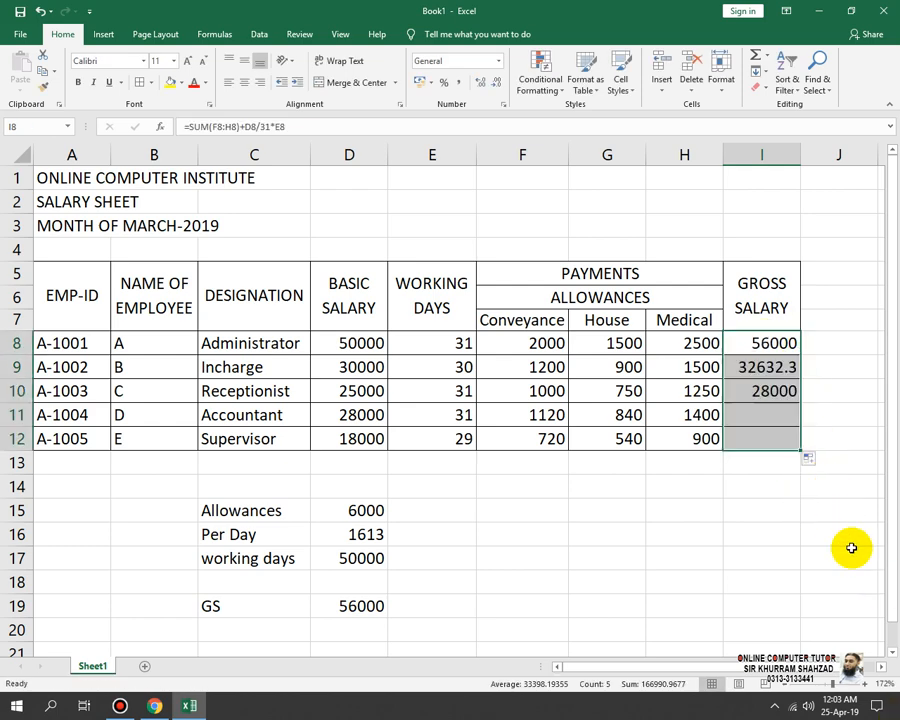
left_click(492, 82)
left_click(792, 433)
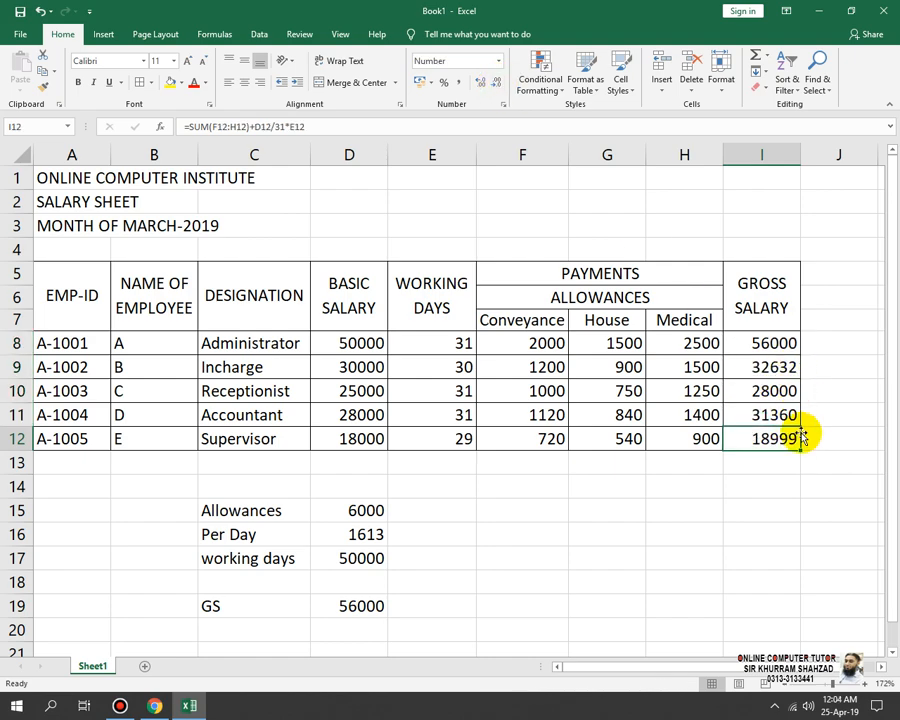
left_click(450, 442)
left_click(771, 442)
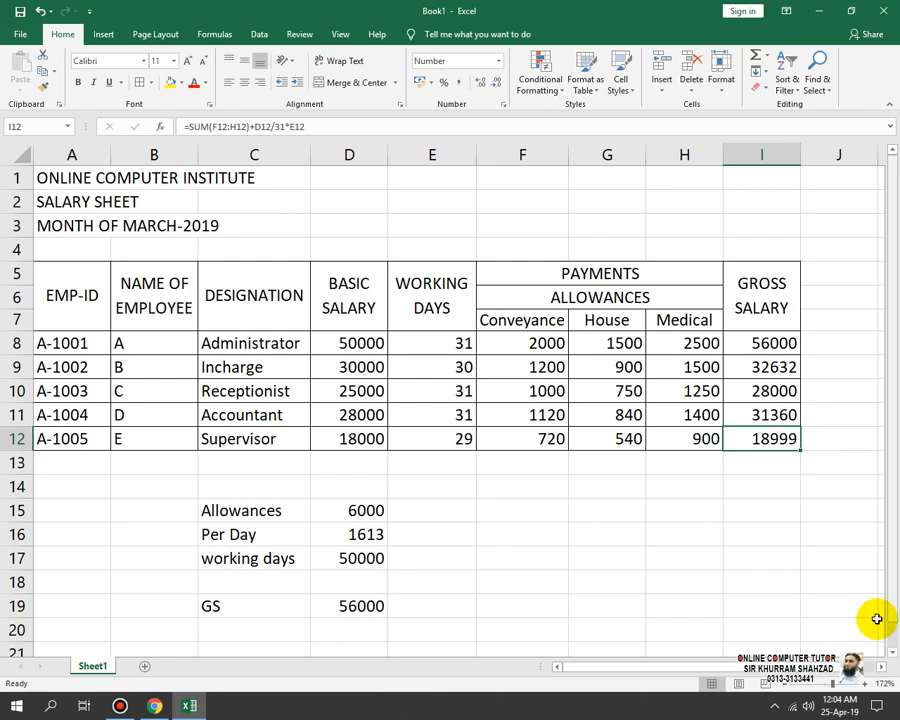
left_click(881, 667)
left_click(881, 667)
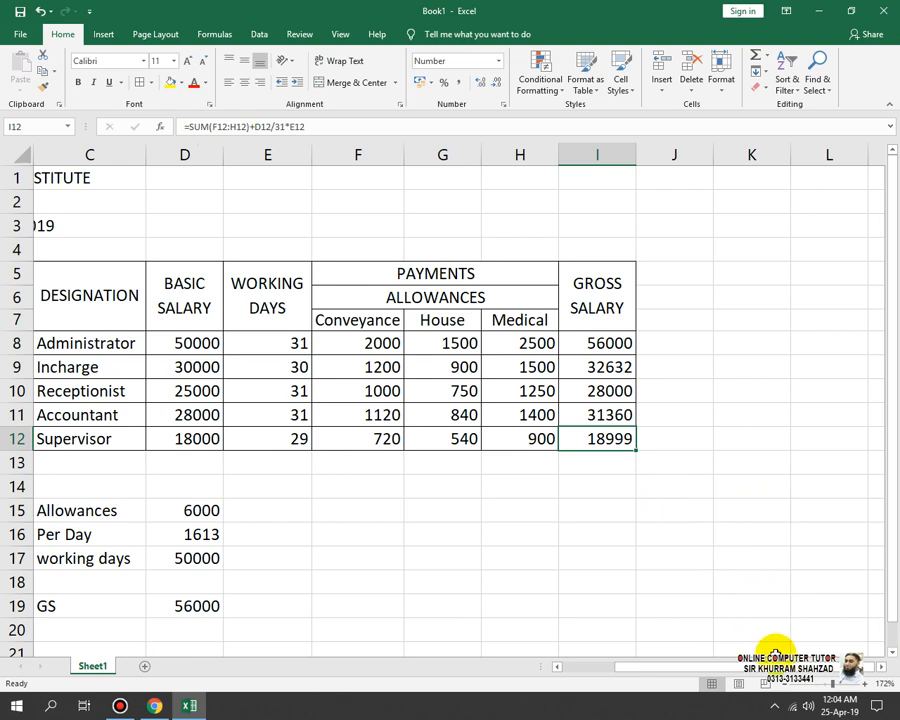
scroll(714, 650, "left", 2)
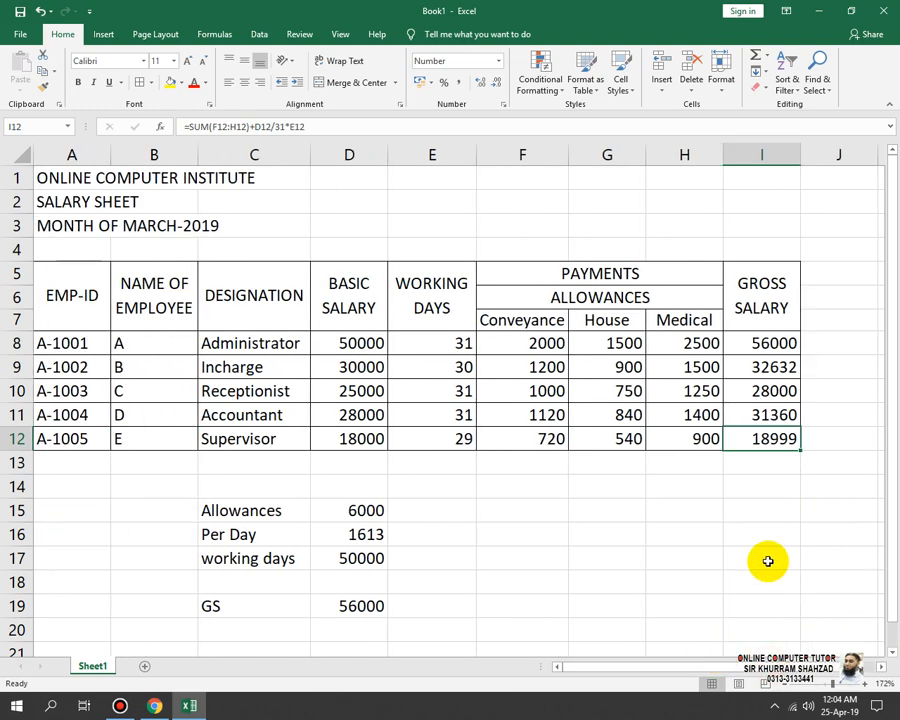
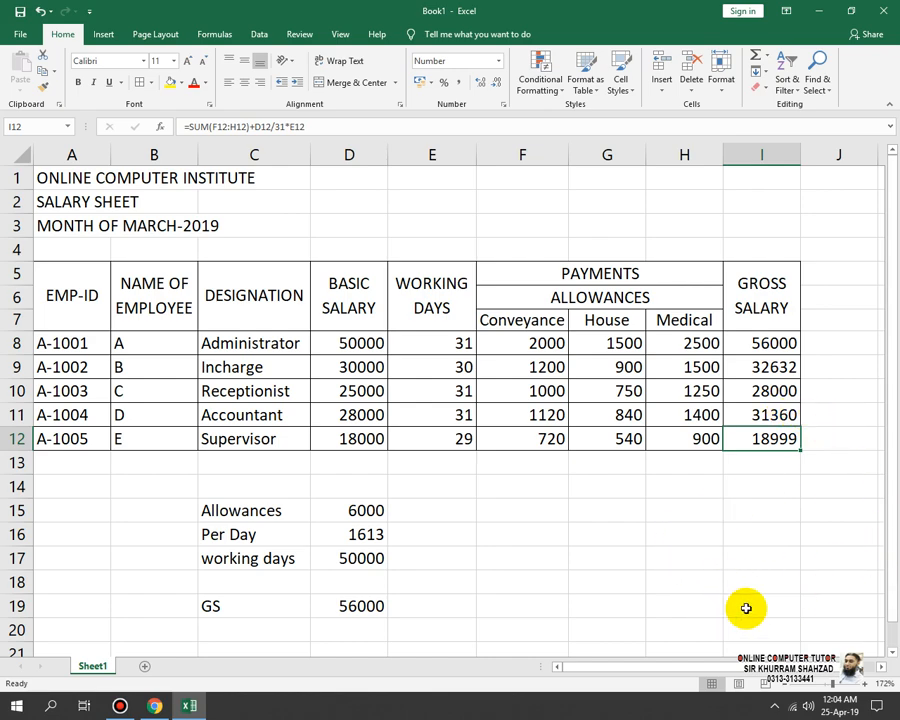
- Enter the heading DEDUCTIONS in capitals in J5, next to the gross salary column
left_click_drag(665, 671, 742, 666)
left_click(748, 267)
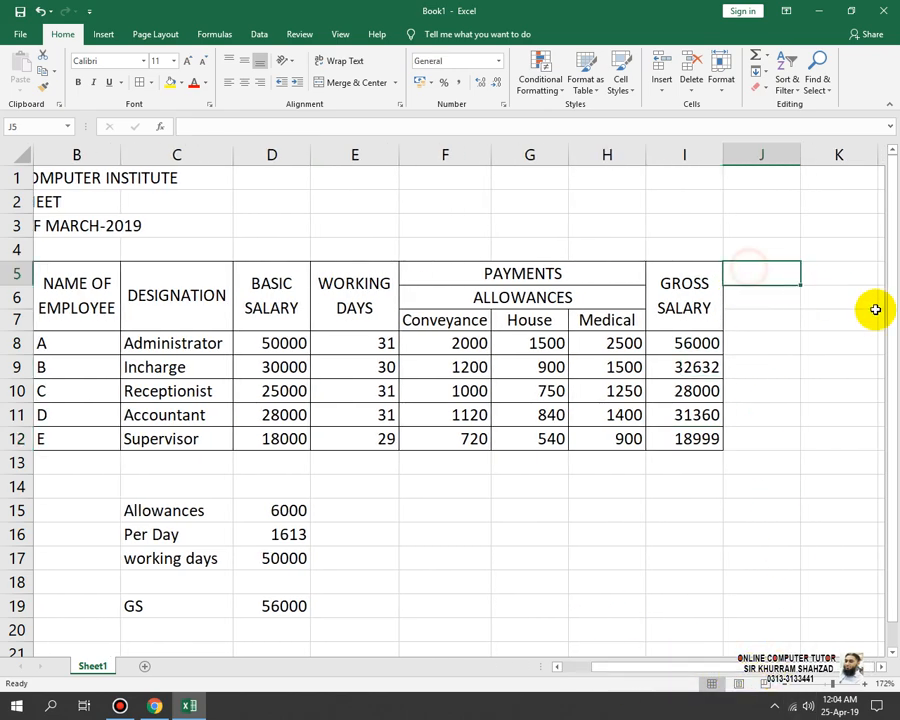
type("deductions")
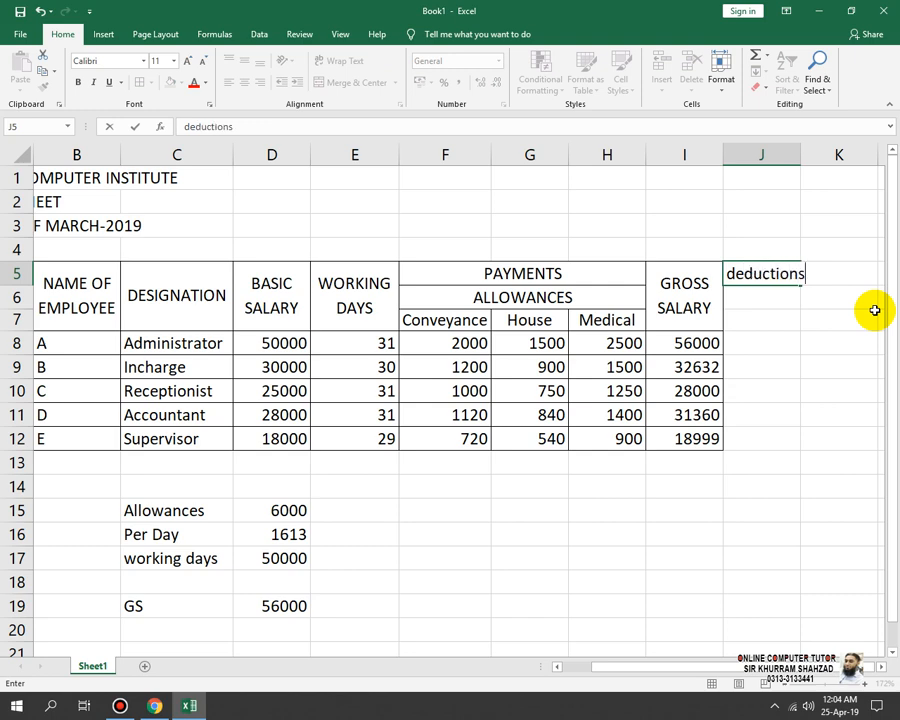
key("Return")
key("Up")
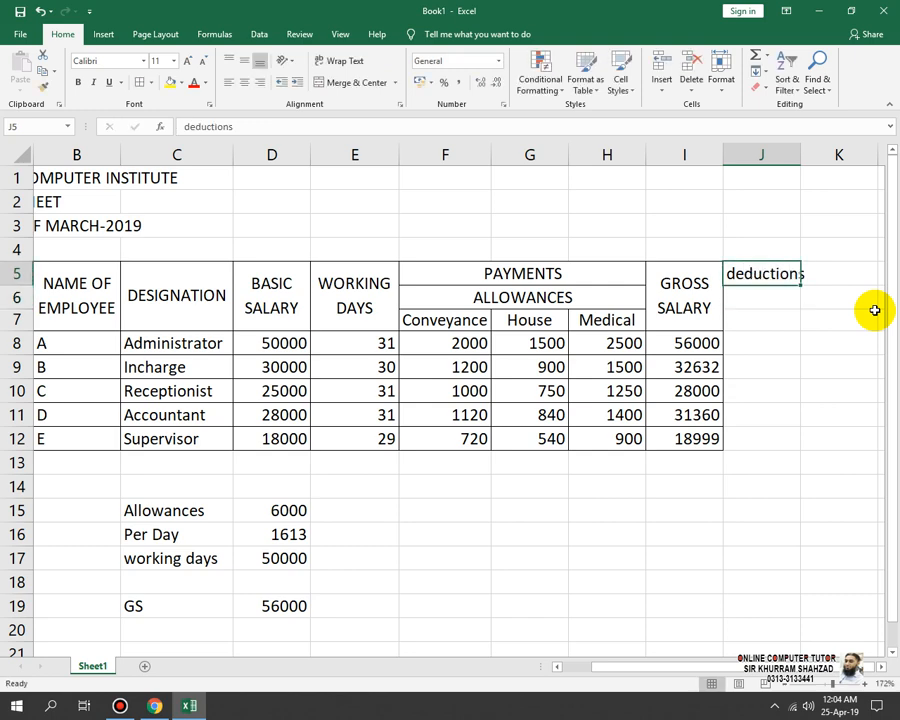
type("DEDU")
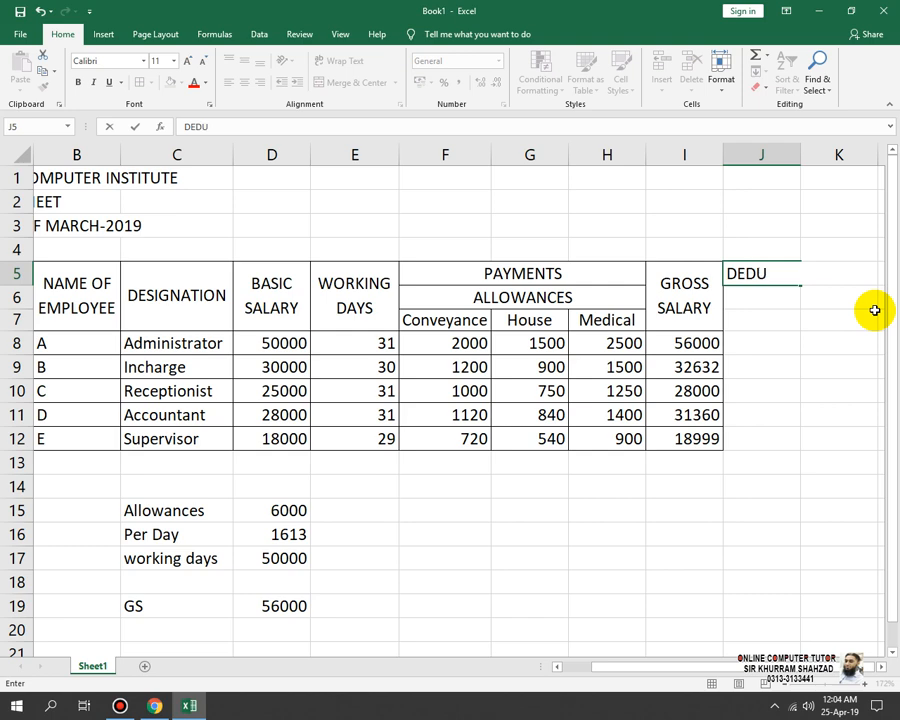
type("CTIONS")
key("Return")
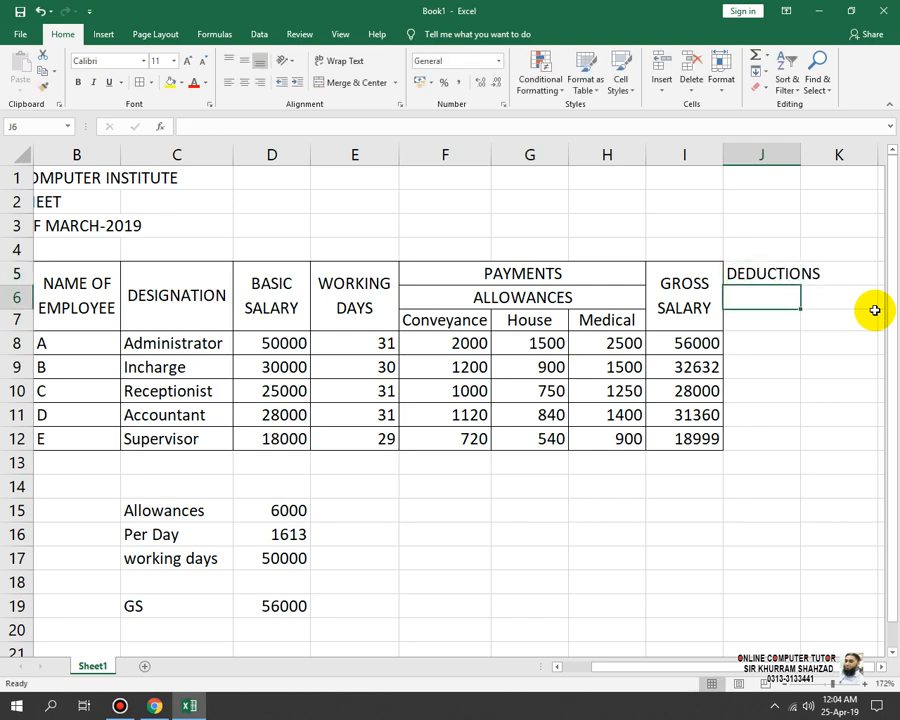
- Enter the deduction column headings INCOME TAX, PF and EOBI in J6, K6 and L6
key("Right")
key("Up")
key("Down")
key("Left")
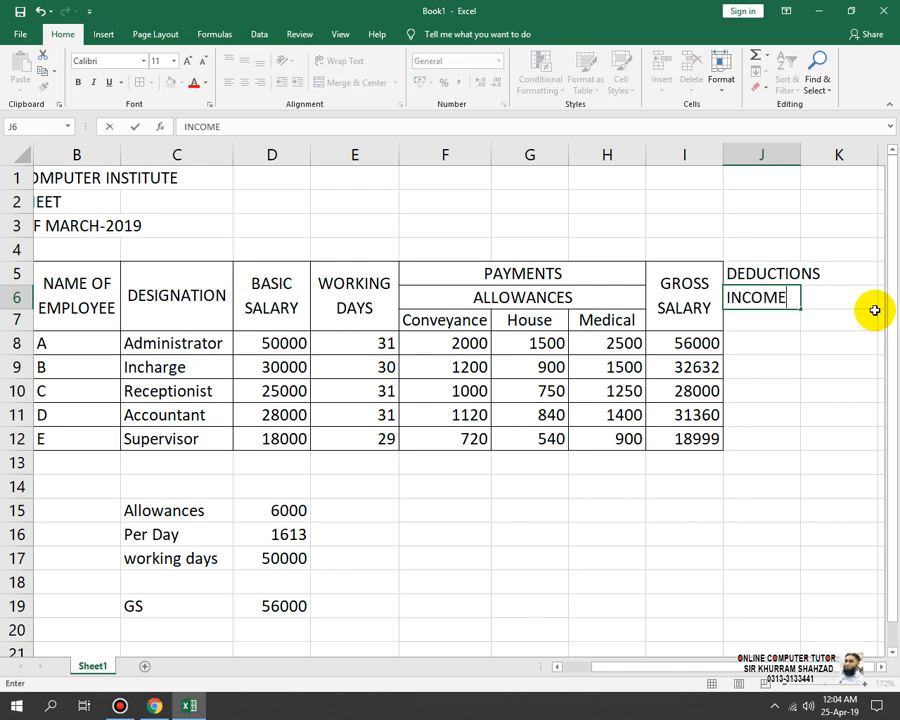
key("Return")
key("Up")
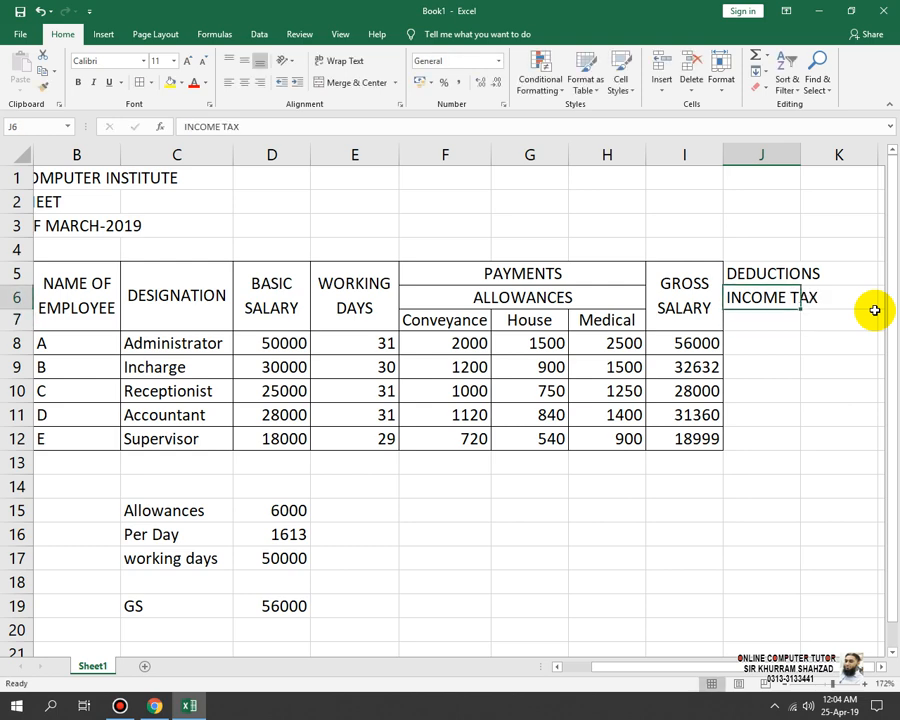
key("Right")
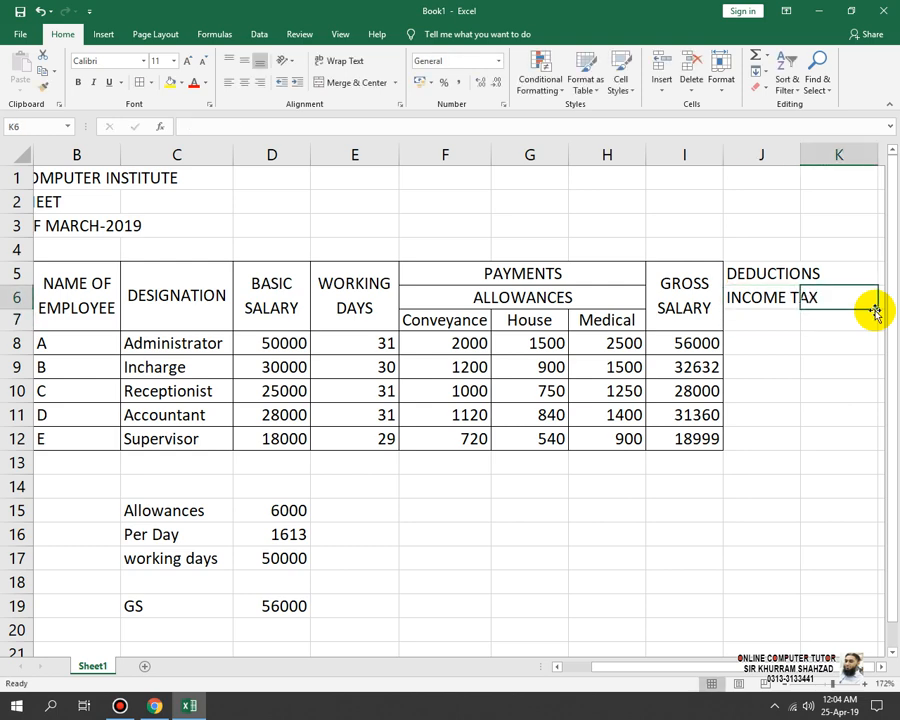
type("PF")
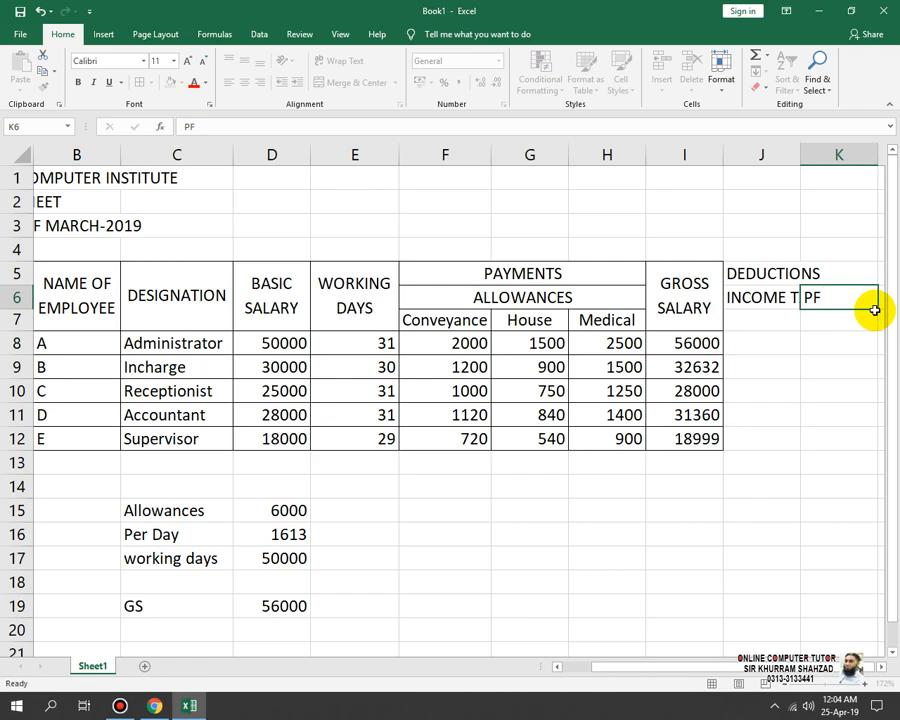
key("Right")
type("EO")
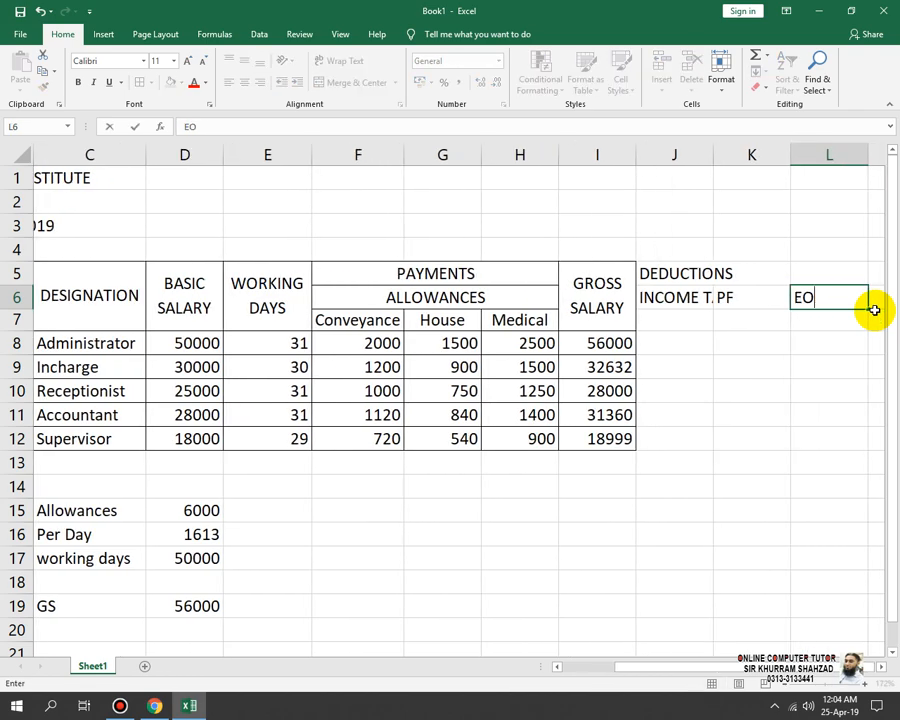
key("Right")
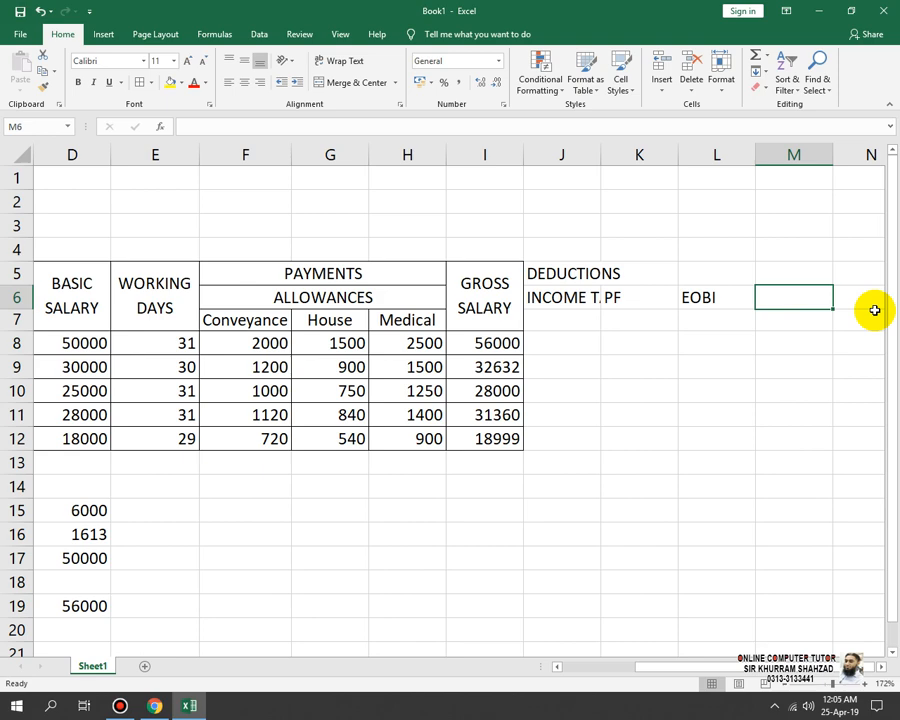
- Enter the column heading ADVANCE SALARY in M6
type("SALA")
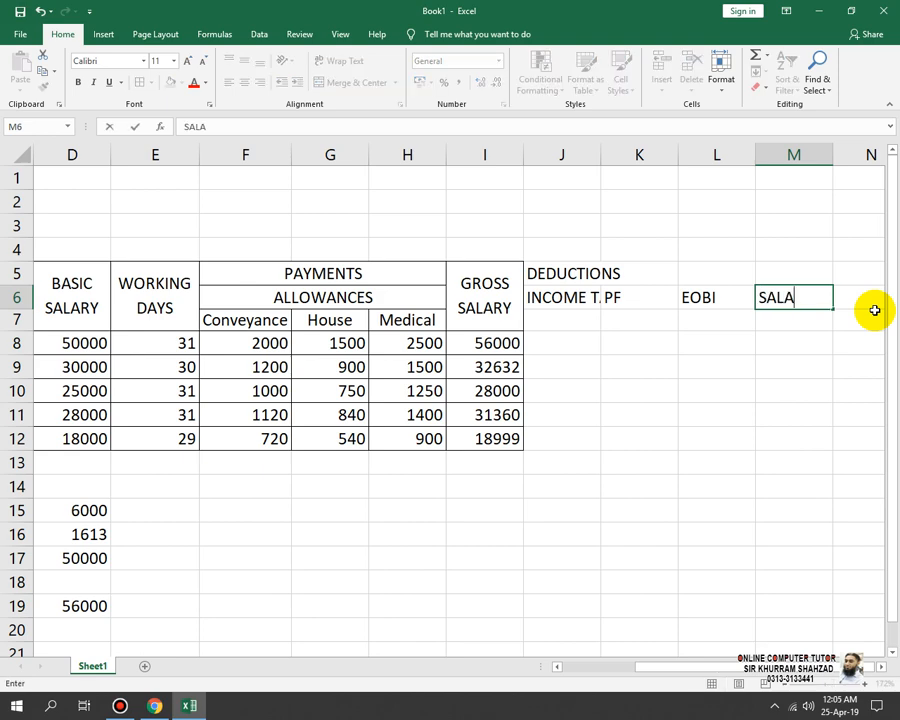
key("BackSpace")
key("BackSpace")
key("BackSpace")
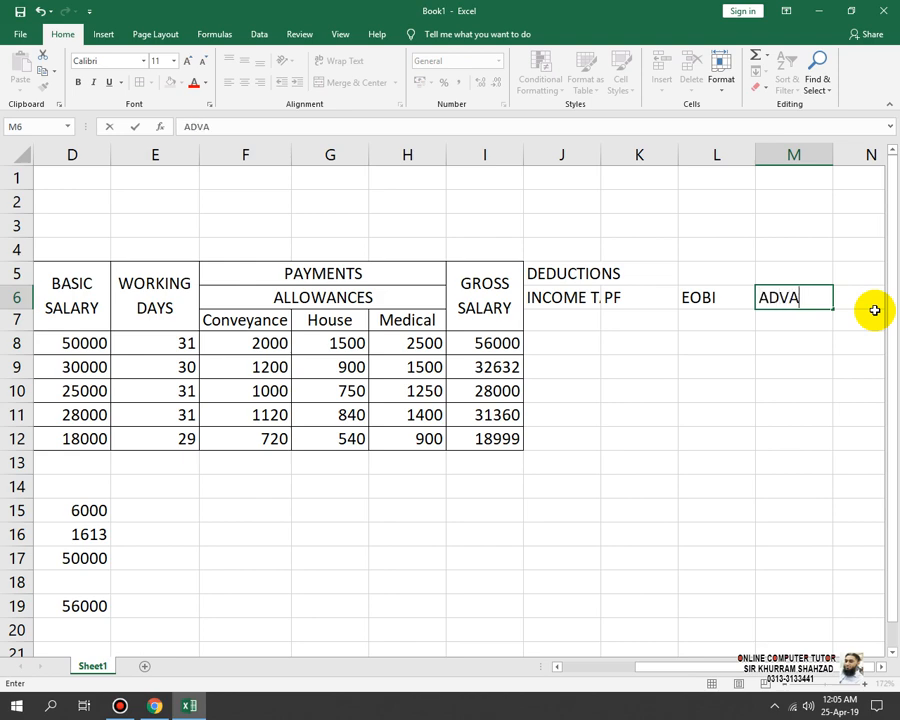
type("ALA")
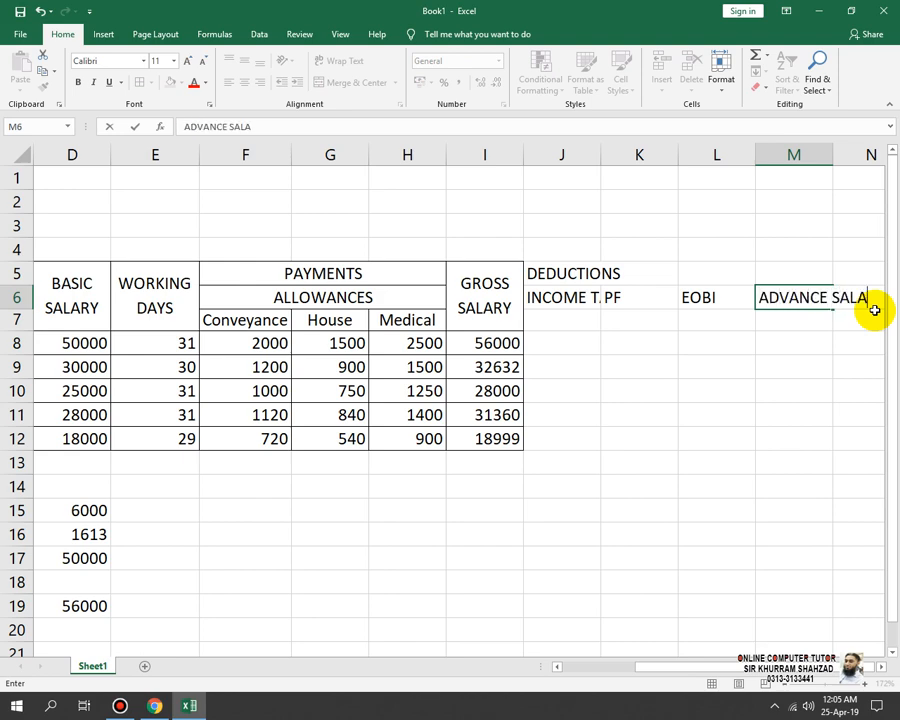
type("RY")
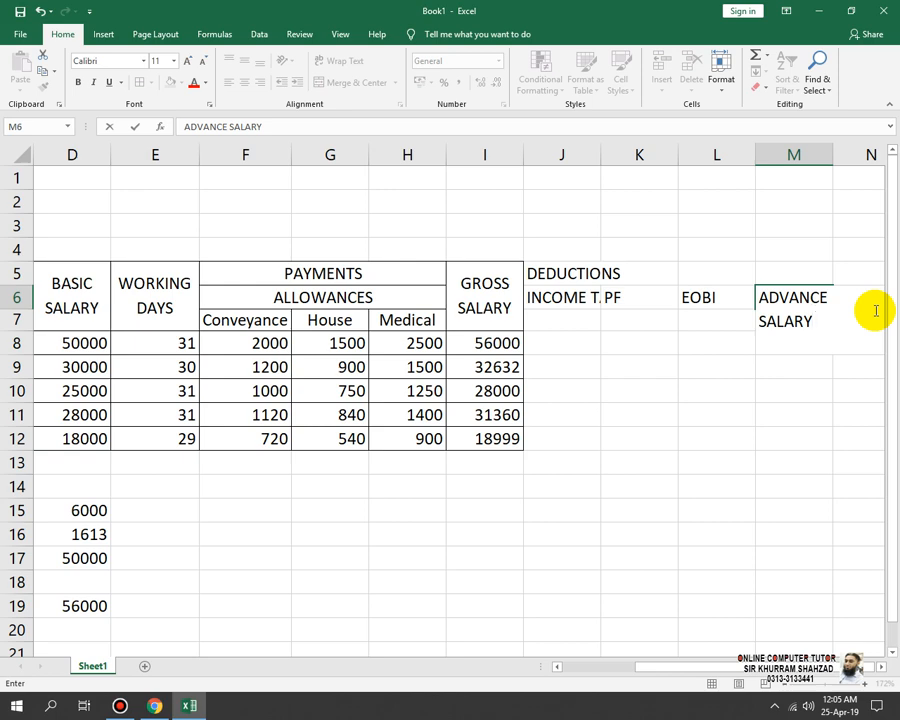
key("Tab")
- Enter the column heading TOTAL DEDUCTION in N6
type("t")
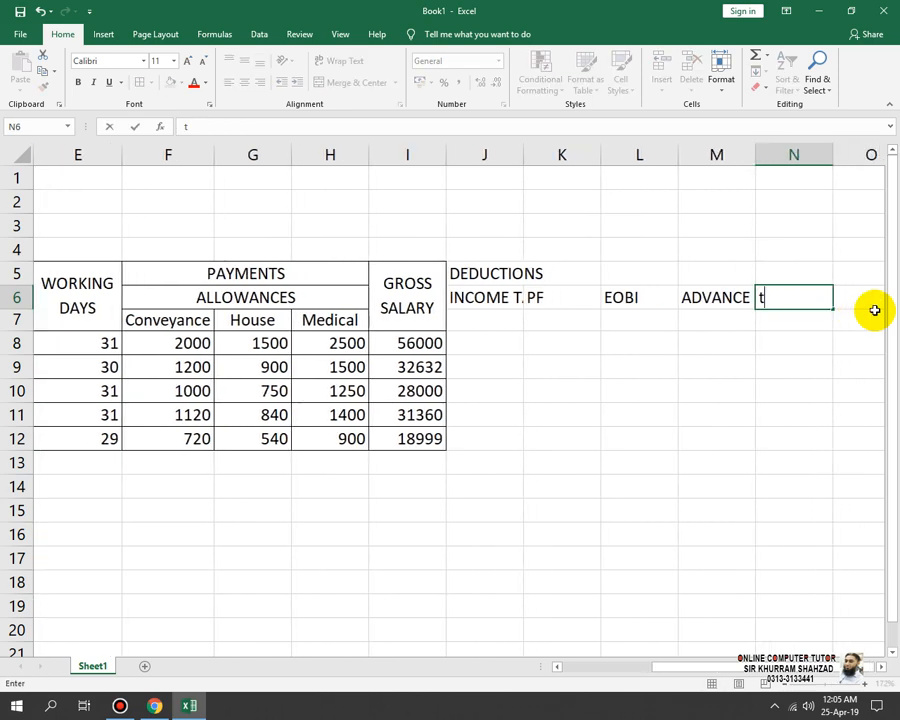
type("OTAL DE")
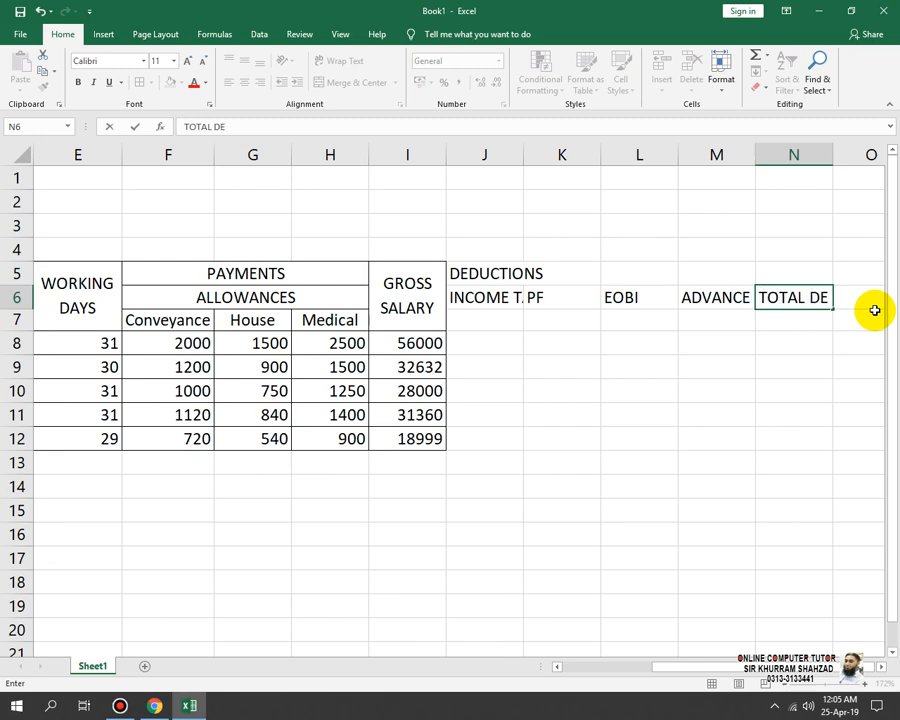
type("DUCTION")
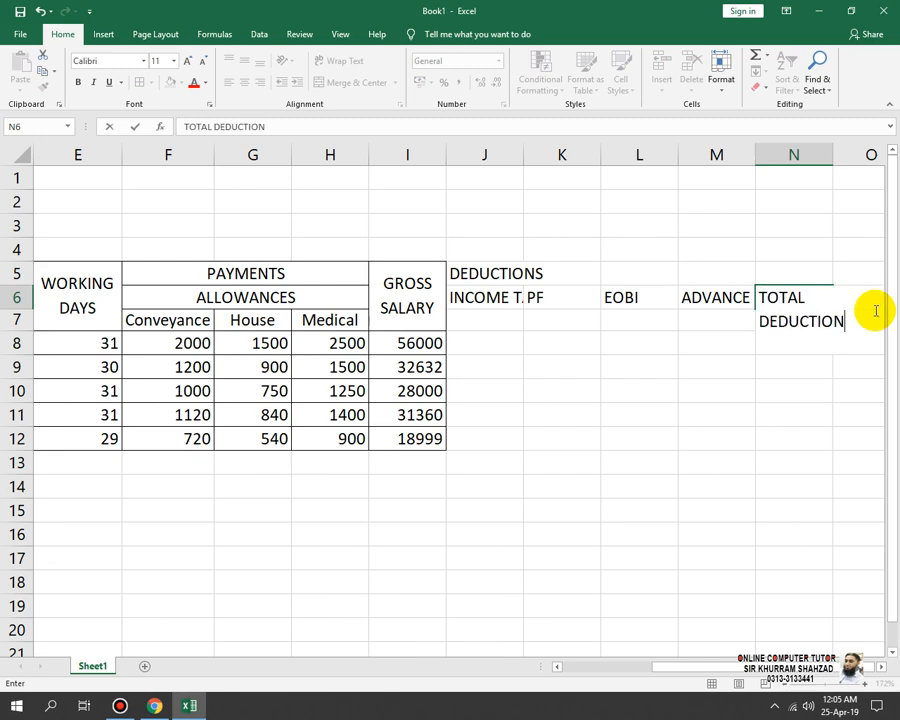
key("Return")
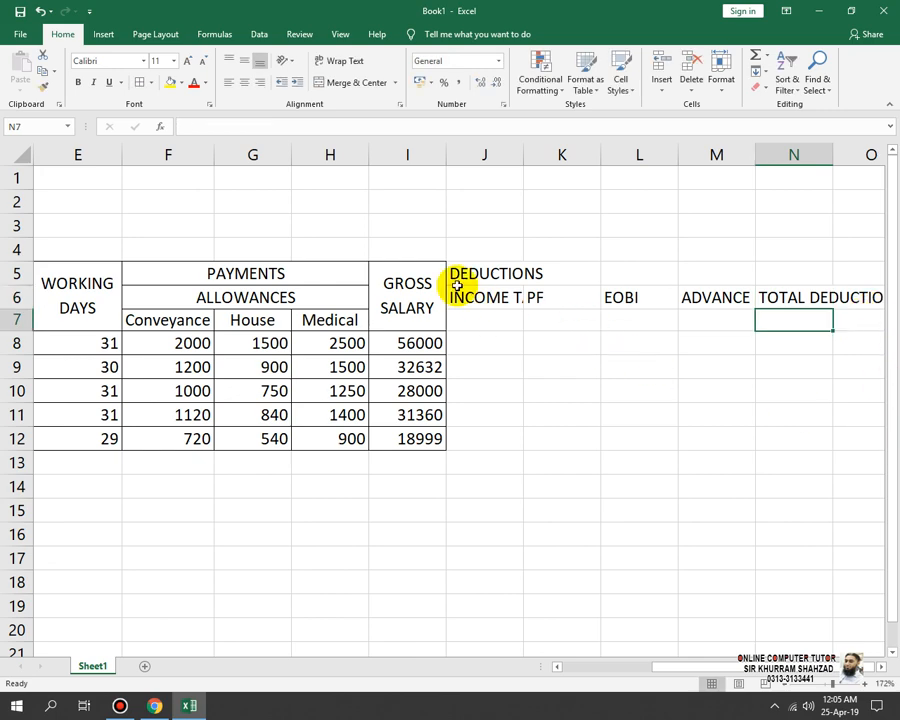
- Merge and center the DEDUCTIONS heading across J5:N5 and the INCOME TAX heading over J6:J7
left_click_drag(460, 273, 825, 276)
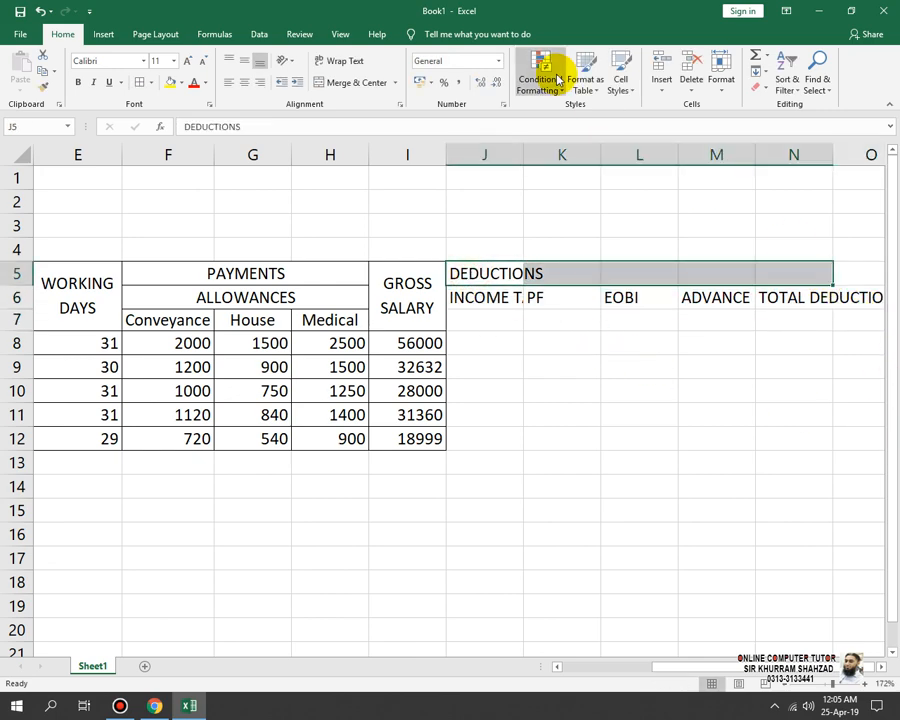
left_click(360, 82)
left_click(488, 295)
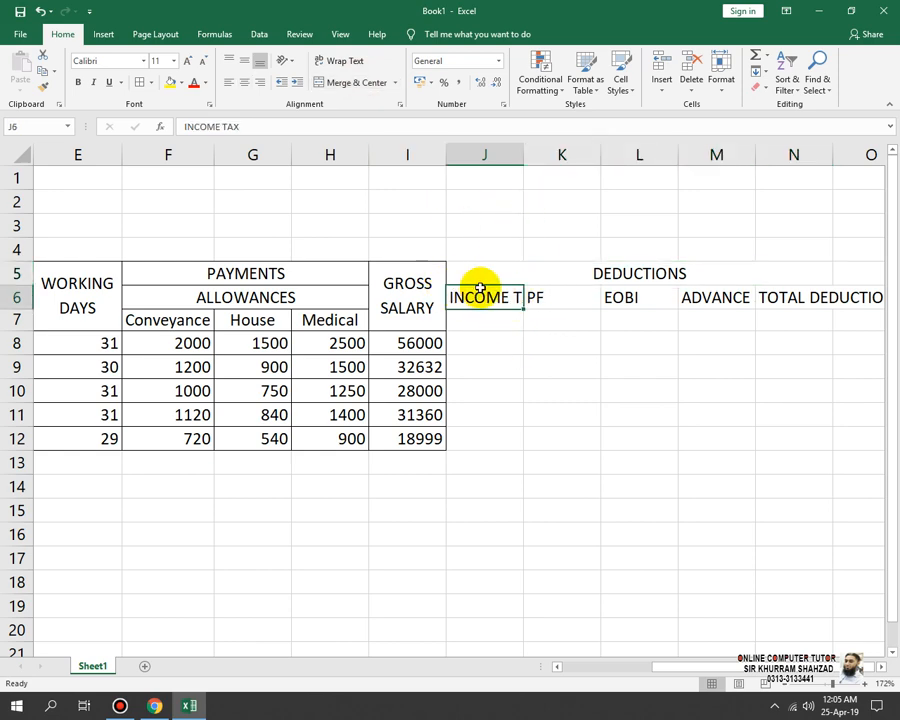
left_click_drag(476, 292, 480, 313)
left_click(360, 84)
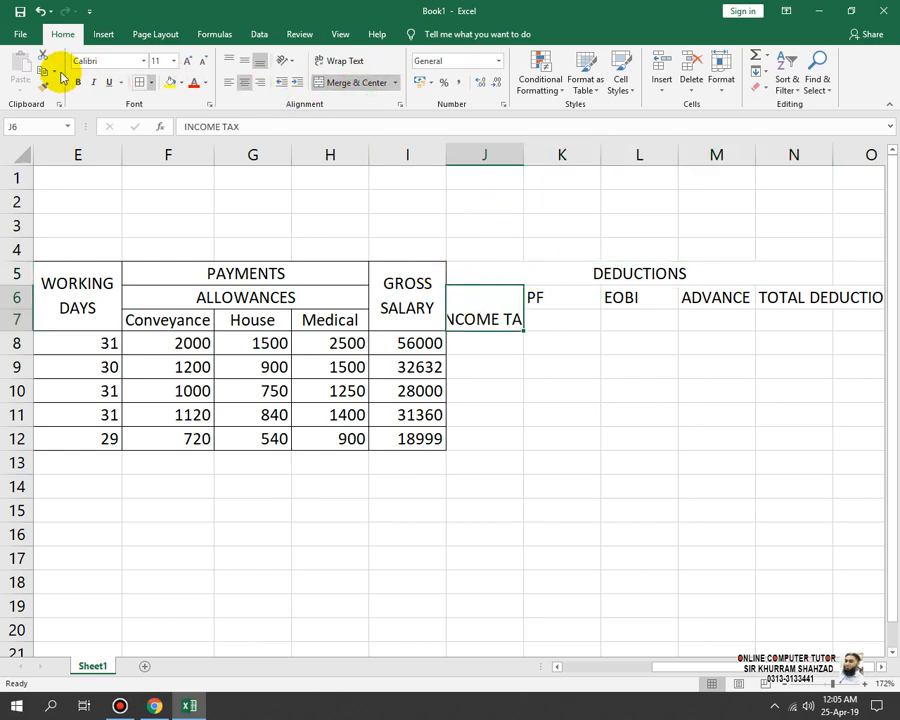
- Copy the merged INCOME TAX cell's formatting to the PF, EOBI, ADVANCE SALARY and TOTAL DEDUCTION headings in K6:N6
left_click(42, 86)
left_click(564, 298)
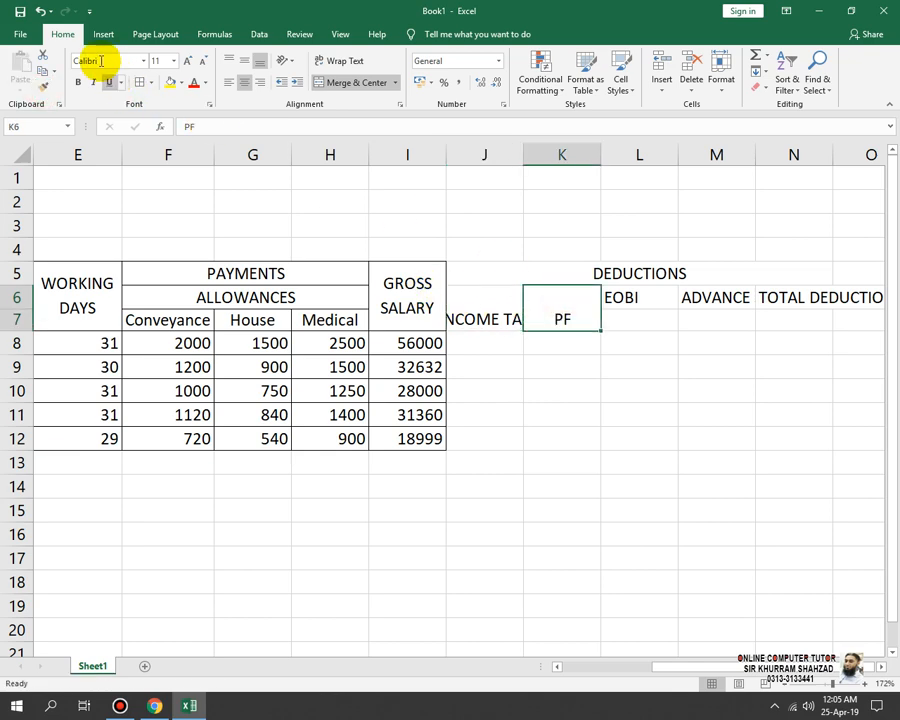
left_click(42, 86)
left_click(631, 297)
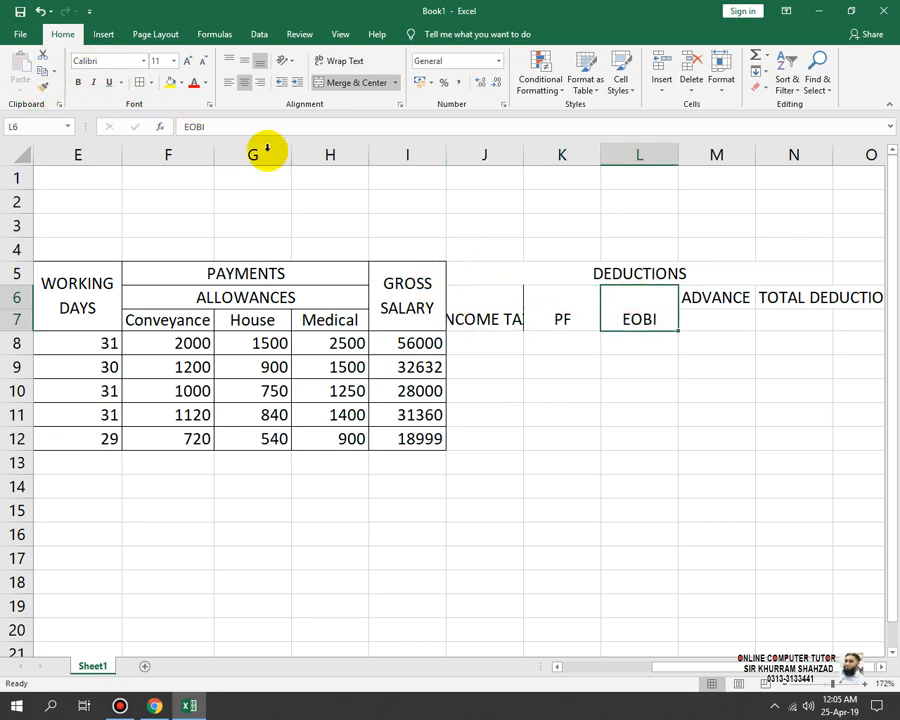
left_click(42, 86)
left_click(725, 300)
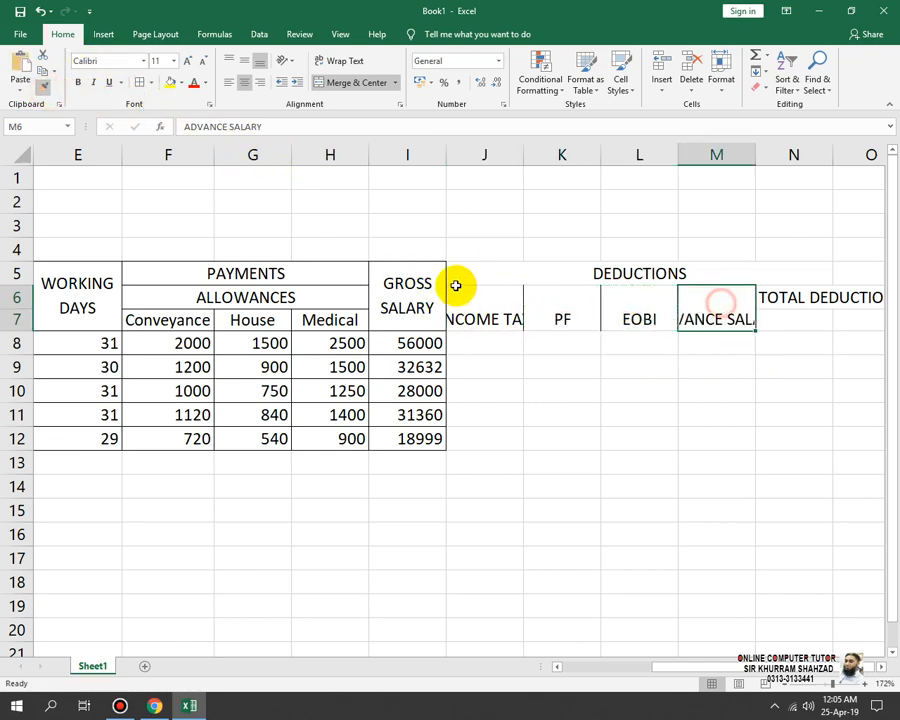
left_click(42, 86)
left_click(793, 297)
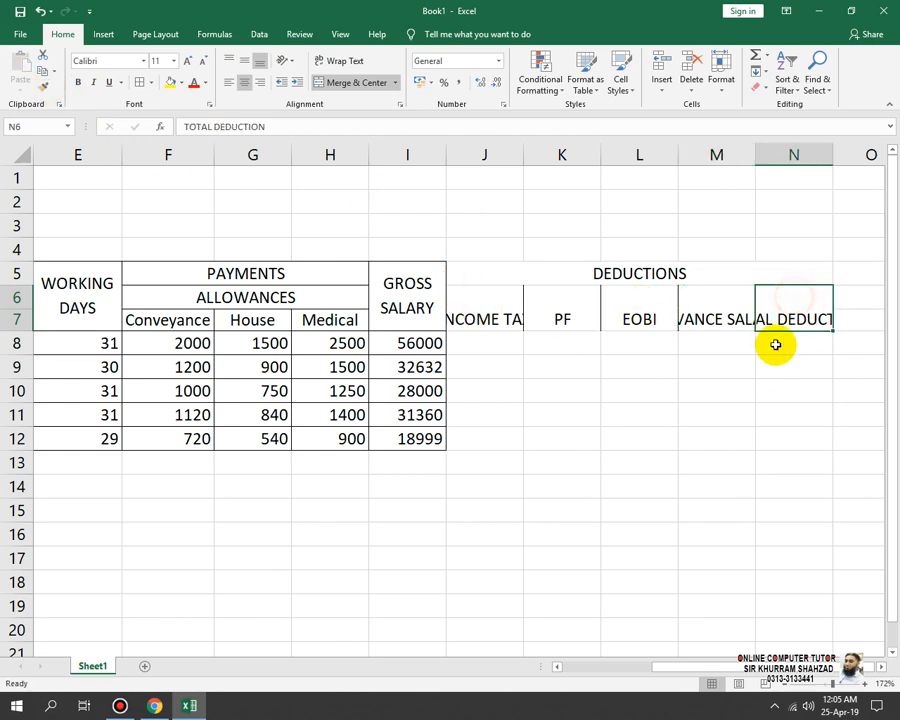
- Align the deduction column headings in J6:N7 to the vertical middle and wrap their text
left_click_drag(478, 307, 773, 318)
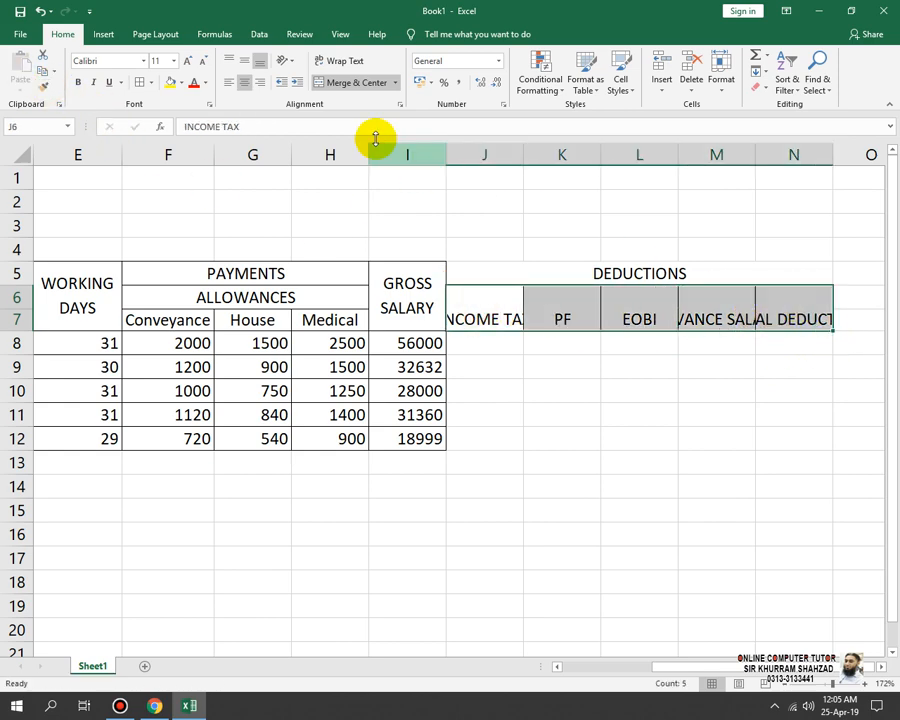
left_click(244, 66)
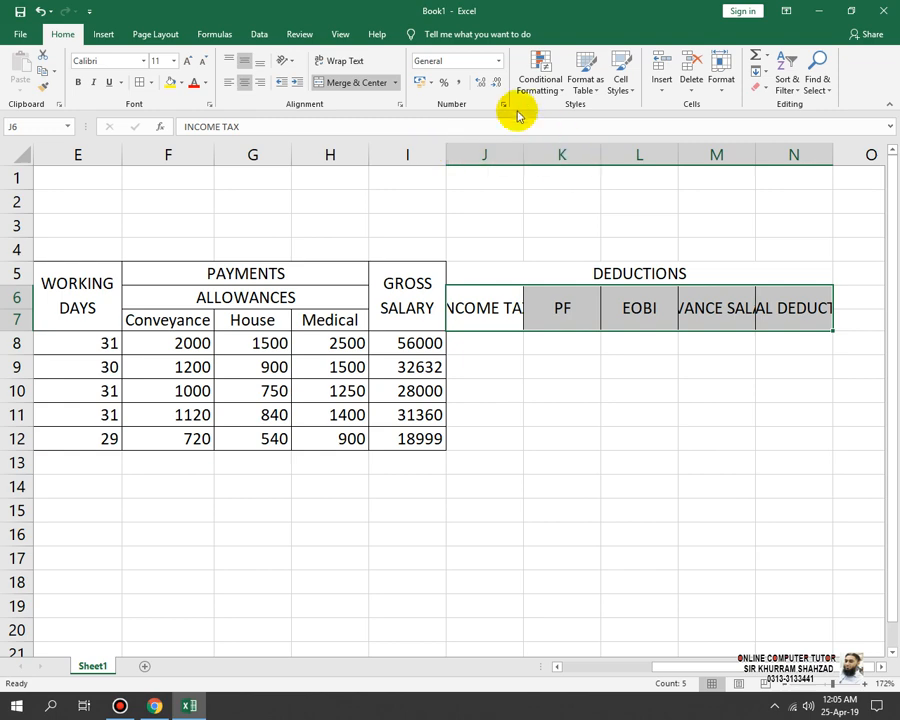
left_click(330, 61)
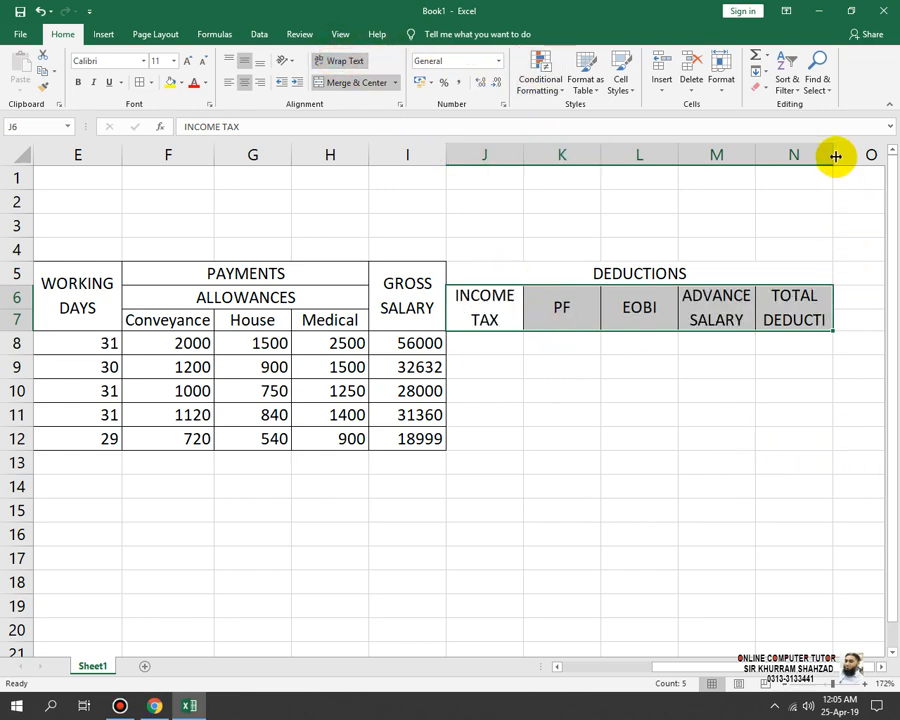
- Widen column N to fit the TOTAL DEDUCTION heading and narrow the PF and EOBI columns K and L
left_click_drag(833, 158, 855, 158)
left_click(650, 440)
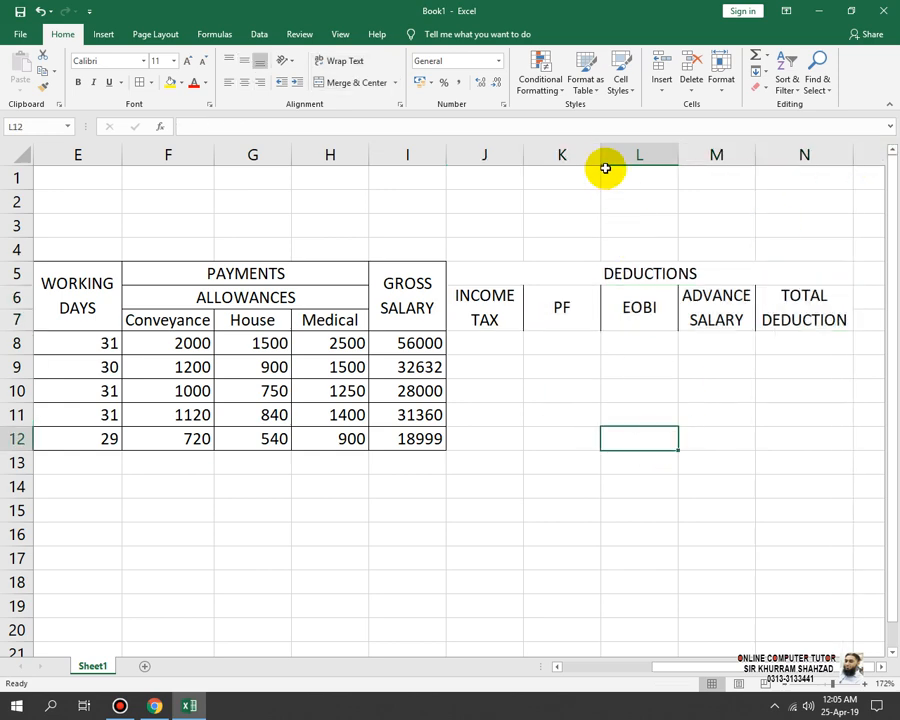
left_click_drag(601, 157, 577, 155)
mouse_move(629, 155)
left_mouse_down()
mouse_move(663, 153)
mouse_move(646, 152)
left_mouse_up()
- Apply all borders to the deductions section J5:N12
left_click_drag(793, 268, 494, 438)
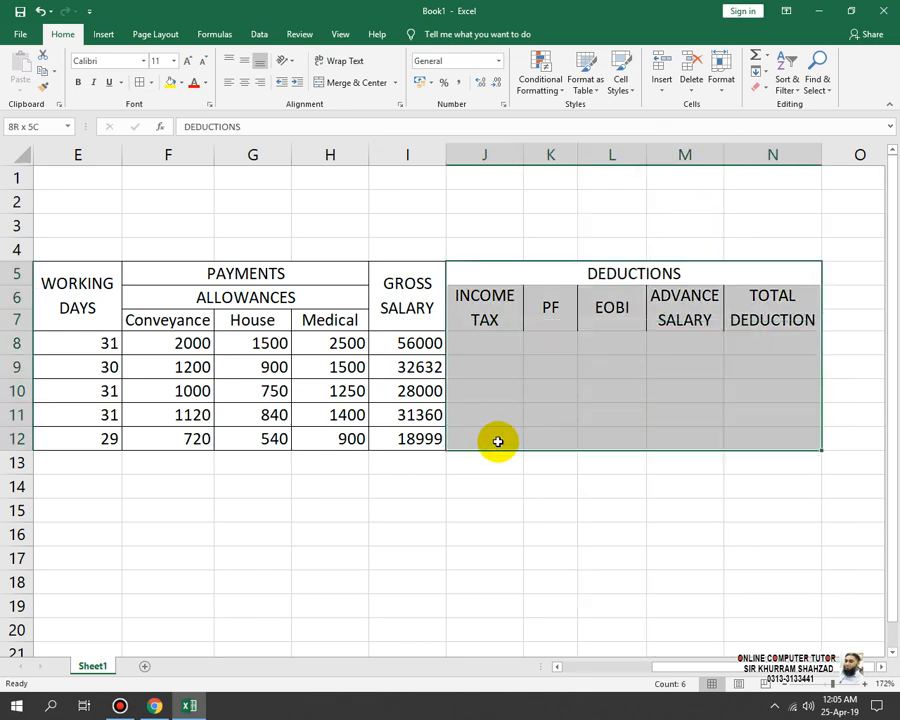
left_click(140, 86)
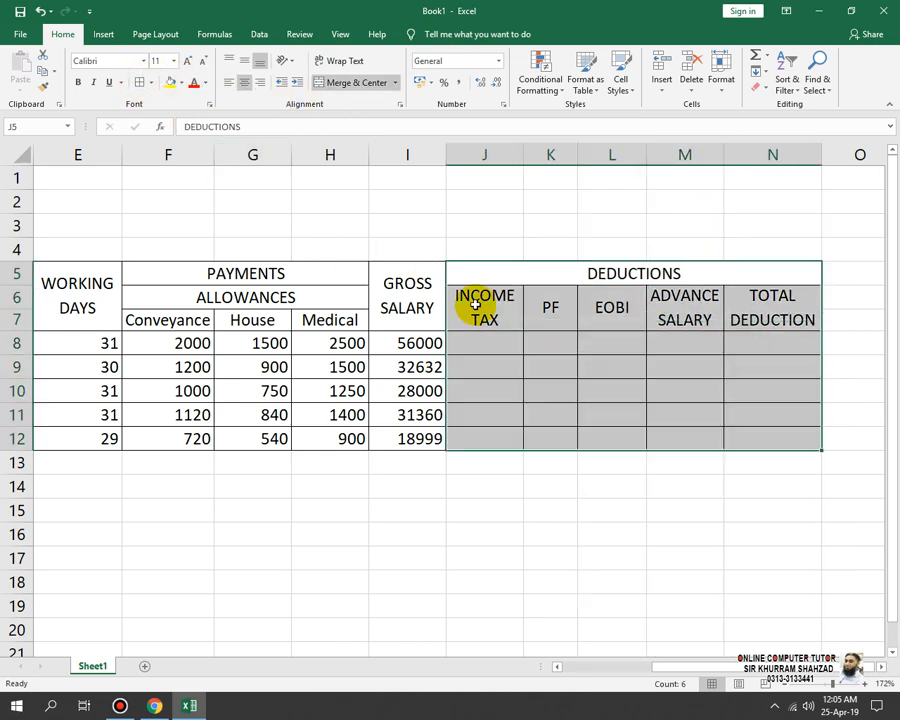
left_click(514, 384)
left_click(493, 348)
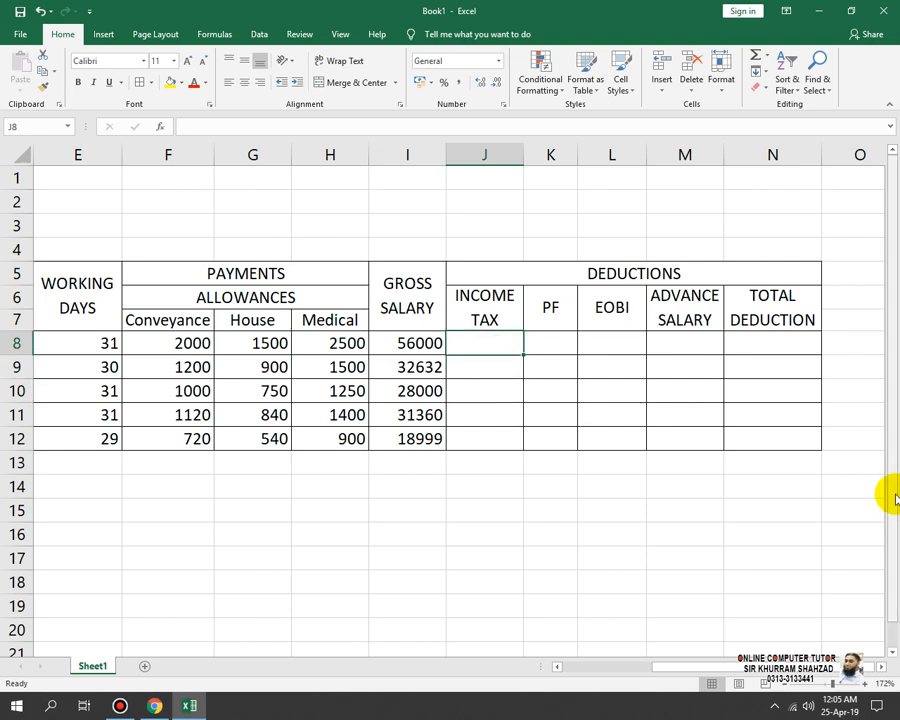
- Enter the label Per Year in G15, below the salary table
key("Down")
key("Down")
key("Down")
key("Down")
key("Down")
key("Down")
key("Left")
key("Left")
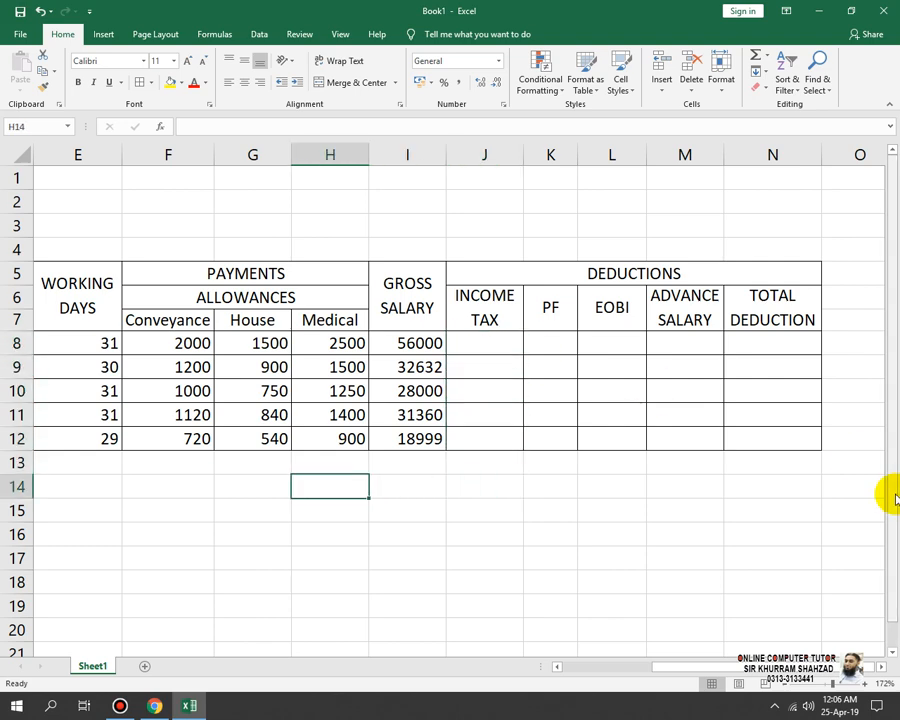
key("Down")
key("Left")
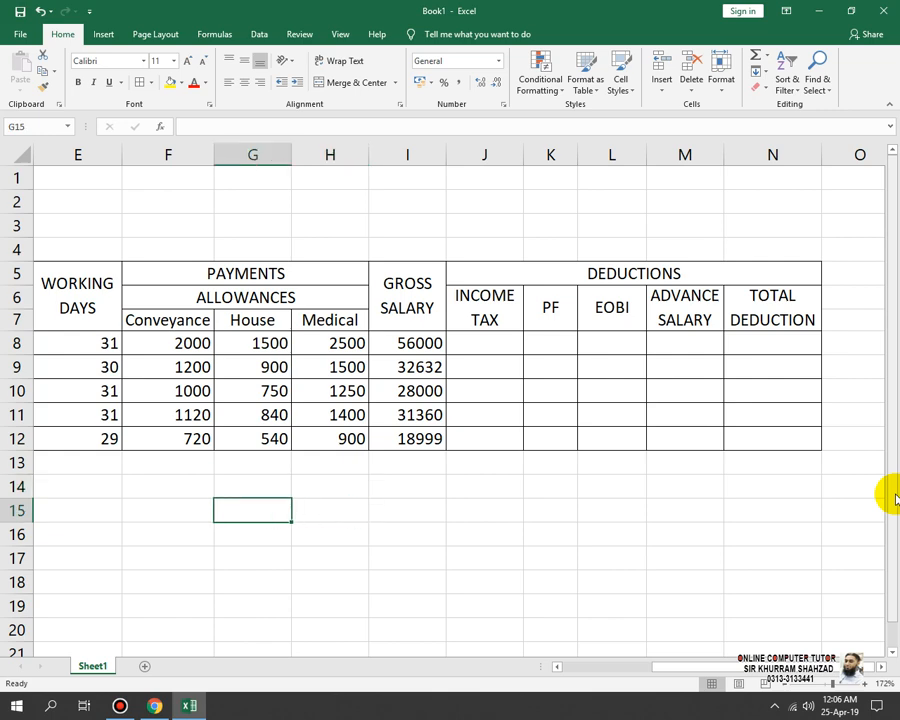
type("pER ")
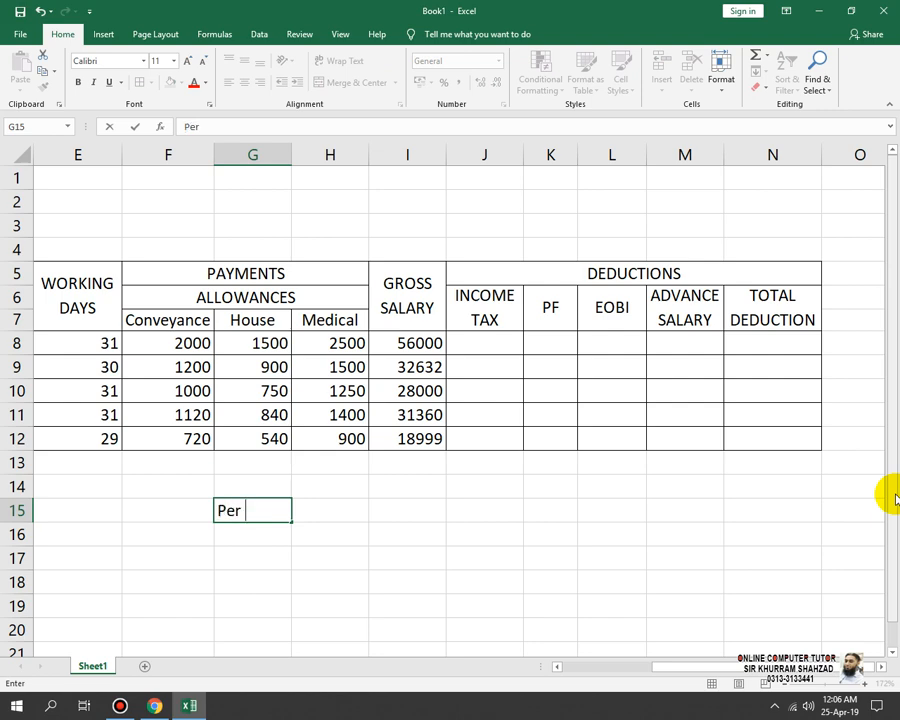
type("Year")
key("ctrl+Return")
- Enter 450000 as the yearly amount in H15
key("Right")
type("450")
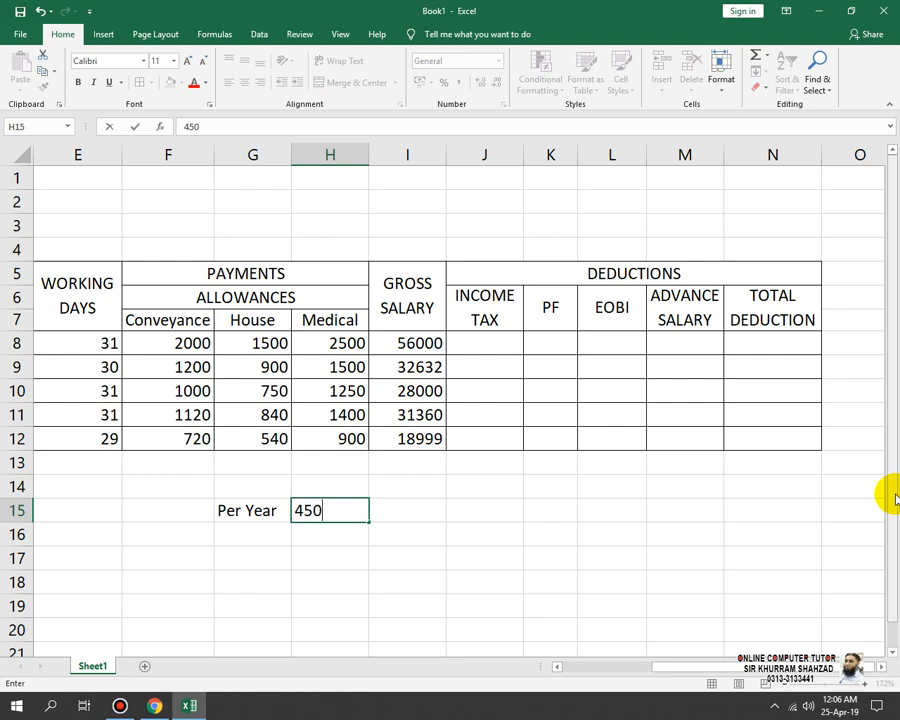
type("000")
key("Return")
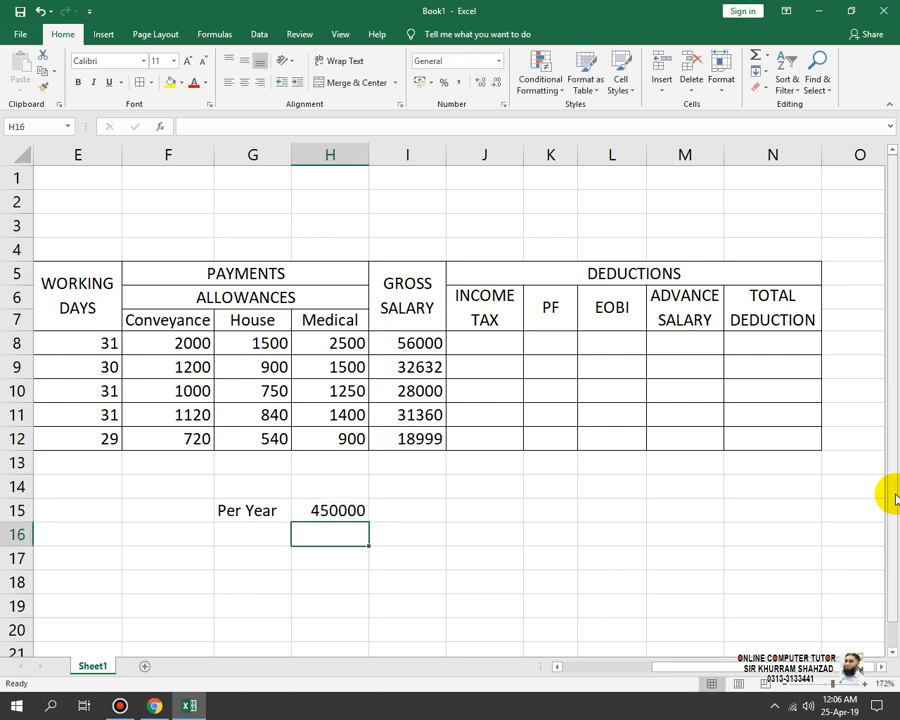
key("Up")
key("Right")
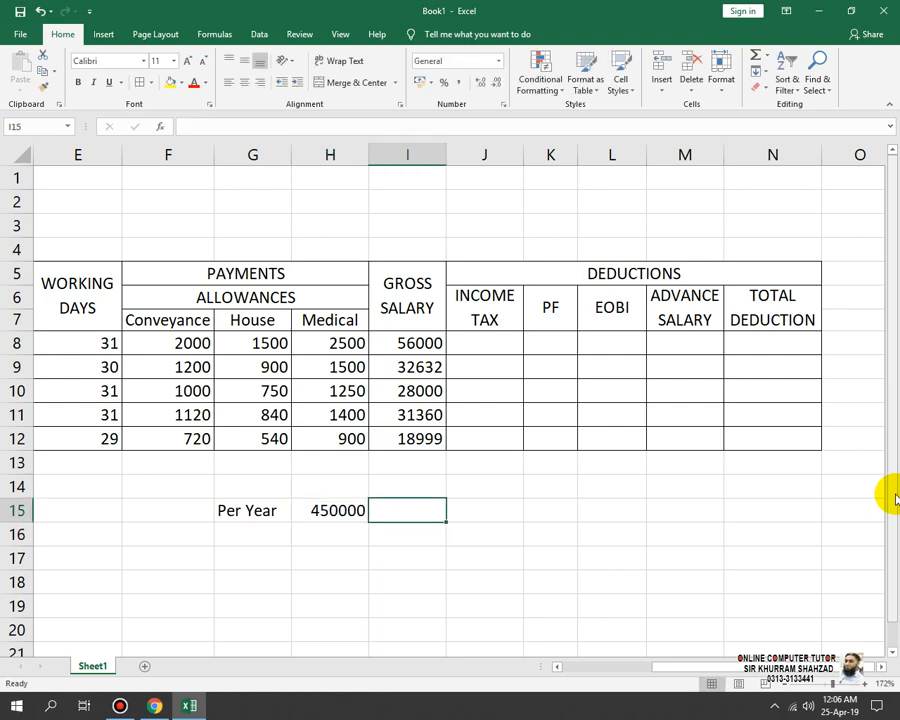
key("Left")
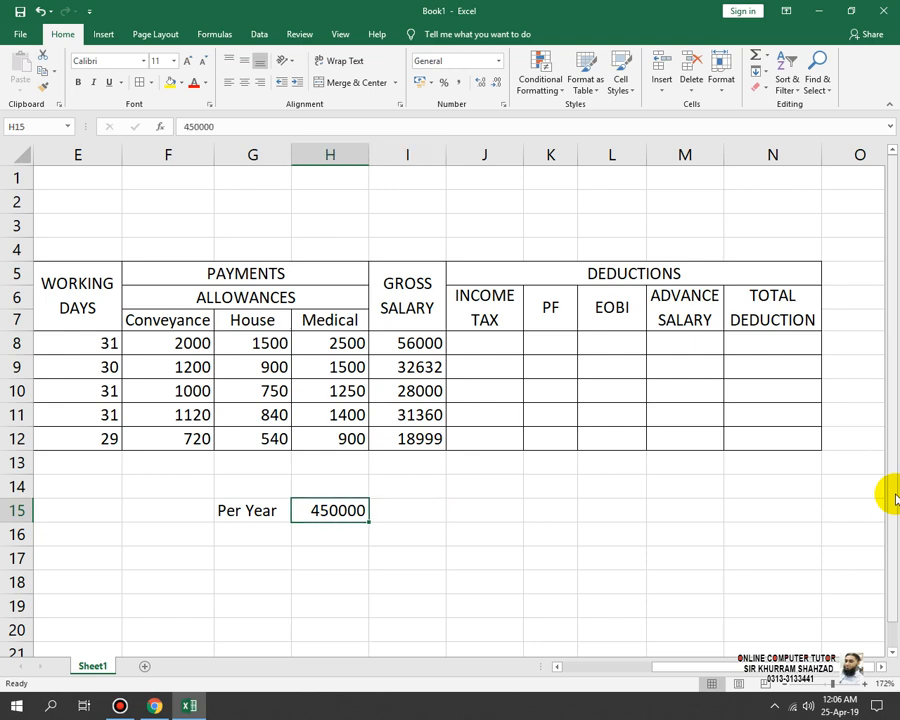
- Enter the label Per Month in G16, under the Per Year label
key("Down")
key("Left")
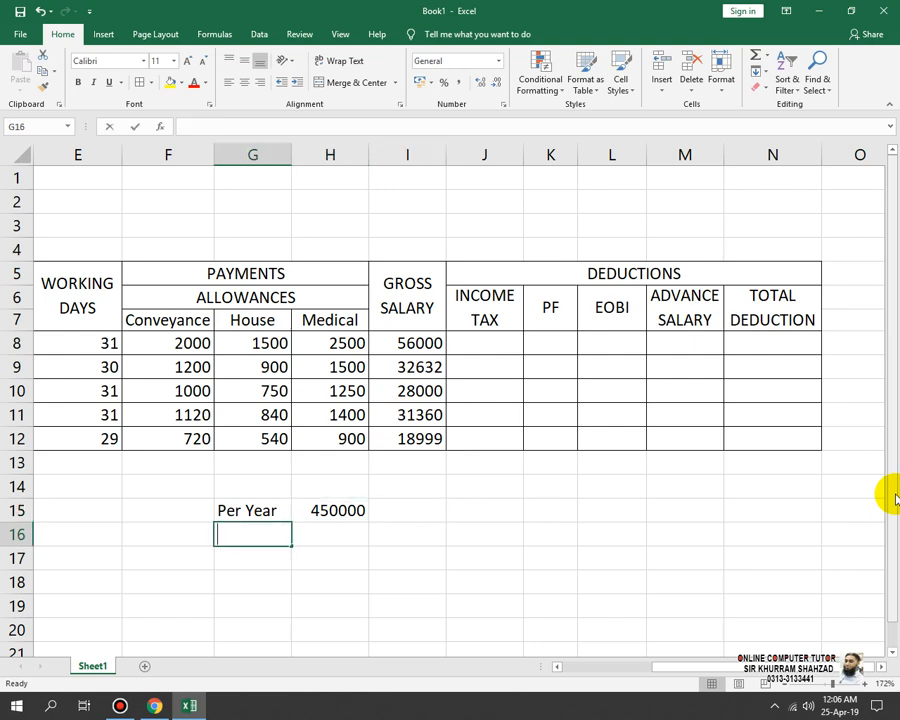
type("Per Month")
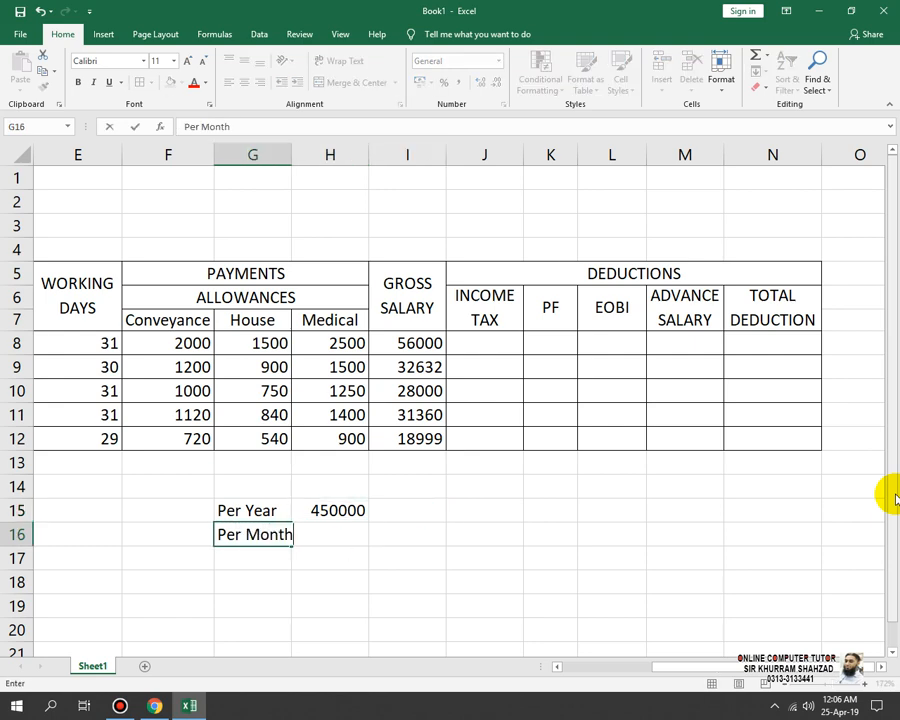
key("Return")
- Calculate the monthly amount in H16 with the formula =H15/12
key("Right")
key("Up")
key("Up")
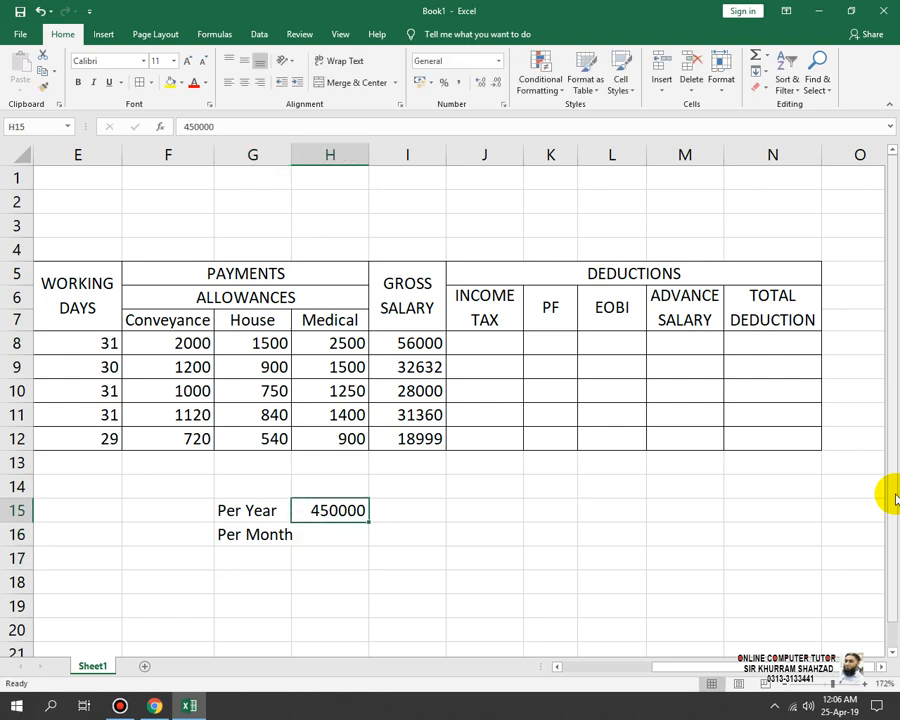
key("Left")
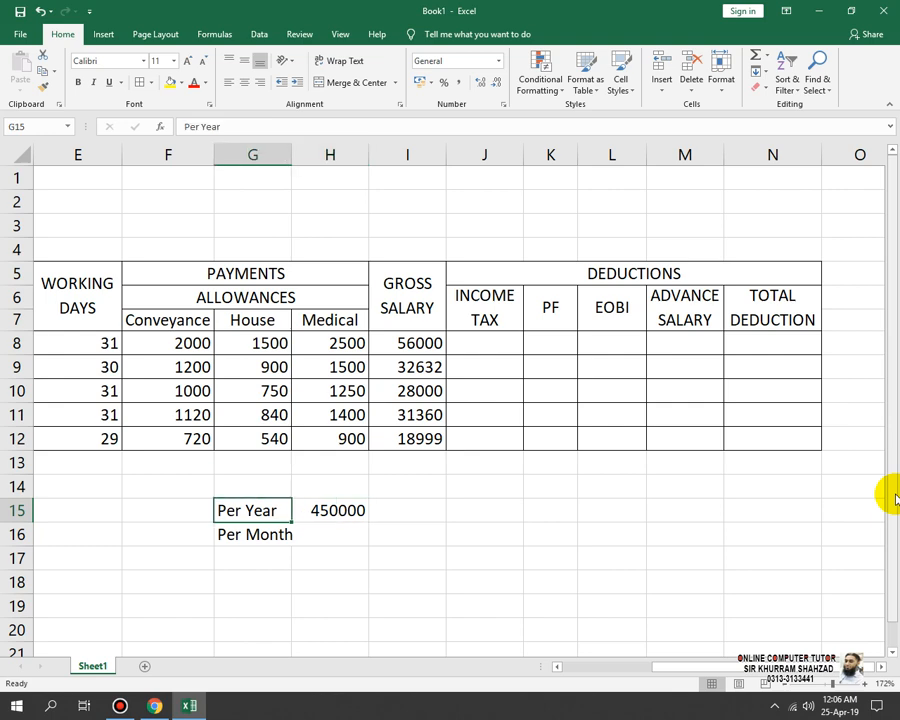
key("Right")
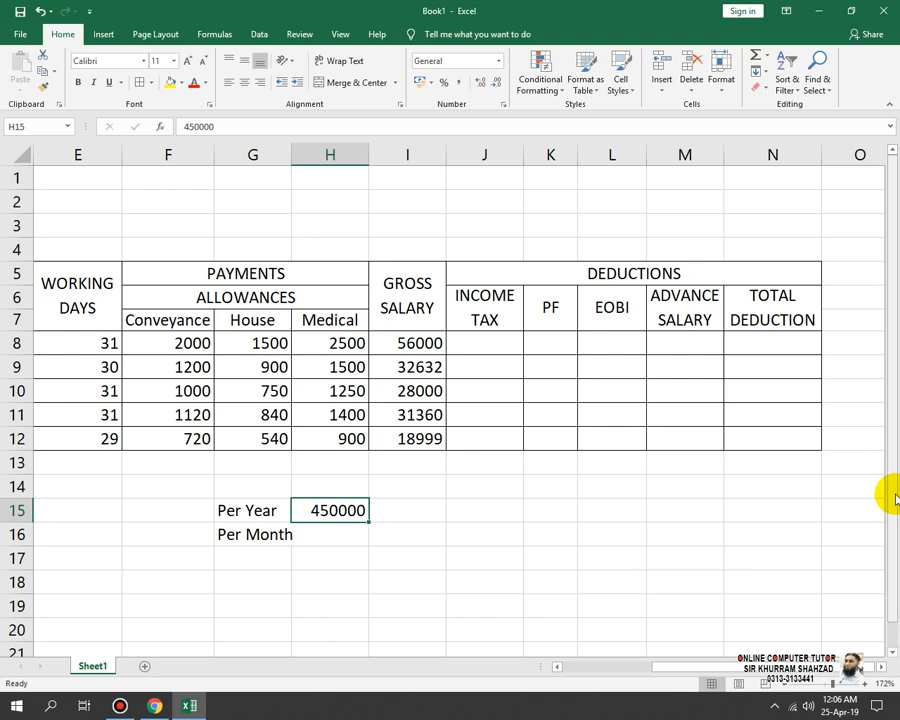
key("Down")
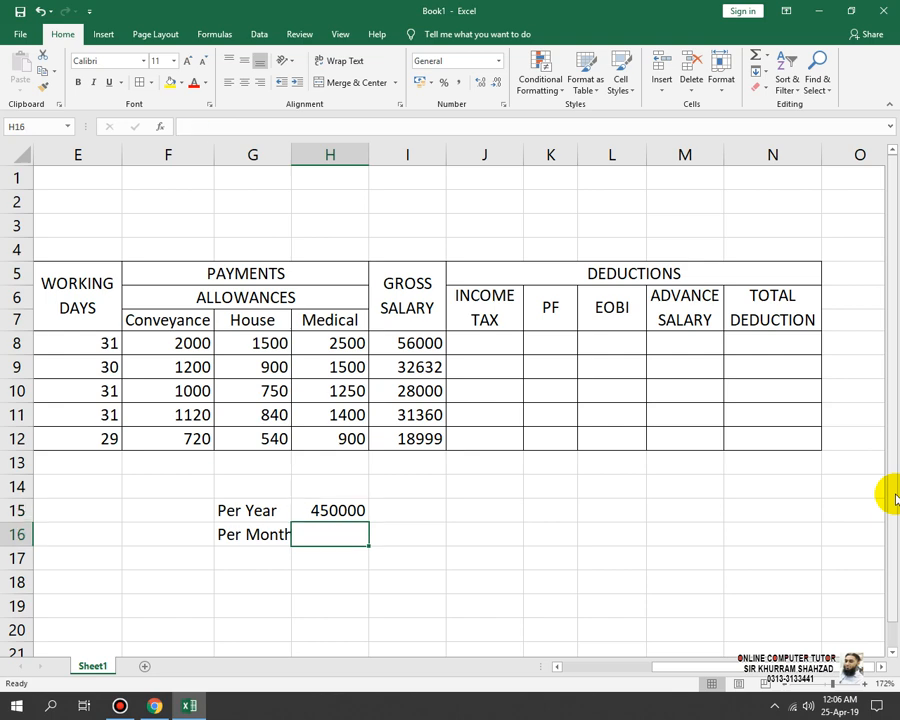
type("=")
key("Up")
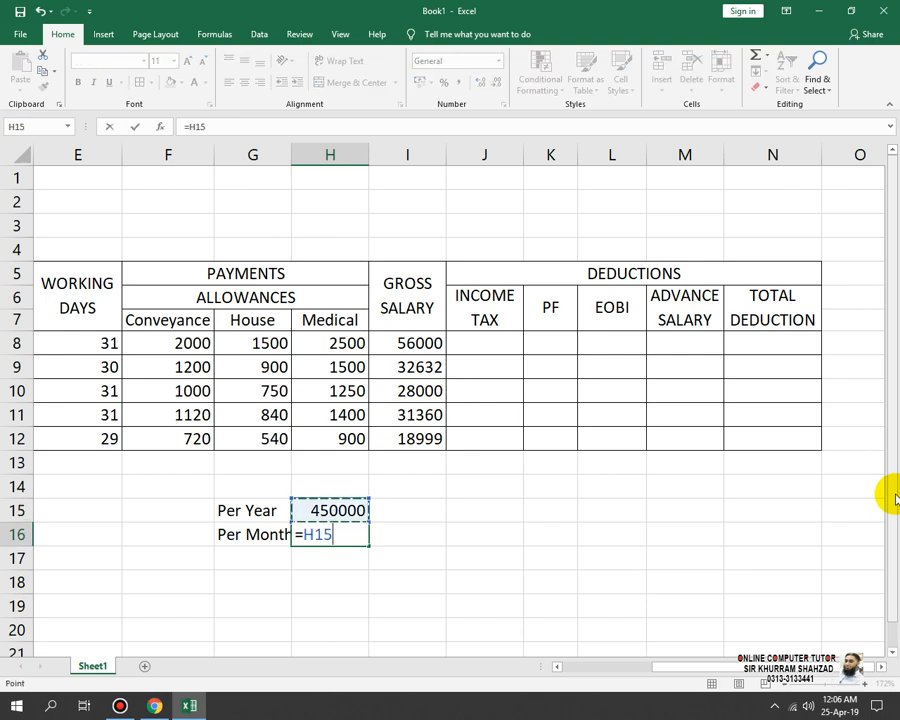
type("/12")
key("Return")
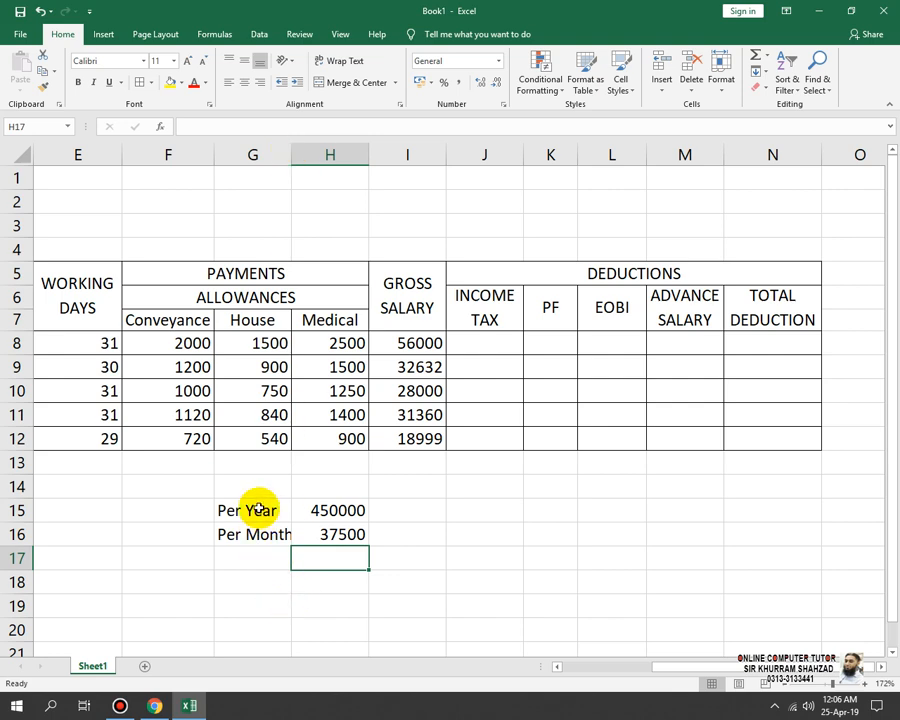
- Left-align the Per Year and Per Month labels in G15:G16 and reduce their font size to 9
left_click_drag(255, 510, 285, 535)
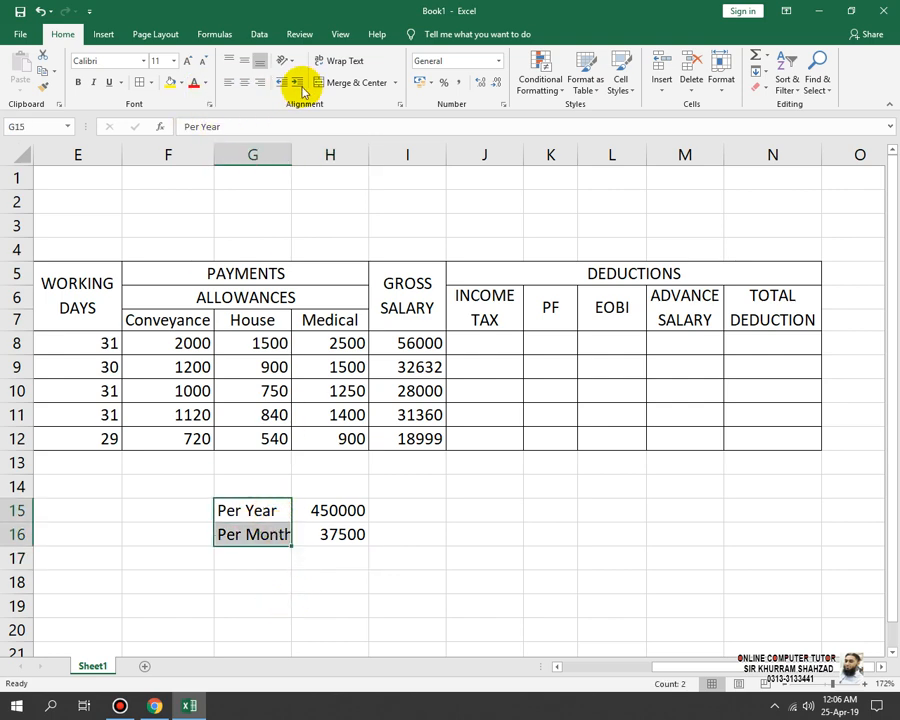
left_click(229, 82)
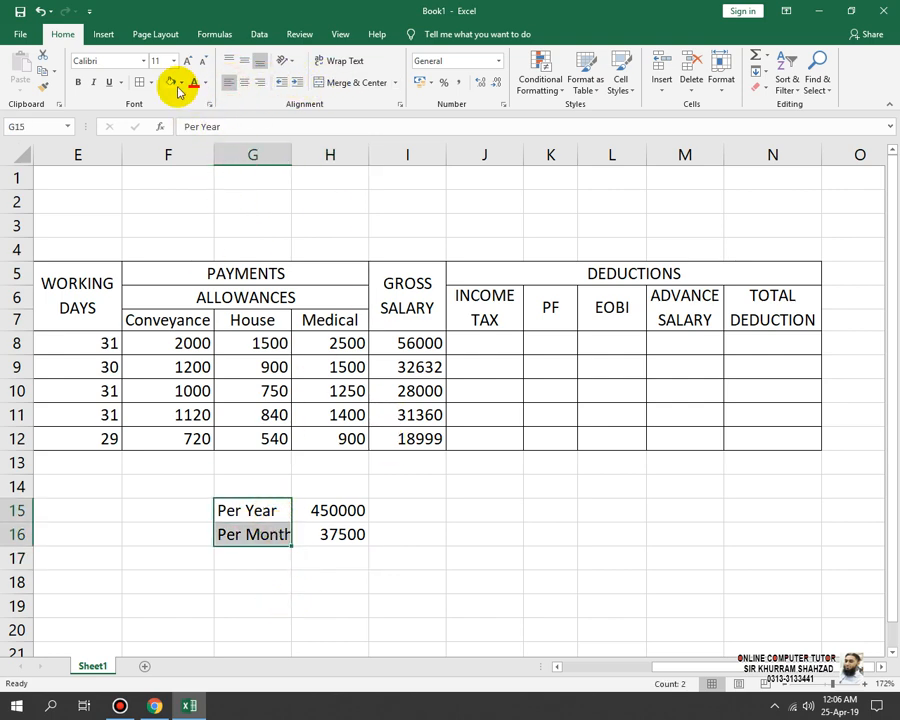
left_click(201, 62)
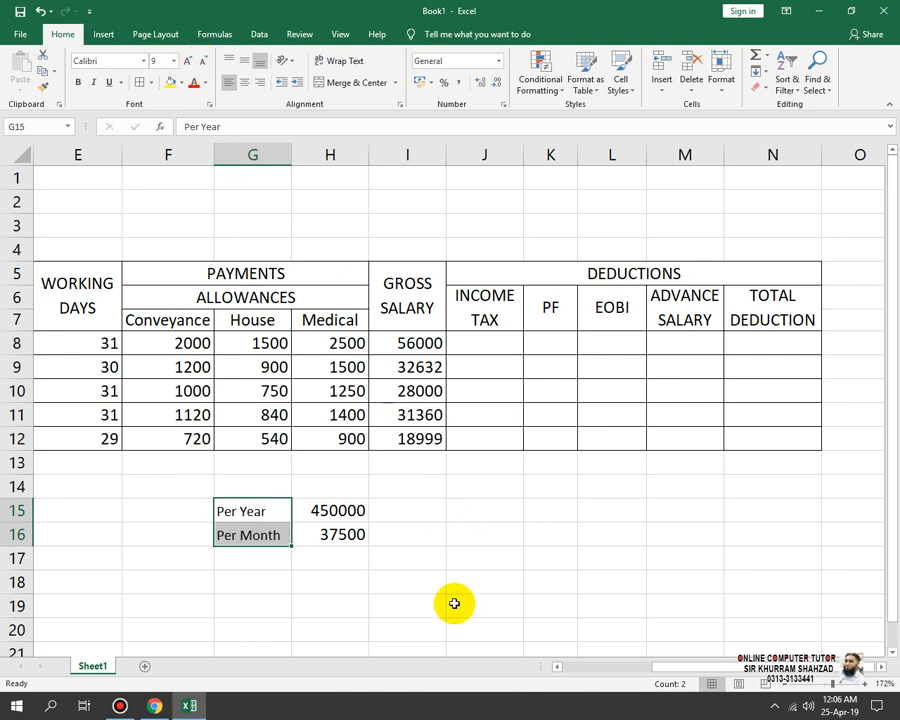
left_click(331, 540)
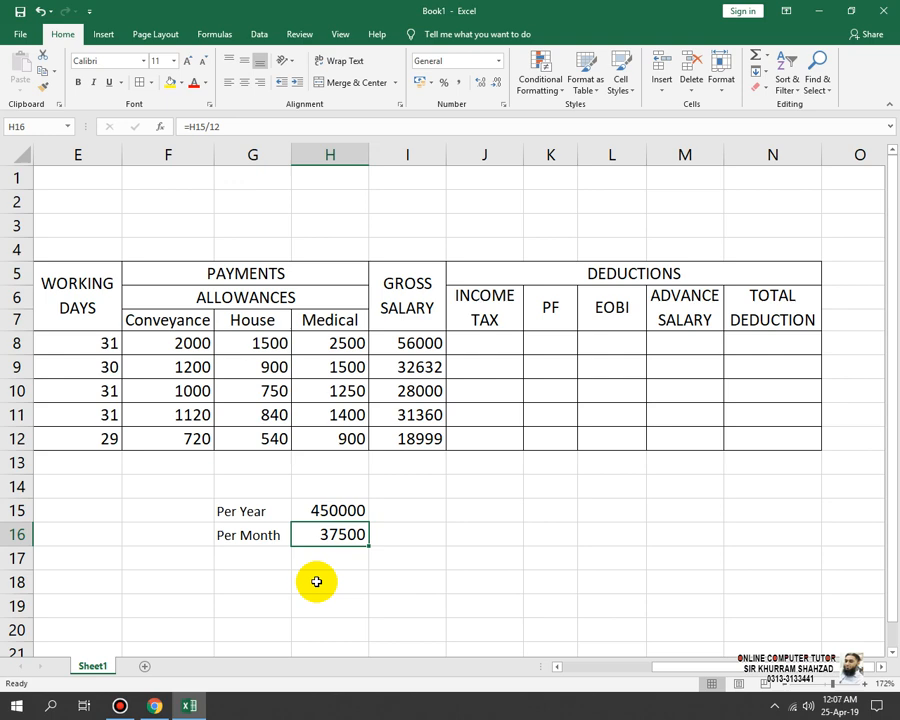
- Try an IF formula for income tax in J8 that tests I8>=37500 and returns empty text
left_click(495, 345)
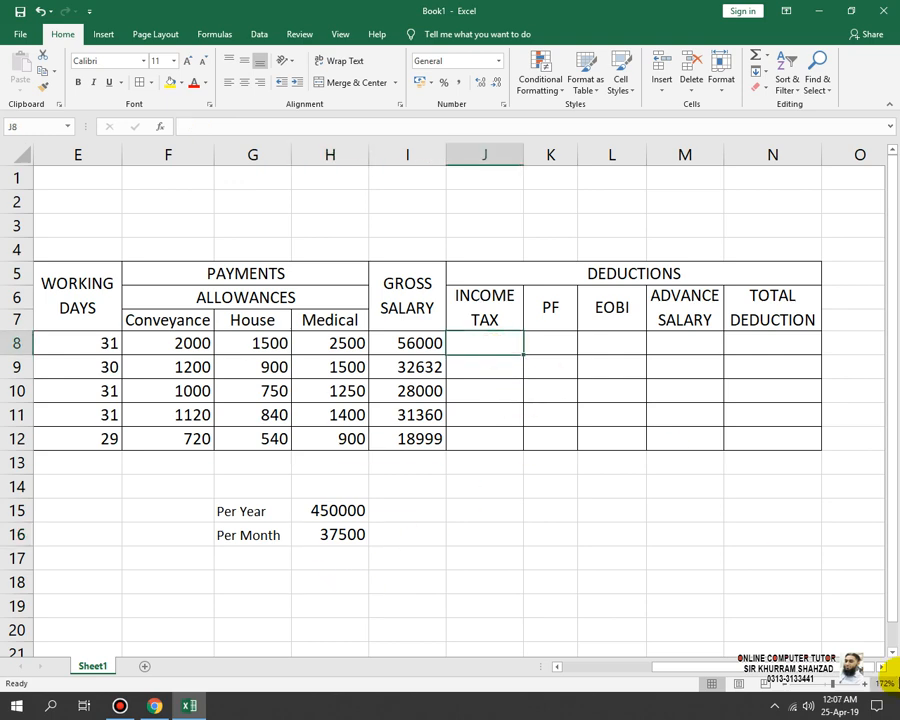
type("=if(")
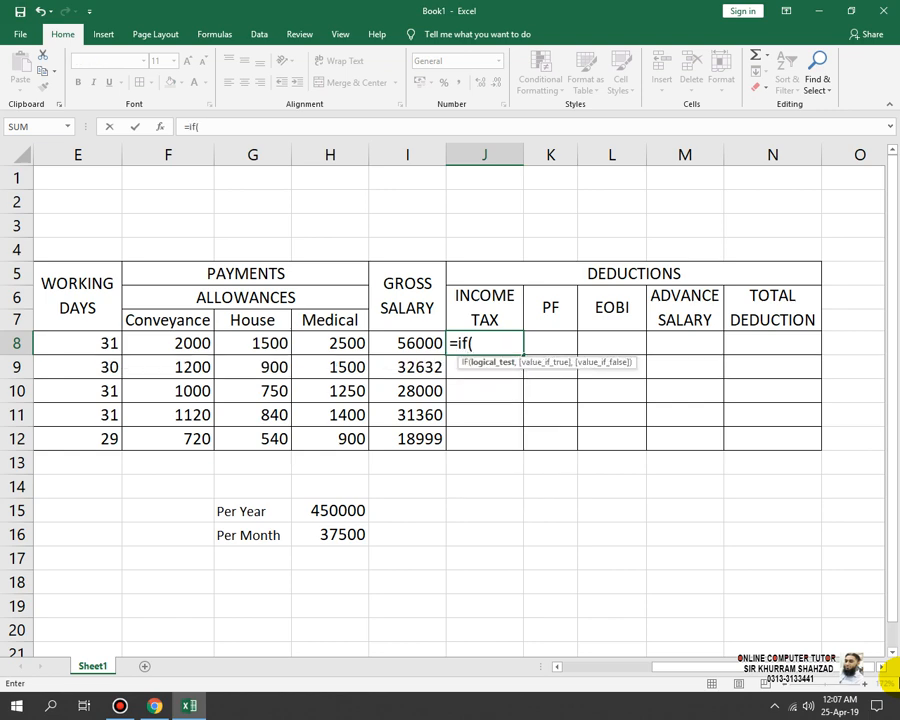
left_click(408, 343)
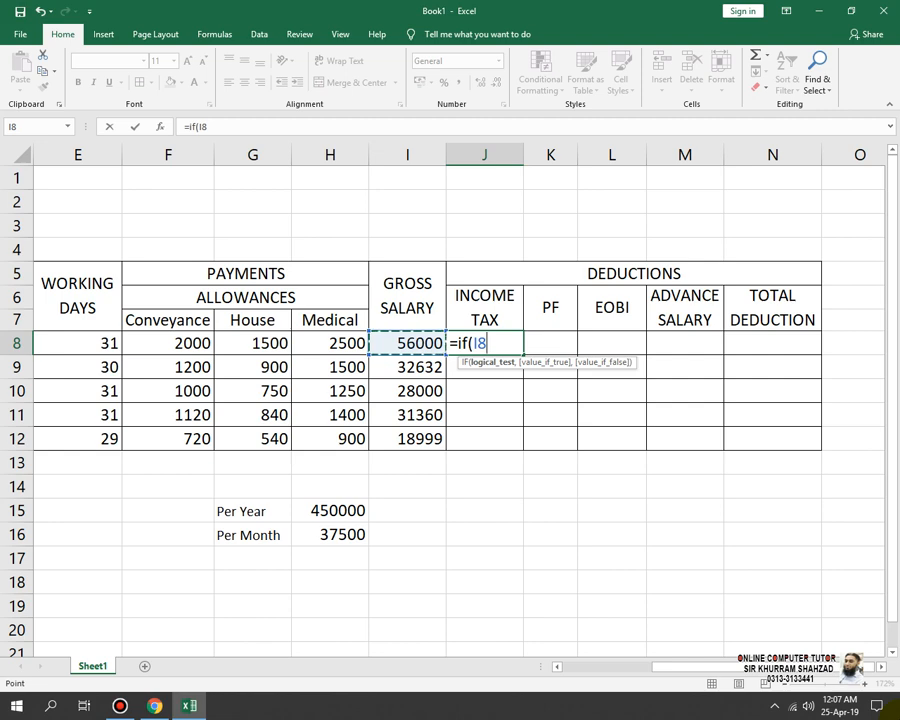
type("=")
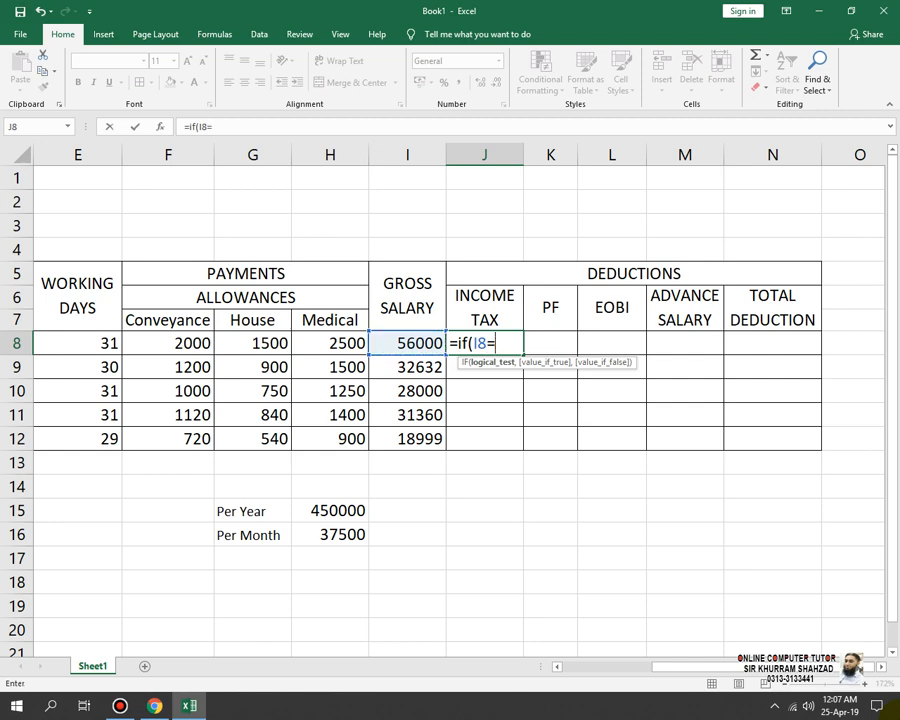
key("BackSpace")
type("=>")
key("BackSpace")
key("BackSpace")
type(">=37500")
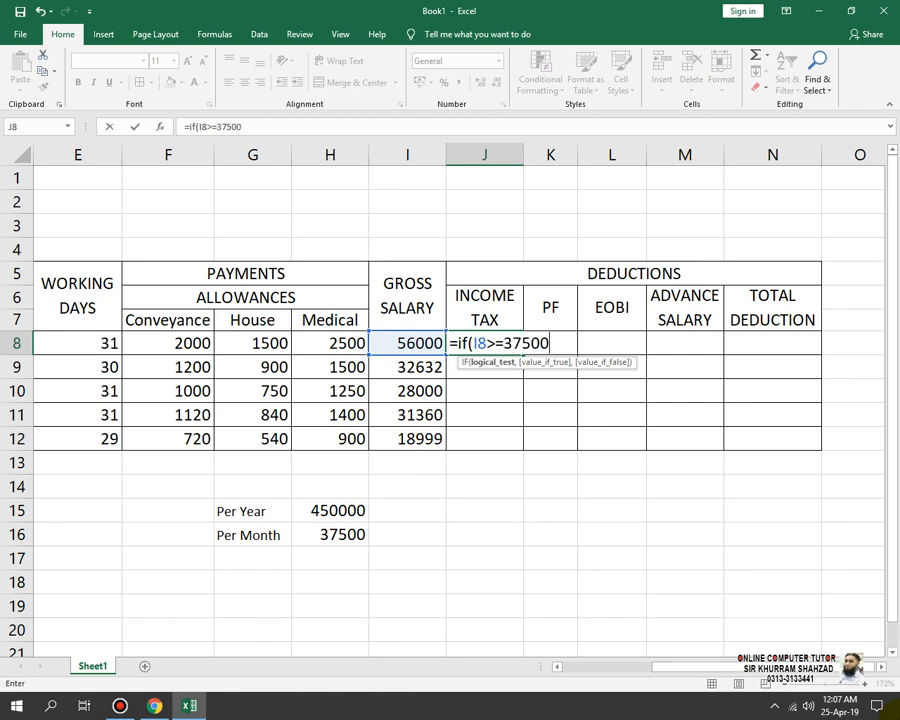
type(",")
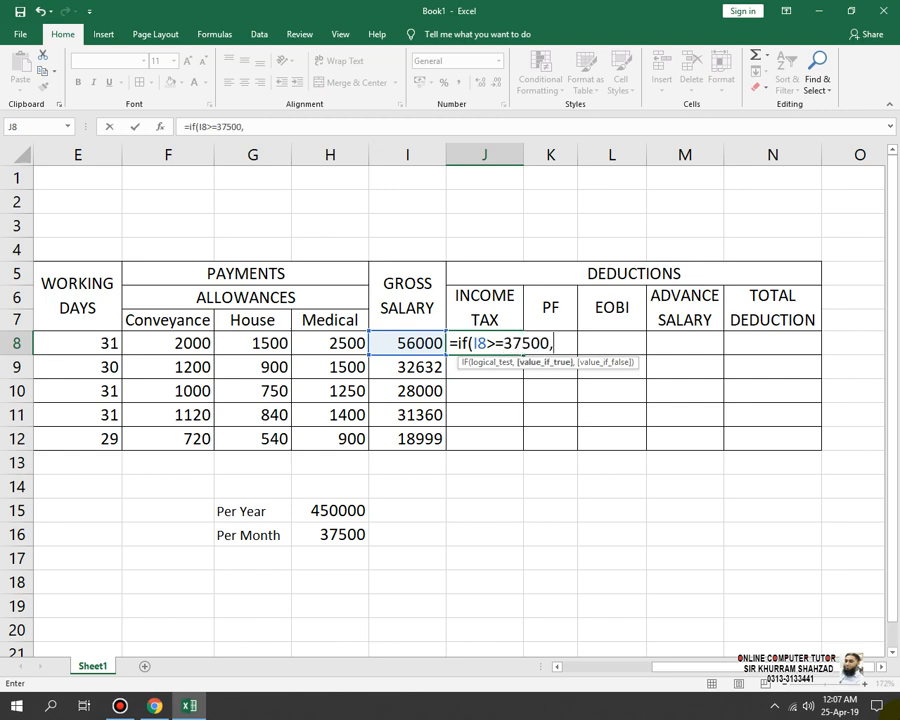
type("\"")
key("Return")
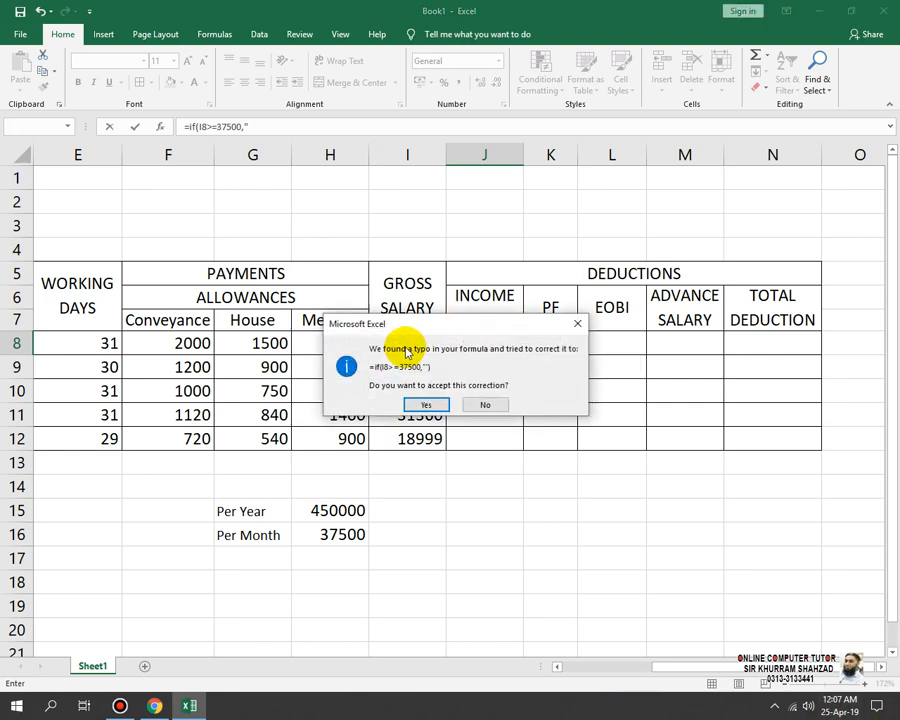
left_click(425, 404)
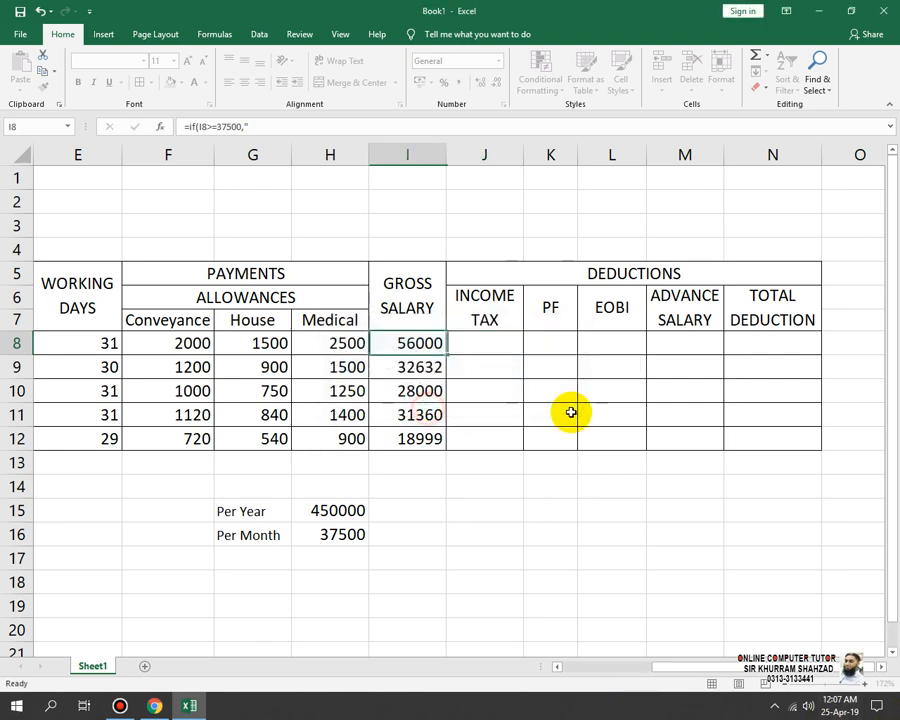
- Restart the income tax formula in J8 as an IF with the logical test I8>=37500
left_click(486, 340)
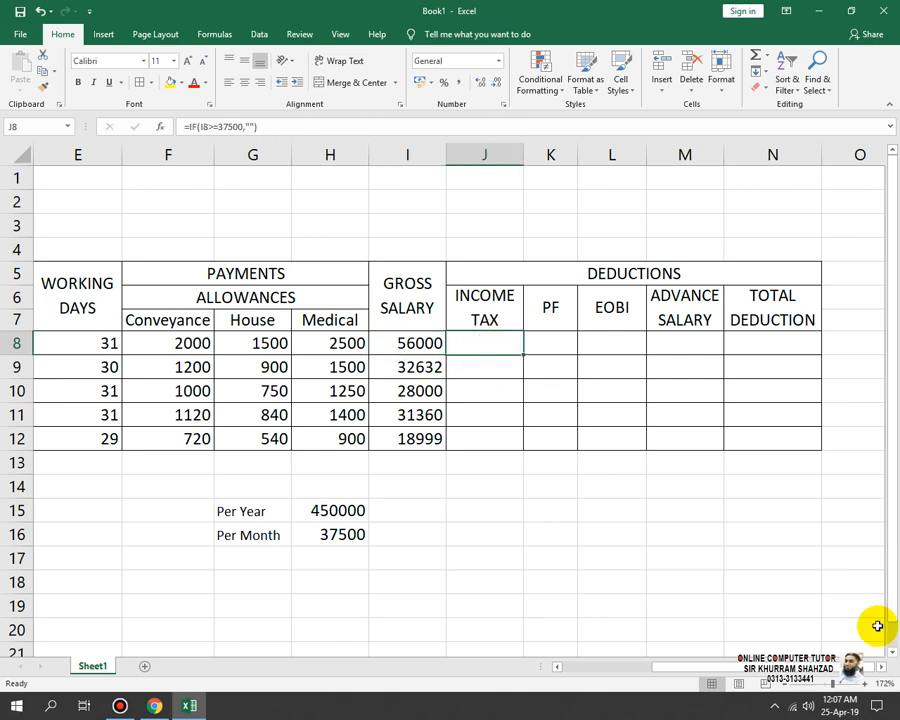
type("=i")
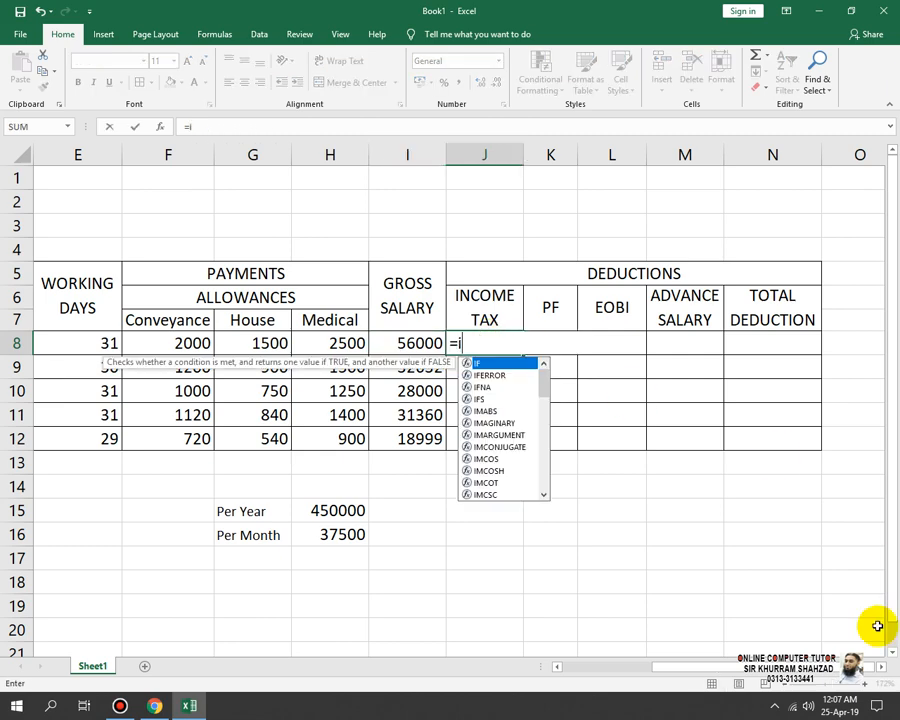
type("f(")
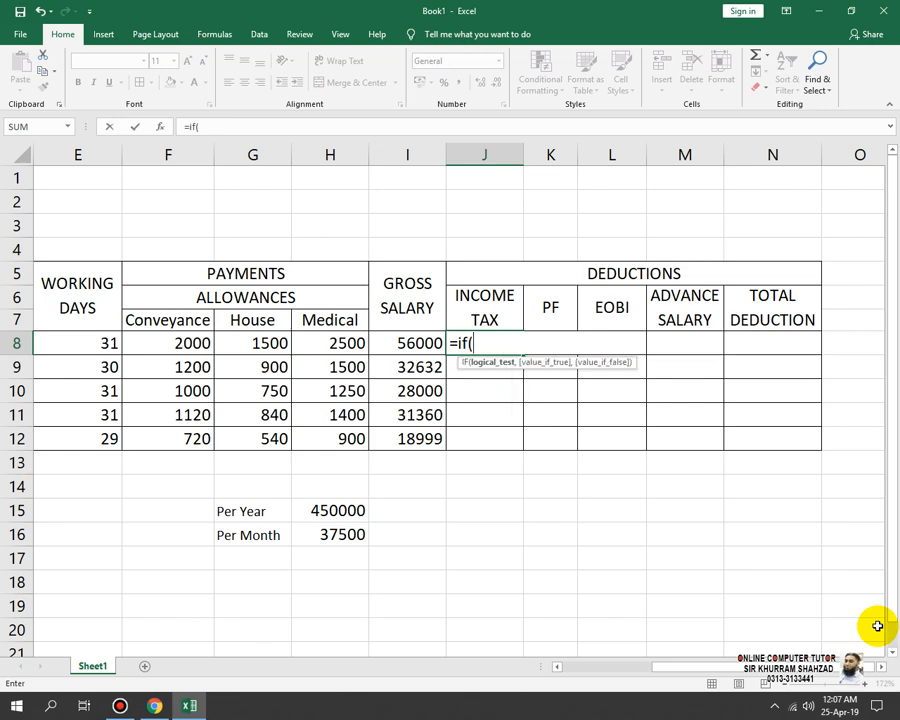
key("Left")
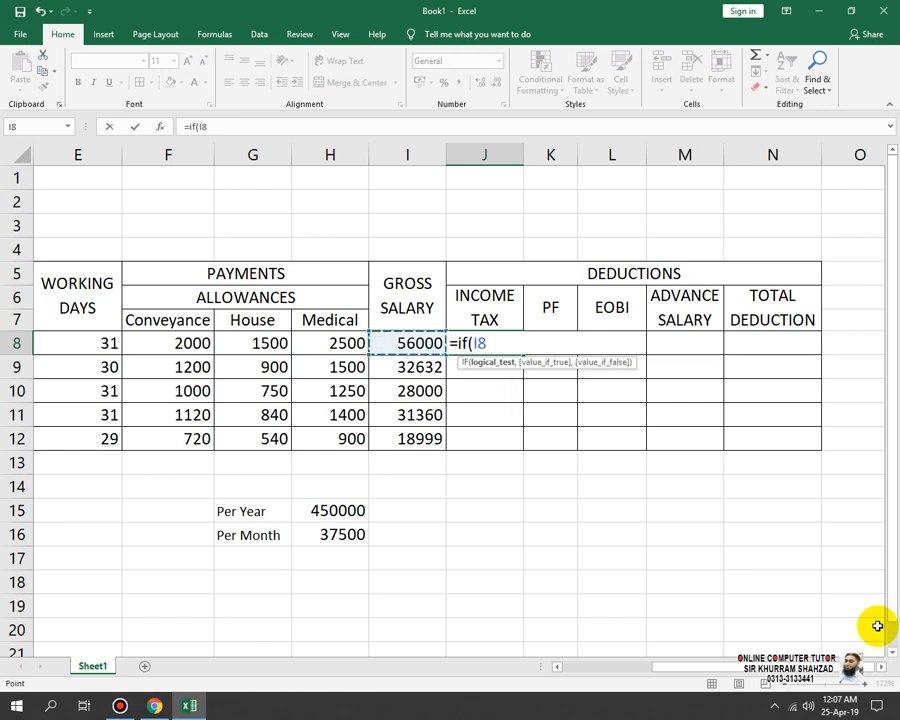
type(">=")
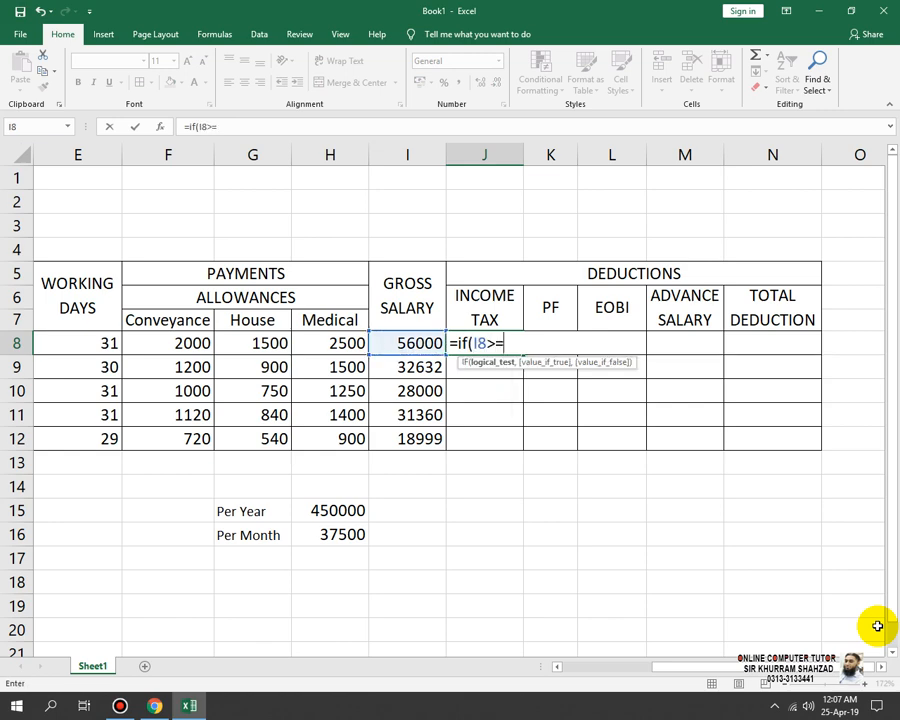
type("37500\"")
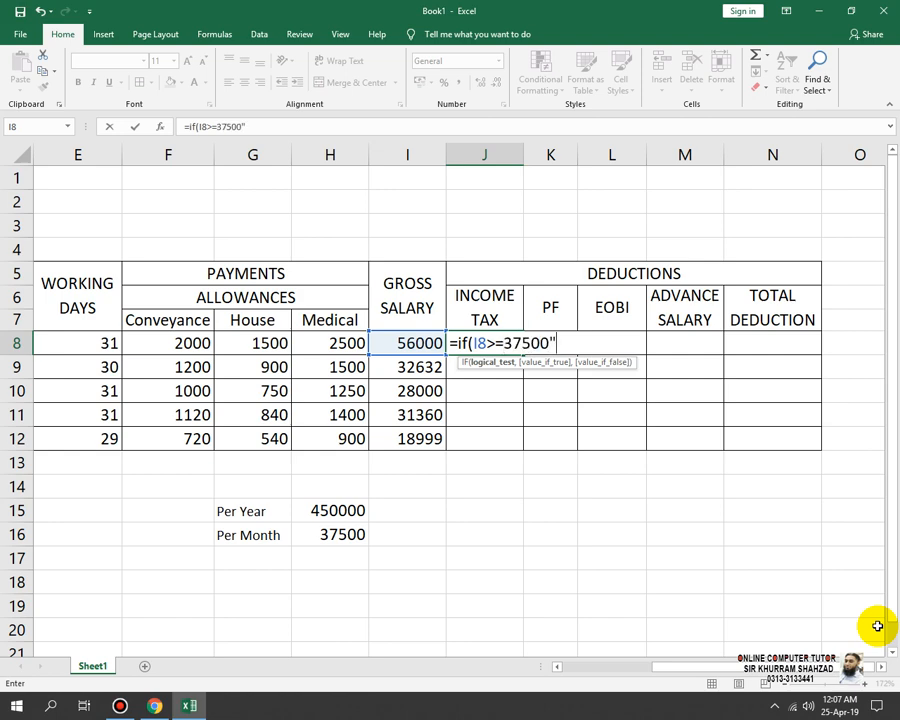
key("BackSpace")
type(",\"")
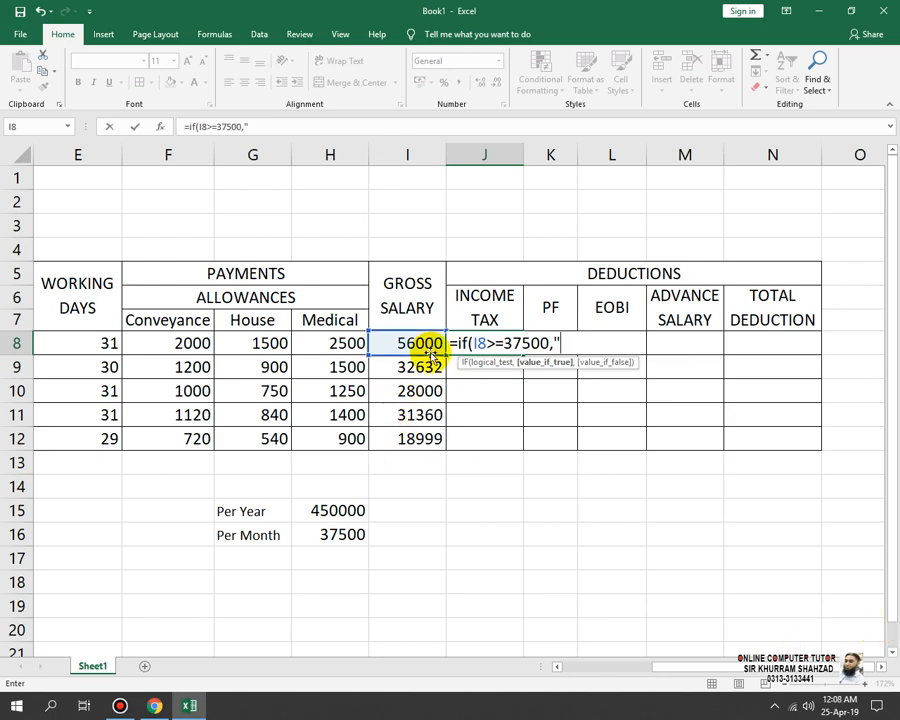
key("Return")
left_click(577, 323)
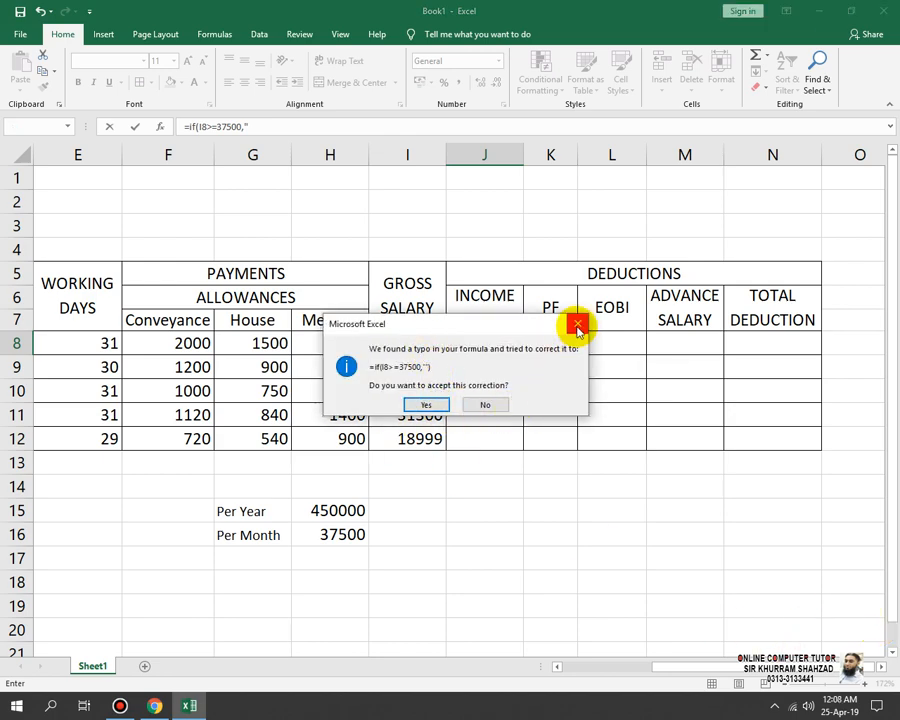
left_click(435, 430)
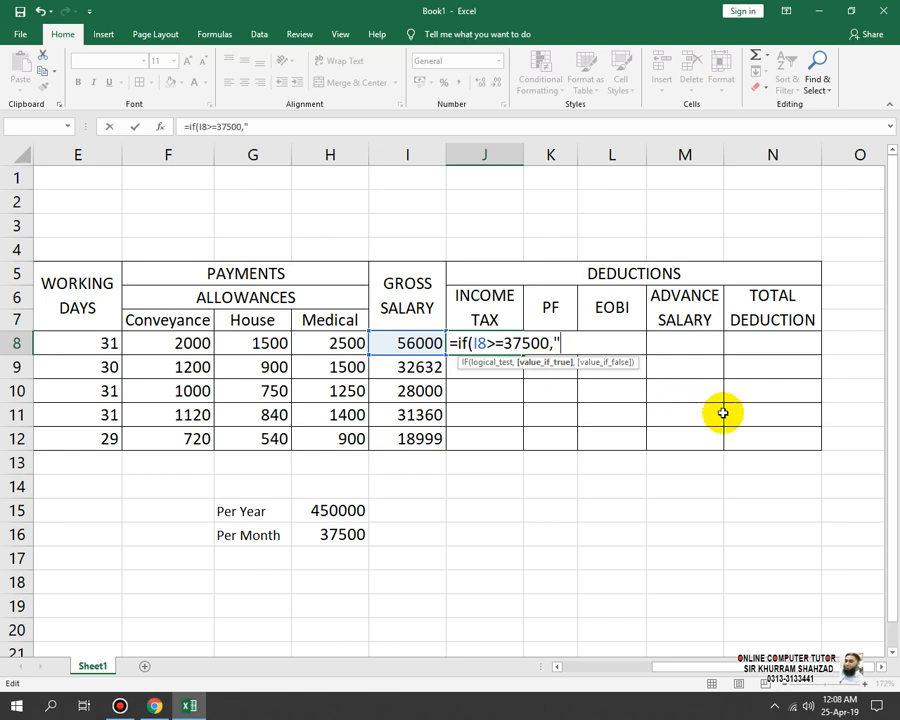
- Replace the opening quote in the J8 formula with I8*1% as the value if true
type("i8")
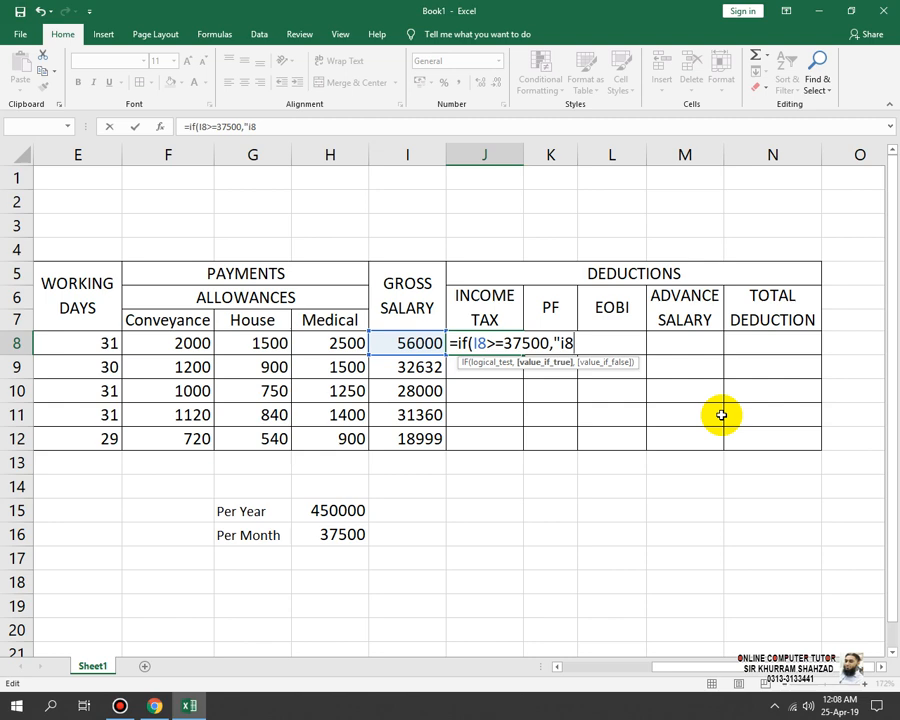
type("*")
type("5")
key("BackSpace")
key("BackSpace")
type("1%")
key("BackSpace")
key("BackSpace")
key("BackSpace")
key("BackSpace")
key("BackSpace")
left_click(394, 342)
type("*")
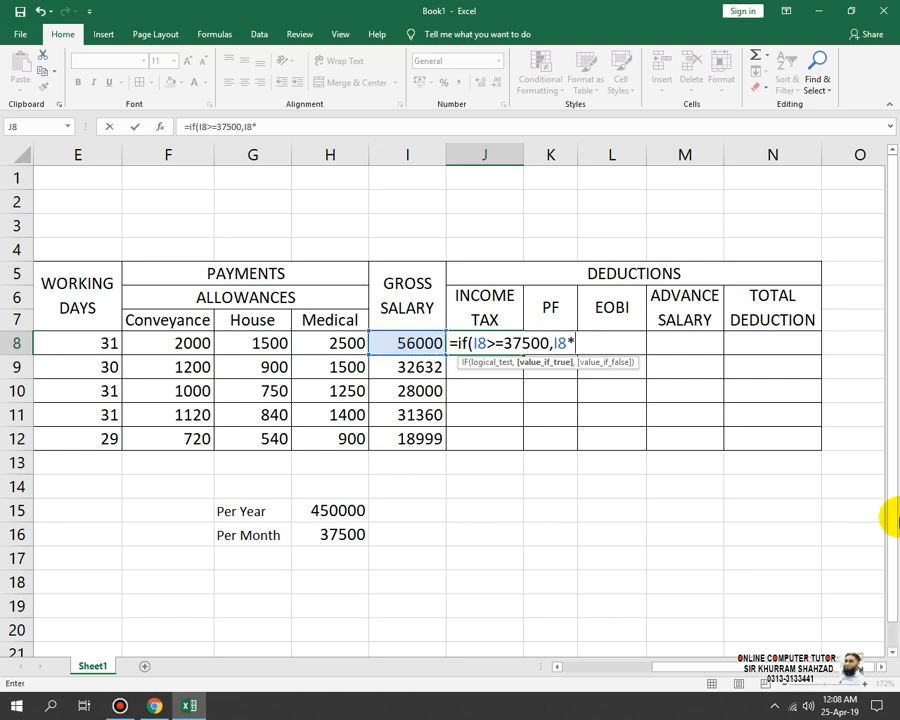
type("1%,")
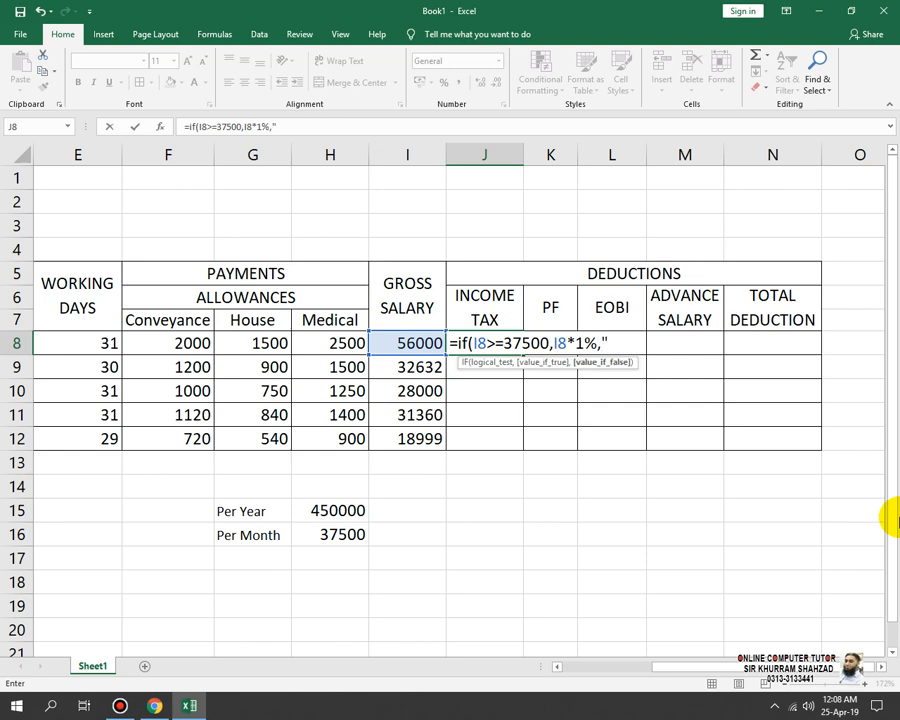
- Decline the suggested formula correction and delete the trailing comma and quote after I8*1%
key("Return")
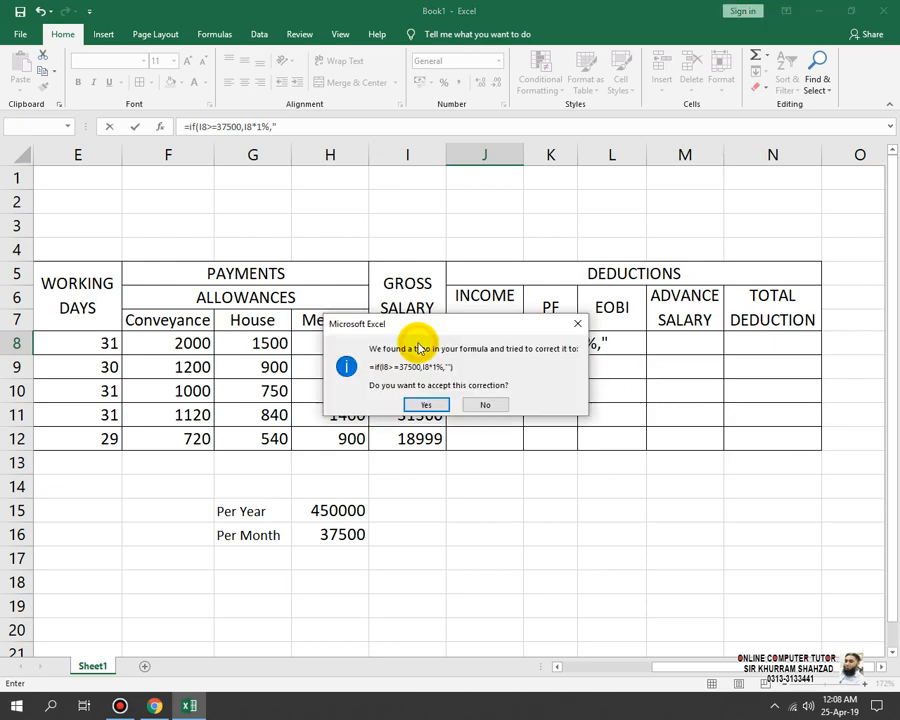
left_click(485, 405)
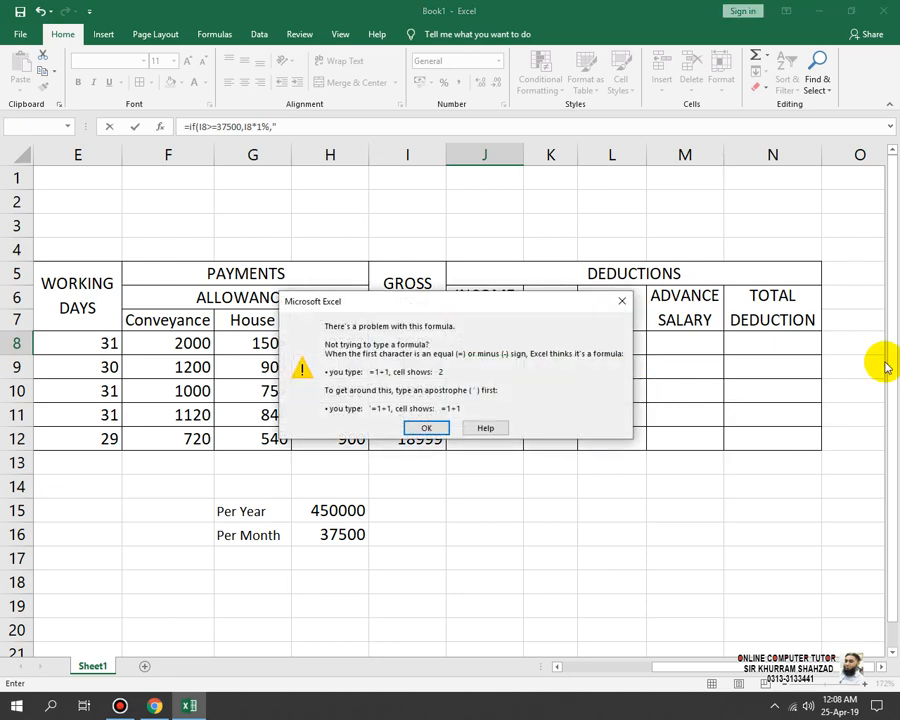
left_click(621, 300)
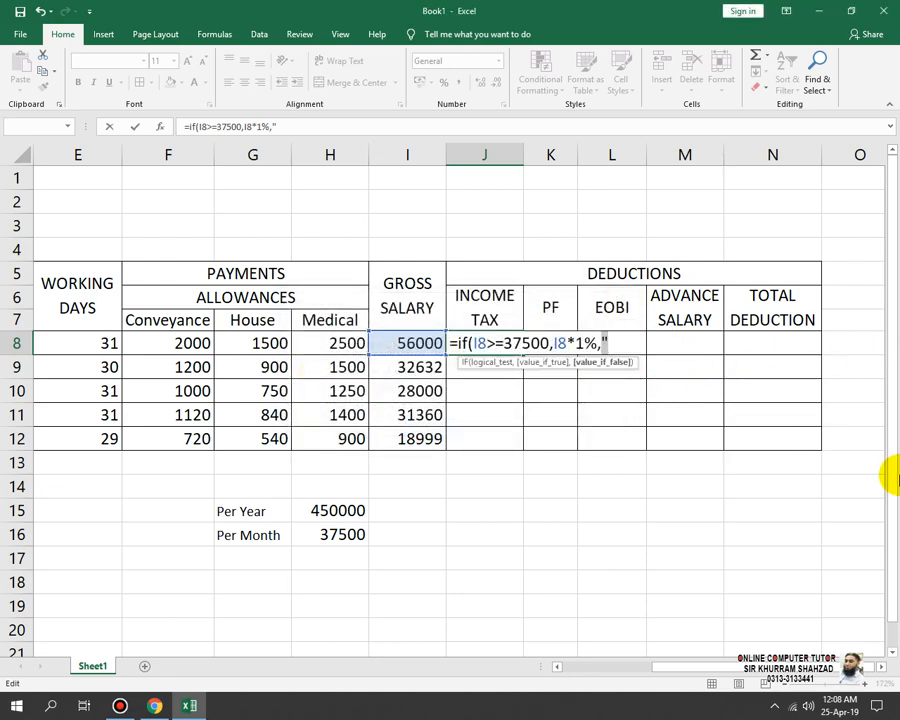
key("BackSpace")
key("BackSpace")
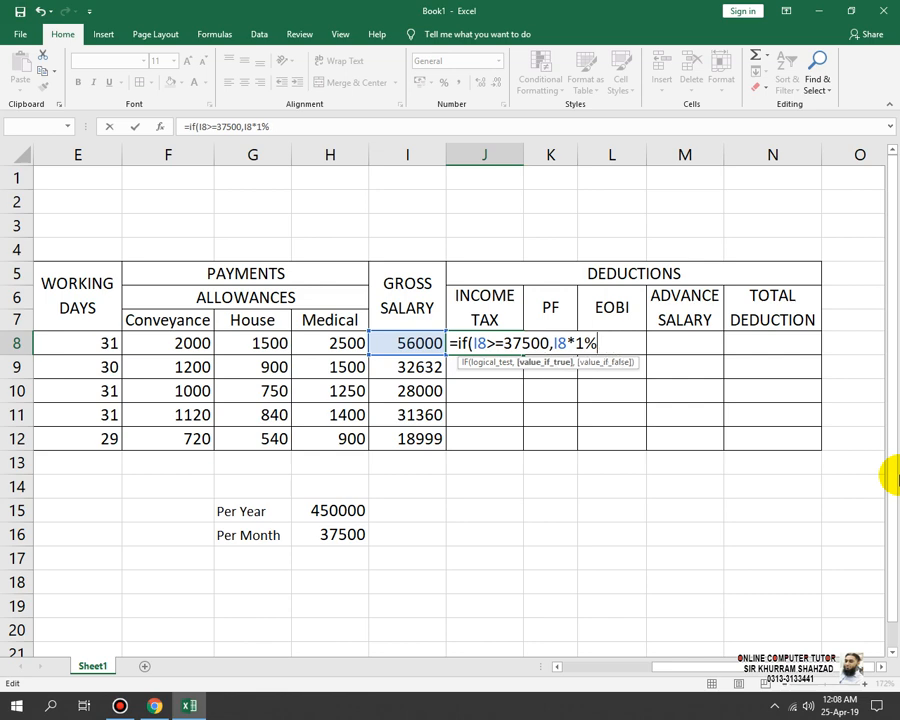
- Complete the J8 income tax formula with a nested IF(I8<37500,I8*0%) as the value if false
type(",if")
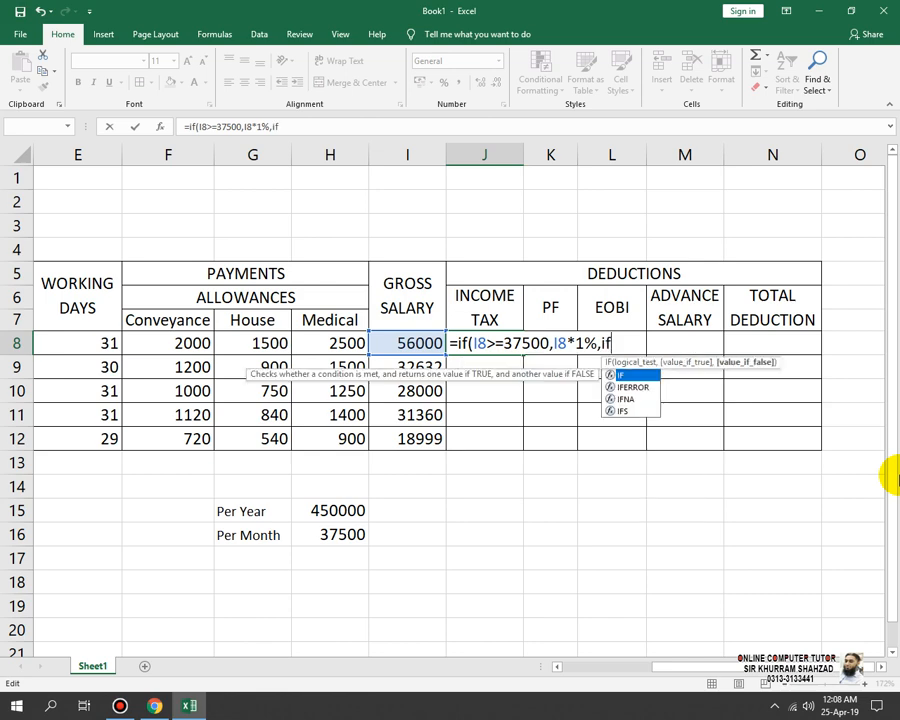
type("(")
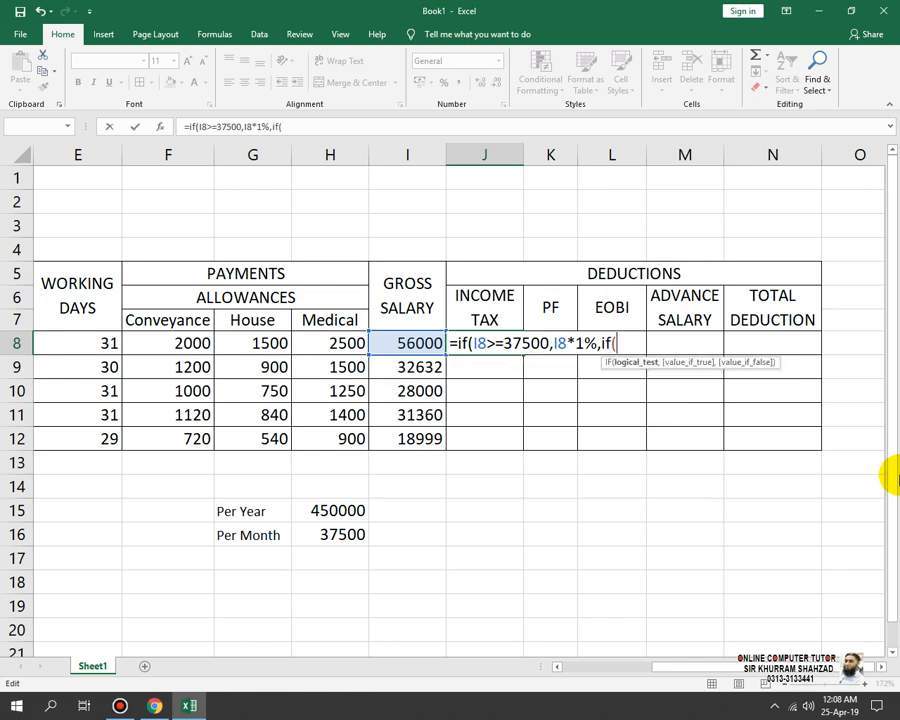
left_click(421, 342)
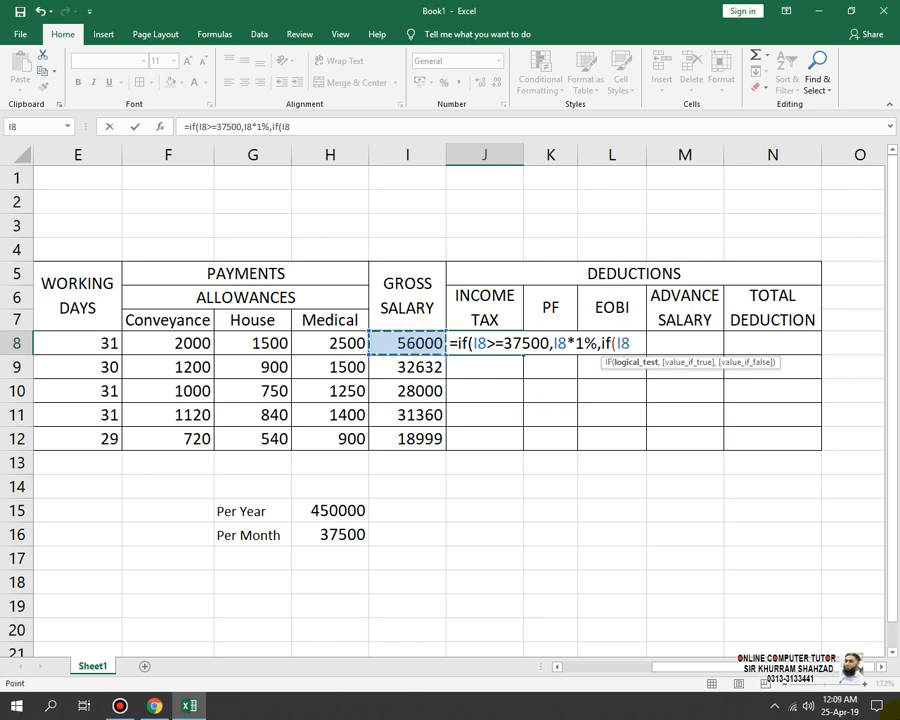
type("<37500")
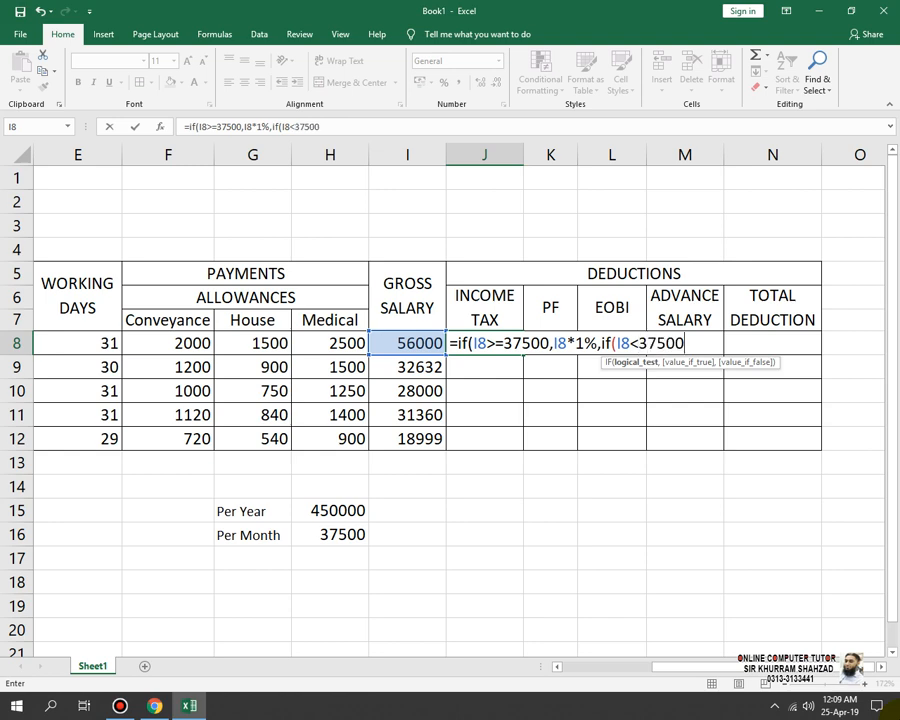
type(",")
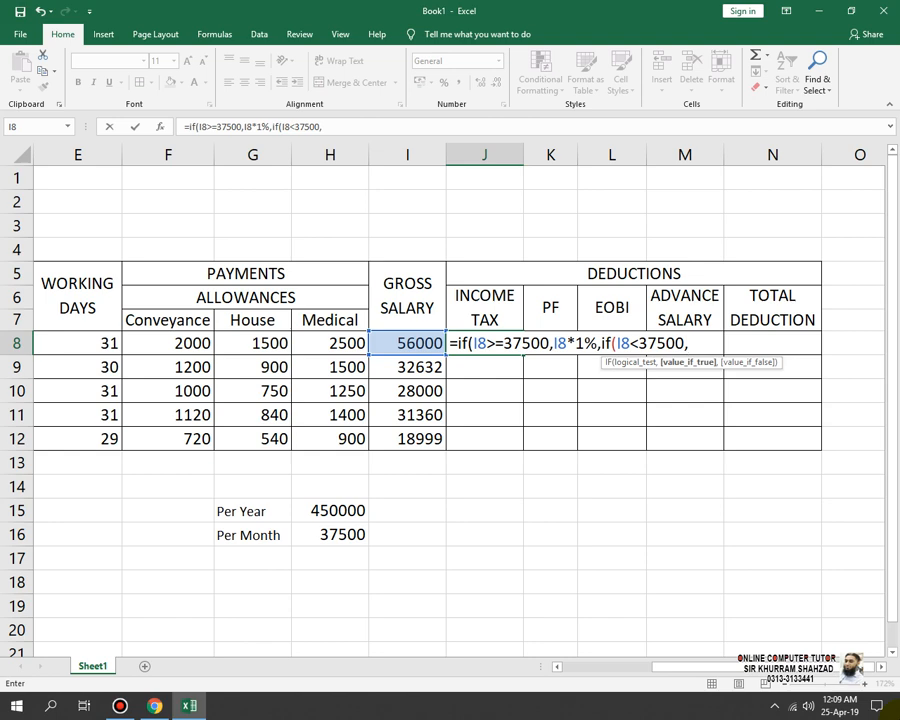
left_click(384, 342)
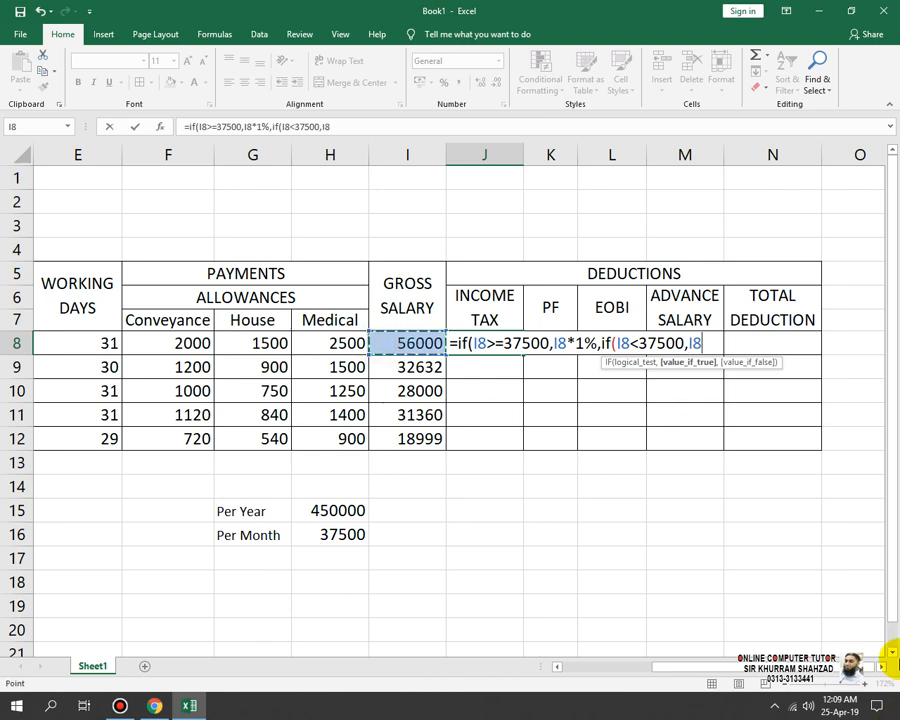
type("*0")
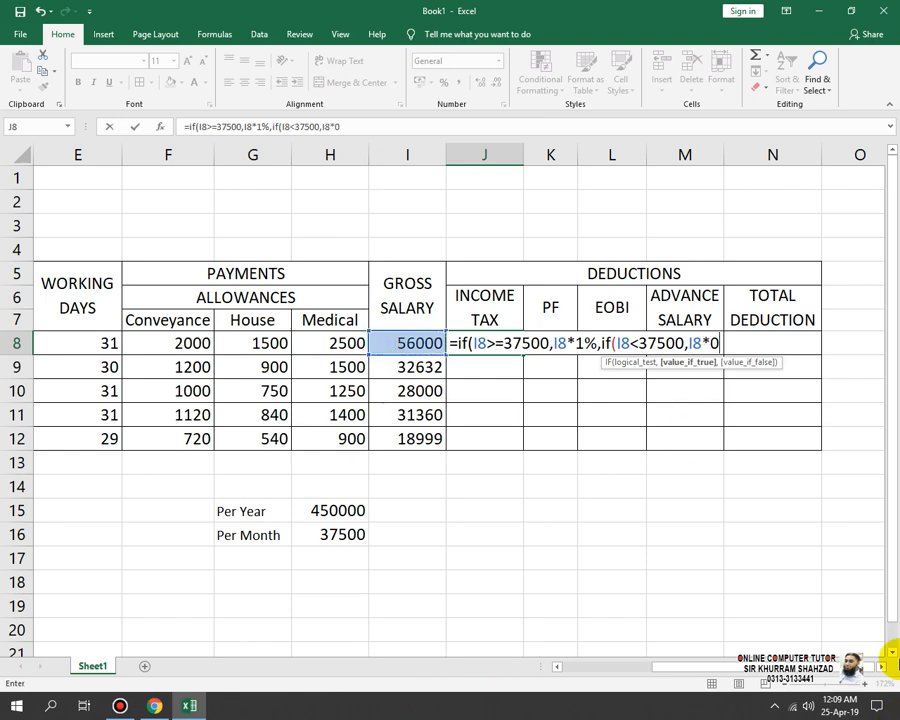
type("%)")
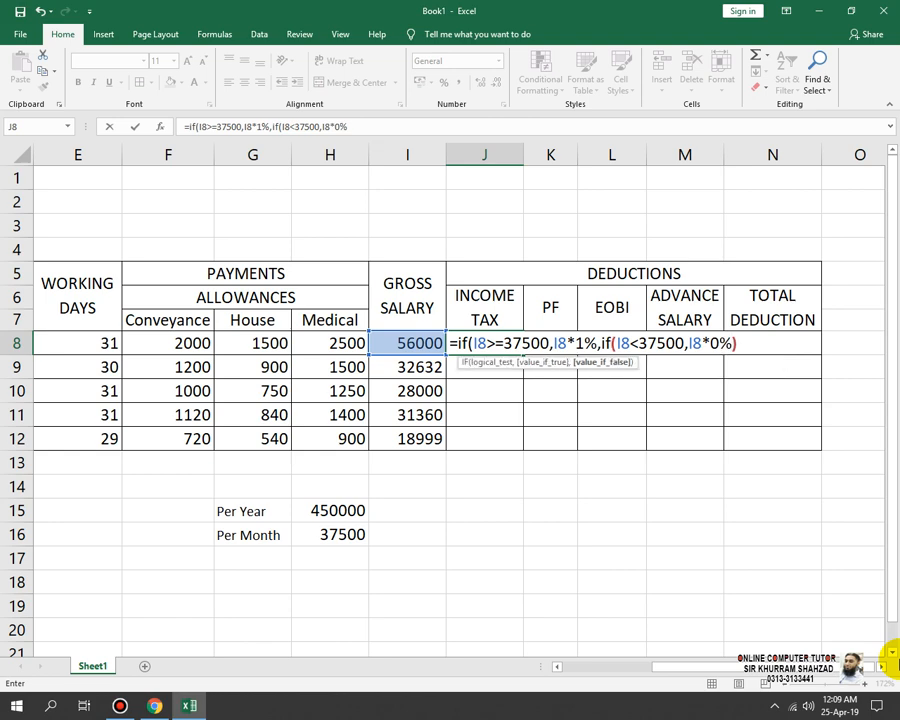
type(")")
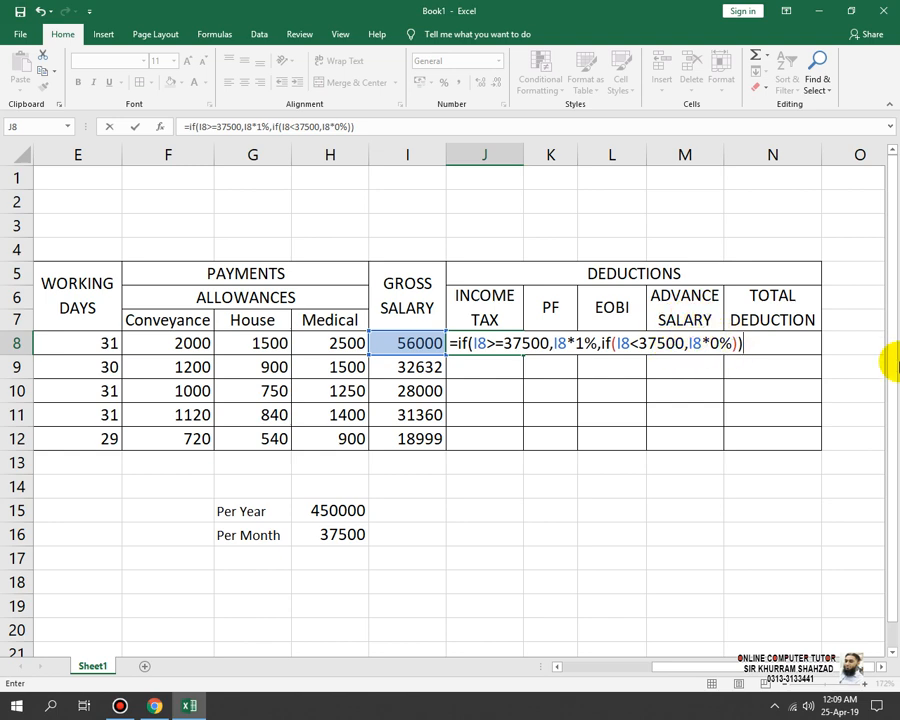
key("Return")
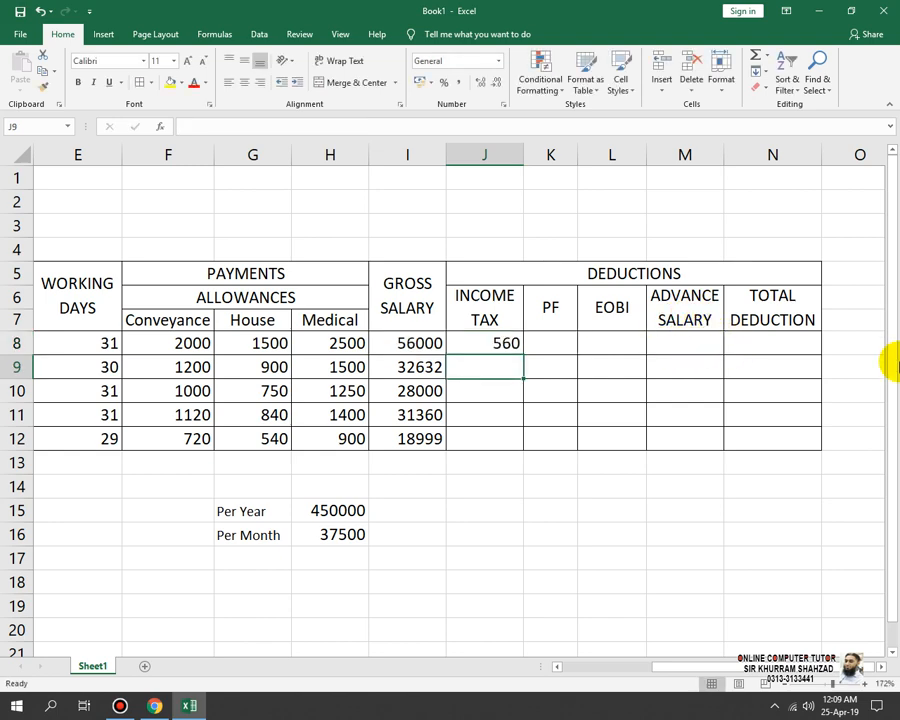
left_click(505, 343)
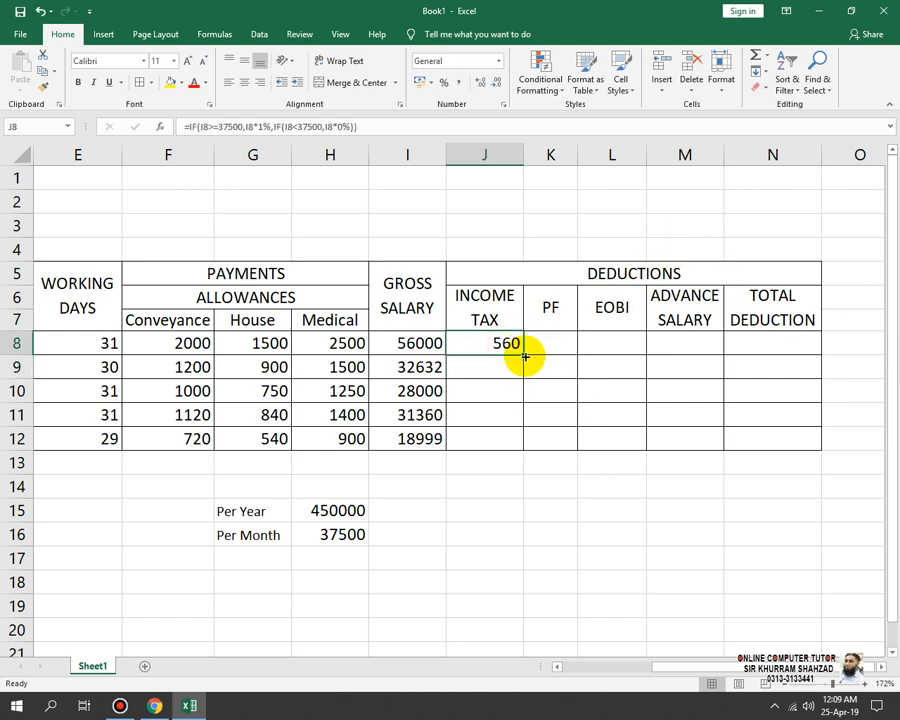
- Copy the income tax formula from J8 down to J12 and check the copied formulas
left_click_drag(524, 354, 526, 451)
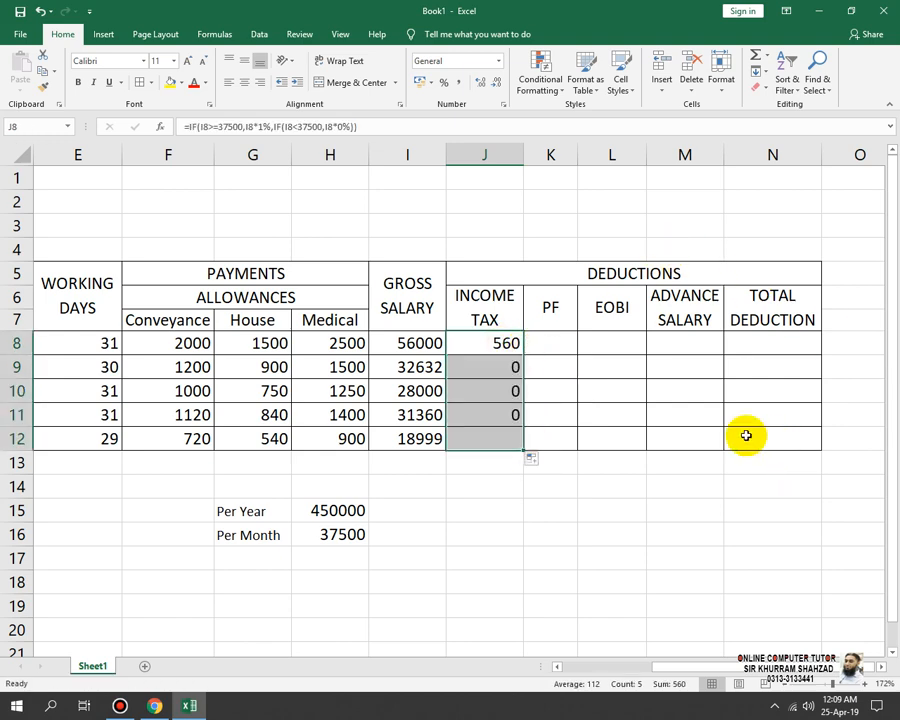
left_click(505, 369)
left_click(504, 410)
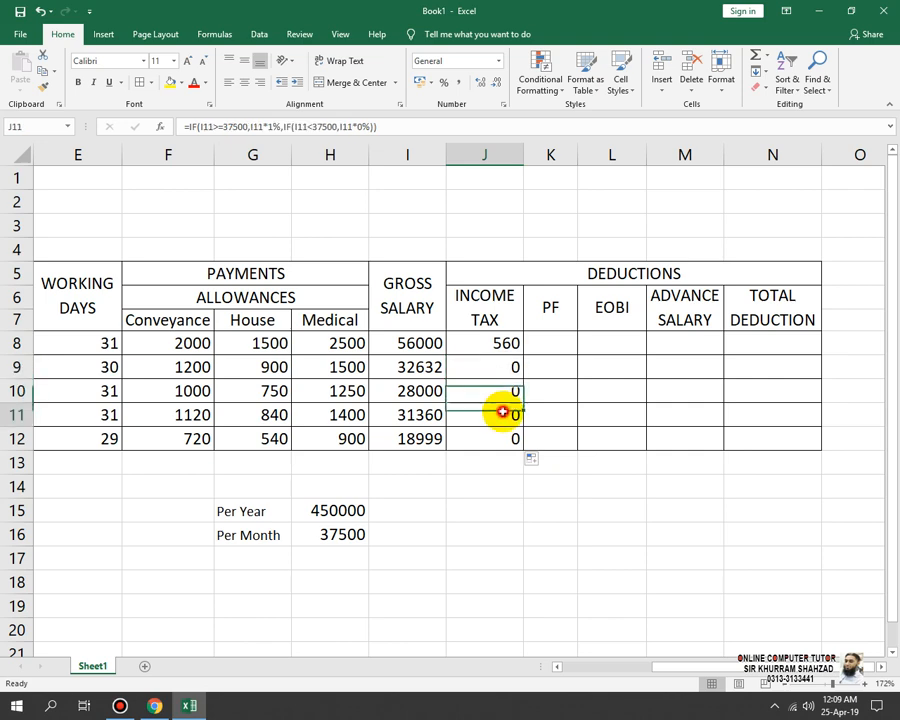
left_click(497, 434)
left_click(497, 414)
left_click(495, 390)
left_click(493, 349)
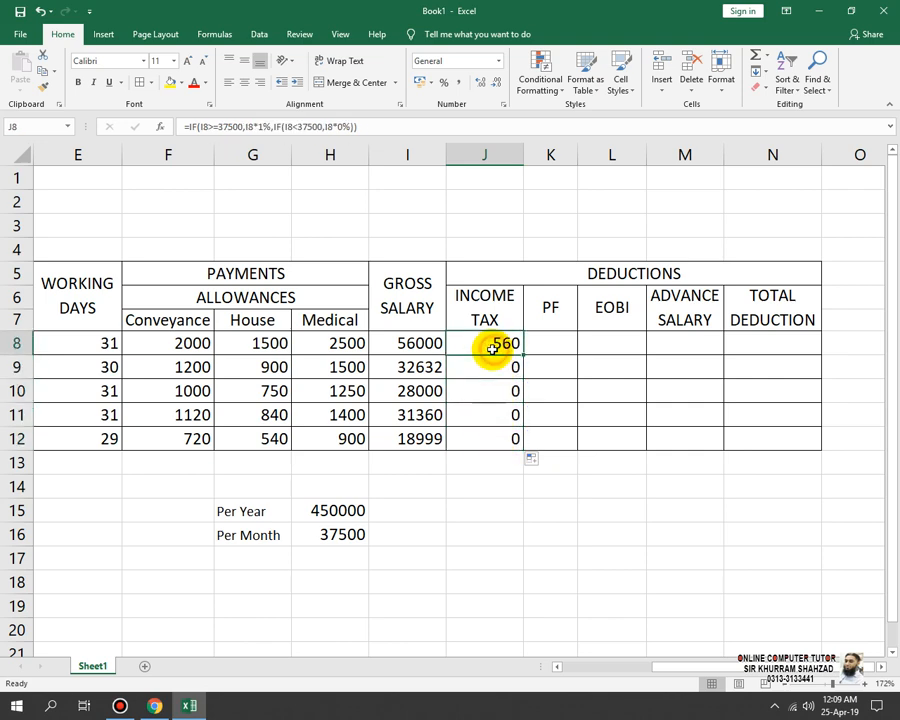
- Enter the PF formula =I8*2% in K8, based on the gross salary
left_click(535, 343)
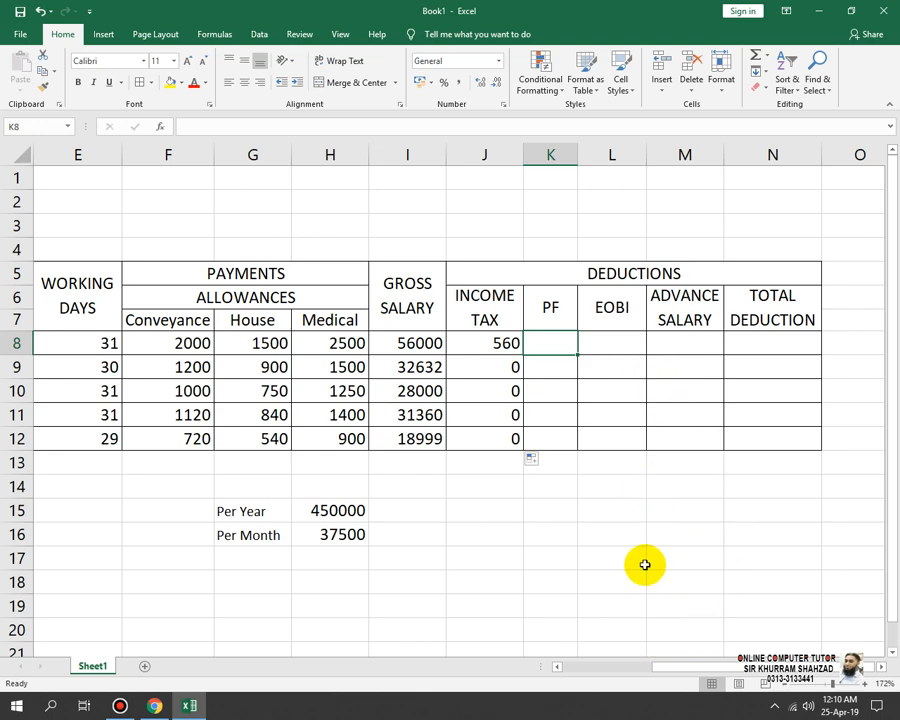
type("=")
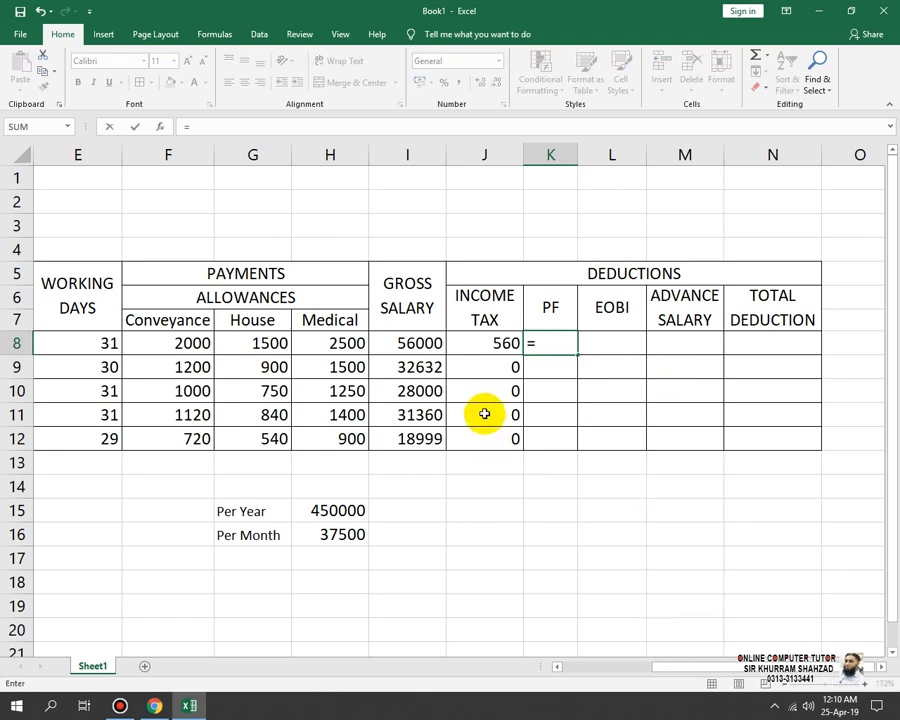
left_click(418, 342)
type("*")
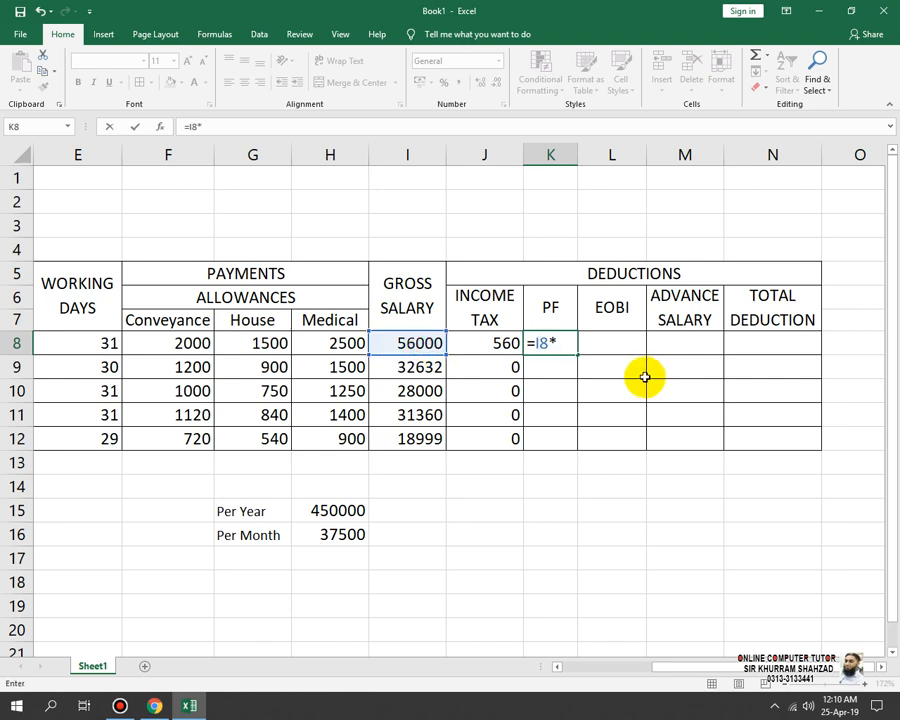
type("2%")
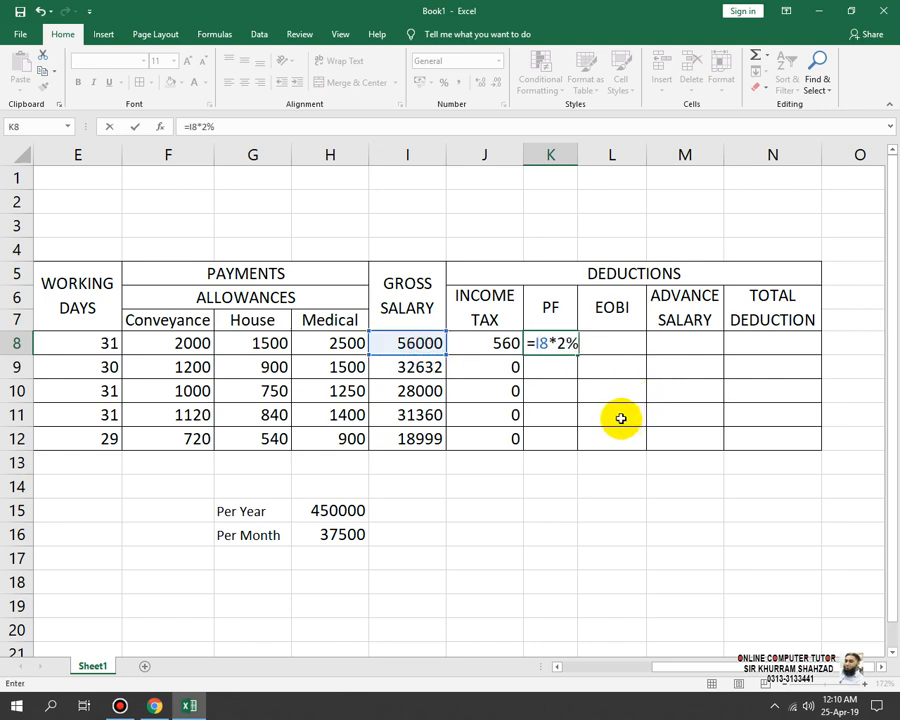
key("Return")
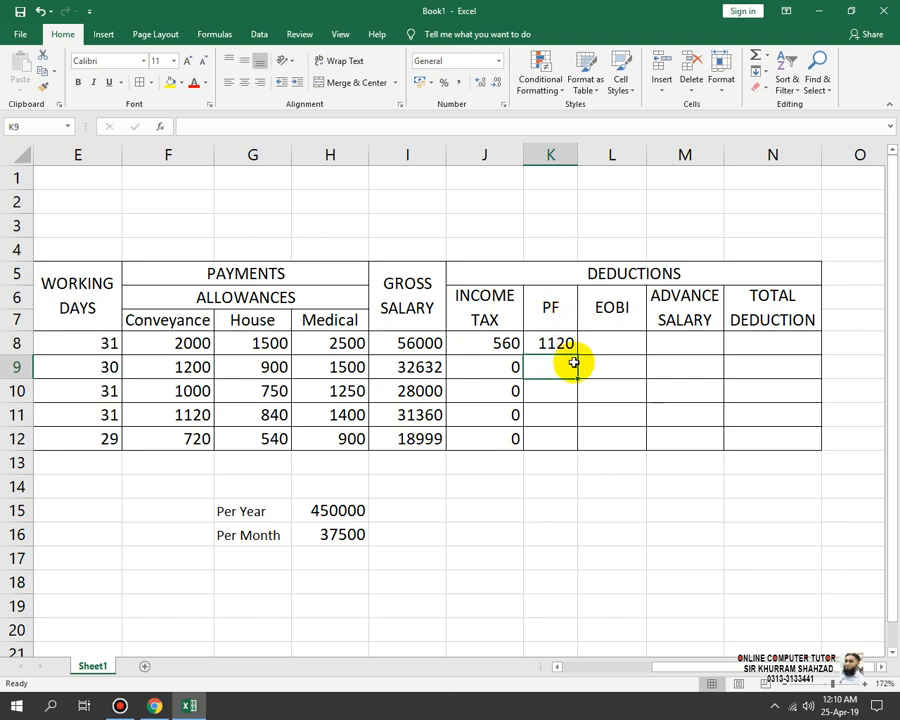
- Change the PF rate in the K8 formula to 1%
left_click(572, 344)
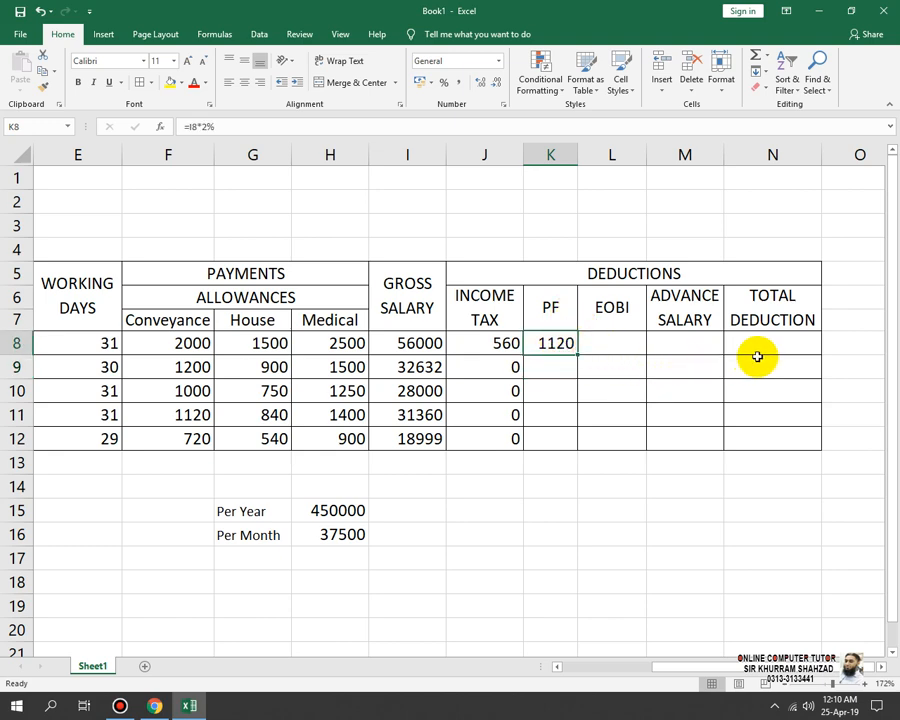
key("F2")
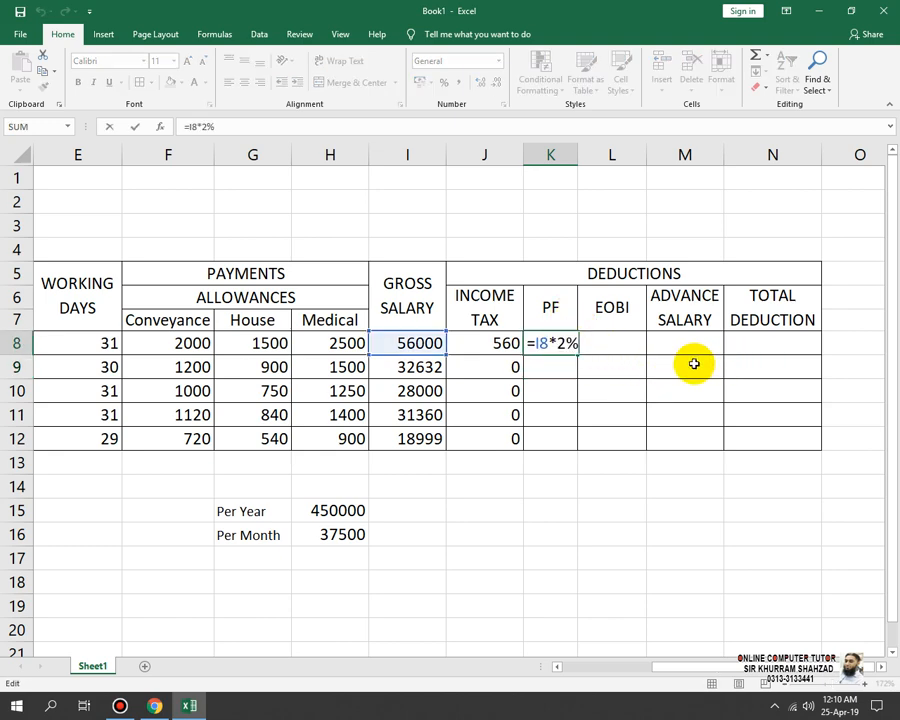
key("BackSpace")
key("BackSpace")
type("1%")
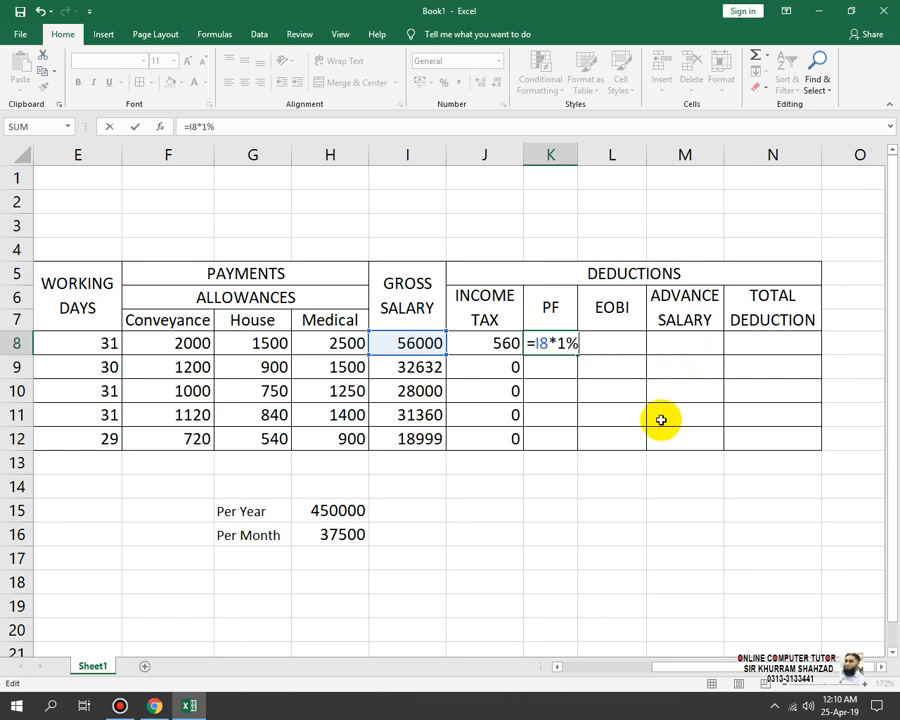
key("Return")
- Copy the PF formula from K8 down to K12 and show the values without decimals
left_click(556, 342)
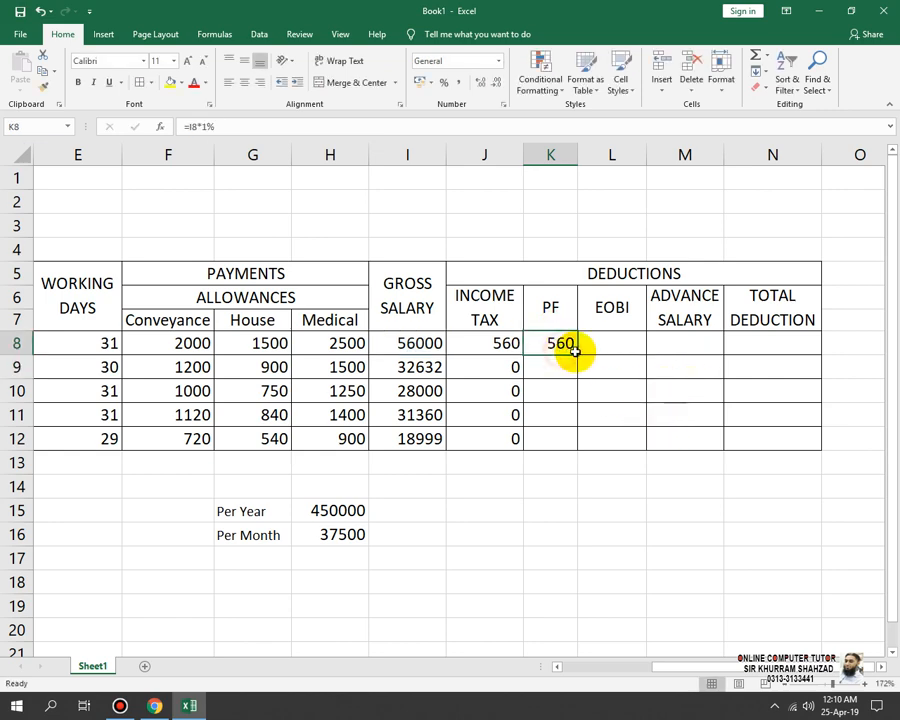
left_click_drag(576, 354, 580, 456)
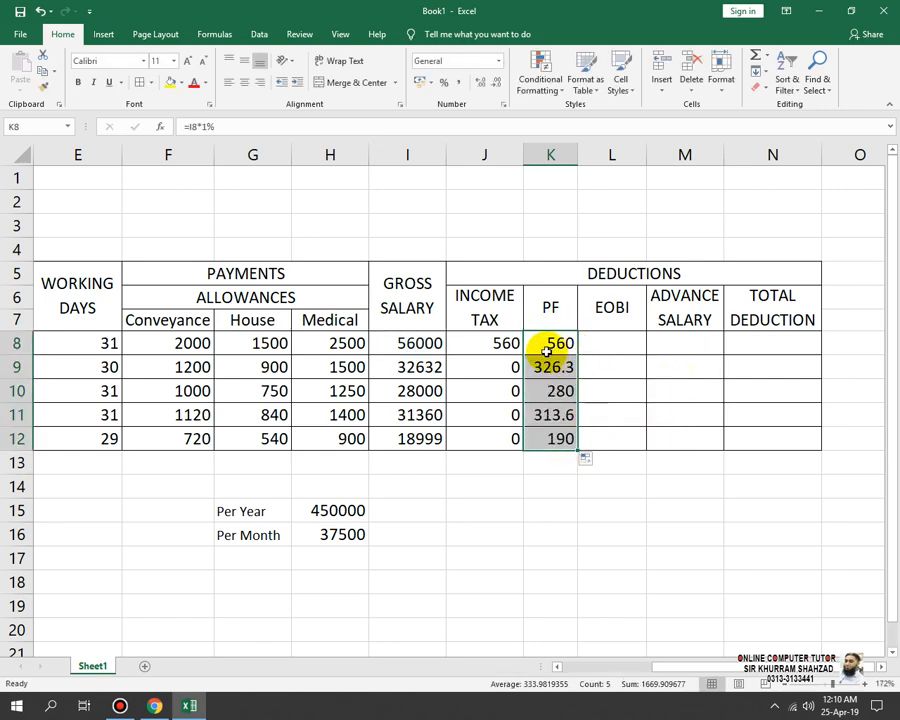
left_click(499, 84)
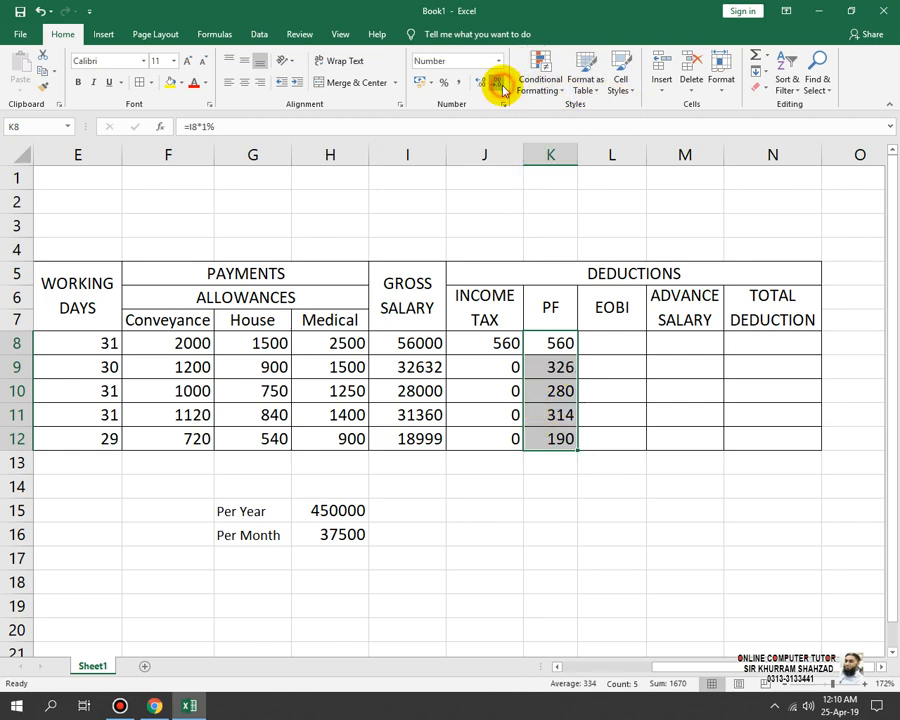
- Enter an EOBI side calculation below the table with 470 in J17, = in J18 and 130 in J19
left_click(623, 342)
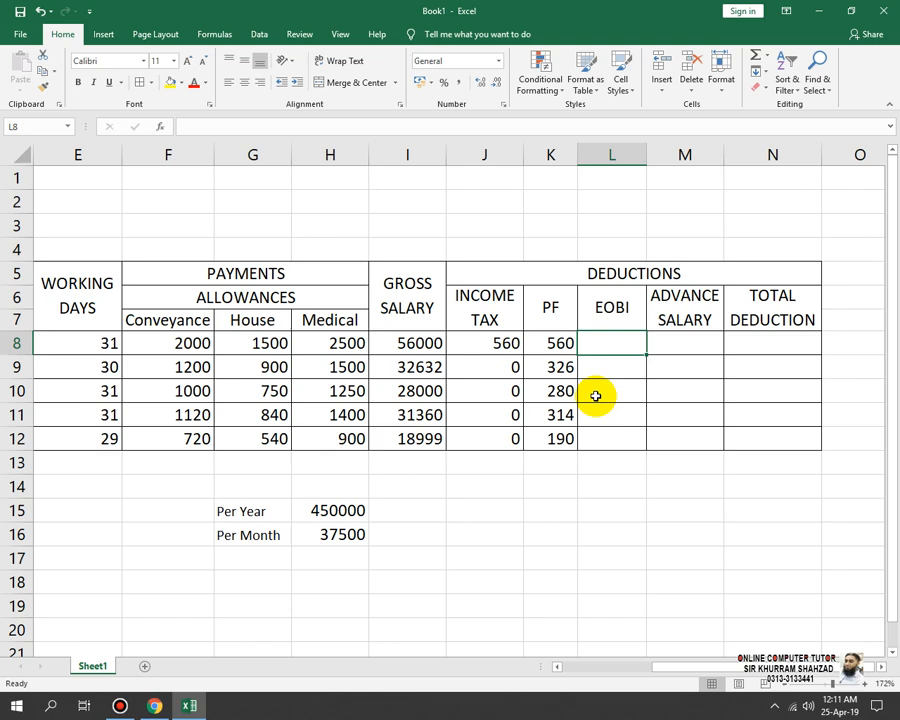
left_click(487, 561)
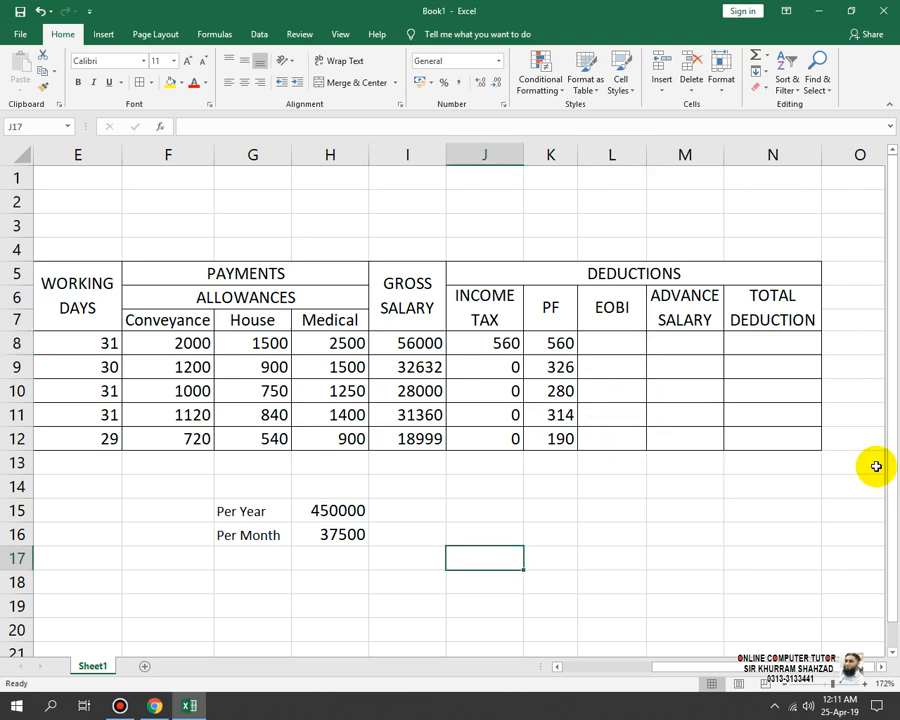
type("47")
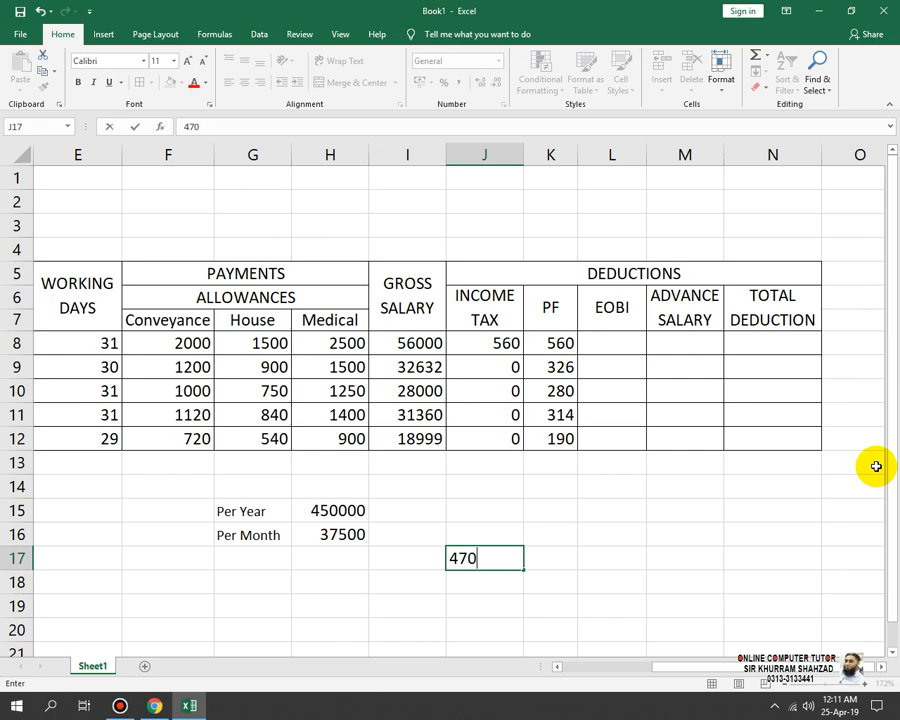
type("0")
key("Return")
type("=")
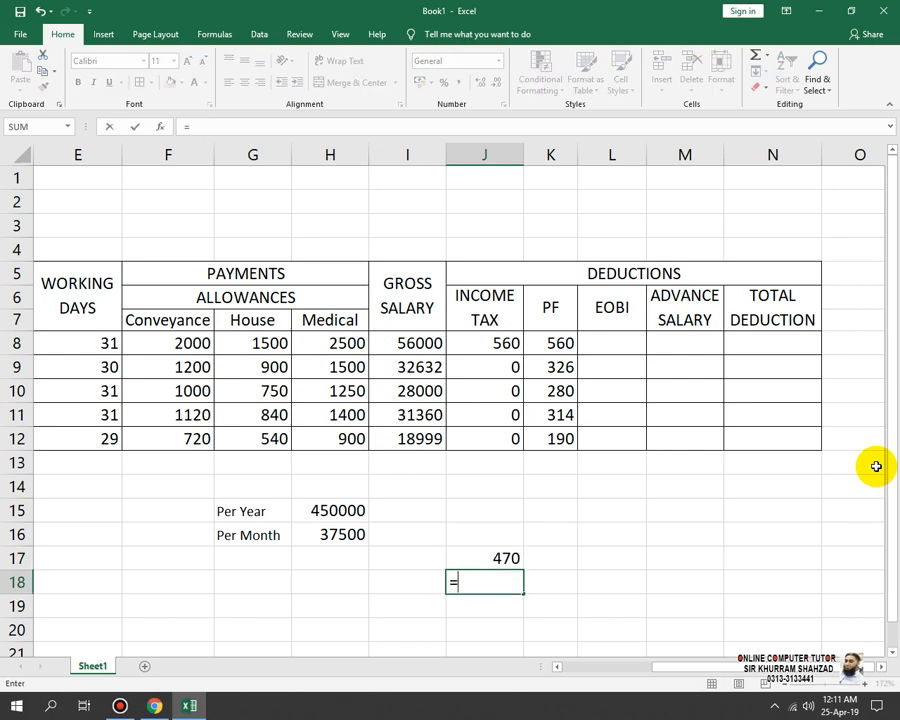
key("Return")
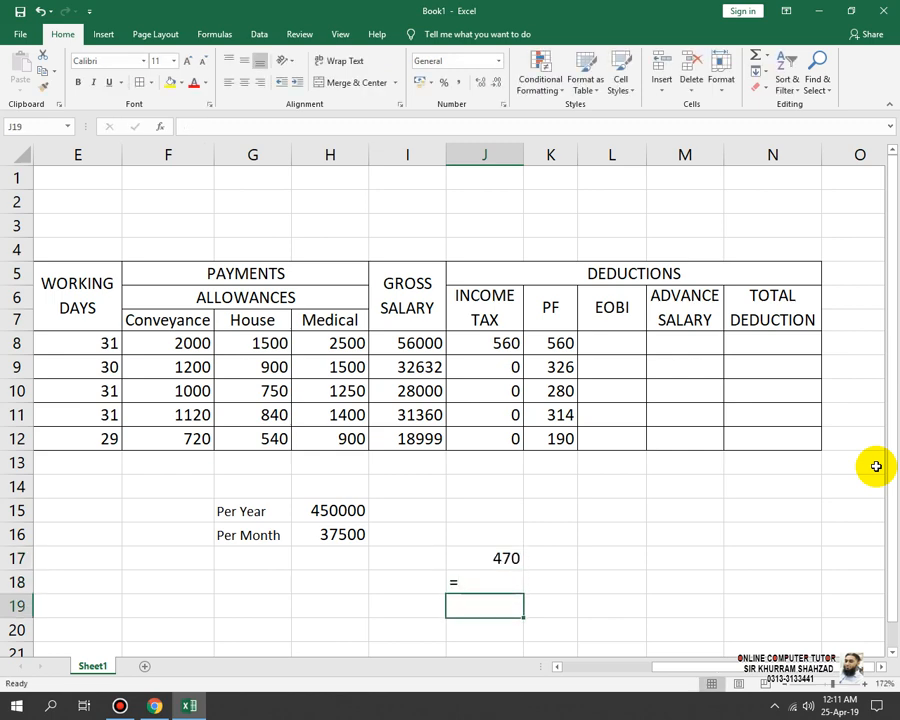
type("130")
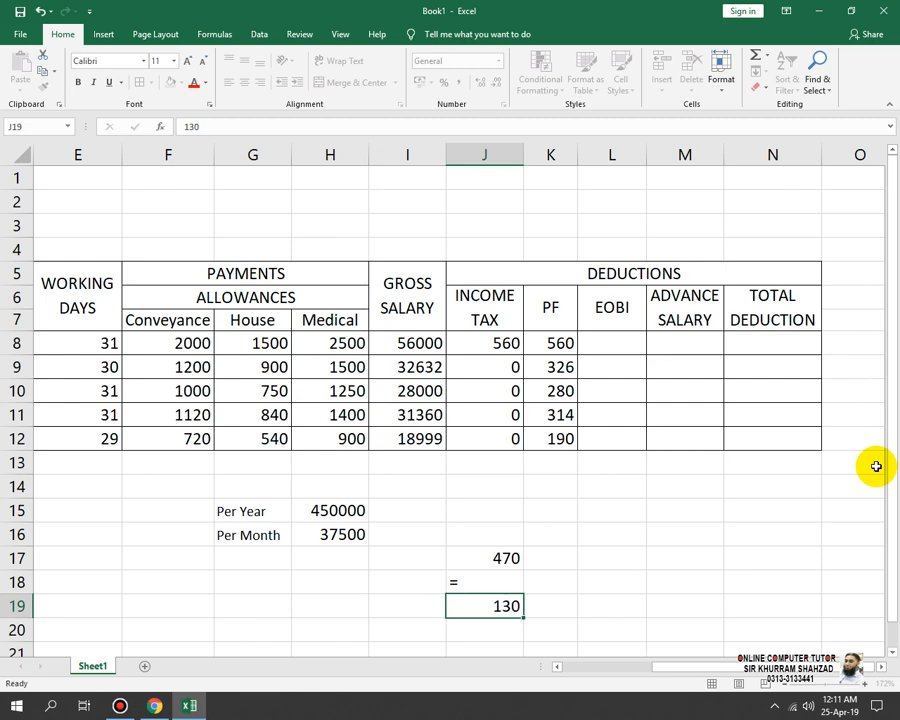
key("Return")
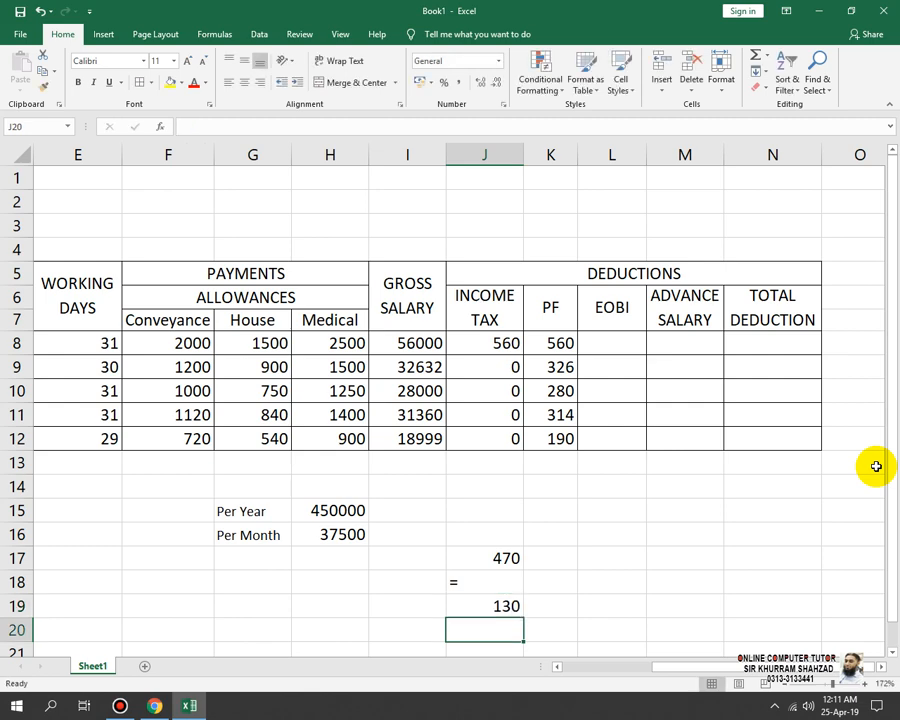
- Subtract J19 from J17 with a formula in J20
type("=")
key("Up")
key("Up")
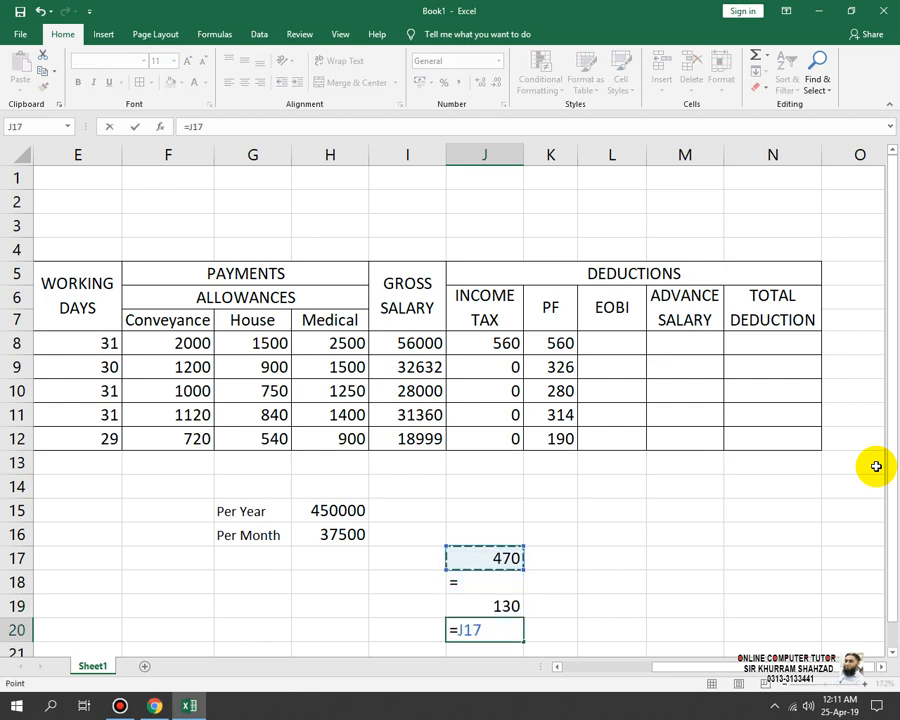
type("-")
key("Up")
key("Return")
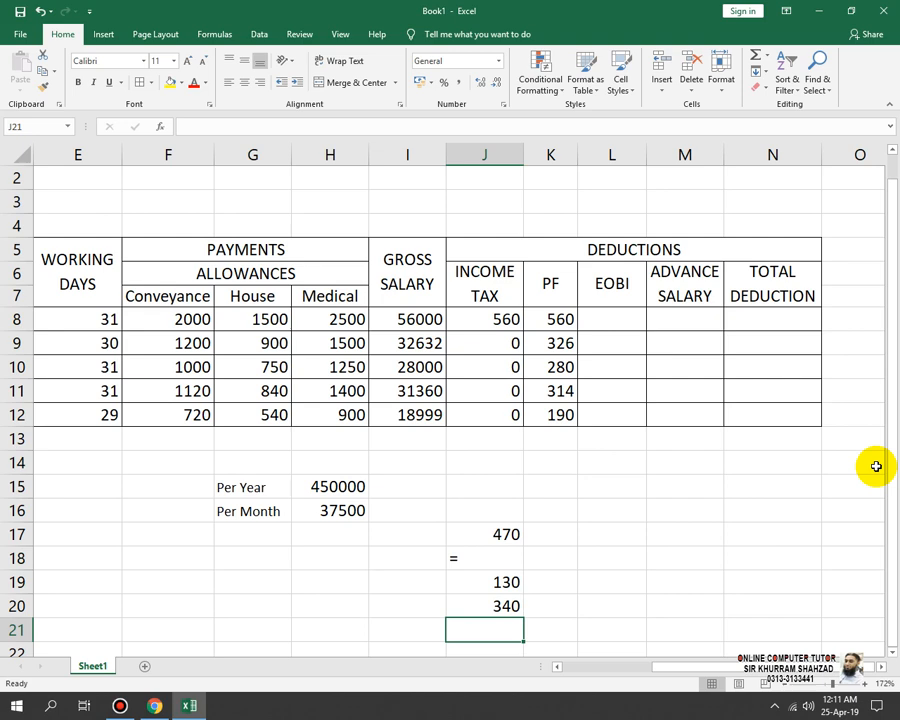
- Fill the EOBI column with 130 for every employee, L8 to L12
left_click(598, 316)
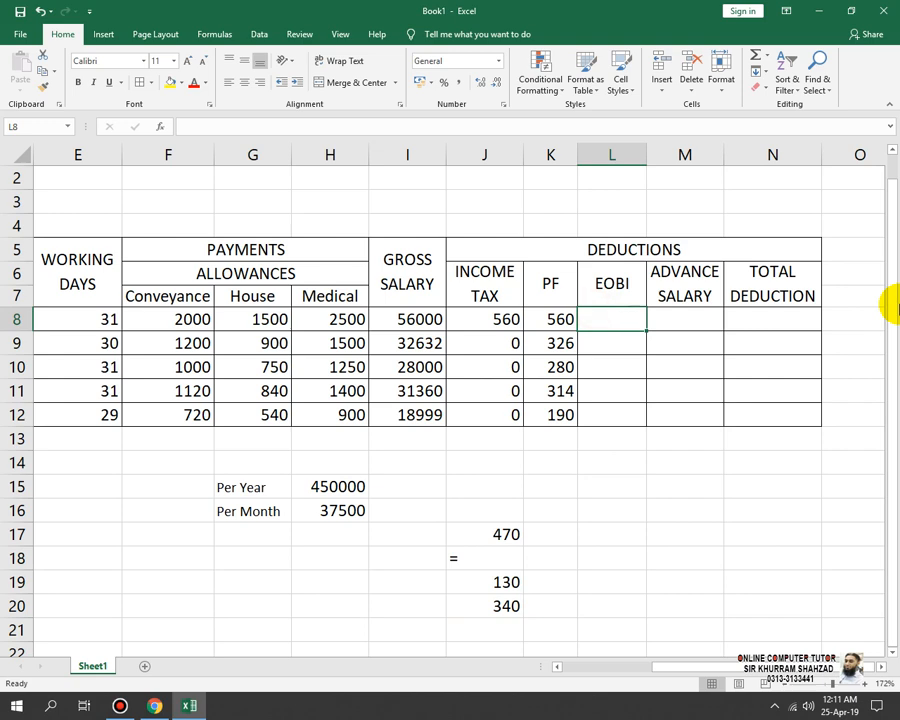
type("1")
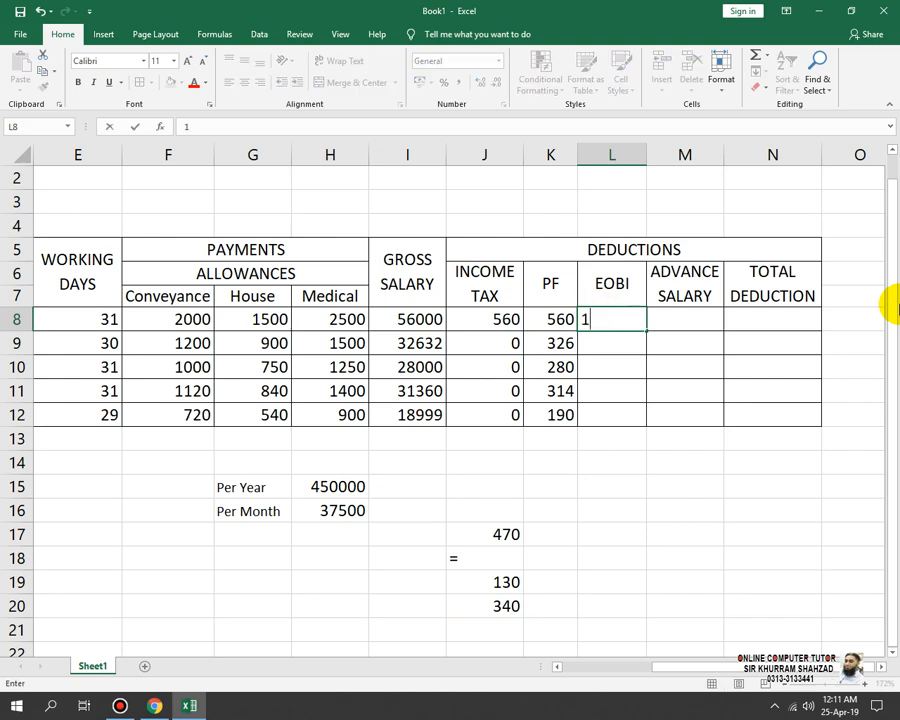
type("30")
key("Return")
type("130")
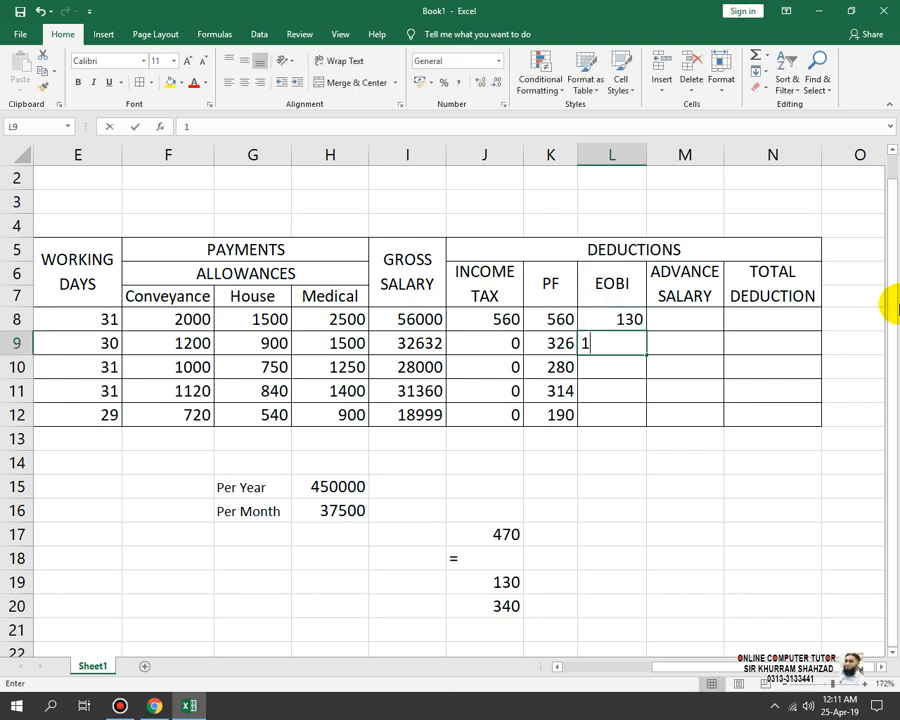
key("Return")
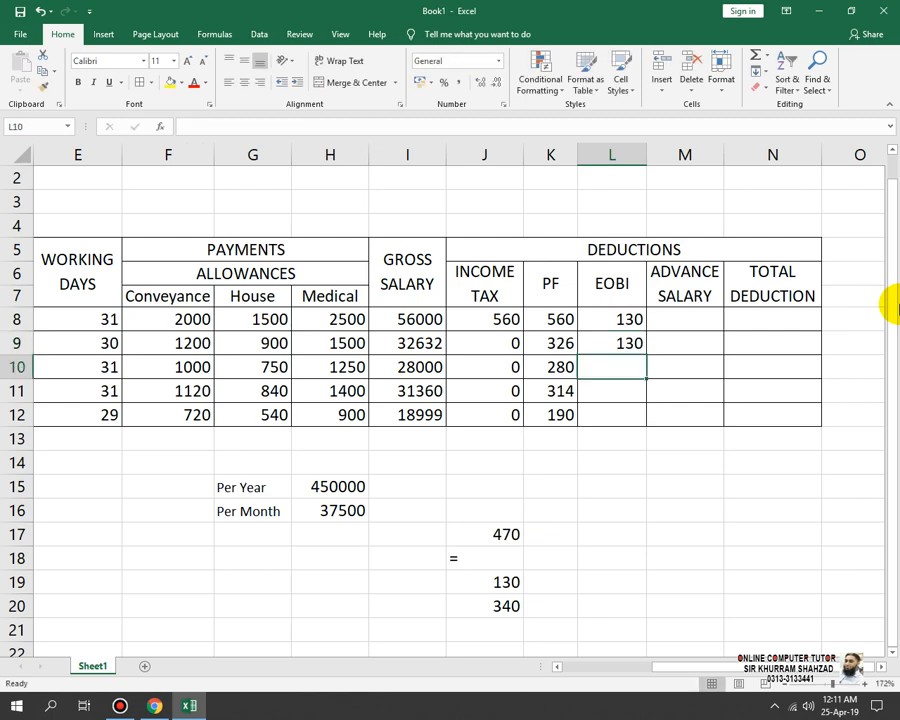
left_click(630, 343)
left_click_drag(646, 355, 657, 436)
- Enter the advance salary amounts 1200, 1000, 0, 0 and 0 in M8 to M12
left_click(685, 322)
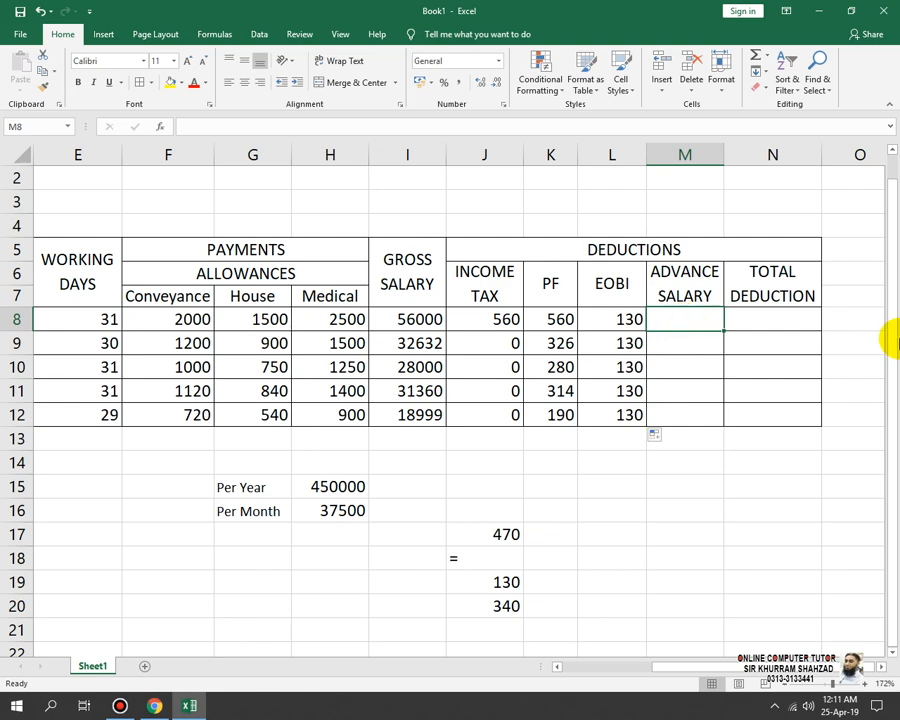
type("1200")
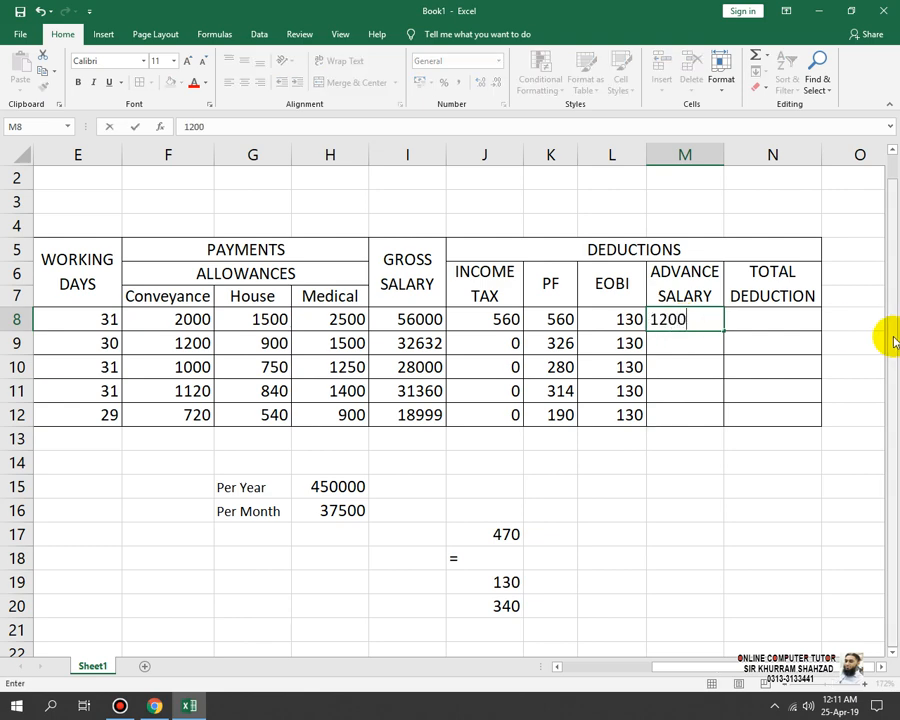
key("Return")
type("1000")
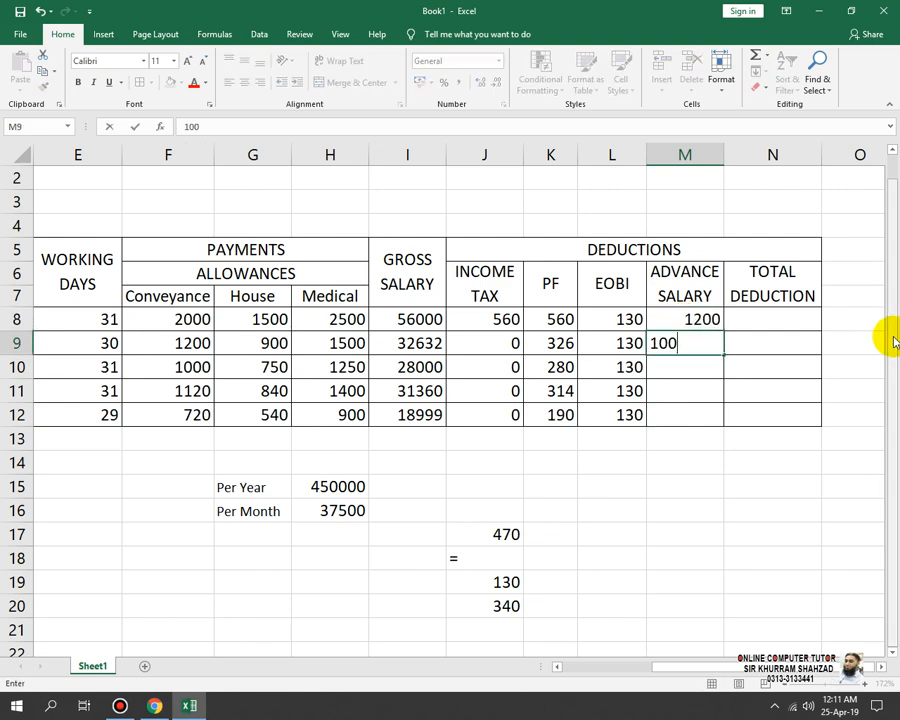
key("Return")
type("0")
key("Return")
type("0")
key("Return")
type("0")
key("Return")
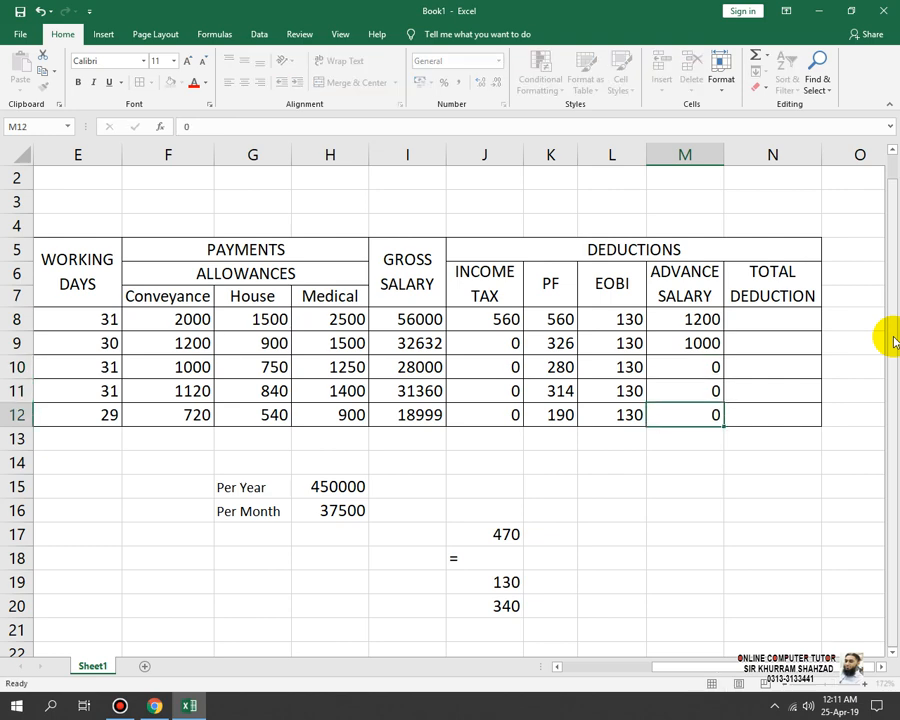
- Total the deductions in N8 with a SUM of J8:M8
key("Right")
key("Up")
key("Up")
key("Up")
key("Up")
key("Up")
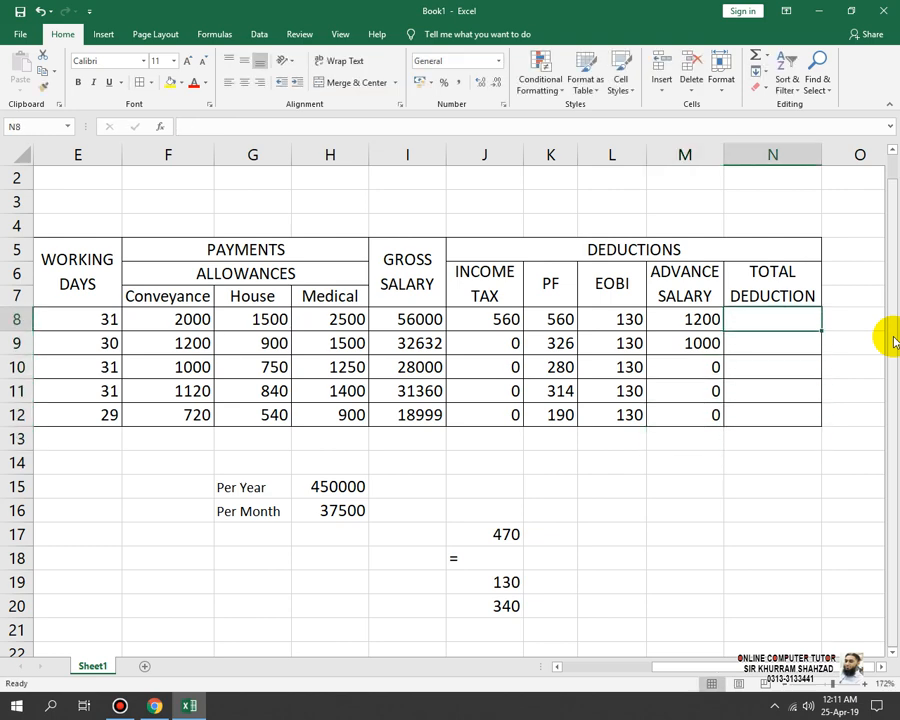
type("=sum(")
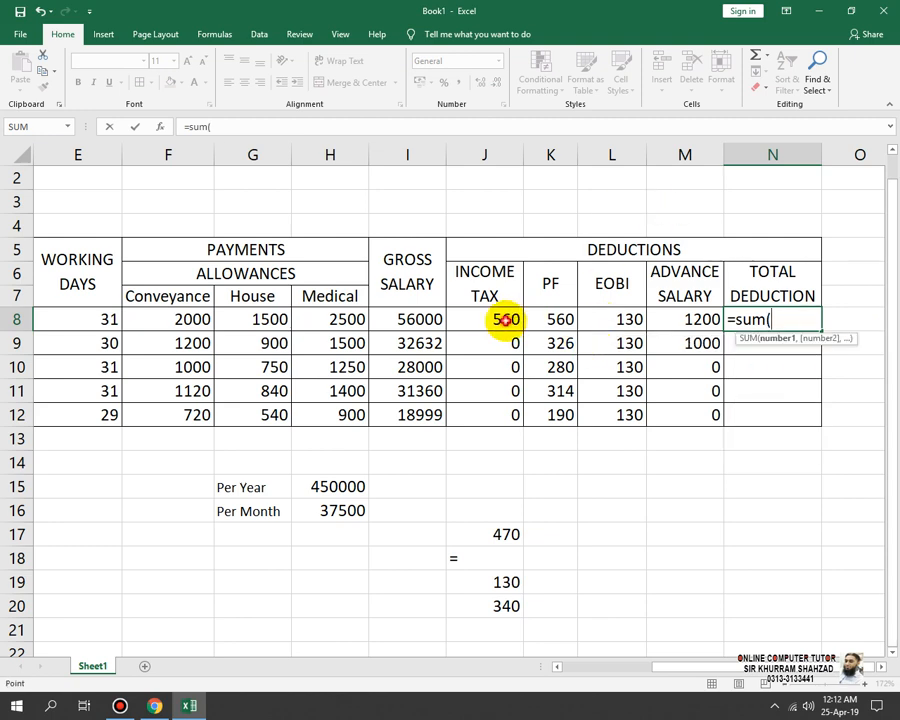
left_click_drag(510, 322, 673, 326)
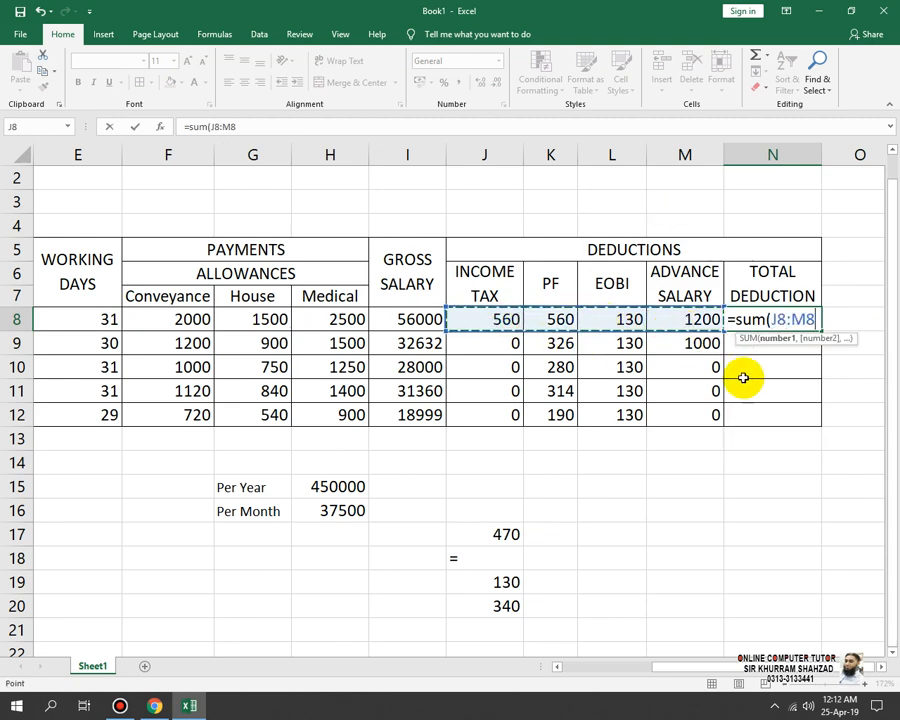
key("Return")
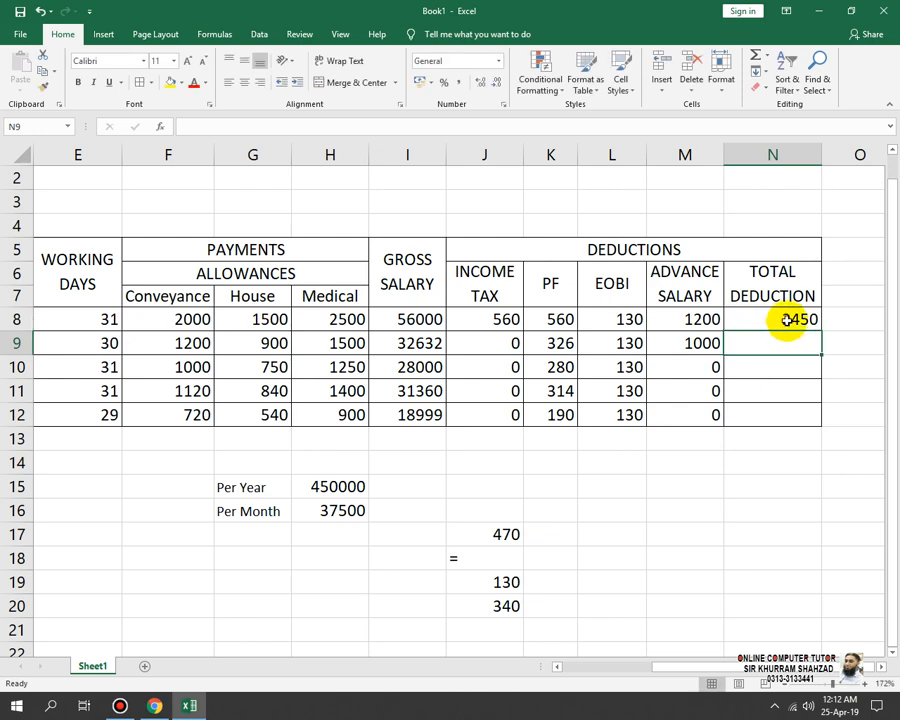
- Fill the total deduction formula from N8 down to N12 and show the amounts without decimal places
left_click(807, 320)
left_click_drag(821, 332, 823, 418)
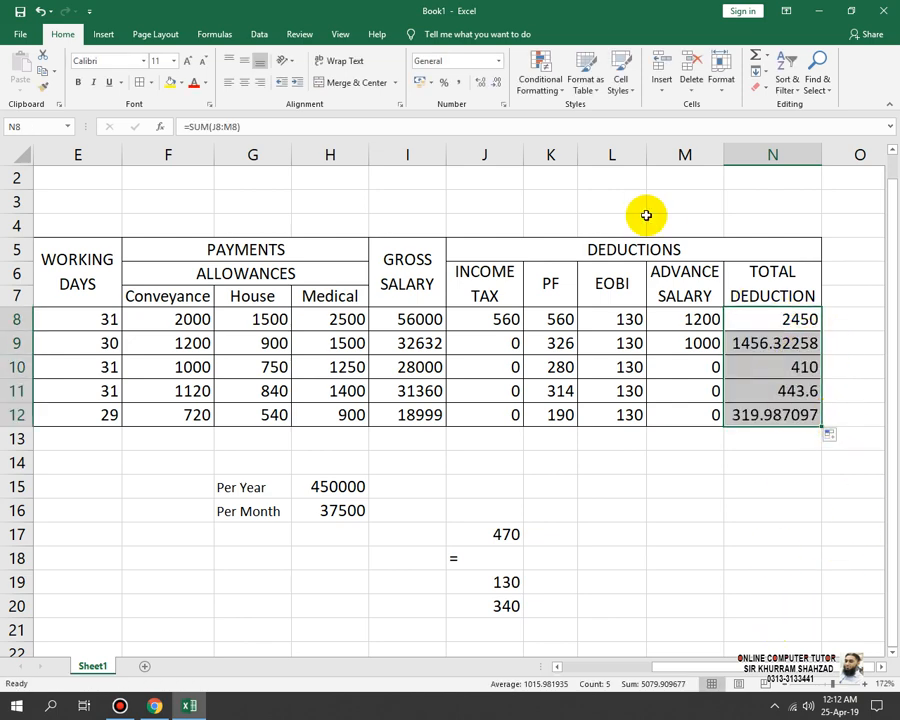
left_click(497, 83)
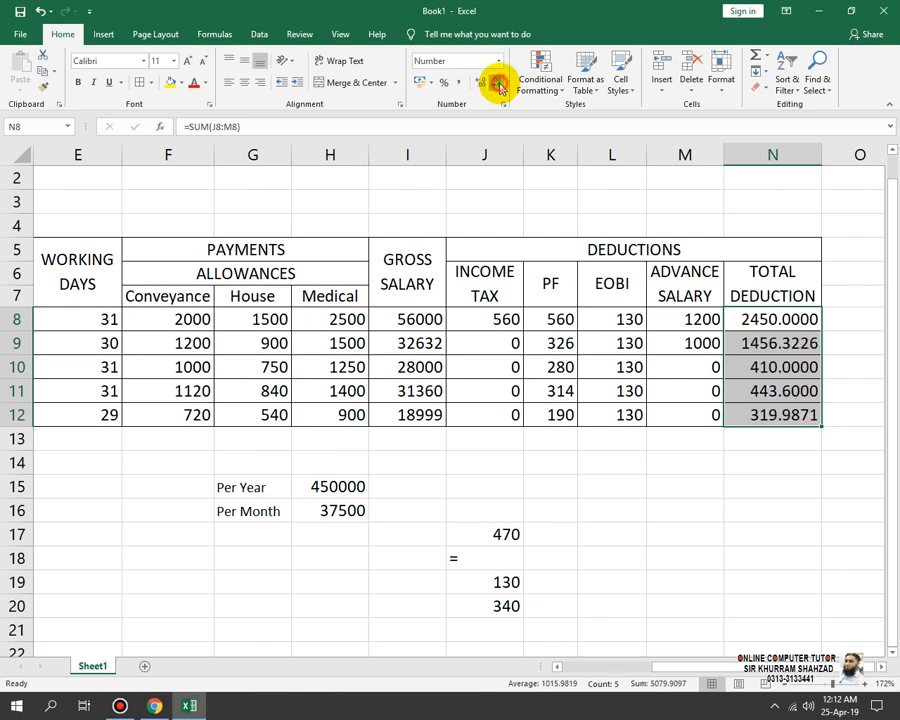
left_click(497, 83)
left_click(497, 83)
left_click(497, 83)
left_click(497, 83)
left_click(812, 456)
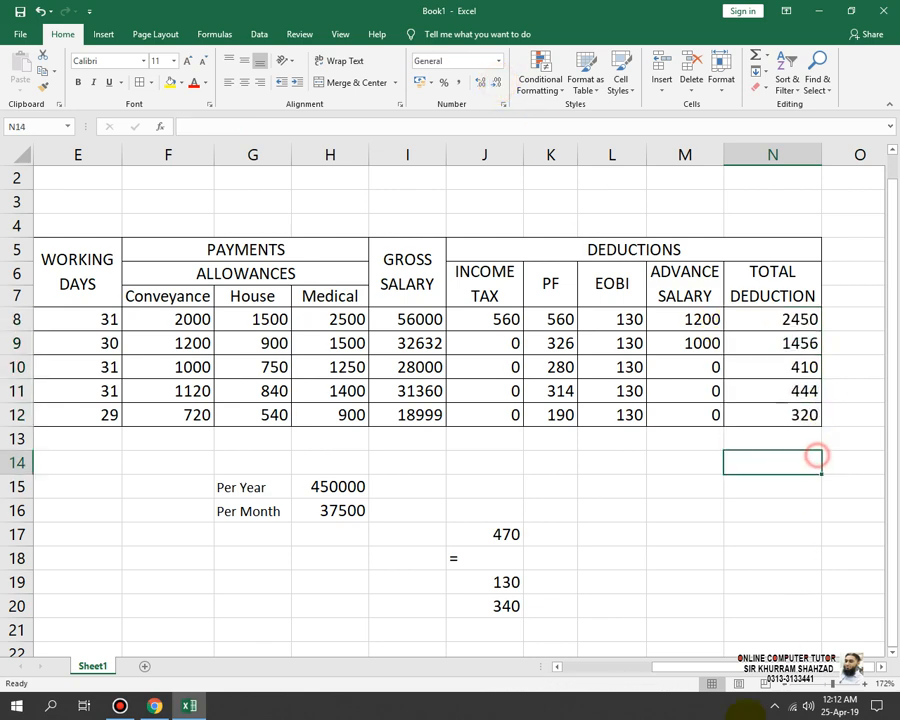
- Merge and center O5:O7 beside the deductions and enter the heading ET SALARY
left_click(880, 667)
left_click(880, 667)
left_click_drag(679, 250, 687, 291)
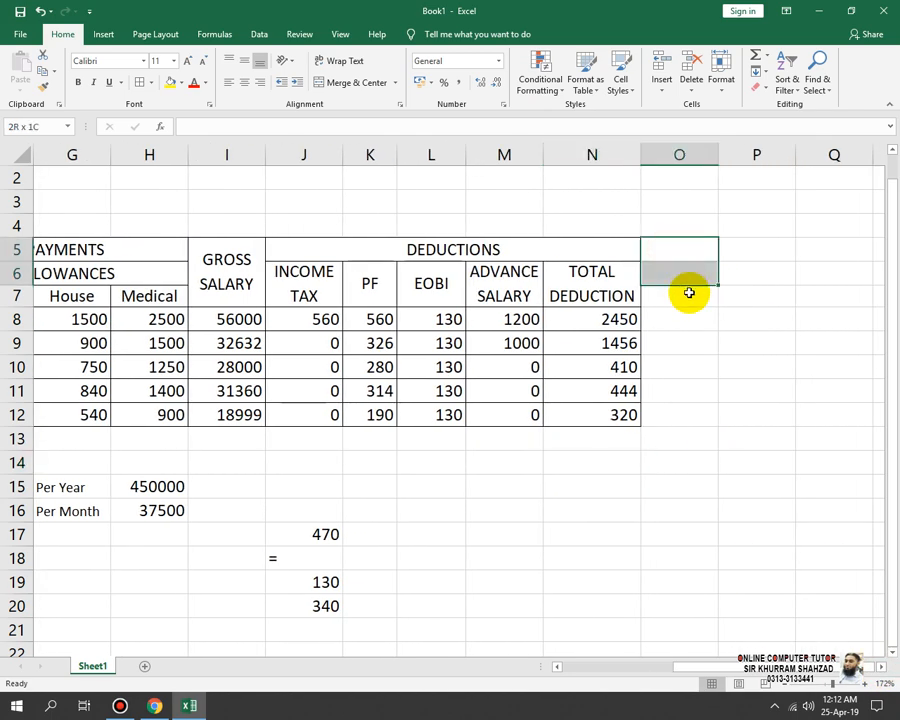
left_click(352, 83)
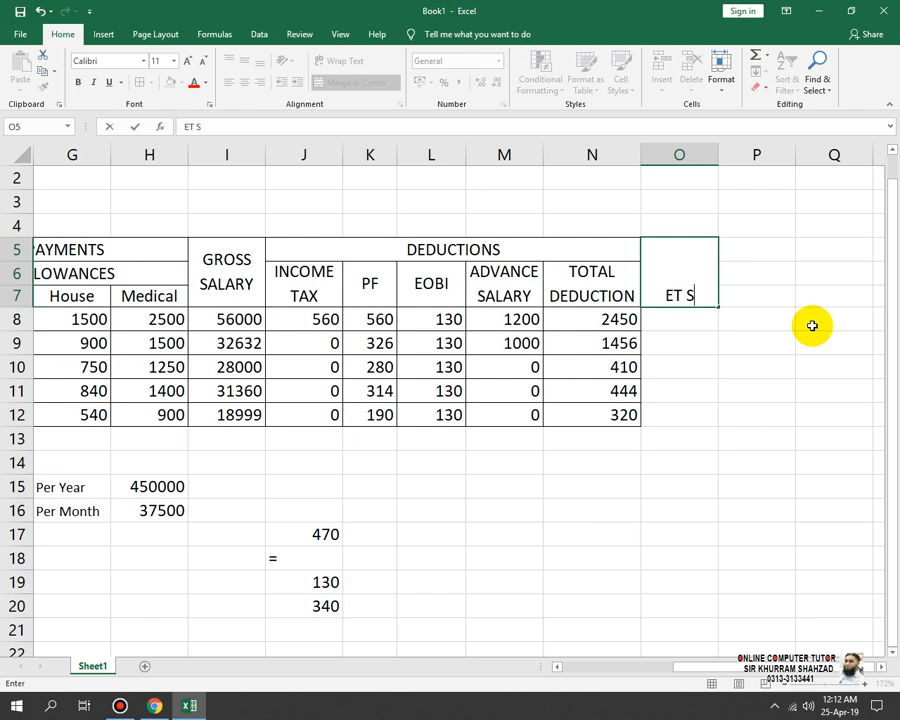
type("RY")
key("Return")
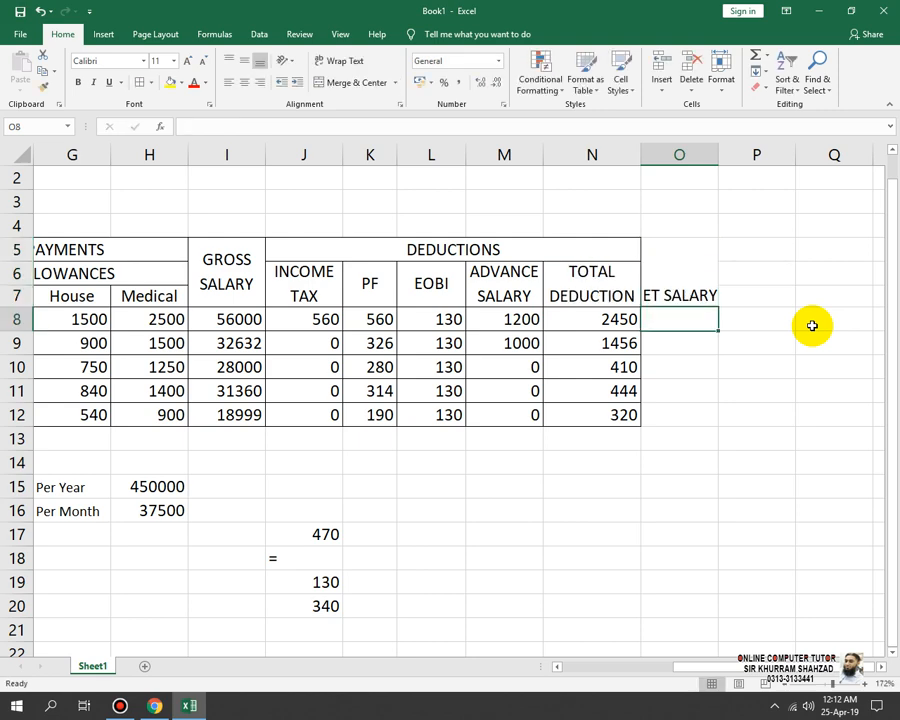
- Middle-align and wrap the heading in O5:O7, and correct its text to NET SALARY
left_click(681, 267)
left_click(244, 61)
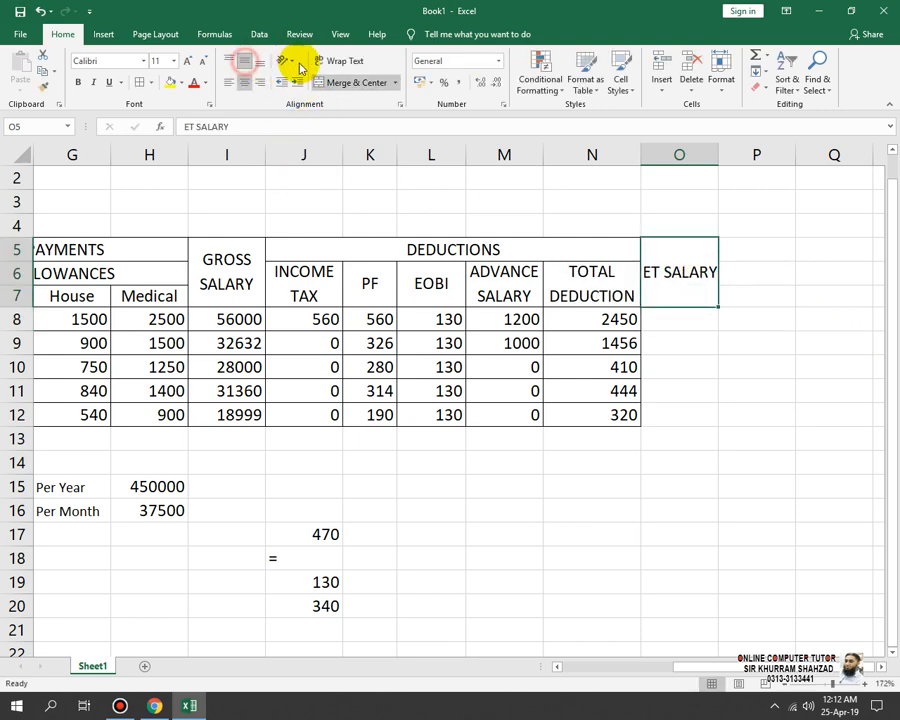
left_click(330, 60)
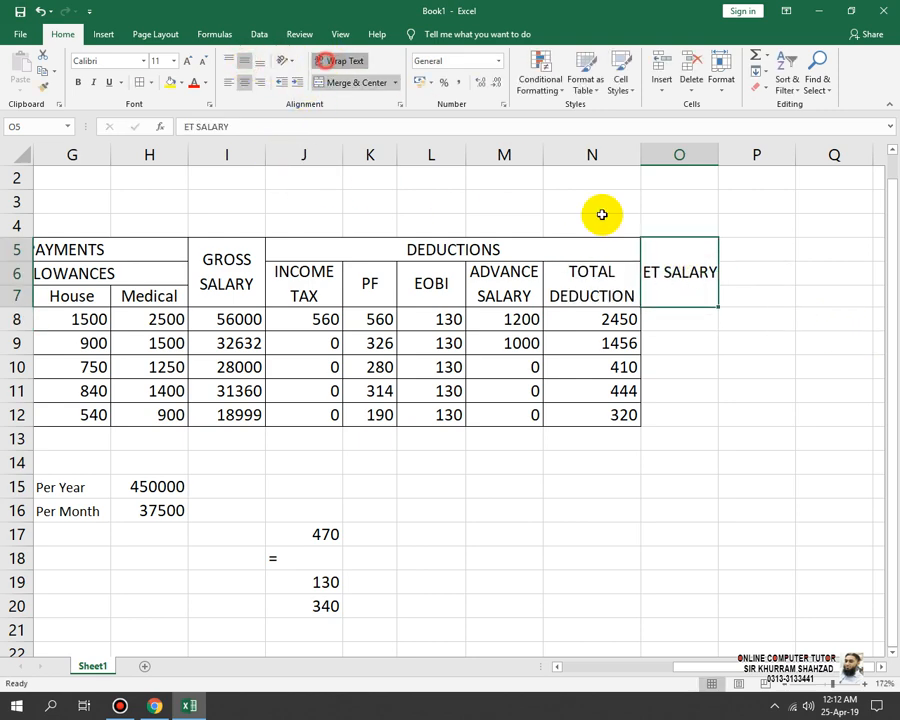
double_click(671, 261)
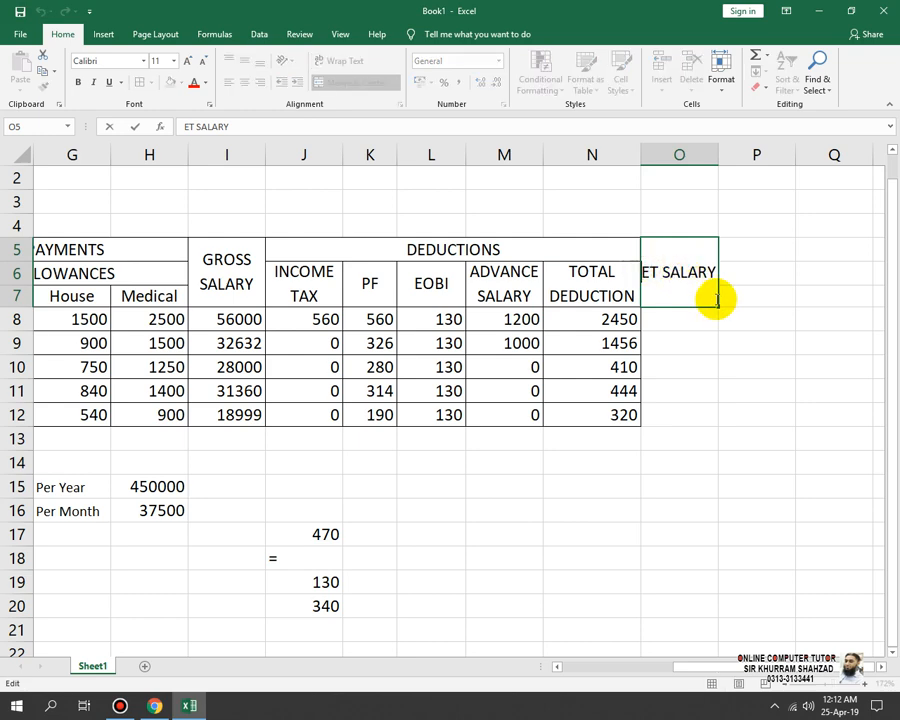
type("N")
left_click(693, 367)
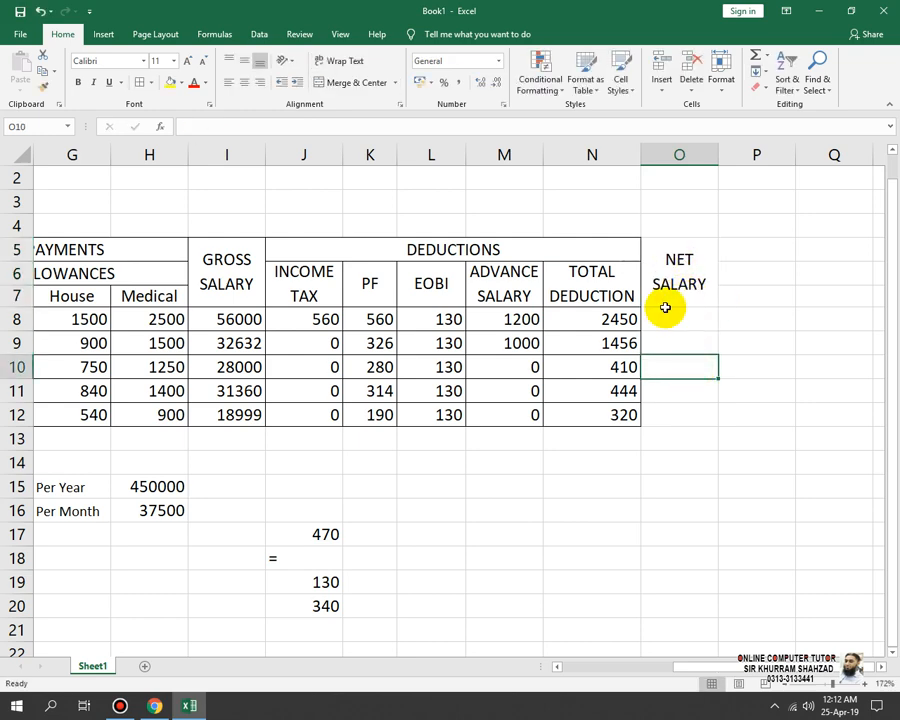
- Calculate the net salary in O8 as =I8-N8 and fill the formula down to O12
left_click(665, 312)
type("=")
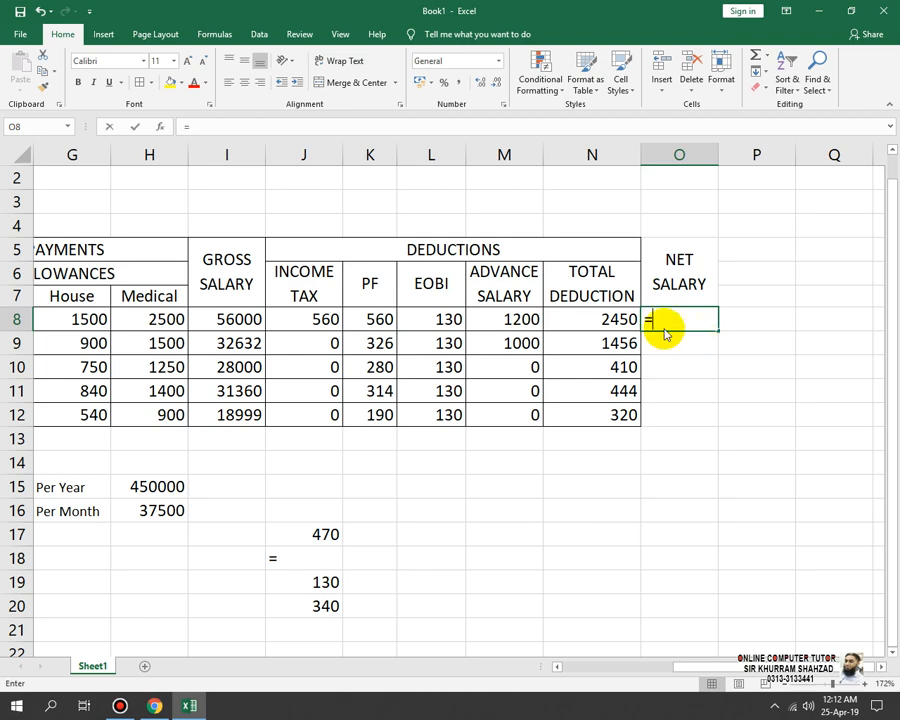
left_click(250, 318)
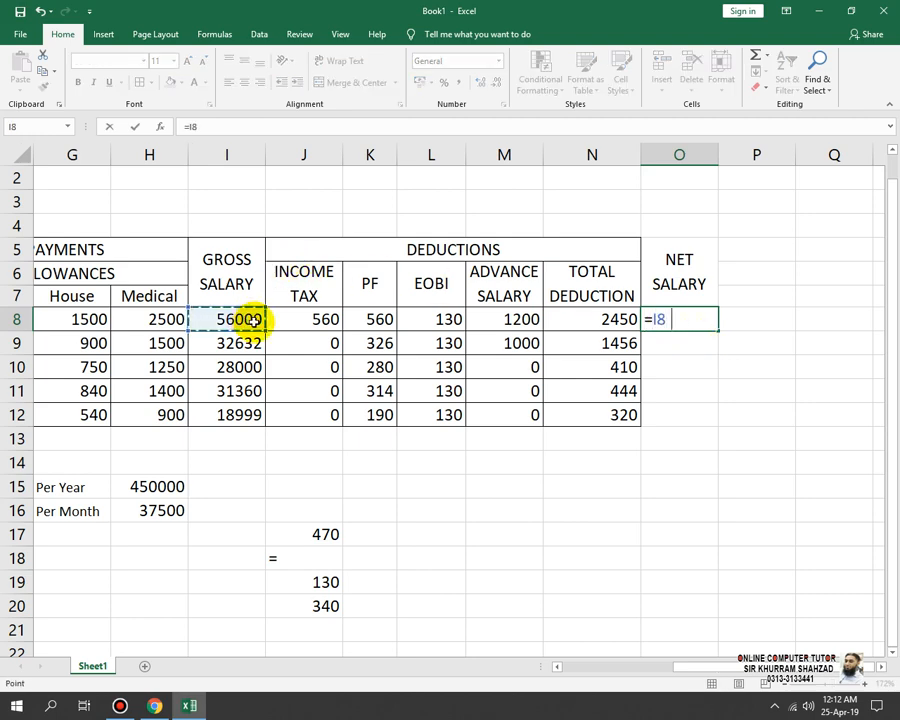
type("-")
left_click(596, 322)
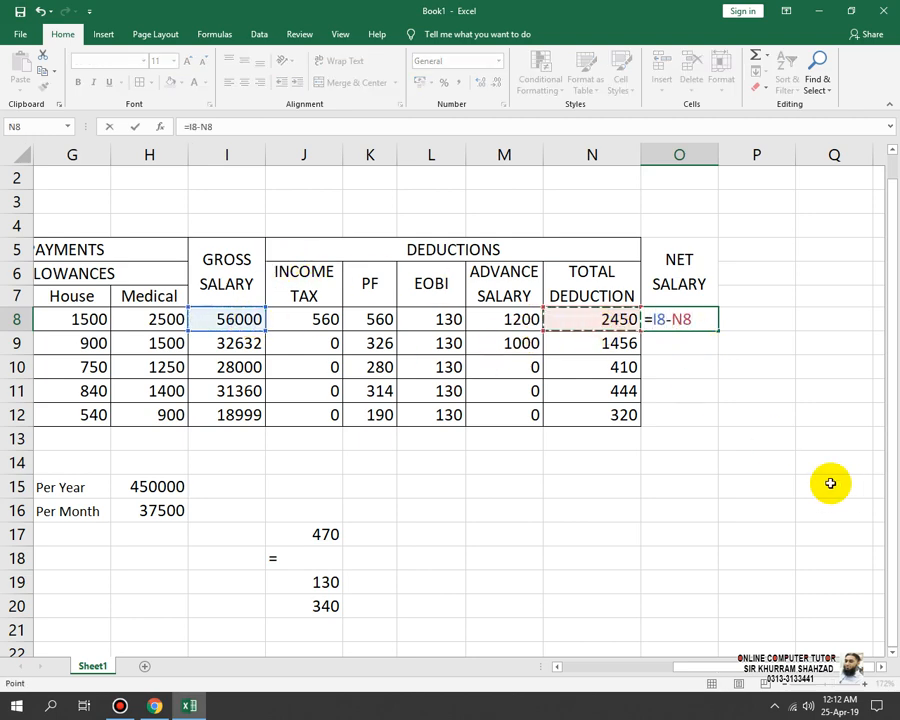
key("Return")
left_click(683, 322)
left_click_drag(717, 328, 713, 418)
- Apply all borders to J5:O12 and clear the helper values in rows 15 to 20 below the table
left_click_drag(688, 247, 421, 415)
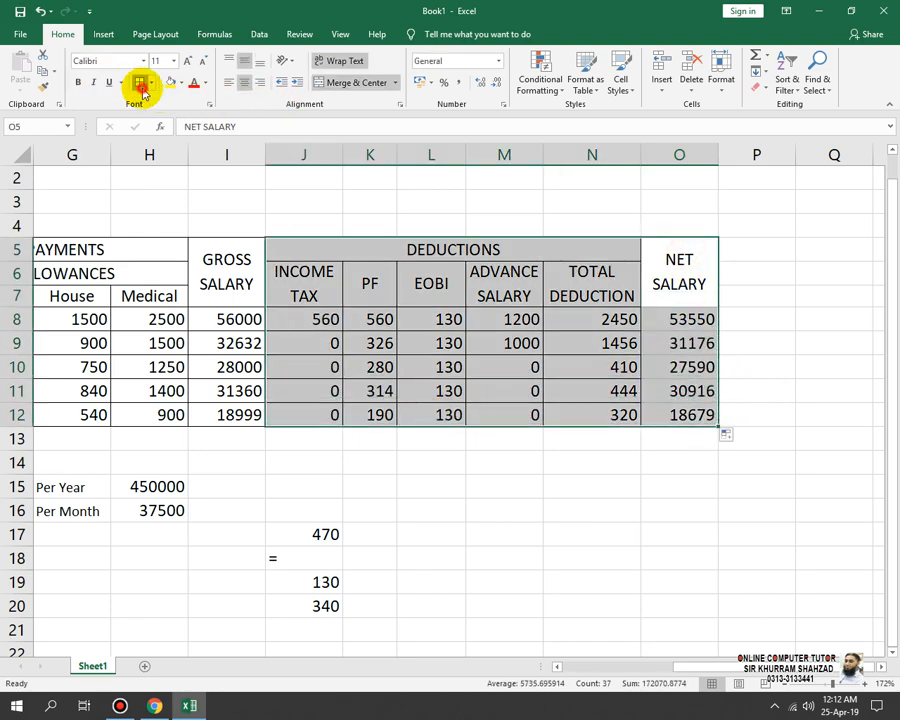
left_click(502, 392)
left_click_drag(440, 604, 5, 476)
key("Delete")
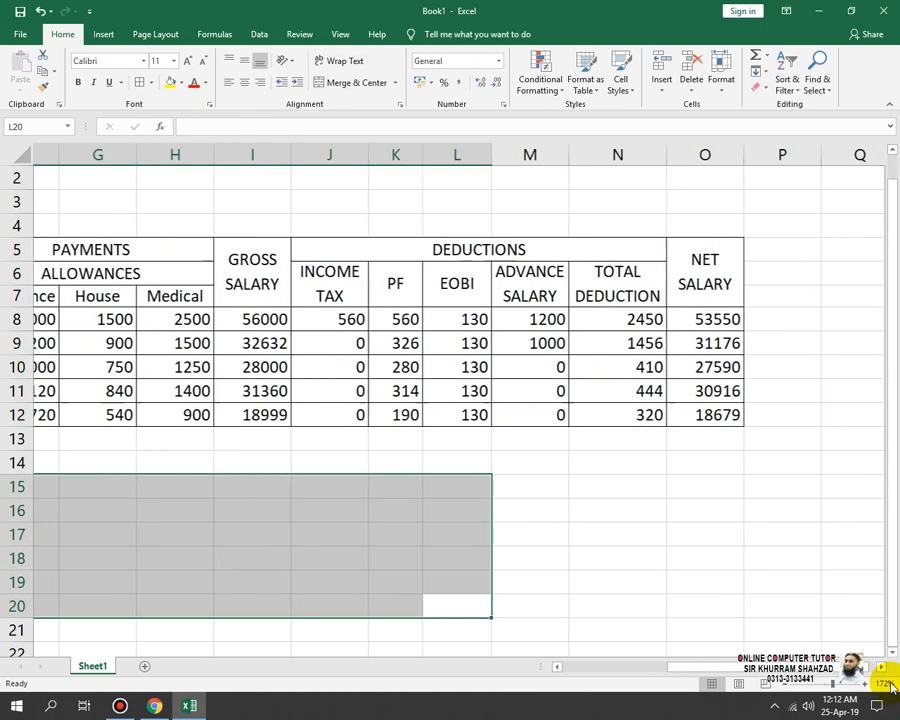
- Merge and center the ONLINE COMPUTER INSTITUTE title across A1:O1, and make it bold at font size 16
left_click(823, 685)
left_click(587, 508)
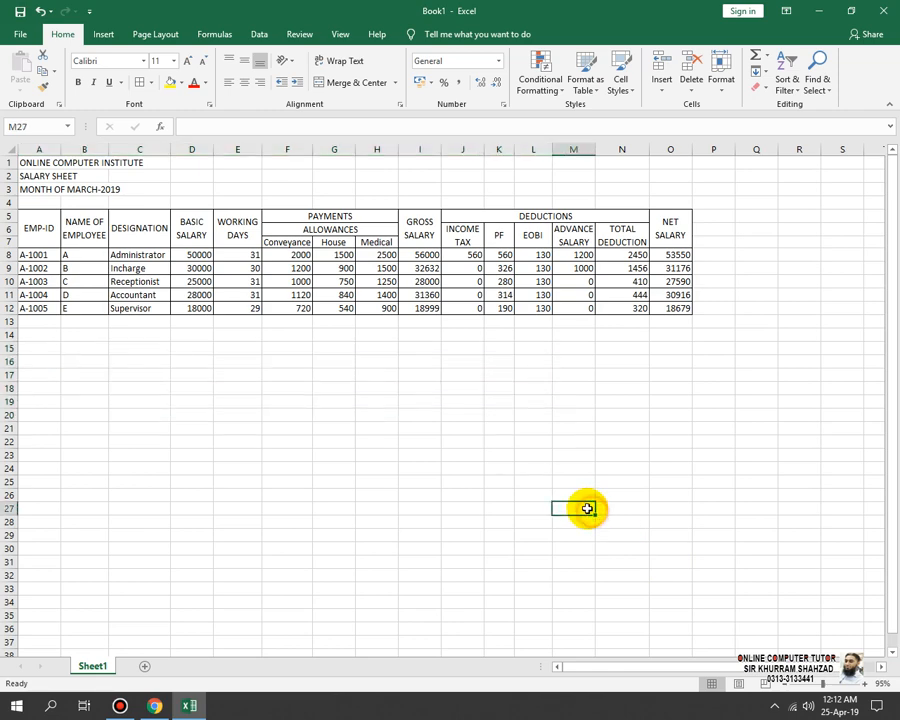
left_click(670, 164)
left_click_drag(405, 137, 8, 124)
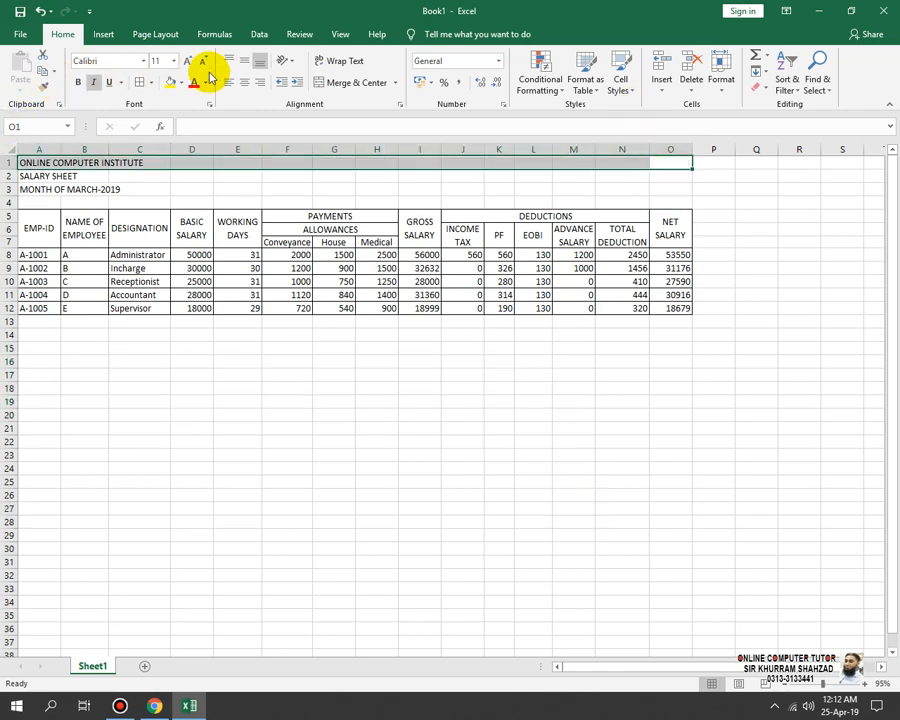
left_click(245, 84)
left_click(109, 82)
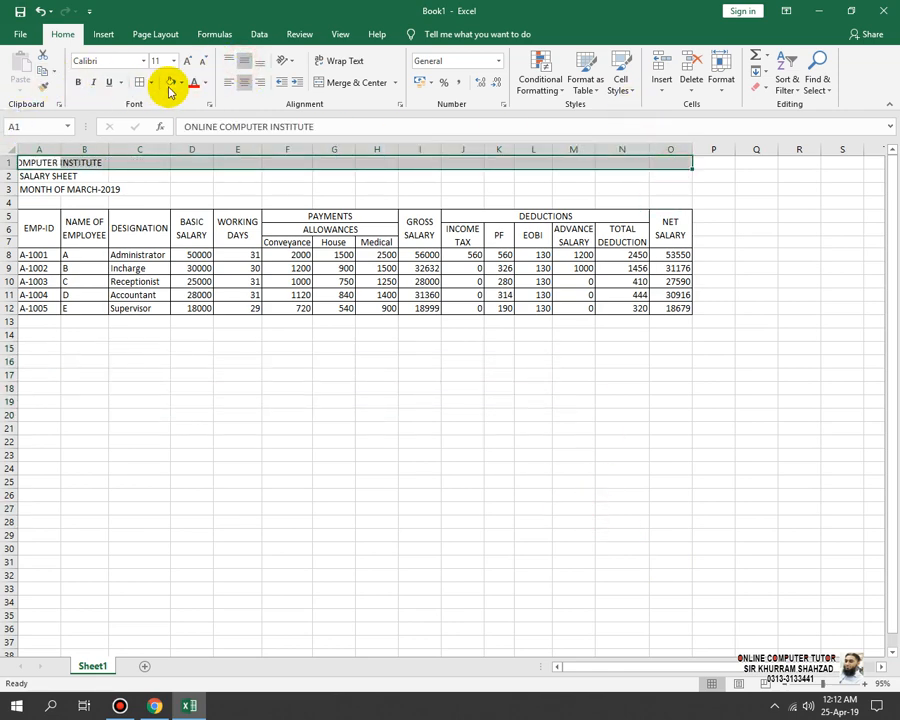
left_click(357, 83)
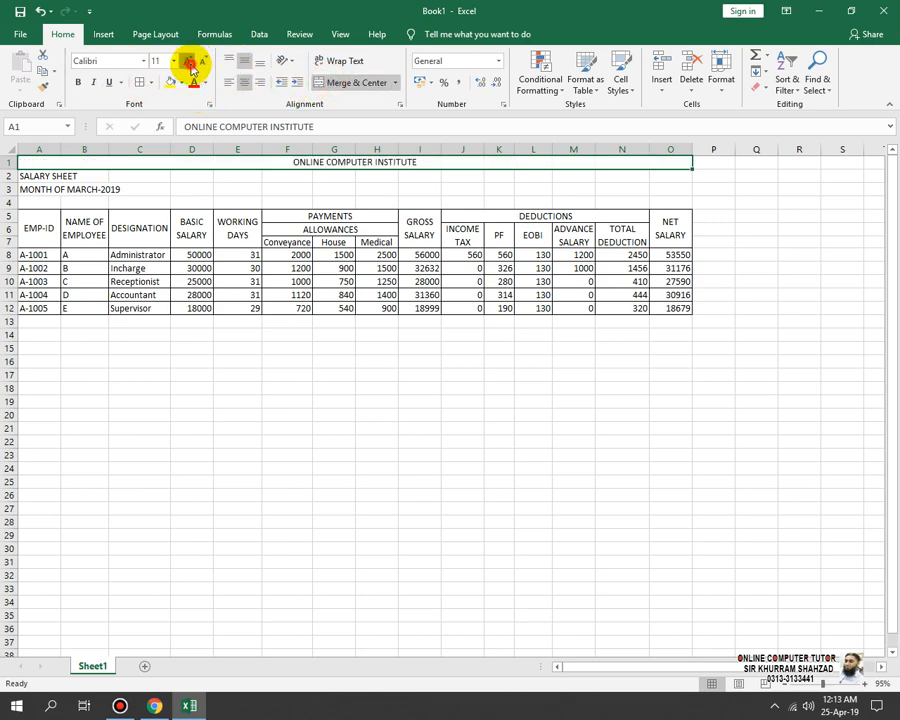
left_click(190, 64)
left_click(190, 64)
left_click(190, 64)
left_click(79, 83)
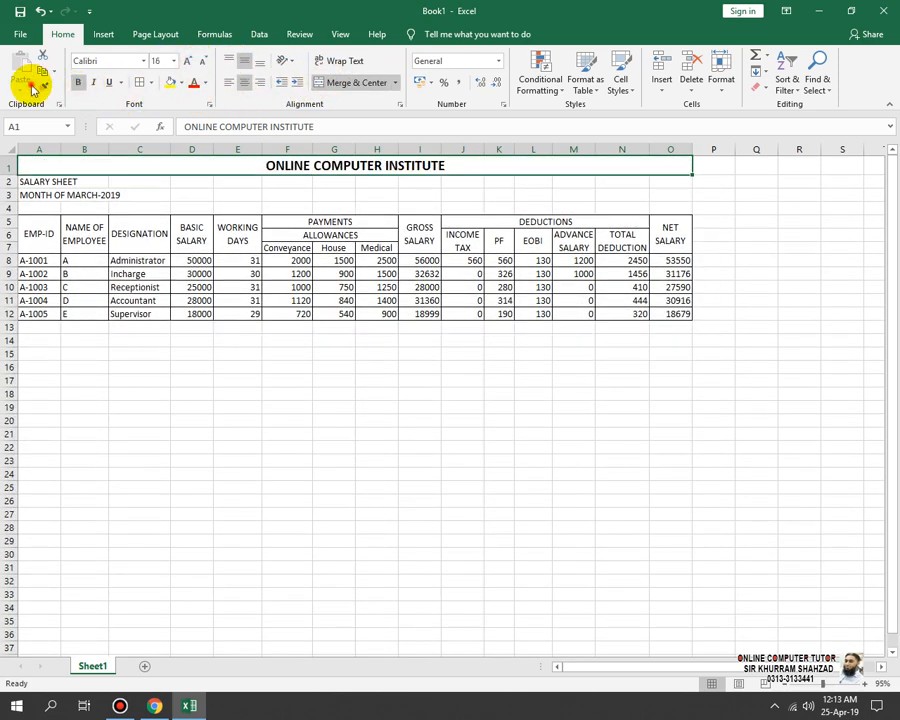
- Copy the title's formatting to the SALARY SHEET and MONTH OF MARCH-2019 lines, and color the month line red
left_click(48, 90)
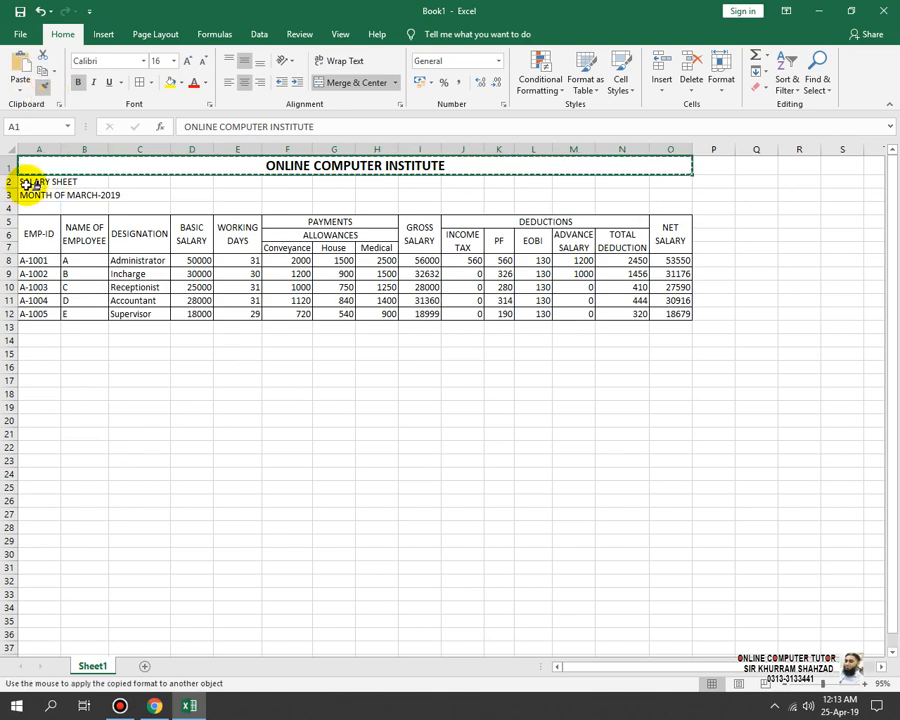
left_click(42, 180)
left_click(40, 88)
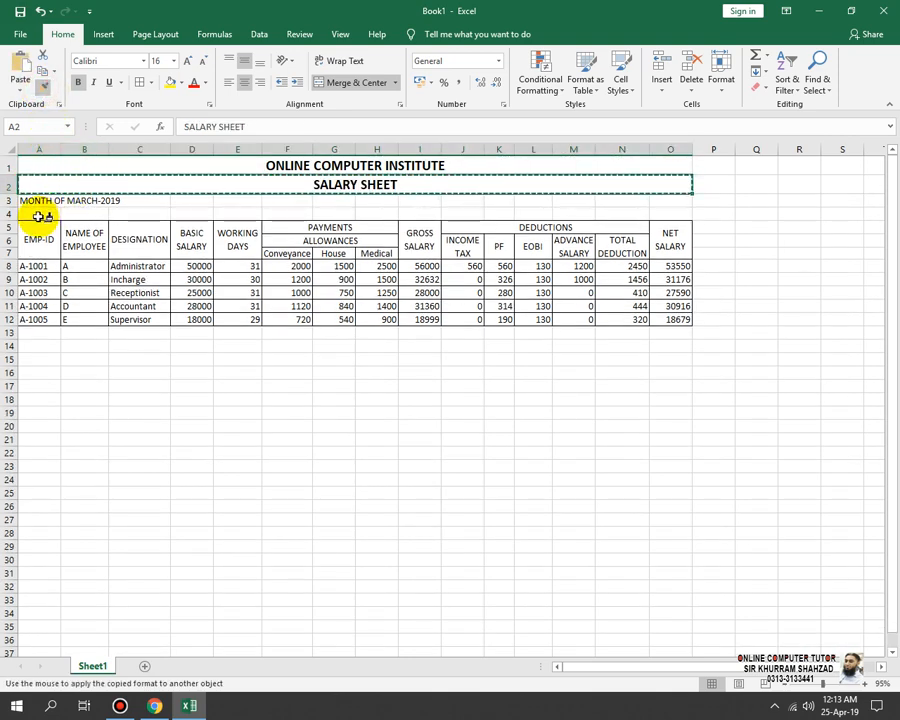
left_click(24, 201)
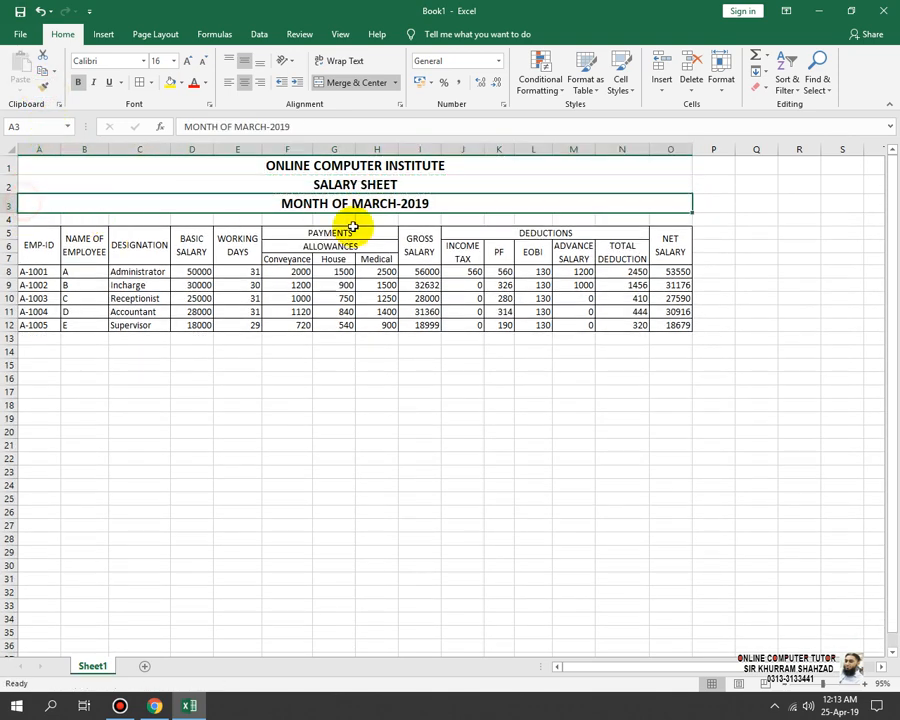
left_click(197, 90)
left_click(411, 429)
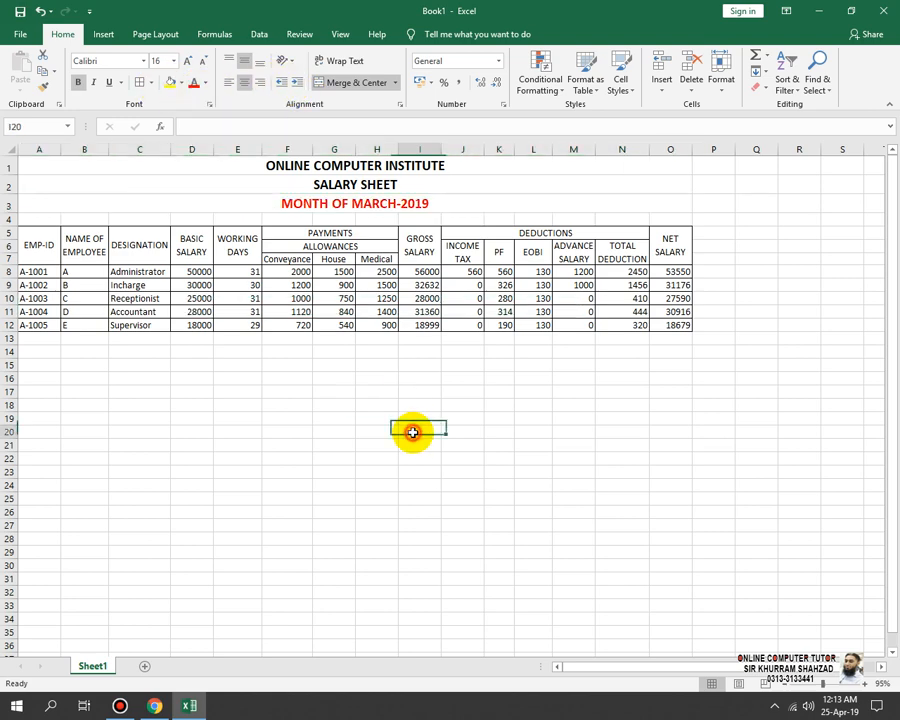
- Fill the table's header rows, A5:O7, with yellow
left_click_drag(46, 243, 678, 253)
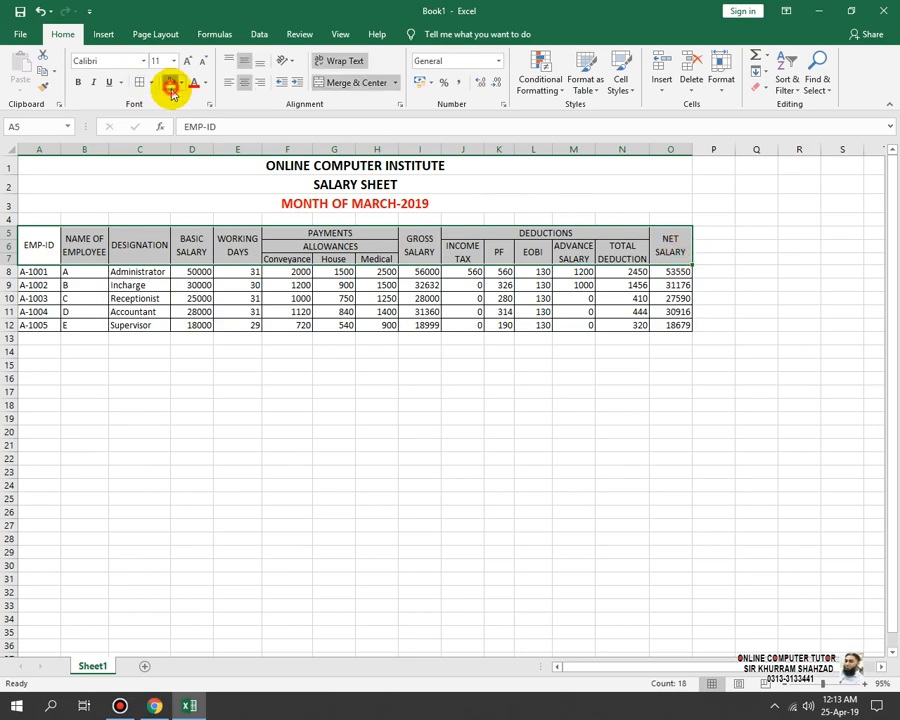
left_click(172, 90)
left_click(430, 395)
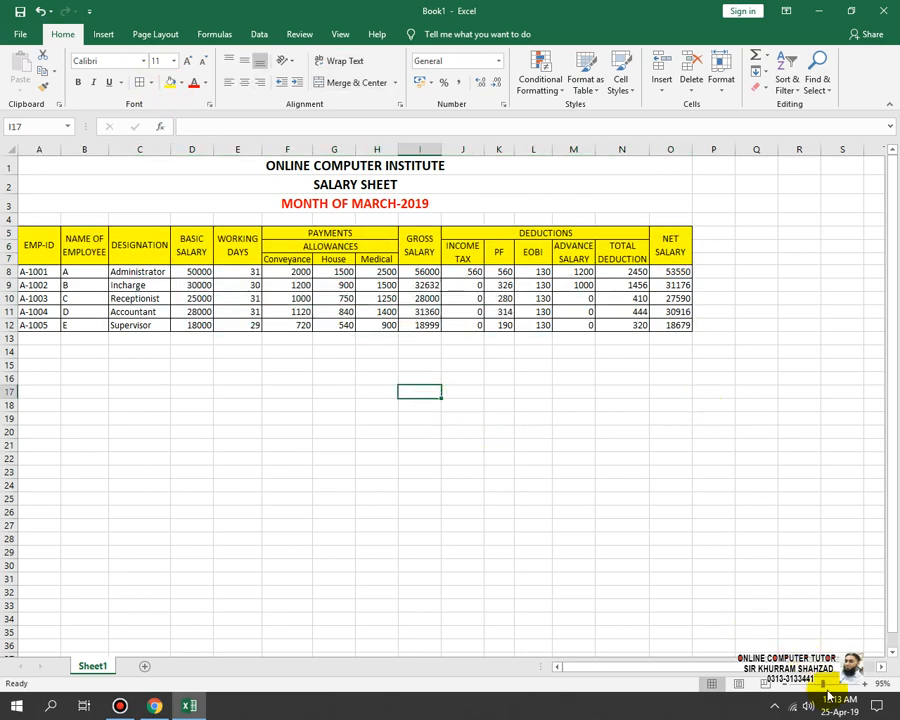
left_click_drag(828, 687, 833, 690)
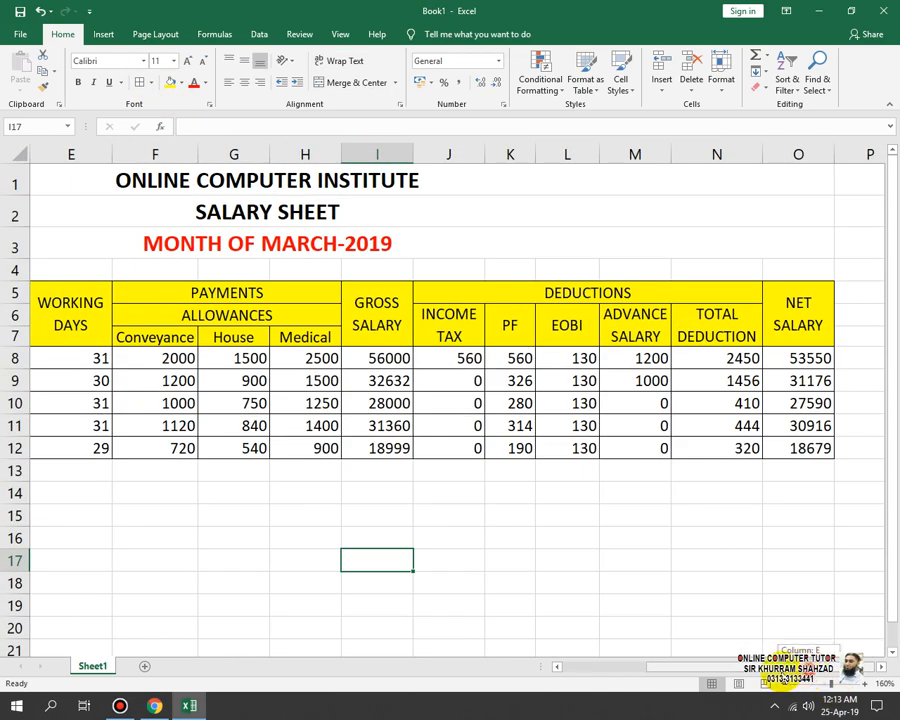
mouse_move(776, 675)
left_mouse_down()
mouse_move(706, 675)
mouse_move(768, 678)
left_mouse_up()
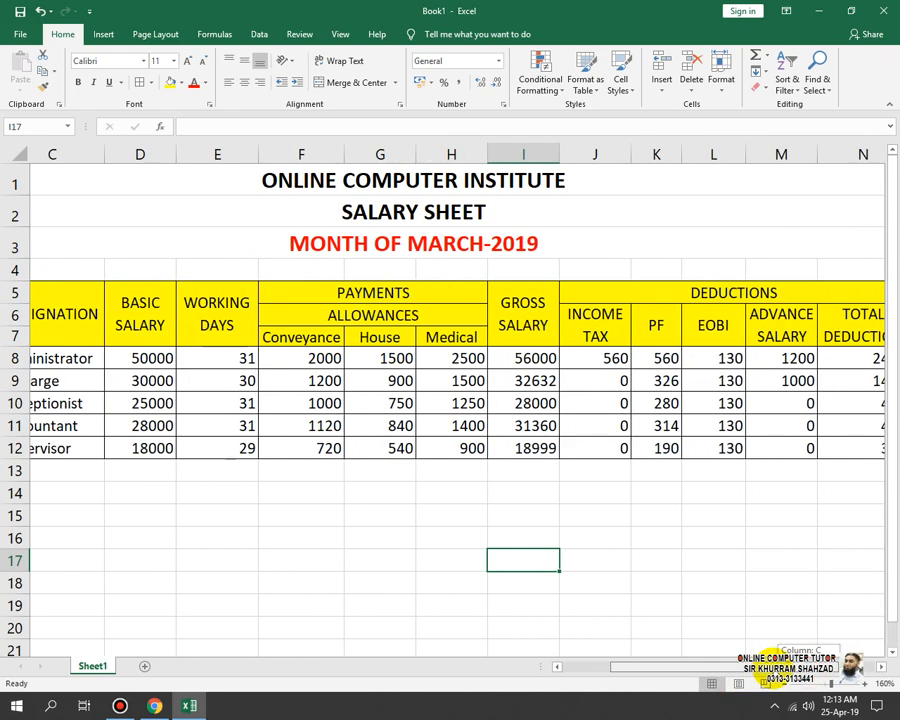
left_click_drag(775, 671, 774, 671)
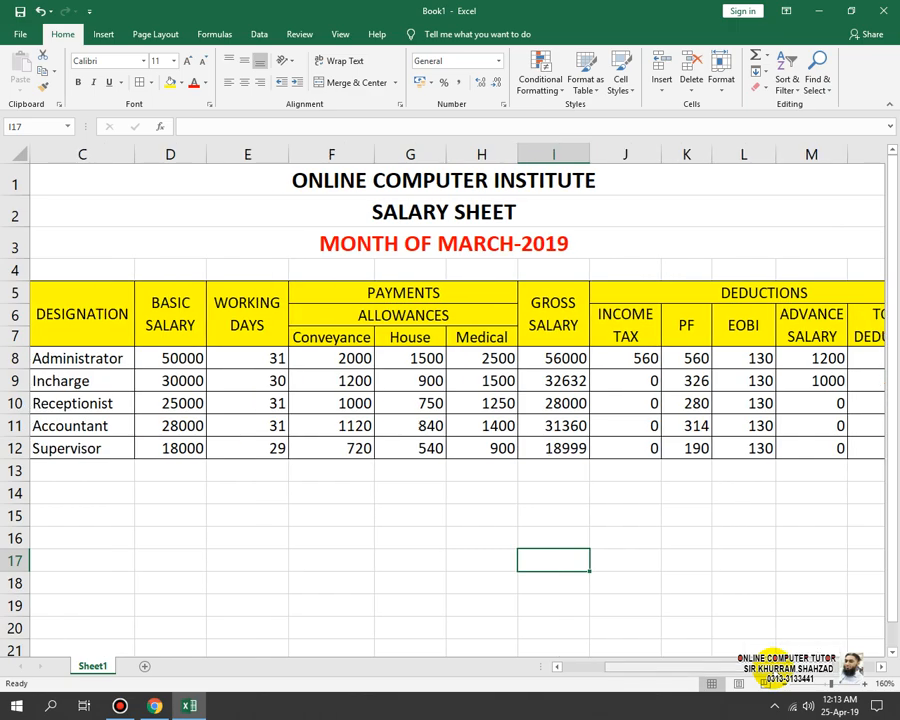